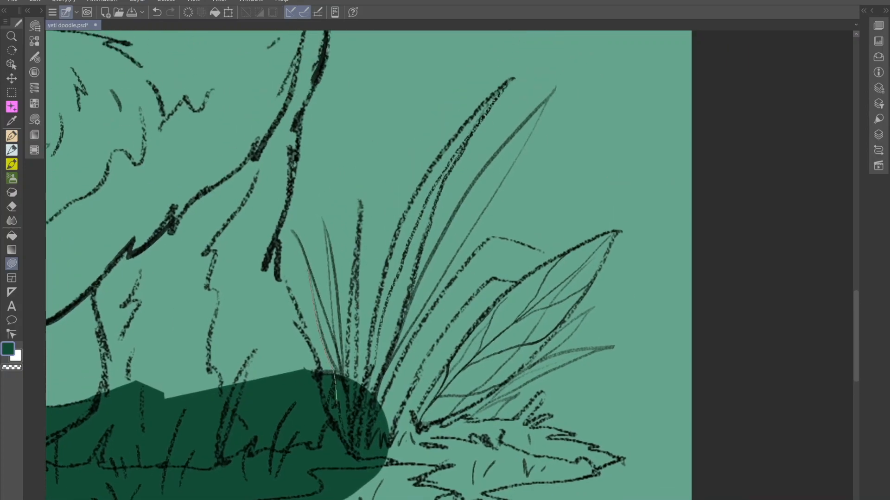
Step: Fill the tall grass blades and leaves of the plant at the ground's right end with dark green
mouse_move(309, 269)
left_mouse_down()
mouse_move(349, 402)
mouse_move(346, 389)
left_mouse_up()
mouse_move(347, 396)
left_mouse_down()
mouse_move(350, 363)
mouse_move(357, 394)
left_mouse_up()
left_click_drag(408, 232, 358, 290)
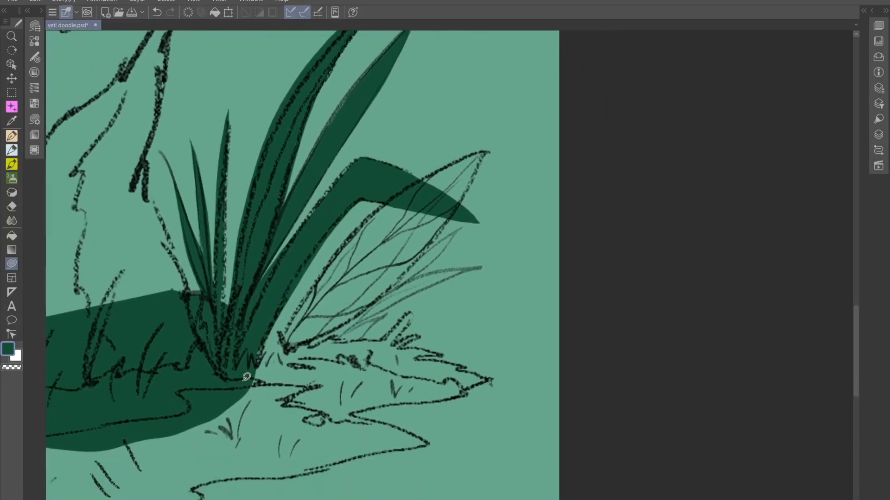
left_click_drag(246, 373, 276, 349)
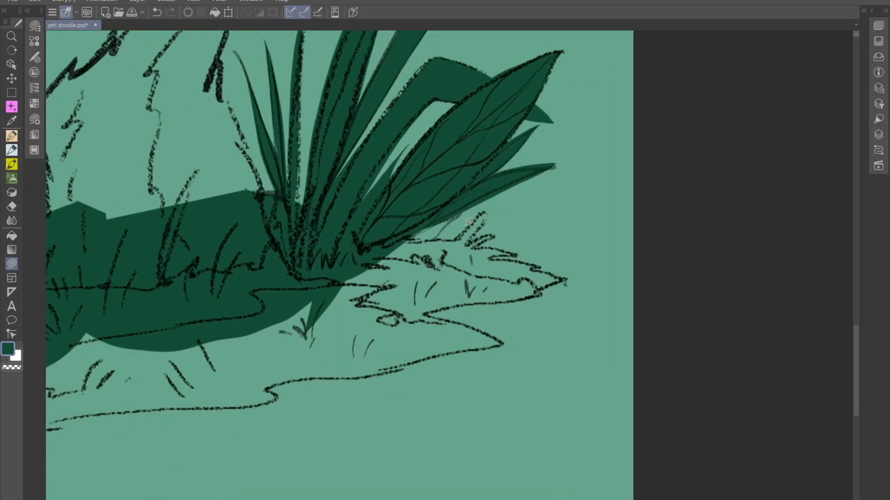
mouse_move(370, 285)
left_mouse_down()
mouse_move(393, 360)
mouse_move(237, 173)
left_mouse_up()
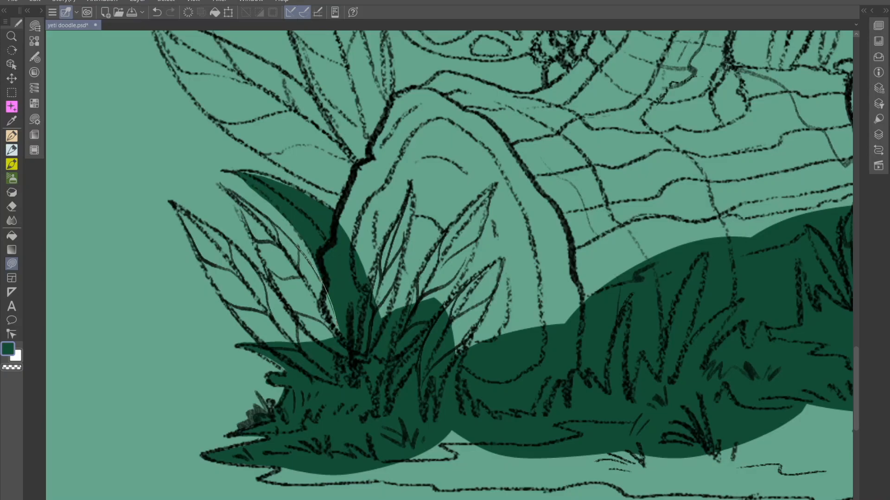
Step: Fill the lower-left plant's pointed leaves and the tufted right tip of the ground with dark green
left_click_drag(337, 325, 227, 191)
left_click_drag(315, 347, 170, 202)
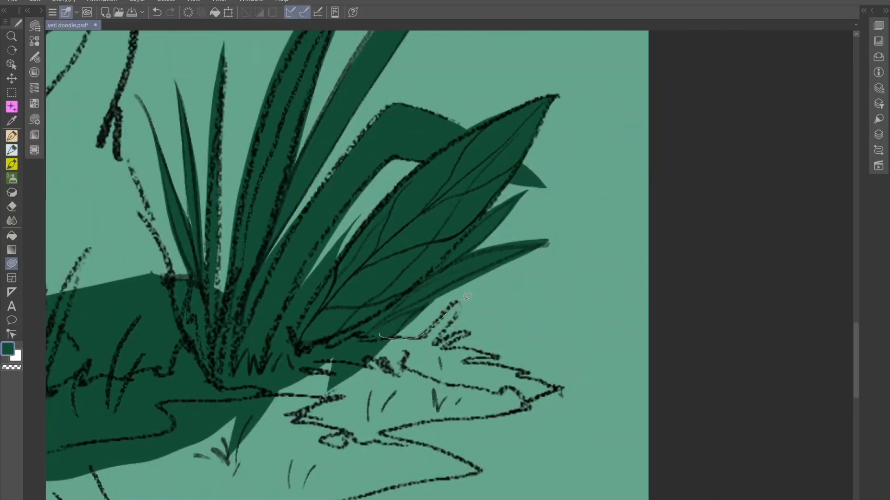
left_click_drag(366, 354, 461, 331)
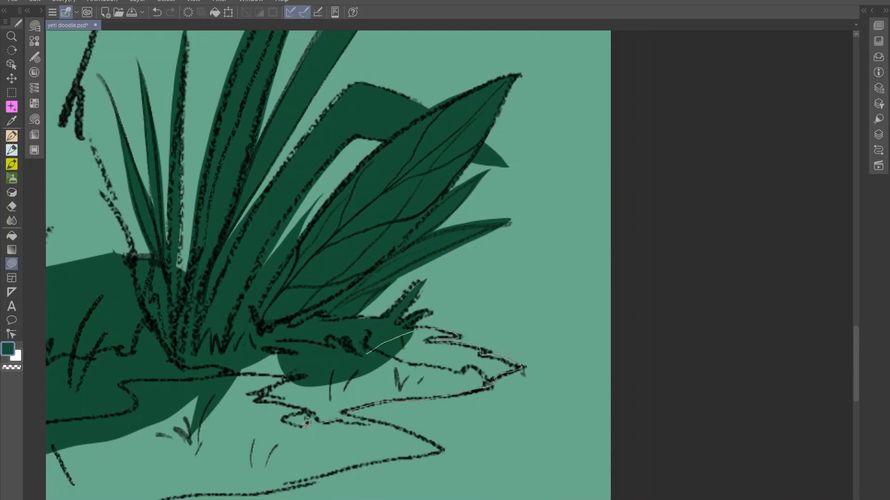
left_click_drag(306, 424, 366, 355)
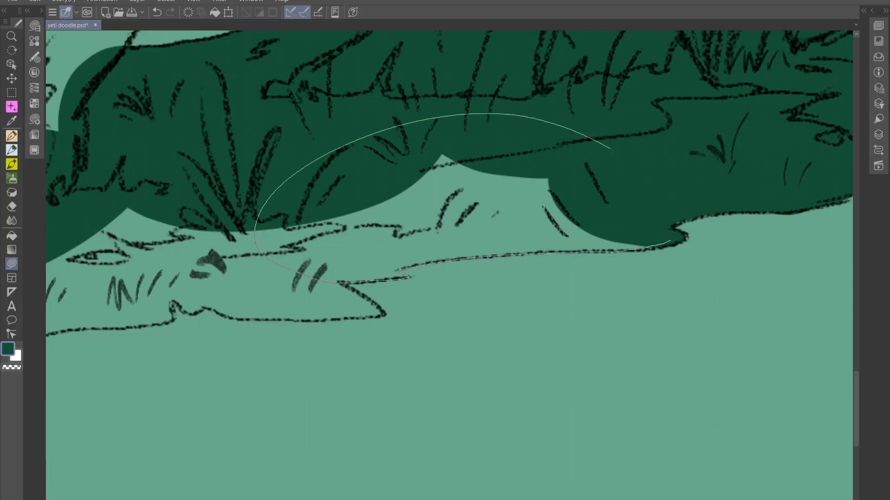
Step: Extend the dark green ground fill down to the sketched lower outline, from the right side to the left tip
left_click_drag(549, 227, 579, 254)
left_click_drag(402, 263, 352, 281)
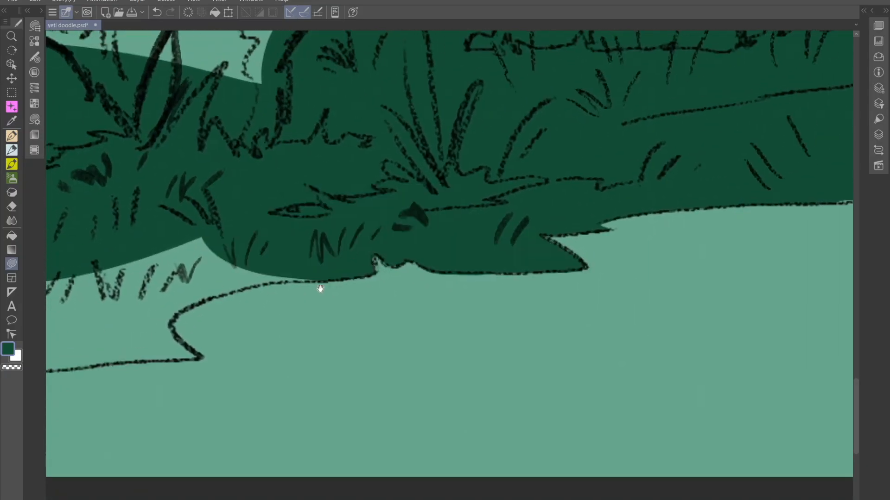
left_click_drag(498, 224, 374, 238)
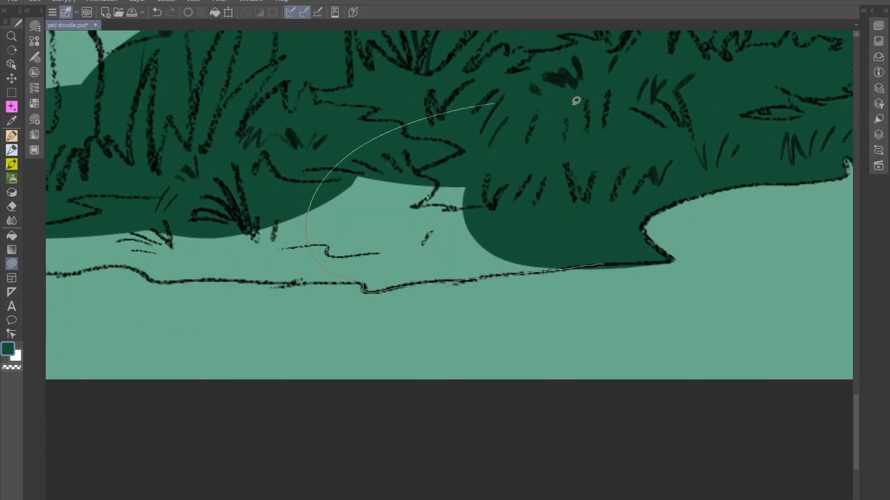
left_click_drag(654, 236, 580, 240)
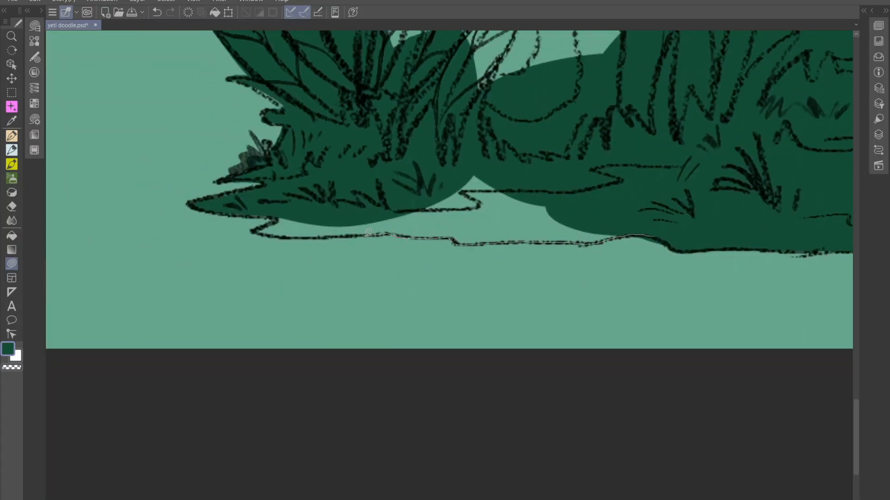
left_click_drag(369, 233, 260, 233)
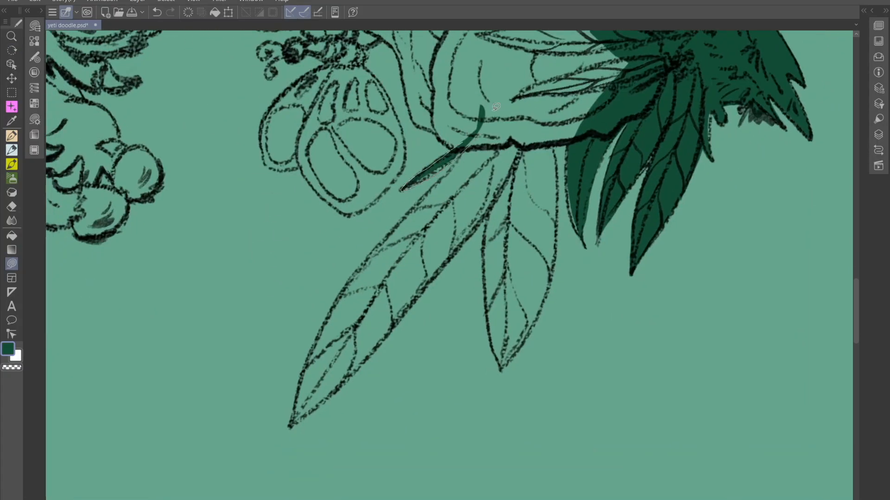
Step: Fill the small leaf and the two large upper leaves beside the log's open end with dark green
left_click_drag(482, 121, 316, 338)
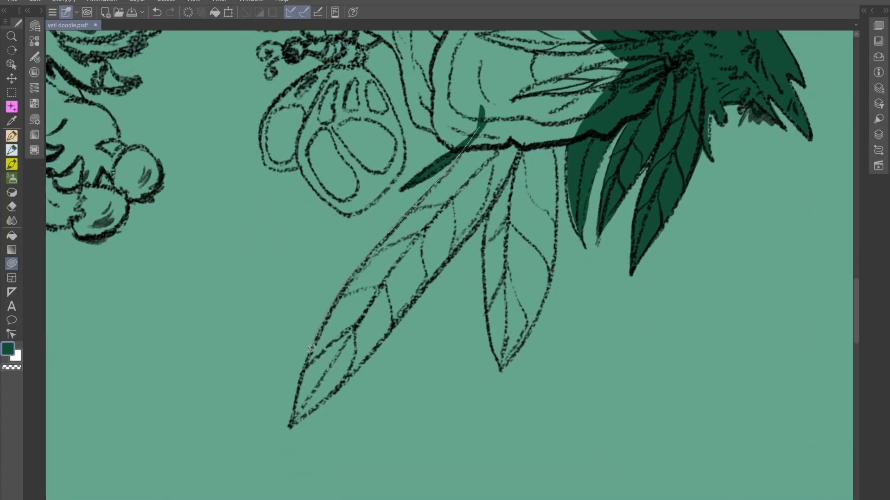
left_click_drag(412, 304, 482, 123)
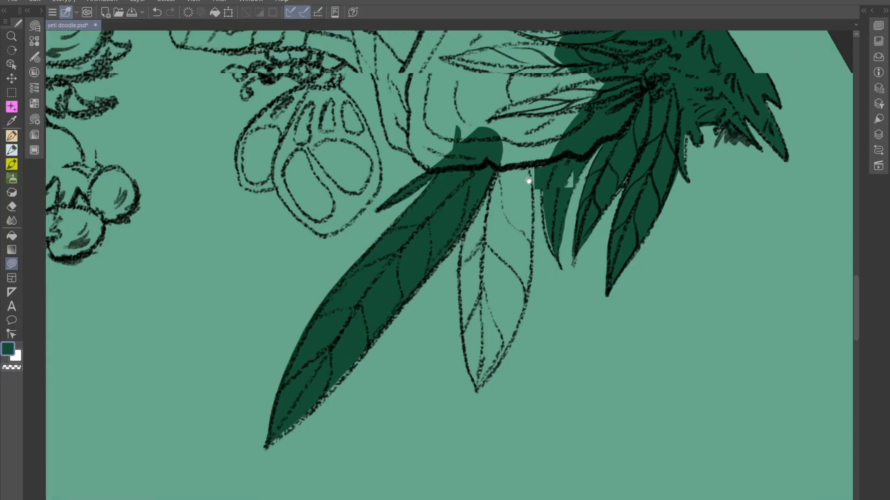
scroll(431, 147, "down", 3)
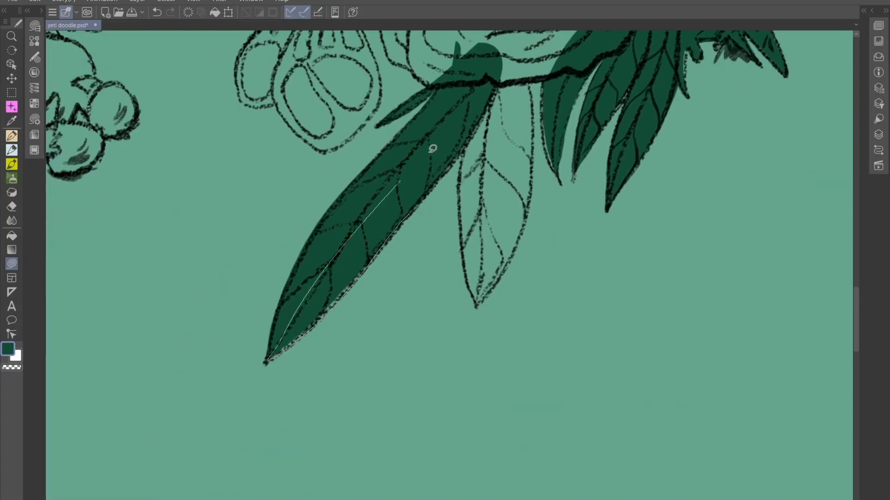
left_click_drag(313, 186, 298, 270)
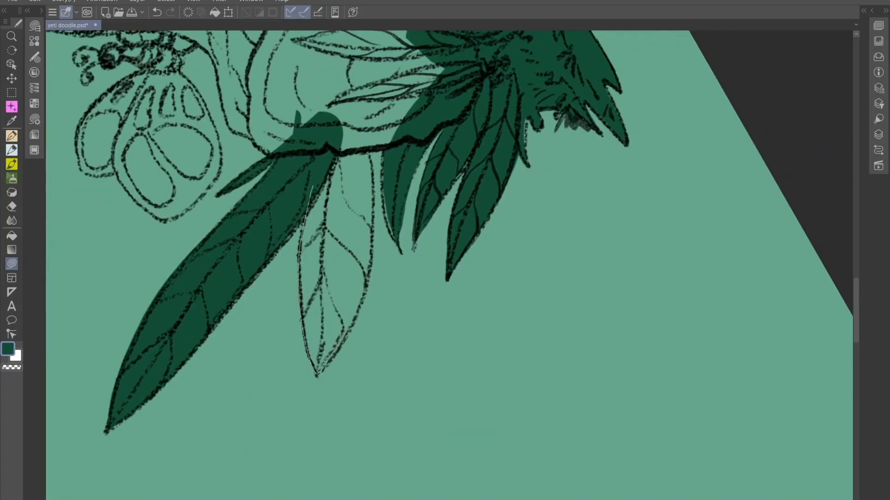
left_click_drag(316, 375, 373, 199)
mouse_move(398, 161)
left_mouse_down()
mouse_move(369, 141)
mouse_move(274, 267)
mouse_move(278, 250)
left_mouse_up()
Step: Fill the three narrow leaves beside the yeti's bent leg with dark green
scroll(288, 259, "down", 4)
left_click_drag(268, 178, 543, 211)
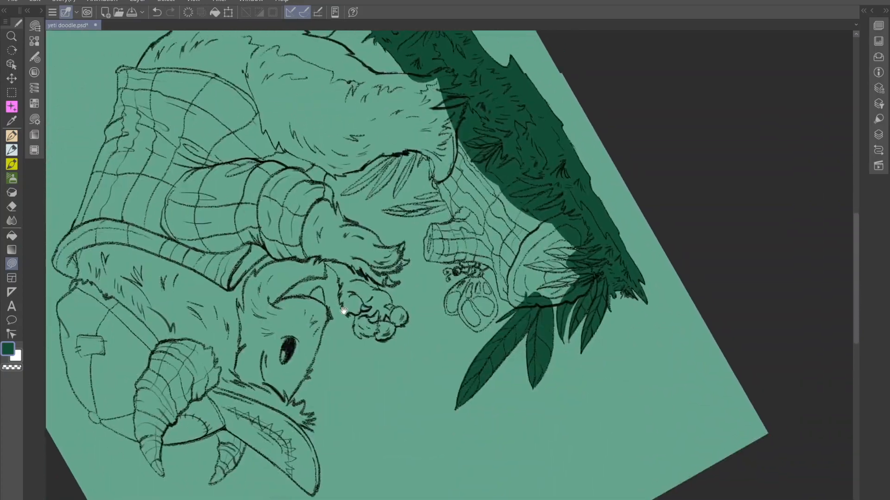
left_click_drag(344, 312, 322, 389)
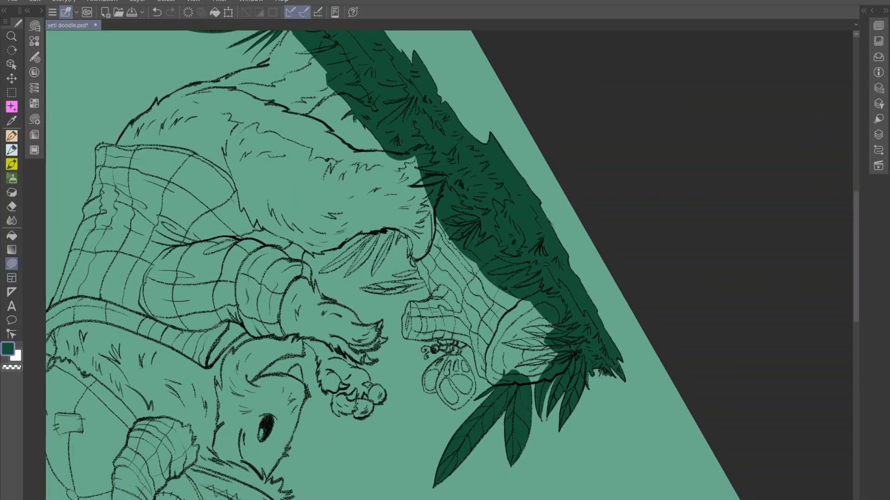
scroll(370, 247, "up", 4)
left_click_drag(369, 247, 460, 210)
left_click_drag(361, 247, 505, 134)
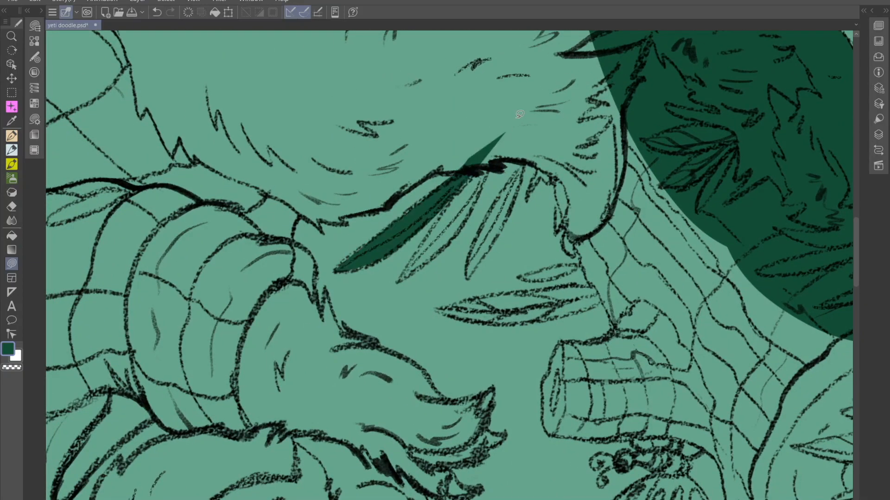
left_click_drag(447, 244, 359, 251)
left_click_drag(374, 190, 345, 228)
left_click_drag(394, 194, 410, 123)
Step: Fill the remaining leaves between the log's branch stump and the yeti's leg with dark green
left_click_drag(424, 179, 332, 209)
mouse_move(345, 196)
left_mouse_down()
mouse_move(308, 257)
mouse_move(353, 156)
left_mouse_up()
left_click_drag(308, 283, 326, 211)
left_click_drag(357, 149, 392, 122)
mouse_move(489, 314)
left_mouse_down()
mouse_move(474, 326)
mouse_move(387, 280)
left_mouse_up()
mouse_move(454, 275)
left_mouse_down()
mouse_move(366, 292)
mouse_move(348, 359)
left_mouse_up()
Step: Fill the three pointed leaves in front of the log's open end with dark green
scroll(371, 290, "up", 1)
left_click_drag(396, 343, 353, 350)
scroll(413, 324, "down", 5)
scroll(202, 407, "up", 5)
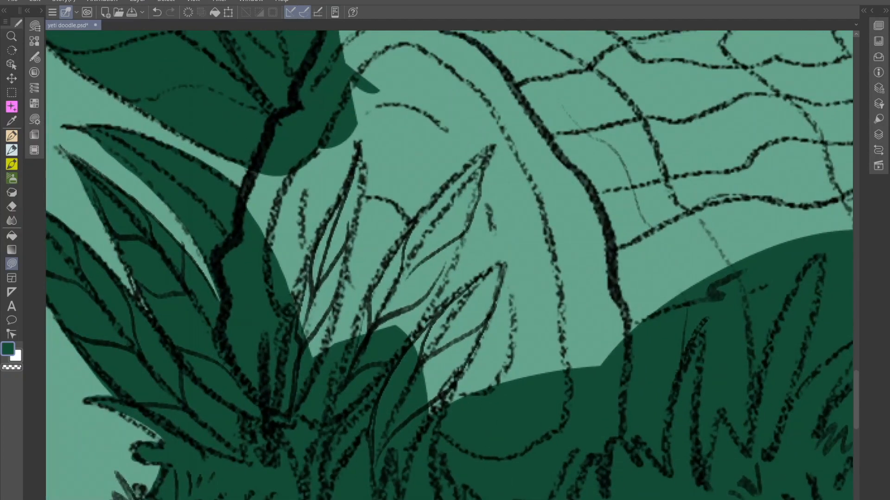
left_click_drag(365, 149, 358, 144)
left_click_drag(331, 407, 280, 392)
mouse_move(432, 134)
left_mouse_down()
mouse_move(251, 427)
mouse_move(260, 417)
left_mouse_up()
left_click_drag(344, 373, 297, 353)
mouse_move(283, 365)
left_mouse_down()
mouse_move(342, 277)
mouse_move(319, 394)
left_mouse_up()
mouse_move(248, 289)
left_mouse_down()
mouse_move(361, 303)
mouse_move(348, 343)
left_mouse_up()
Step: Erase the excess dark green between and around the leaves in front of the log's open end
key("e")
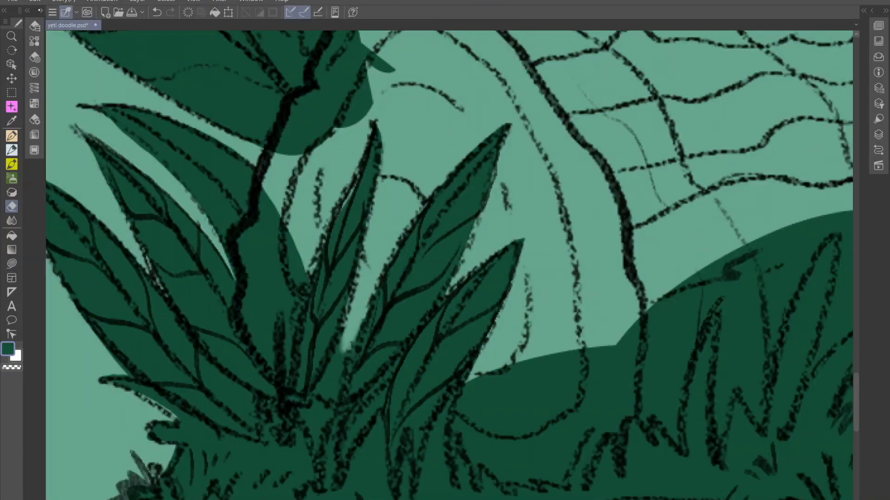
left_click_drag(363, 289, 358, 306)
left_click_drag(355, 318, 323, 331)
left_click_drag(307, 368, 282, 409)
mouse_move(282, 408)
left_mouse_down()
mouse_move(308, 385)
mouse_move(295, 403)
left_mouse_up()
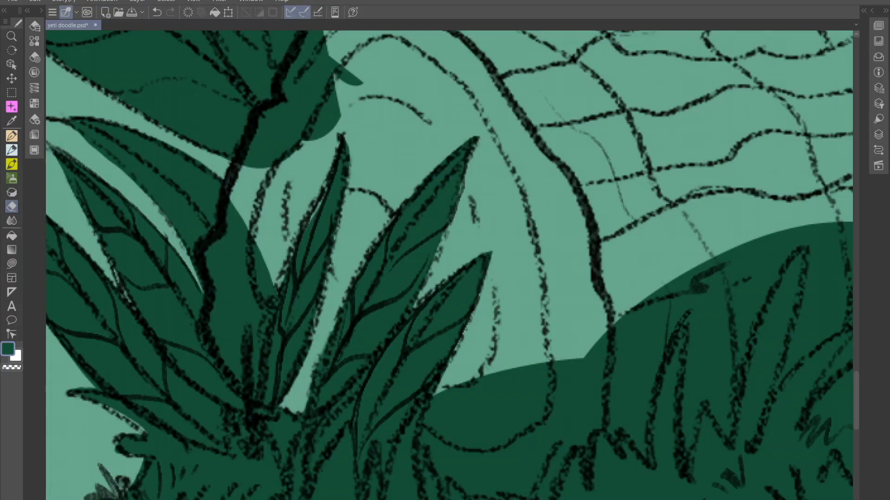
scroll(303, 398, "up", 2)
left_click_drag(420, 306, 417, 272)
left_click_drag(331, 282, 367, 333)
scroll(367, 332, "down", 10)
left_click_drag(619, 292, 532, 209)
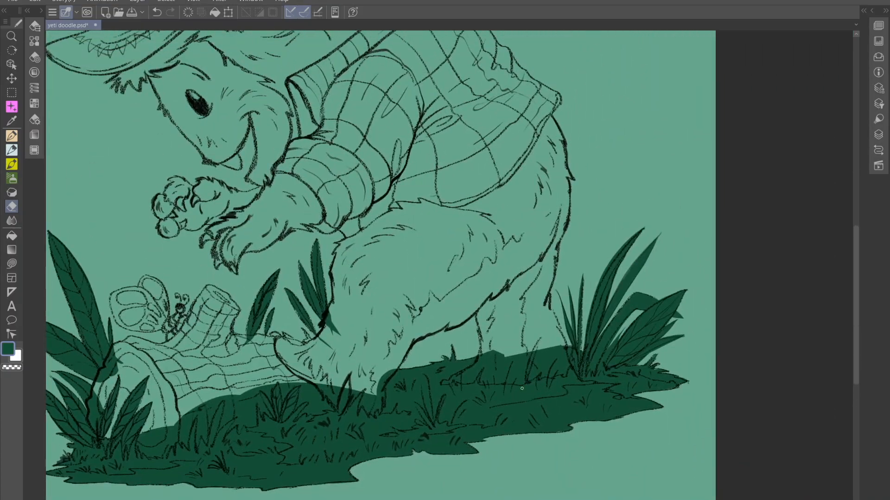
Step: Open the side palettes and add a new layer directly above Layer 4
left_click(863, 10)
left_click(864, 10)
left_click(872, 11)
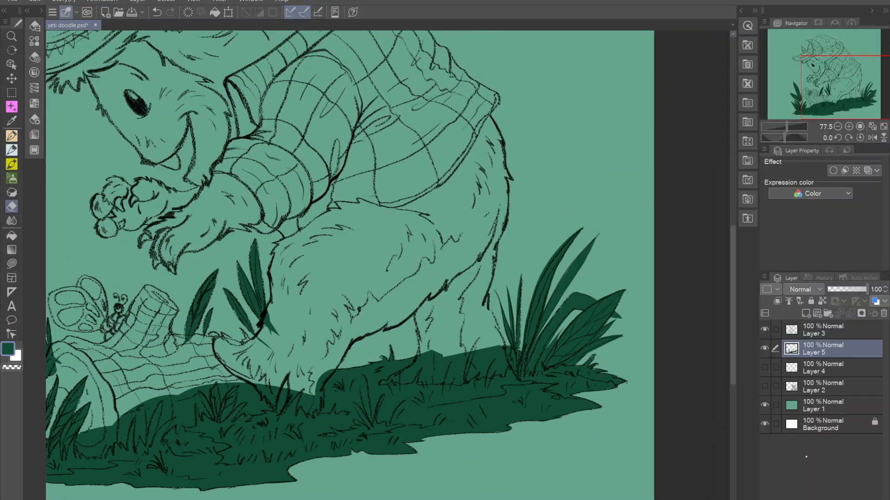
left_click(840, 367)
left_click(805, 313)
scroll(440, 278, "down", 5)
left_click_drag(441, 278, 457, 266)
Step: Set the drawing color to golden brown and fill a large circle behind the yeti
double_click(8, 349)
left_click(474, 311)
left_click(587, 170)
key("j")
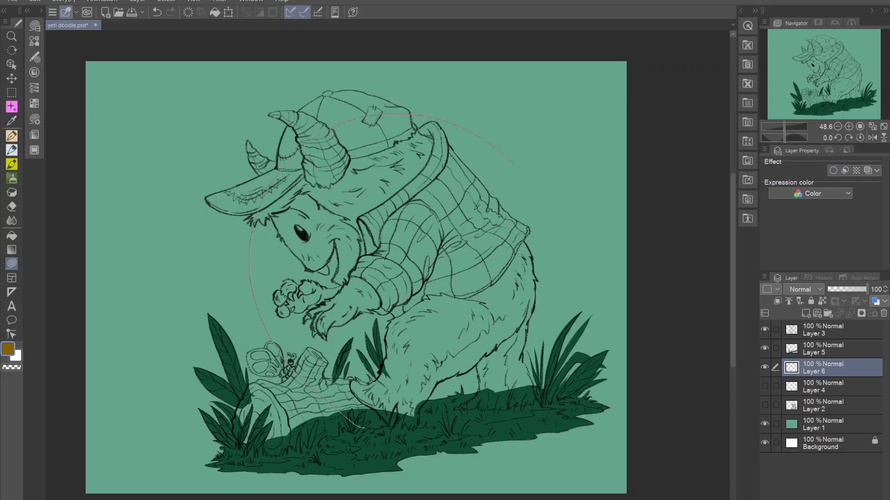
left_click_drag(514, 165, 398, 432)
left_click_drag(398, 371, 387, 394)
left_click_drag(354, 464, 337, 455)
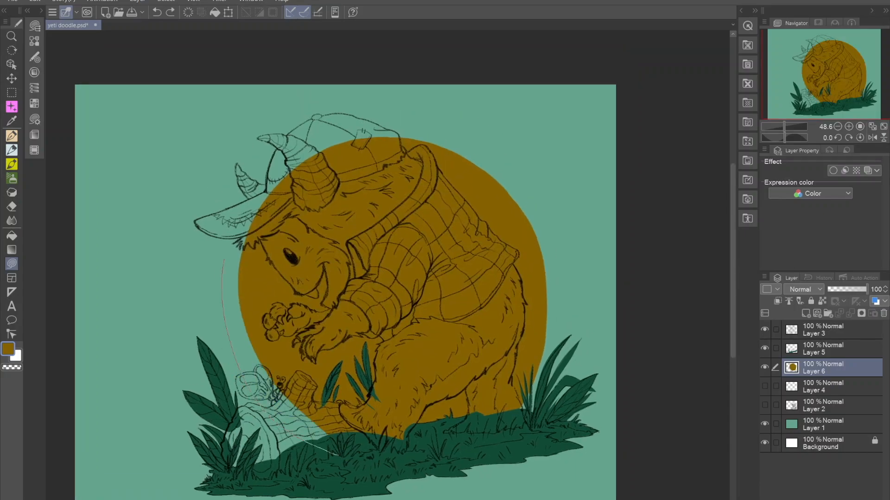
left_click_drag(535, 414, 517, 434)
mouse_move(371, 296)
left_mouse_down()
mouse_move(392, 257)
mouse_move(404, 294)
left_mouse_up()
Step: Hide the golden-brown circle layer and add a new layer above the green foliage layer
scroll(383, 281, "up", 3)
left_click(825, 349)
left_click(764, 368)
left_click(806, 313)
left_click_drag(380, 352, 407, 167)
Step: Set the drawing color to muted dark brown and fill the left rim of the log's cut end
double_click(8, 349)
left_click_drag(466, 319, 467, 325)
left_click(386, 289)
left_click(588, 171)
mouse_move(184, 368)
left_mouse_down()
mouse_move(459, 286)
mouse_move(443, 293)
left_mouse_up()
mouse_move(330, 158)
left_mouse_down()
mouse_move(352, 153)
mouse_move(393, 167)
left_mouse_up()
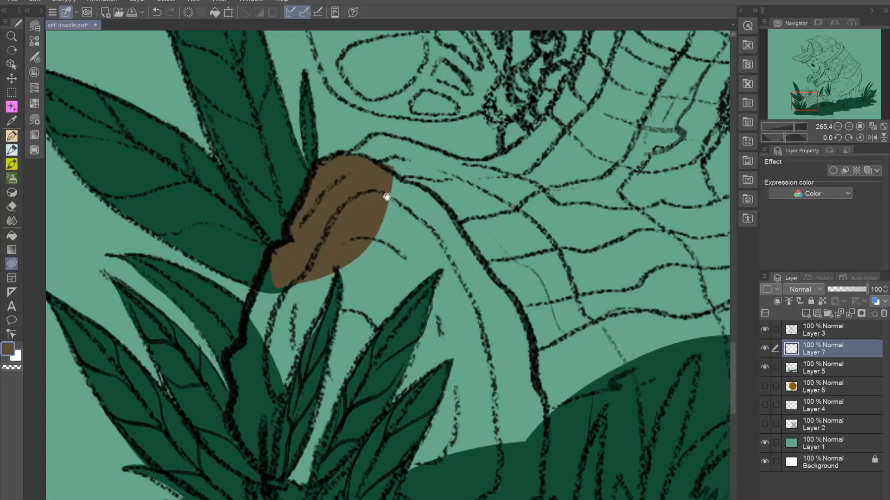
left_click_drag(329, 245, 354, 184)
left_click_drag(311, 184, 264, 277)
left_click_drag(349, 251, 358, 204)
left_click_drag(366, 192, 334, 178)
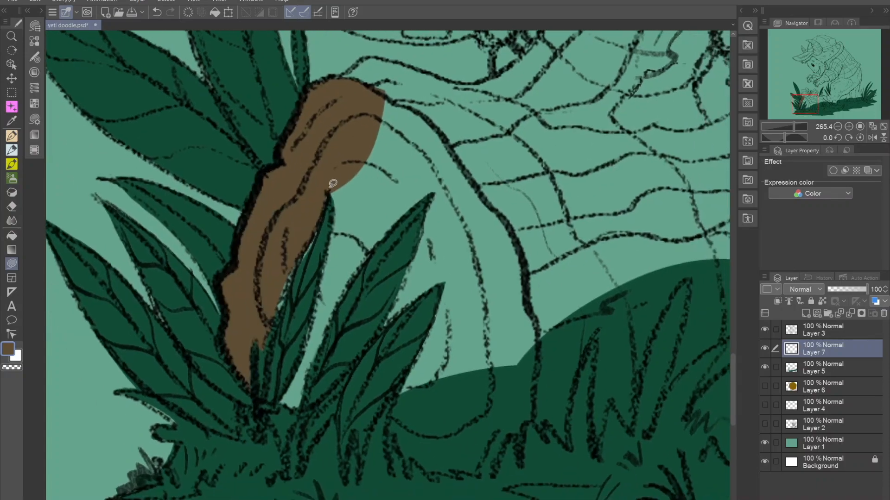
Step: Fill the upper part of the log's cut end with brown, following the edges of the leaves in front
left_click_drag(388, 232, 384, 92)
mouse_move(270, 310)
left_mouse_down()
mouse_move(188, 295)
mouse_move(233, 287)
left_mouse_up()
left_click_drag(285, 201, 292, 179)
left_click_drag(295, 178, 283, 272)
left_click_drag(337, 147, 239, 180)
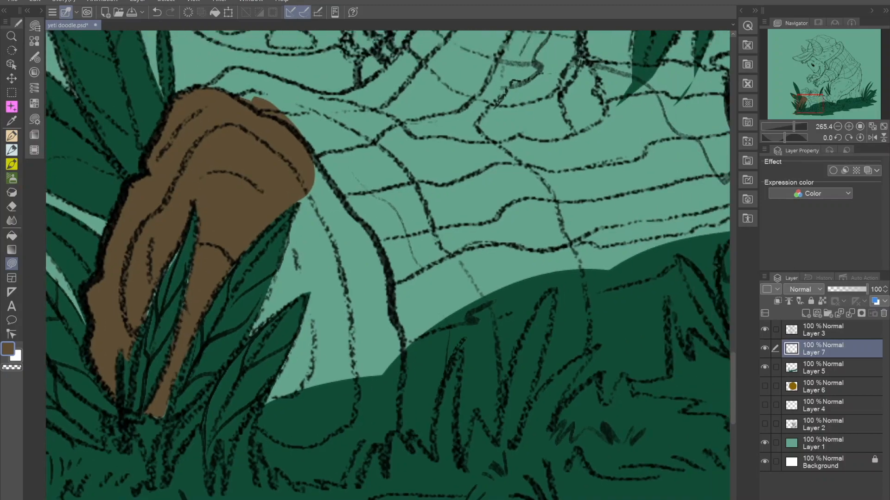
Step: Fill the right and lower parts of the log's cut end with brown down to the grass
left_click_drag(310, 293, 311, 179)
left_click_drag(316, 260, 303, 193)
left_click_drag(296, 220, 298, 231)
mouse_move(246, 361)
left_mouse_down()
mouse_move(349, 334)
mouse_move(323, 186)
left_mouse_up()
left_click_drag(317, 259, 292, 216)
Step: Fill the beginning of the log's side next to the cut end with brown
left_click_drag(253, 372, 355, 323)
left_click_drag(422, 242, 306, 156)
left_click_drag(349, 175, 320, 301)
mouse_move(334, 325)
left_mouse_down()
mouse_move(351, 301)
mouse_move(244, 167)
left_mouse_up()
mouse_move(343, 273)
left_mouse_down()
mouse_move(259, 240)
mouse_move(233, 210)
left_mouse_up()
Step: Fill the log's lower side with brown around the tall grass blades in front of it
left_click_drag(283, 289, 280, 385)
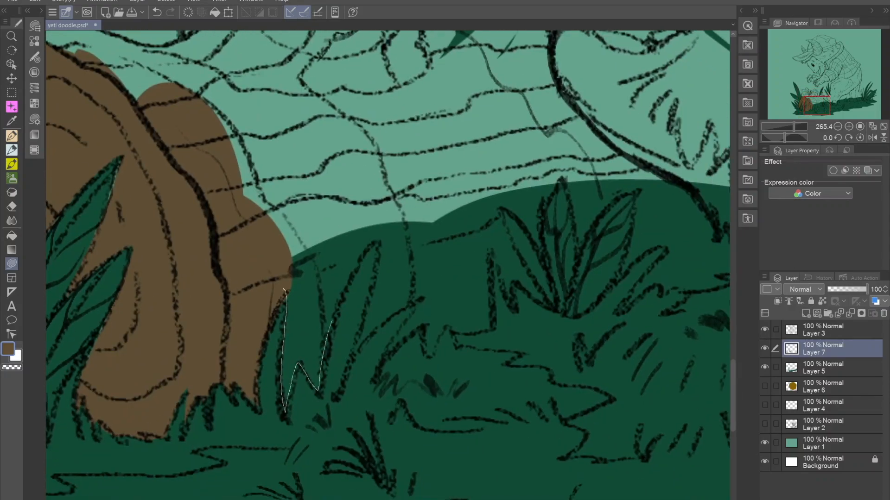
left_click_drag(332, 320, 384, 224)
left_click_drag(449, 234, 378, 210)
left_click_drag(286, 321, 299, 148)
left_click_drag(348, 259, 313, 229)
mouse_move(319, 236)
left_mouse_down()
mouse_move(278, 299)
mouse_move(310, 179)
left_mouse_up()
left_click_drag(413, 323, 368, 343)
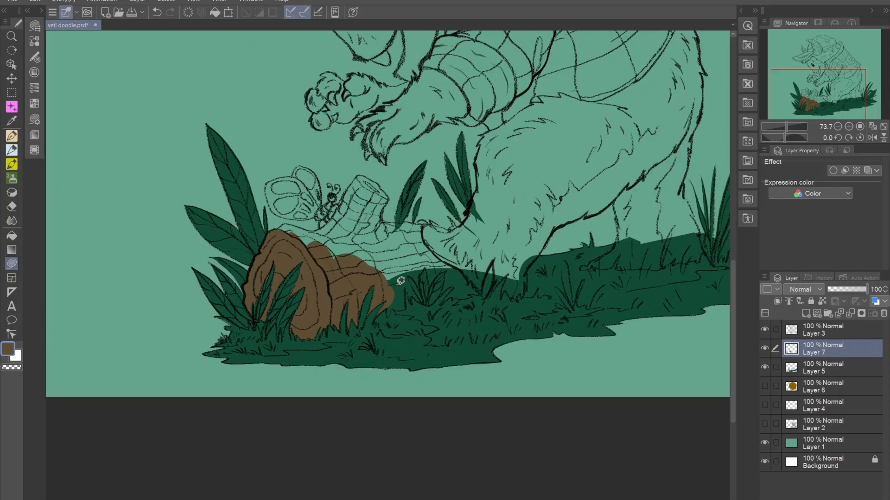
Step: Continue the brown log fill around the small leafy plant in front of it, towards the yeti's foot
scroll(402, 282, "up", 5)
mouse_move(249, 317)
left_mouse_down()
mouse_move(268, 145)
mouse_move(249, 179)
left_mouse_up()
left_click_drag(315, 287, 261, 324)
mouse_move(258, 332)
left_mouse_down()
mouse_move(280, 300)
mouse_move(354, 291)
mouse_move(349, 230)
mouse_move(423, 177)
mouse_move(508, 218)
mouse_move(527, 143)
mouse_move(222, 181)
left_mouse_up()
left_click_drag(505, 262, 299, 311)
left_click_drag(295, 312, 326, 325)
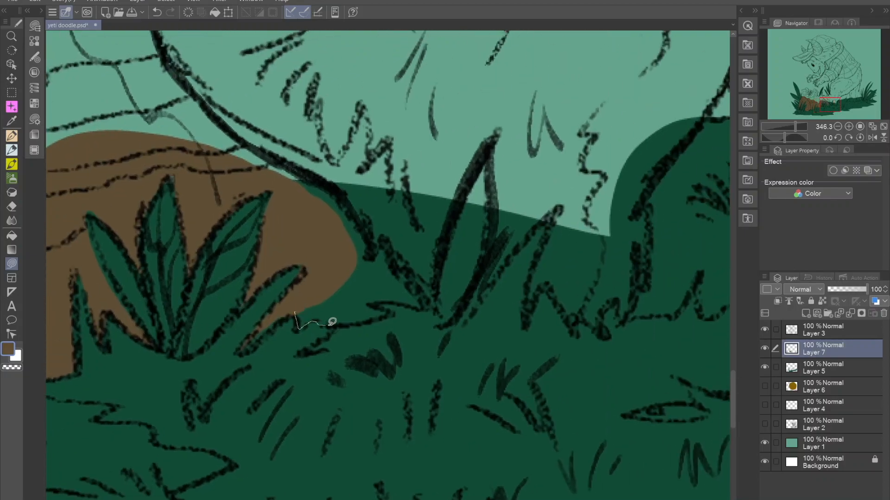
Step: Fill the log's far end beneath the yeti's foot and its upper surface with brown
mouse_move(422, 305)
left_mouse_down()
mouse_move(304, 183)
mouse_move(283, 194)
left_mouse_up()
left_click_drag(302, 185, 430, 328)
mouse_move(463, 343)
left_mouse_down()
mouse_move(425, 308)
mouse_move(141, 227)
mouse_move(58, 317)
left_mouse_up()
mouse_move(208, 271)
left_mouse_down()
mouse_move(471, 349)
mouse_move(276, 436)
left_mouse_up()
left_click_drag(352, 321, 364, 381)
left_click_drag(245, 278, 195, 422)
mouse_move(180, 274)
left_mouse_down()
mouse_move(403, 308)
mouse_move(394, 158)
left_mouse_up()
left_click_drag(221, 156, 350, 476)
Step: Fill the branch stump on top of the log and the remaining log gaps with brown
mouse_move(342, 440)
left_mouse_down()
mouse_move(339, 461)
mouse_move(490, 272)
mouse_move(496, 354)
left_mouse_up()
left_click_drag(441, 287, 529, 331)
mouse_move(576, 288)
left_mouse_down()
mouse_move(481, 398)
mouse_move(585, 347)
left_mouse_up()
left_click_drag(500, 231, 549, 350)
mouse_move(486, 191)
left_mouse_down()
mouse_move(494, 431)
mouse_move(503, 366)
left_mouse_up()
left_click_drag(417, 325, 493, 317)
mouse_move(469, 325)
left_mouse_down()
mouse_move(349, 308)
mouse_move(417, 371)
left_mouse_up()
Step: Show the golden-brown circle layer again
scroll(354, 295, "down", 6)
left_click(765, 386)
left_click_drag(510, 278, 469, 199)
left_click_drag(510, 232, 361, 310)
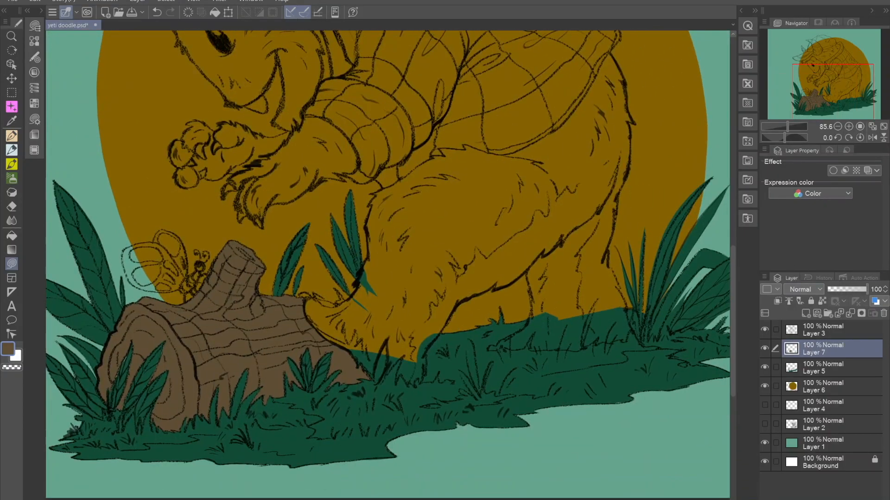
Step: Add a new layer above the log layer and set the drawing color to pale light blue
left_click(806, 314)
left_click_drag(472, 230, 444, 283)
double_click(8, 349)
left_click(474, 273)
left_click(355, 208)
left_click_drag(356, 208, 353, 219)
left_click(588, 171)
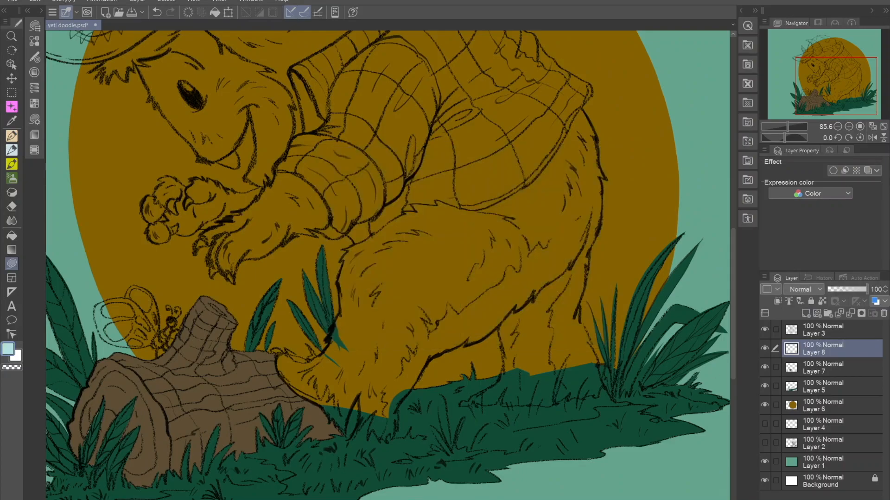
Step: Fill the front of the yeti's thigh and shin with pale light blue along the sketched fur outline
scroll(370, 296, "up", 5)
scroll(306, 211, "up", 3)
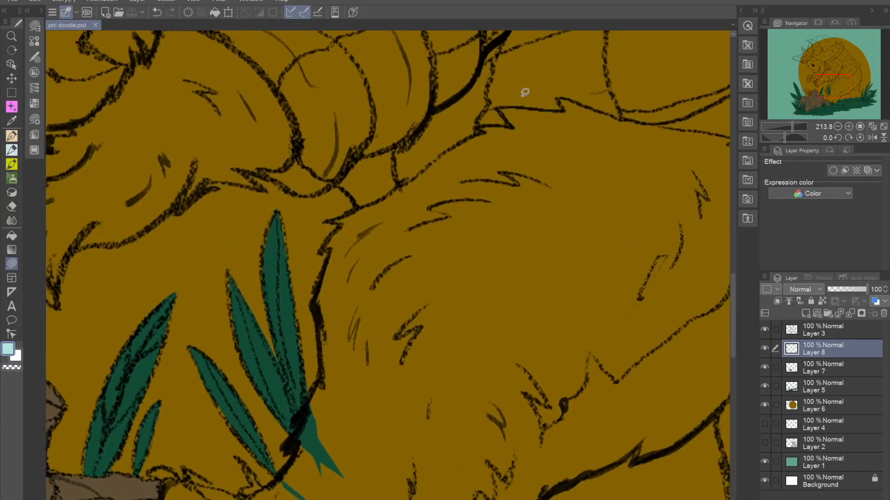
left_click_drag(513, 112, 508, 126)
mouse_move(349, 213)
left_mouse_down()
mouse_move(525, 334)
mouse_move(521, 306)
left_mouse_up()
left_click_drag(514, 301, 560, 173)
mouse_move(380, 161)
left_mouse_down()
mouse_move(365, 240)
mouse_move(493, 209)
mouse_move(592, 144)
left_mouse_up()
left_click_drag(449, 260, 405, 298)
left_click_drag(343, 348, 441, 341)
Step: Fill the yeti's foot and heel with pale light blue, leaving out the grass blades in front
left_click_drag(438, 342, 423, 281)
mouse_move(286, 230)
left_mouse_down()
mouse_move(296, 267)
mouse_move(473, 305)
left_mouse_up()
left_click_drag(516, 334, 436, 262)
left_click_drag(318, 278, 348, 322)
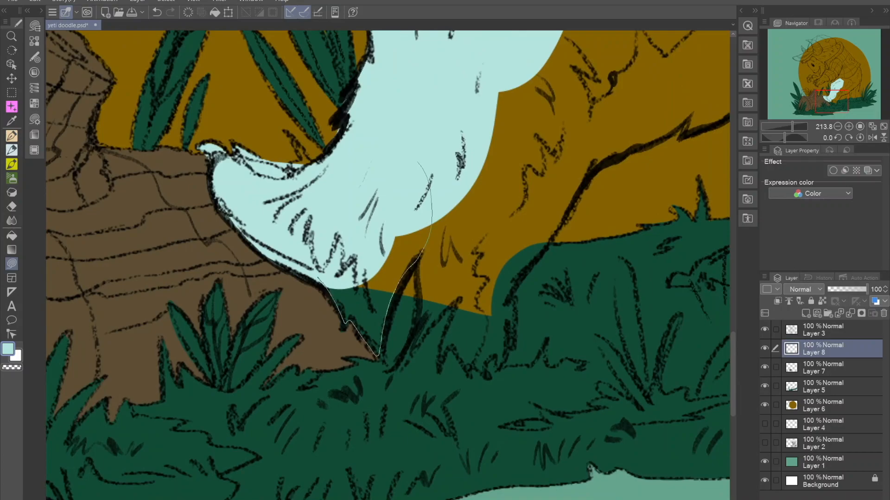
left_click_drag(417, 162, 402, 156)
left_click_drag(418, 232, 371, 238)
left_click_drag(368, 245, 372, 317)
left_click_drag(469, 348, 431, 160)
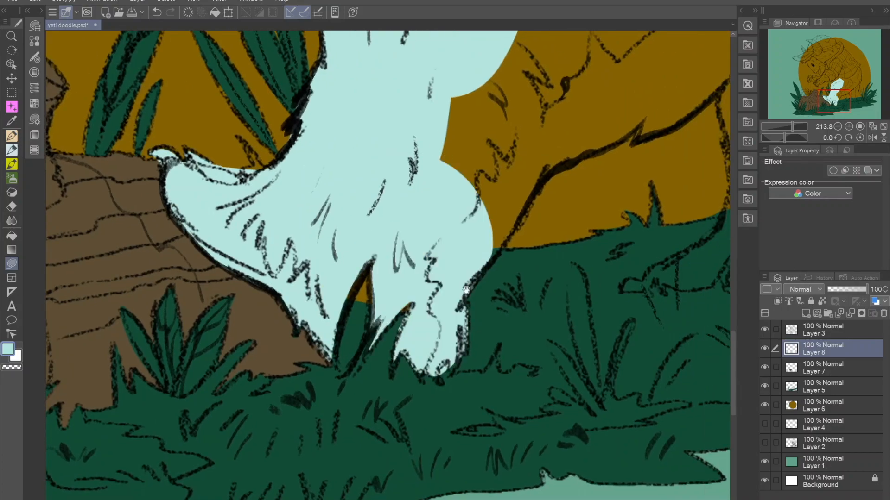
Step: Complete the foot's pale blue heel edge and fill the gap in the grass blade before it with dark green on the foliage layer
left_click_drag(407, 269, 455, 262)
left_click(824, 406)
key("e")
left_click(824, 386)
left_click(12, 263)
left_click_drag(402, 294, 417, 294)
left_click_drag(580, 229, 491, 354)
scroll(497, 297, "down", 5)
Step: Return to the yeti fur layer, sample its pale light blue and fill the rest of the front thigh up to the hip
left_click(823, 348)
mouse_move(488, 238)
left_mouse_down()
mouse_move(465, 257)
mouse_move(363, 260)
left_mouse_up()
left_click(346, 264, "alt")
mouse_move(341, 394)
left_mouse_down()
mouse_move(363, 365)
mouse_move(327, 347)
mouse_move(367, 325)
left_mouse_up()
scroll(417, 306, "up", 4)
mouse_move(273, 369)
left_mouse_down()
mouse_move(357, 328)
mouse_move(308, 160)
left_mouse_up()
left_click_drag(419, 273, 388, 168)
Step: Fill the back leg's shin and foot with pale light blue, following the sketched grass line at its base
left_click_drag(391, 162, 390, 277)
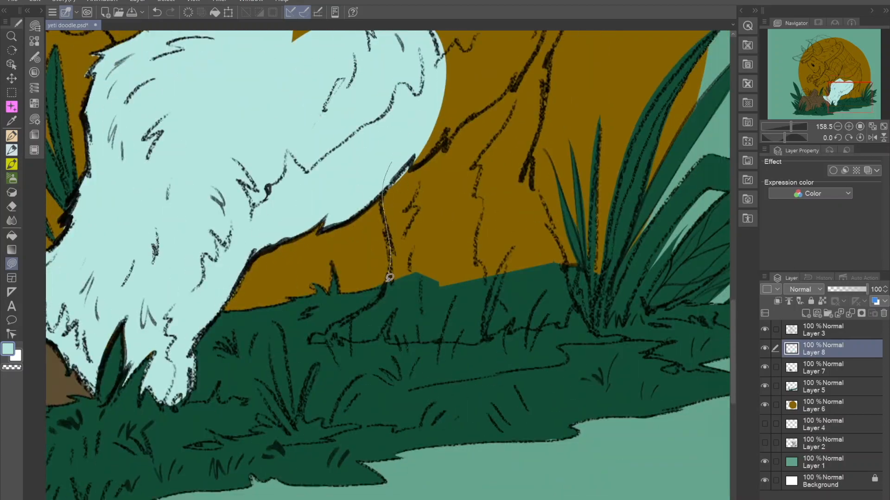
left_click_drag(327, 340, 404, 162)
left_click_drag(403, 259, 357, 237)
left_click_drag(297, 309, 339, 305)
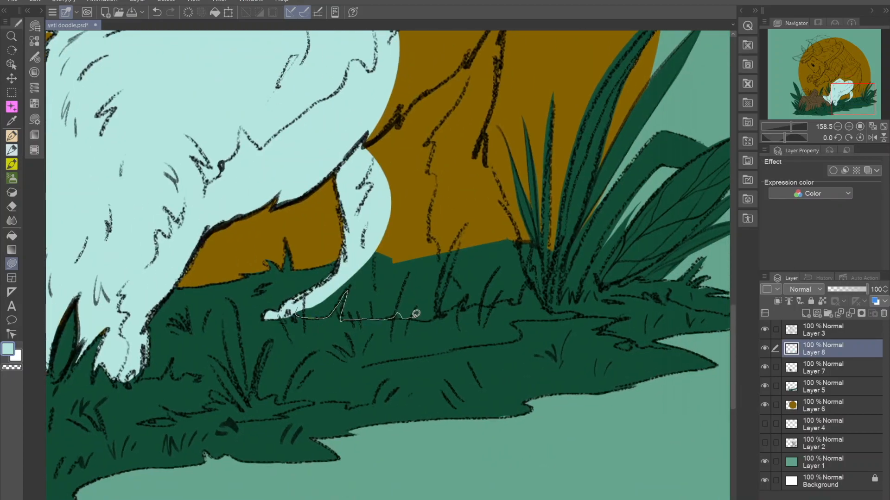
left_click_drag(490, 166, 366, 260)
left_click_drag(445, 157, 346, 333)
Step: Fill the back of the rear leg and the rump with pale light blue up to the shirt hem
mouse_move(385, 325)
left_mouse_down()
mouse_move(399, 236)
mouse_move(280, 253)
left_mouse_up()
left_click_drag(348, 176, 311, 331)
left_click_drag(358, 387, 351, 102)
left_click_drag(185, 325, 500, 253)
mouse_move(457, 153)
left_mouse_down()
mouse_move(477, 341)
mouse_move(463, 186)
left_mouse_up()
scroll(358, 282, "down", 5)
Step: Fill the yeti's near forearm and clawed hand with pale light blue
scroll(357, 259, "up", 5)
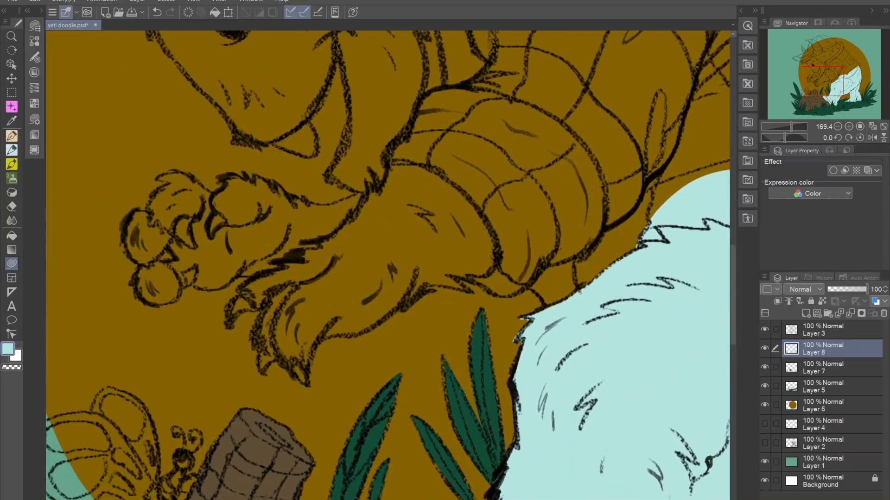
left_click_drag(227, 323, 392, 155)
left_click_drag(287, 288, 312, 236)
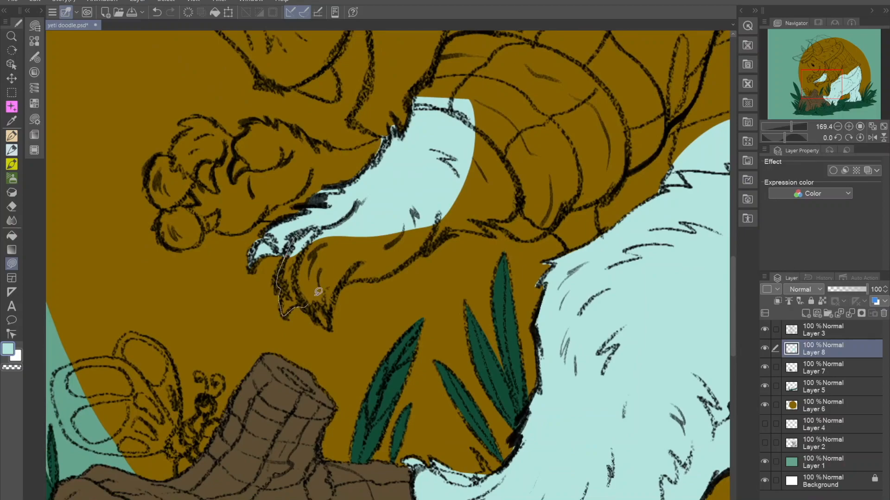
left_click_drag(309, 303, 309, 305)
left_click_drag(309, 286, 327, 324)
left_click_drag(513, 215, 468, 121)
left_click_drag(394, 134, 486, 237)
left_click_drag(490, 226, 401, 232)
Step: Fill the yeti's far forearm, palm and rounded fingertips with pale light blue
left_click_drag(340, 235, 335, 228)
scroll(338, 231, "up", 3)
left_click_drag(410, 216, 354, 214)
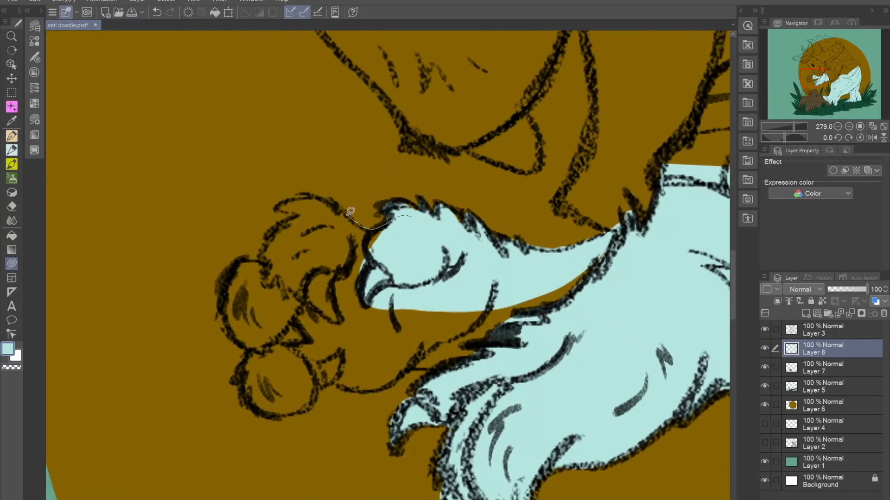
left_click_drag(274, 304, 274, 305)
mouse_move(337, 383)
left_mouse_down()
mouse_move(412, 307)
mouse_move(407, 266)
left_mouse_up()
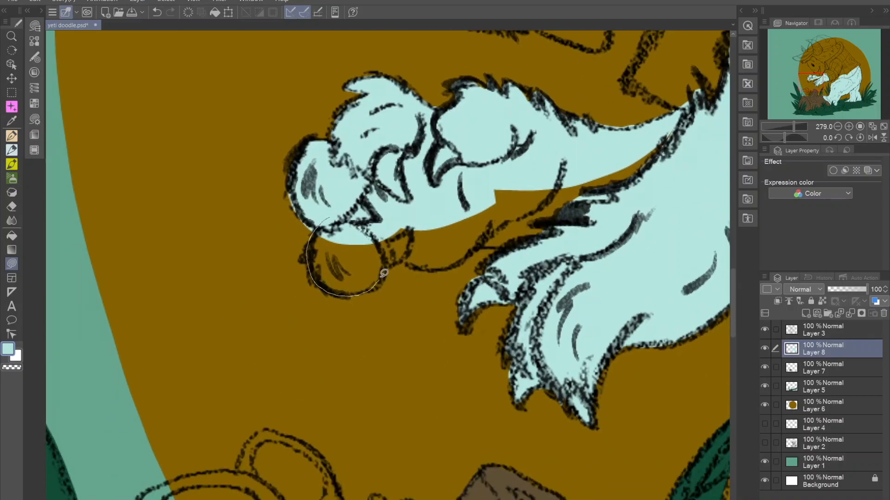
left_click_drag(499, 248, 669, 152)
scroll(602, 165, "down", 5)
scroll(602, 165, "up", 3)
Step: Fill the yeti's chin, tooth, muzzle and face with pale light blue, leaving the open mouth uncolored
mouse_move(662, 105)
left_mouse_down()
mouse_move(433, 298)
mouse_move(444, 317)
left_mouse_up()
scroll(391, 332, "up", 3)
left_click_drag(391, 332, 390, 310)
mouse_move(369, 184)
left_mouse_down()
mouse_move(368, 338)
mouse_move(398, 99)
left_mouse_up()
left_click_drag(500, 139, 412, 315)
mouse_move(417, 315)
left_mouse_down()
mouse_move(283, 199)
mouse_move(278, 297)
left_mouse_up()
left_click_drag(403, 271, 290, 365)
left_click_drag(282, 366, 226, 303)
left_click_drag(517, 200, 420, 352)
mouse_move(421, 352)
left_mouse_down()
mouse_move(449, 134)
mouse_move(190, 370)
left_mouse_up()
mouse_move(198, 214)
left_mouse_down()
mouse_move(437, 109)
mouse_move(303, 312)
left_mouse_up()
Step: Fill the fur on the yeti's head and neck with pale light blue between the hat and the shirt collar
left_click_drag(394, 183, 595, 109)
left_click_drag(499, 124, 463, 328)
left_click_drag(394, 185, 443, 113)
mouse_move(419, 70)
left_mouse_down()
mouse_move(325, 325)
mouse_move(540, 324)
left_mouse_up()
left_click_drag(410, 378, 335, 244)
mouse_move(332, 271)
left_mouse_down()
mouse_move(383, 326)
mouse_move(470, 236)
left_mouse_up()
mouse_move(428, 316)
left_mouse_down()
mouse_move(396, 263)
mouse_move(397, 226)
left_mouse_up()
left_click_drag(397, 226, 438, 146)
scroll(462, 118, "down", 8)
left_click_drag(520, 142, 506, 281)
scroll(459, 328, "up", 4)
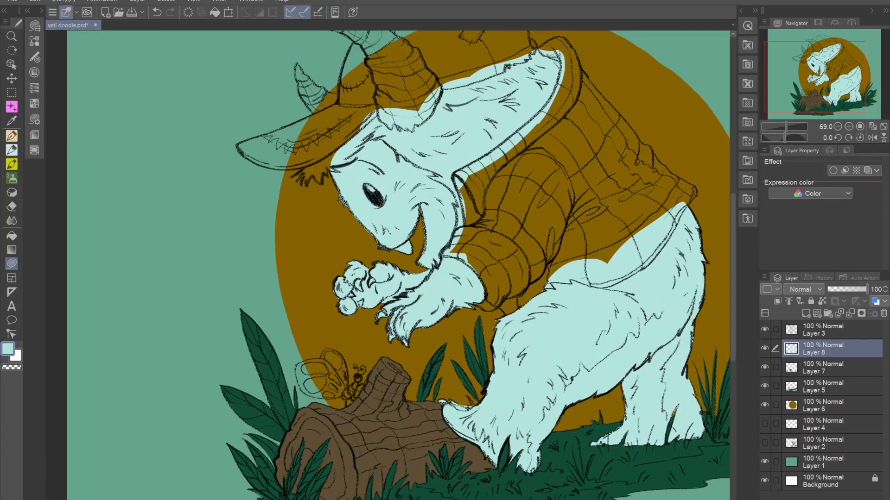
Step: Fill the plaid shirt's sleeve and lower side with pale light blue
mouse_move(513, 315)
left_mouse_down()
mouse_move(425, 315)
mouse_move(348, 197)
left_mouse_up()
scroll(425, 315, "up", 7)
mouse_move(397, 275)
left_mouse_down()
mouse_move(408, 309)
mouse_move(360, 178)
left_mouse_up()
left_click_drag(603, 204, 479, 293)
mouse_move(621, 226)
left_mouse_down()
mouse_move(489, 344)
mouse_move(543, 265)
mouse_move(156, 470)
left_mouse_up()
scroll(489, 345, "up", 5)
mouse_move(186, 445)
left_mouse_down()
mouse_move(226, 389)
mouse_move(392, 341)
left_mouse_up()
Step: Fill the back of the plaid shirt with pale light blue along its outer contour up to the collar
left_click_drag(530, 187, 529, 310)
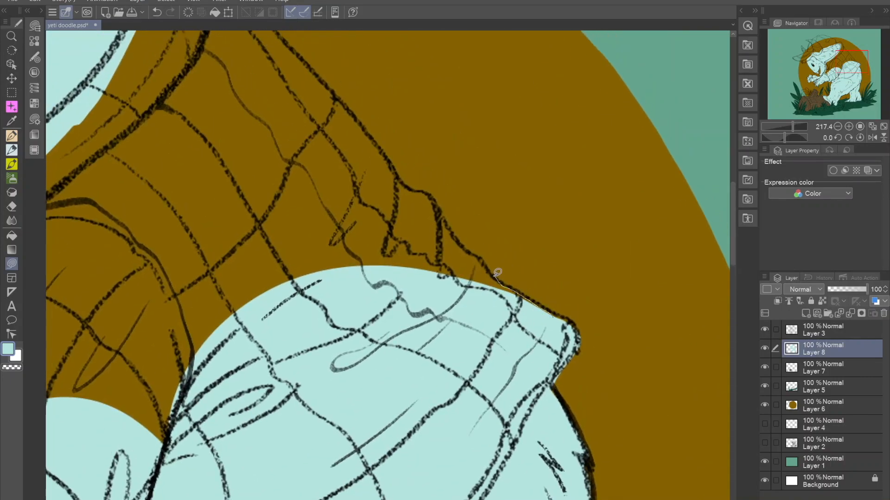
left_click_drag(430, 188, 173, 426)
left_click_drag(413, 200, 472, 321)
left_click_drag(390, 211, 200, 408)
left_click_drag(408, 199, 456, 325)
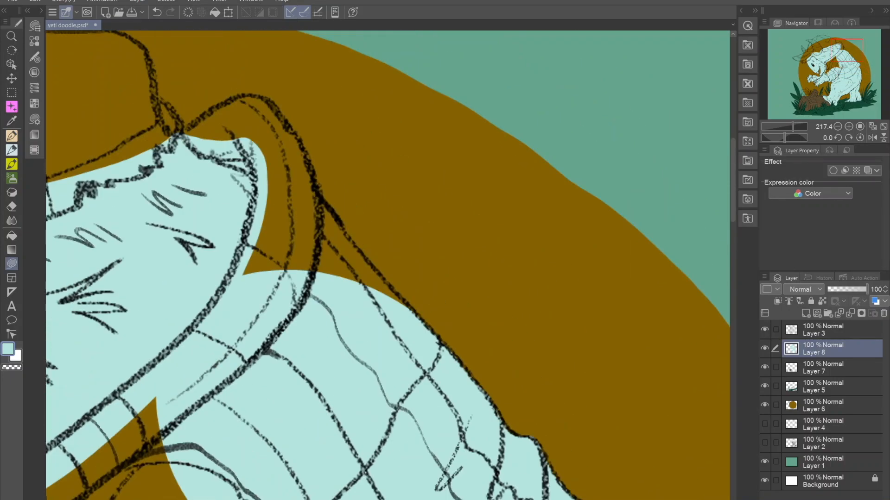
left_click_drag(328, 207, 259, 297)
Step: Fill the remaining gaps around the shirt collar and shoulder with pale light blue
left_click_drag(320, 223, 385, 307)
left_click_drag(381, 302, 373, 254)
left_click_drag(234, 226, 378, 299)
mouse_move(259, 482)
left_mouse_down()
mouse_move(487, 178)
mouse_move(490, 195)
left_mouse_up()
mouse_move(563, 319)
left_mouse_down()
mouse_move(197, 452)
mouse_move(563, 325)
left_mouse_up()
left_click_drag(417, 296, 367, 256)
left_click_drag(352, 153, 390, 415)
Step: Fill the crown of the cap and its top button with pale light blue
left_click_drag(366, 158, 402, 419)
mouse_move(513, 308)
left_mouse_down()
mouse_move(160, 380)
mouse_move(361, 399)
left_mouse_up()
left_click_drag(394, 278, 442, 324)
mouse_move(545, 322)
left_mouse_down()
mouse_move(523, 243)
mouse_move(152, 372)
mouse_move(278, 408)
left_mouse_up()
left_click_drag(325, 278, 491, 279)
left_click_drag(626, 221, 543, 183)
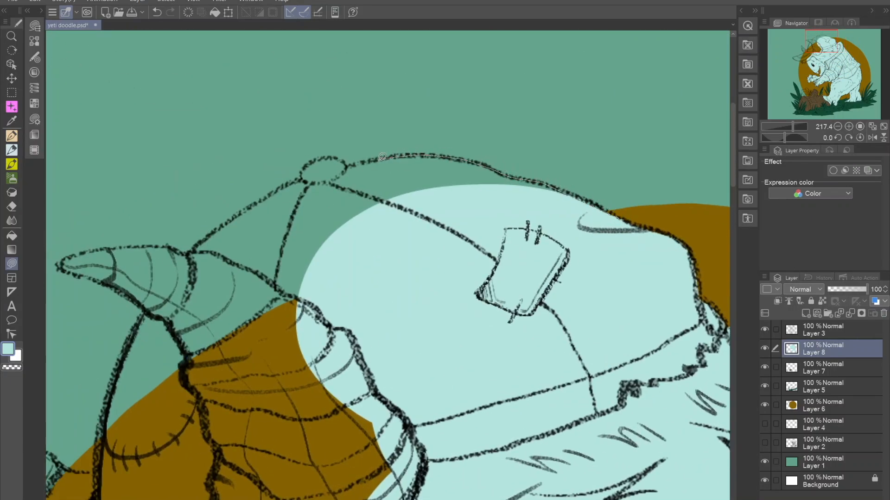
left_click_drag(298, 304, 361, 320)
left_click_drag(297, 223, 445, 146)
left_click_drag(462, 98, 431, 110)
left_click_drag(285, 257, 523, 319)
Step: Fill the large near horn with pale light blue out to its pointed tip
left_click_drag(500, 385, 460, 243)
left_click_drag(480, 204, 412, 301)
left_click_drag(297, 264, 468, 263)
left_click_drag(391, 187, 482, 297)
left_click_drag(447, 185, 384, 371)
left_click_drag(414, 220, 329, 214)
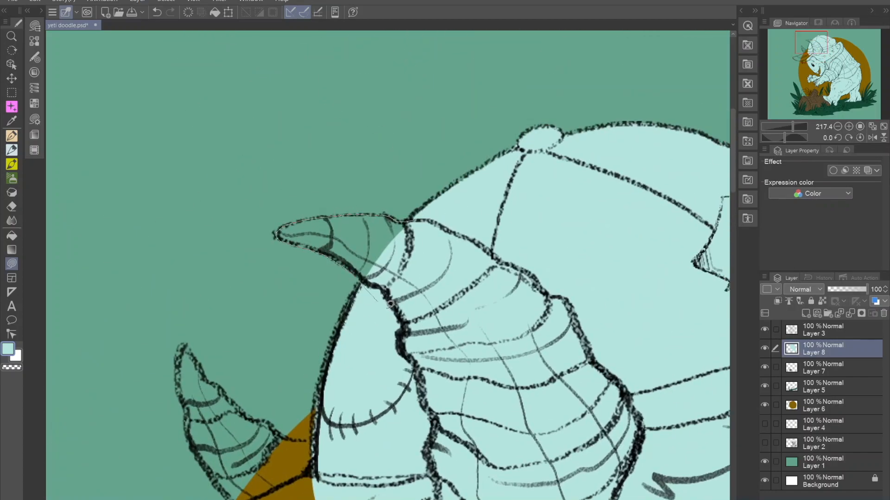
left_click_drag(379, 296, 417, 274)
Step: Fill the smaller far horn and the adjoining edge of the cap with pale light blue
left_click_drag(332, 435, 441, 277)
left_click_drag(309, 296, 447, 394)
mouse_move(440, 394)
left_mouse_down()
mouse_move(477, 332)
mouse_move(525, 207)
left_mouse_up()
mouse_move(586, 201)
left_mouse_down()
mouse_move(540, 244)
mouse_move(440, 180)
left_mouse_up()
left_click_drag(426, 314, 393, 223)
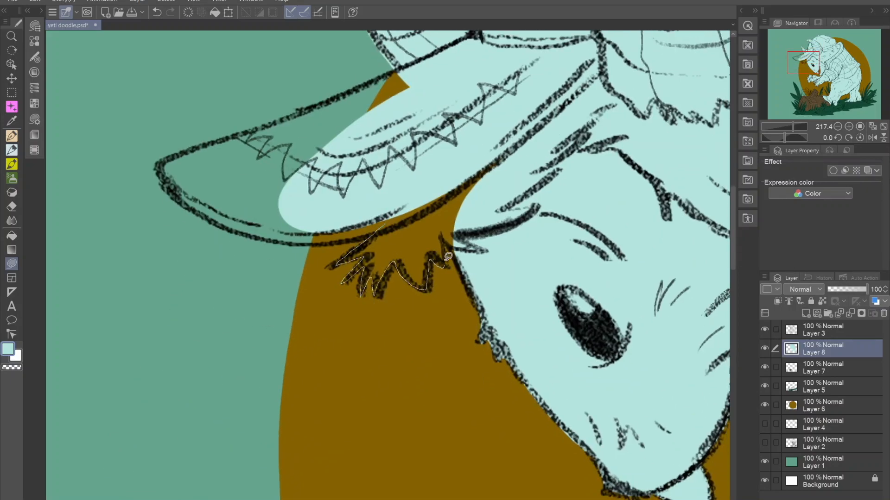
Step: Fill the hair tuft under the cap and the cap's stitched brim with pale light blue
left_click_drag(448, 263, 446, 259)
left_click_drag(433, 188, 551, 230)
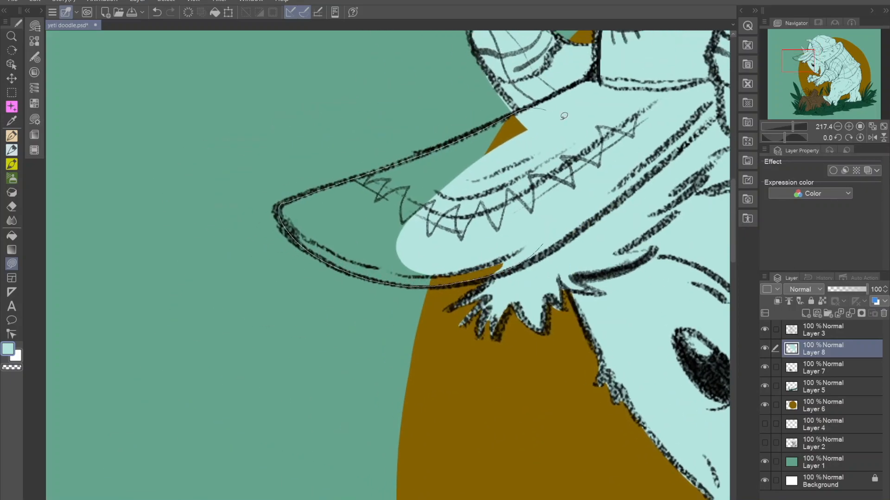
left_click_drag(564, 116, 546, 237)
left_click_drag(573, 192, 277, 389)
Step: Lock the transparent pixels of the yeti fur layer
scroll(352, 325, "down", 6)
mouse_move(371, 417)
left_mouse_down()
mouse_move(345, 208)
mouse_move(345, 120)
left_mouse_up()
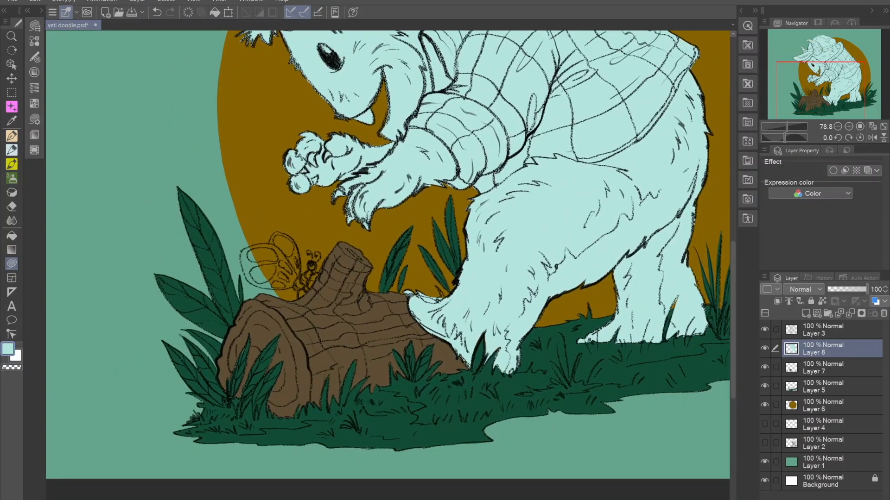
left_click_drag(361, 195, 362, 288)
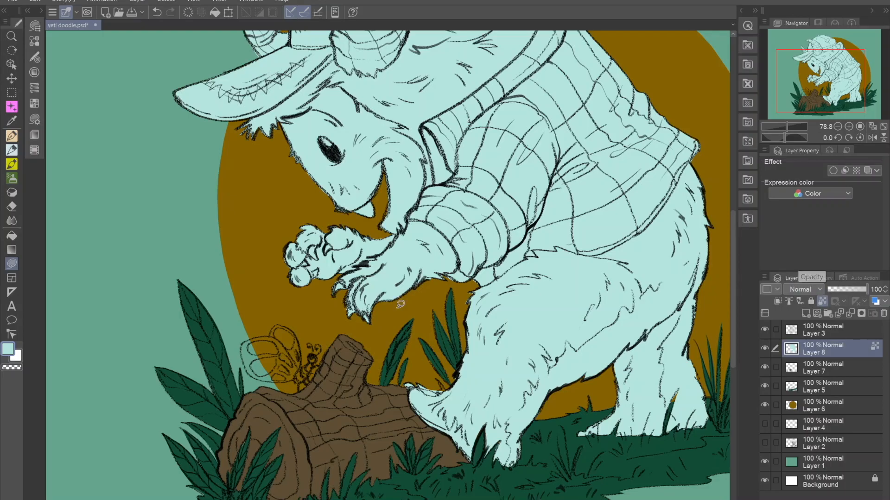
left_click_drag(399, 175, 416, 274)
left_click_drag(316, 274, 355, 242)
scroll(462, 231, "up", 5)
double_click(8, 349)
left_click(445, 254)
left_click(588, 169)
Step: Sample a medium blue from another artwork opened from the Desktop folder and close that file
left_click(13, 2)
left_click(27, 40)
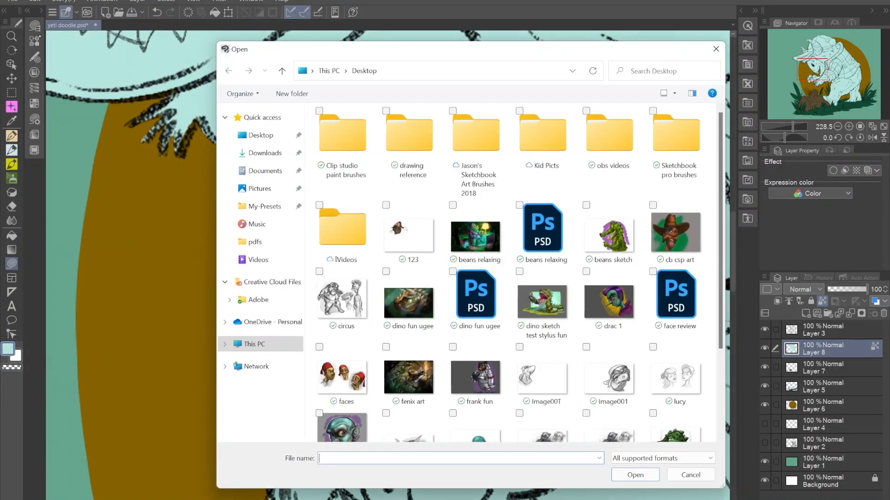
left_click_drag(720, 232, 720, 324)
left_click(543, 410)
left_click(635, 475)
scroll(320, 168, "up", 5)
left_click(325, 158, "alt")
left_click(151, 25)
Step: Fill the yeti's muzzle, the area around the eye and the lower jaw with medium blue
left_click_drag(408, 194, 338, 286)
left_click_drag(191, 201, 200, 203)
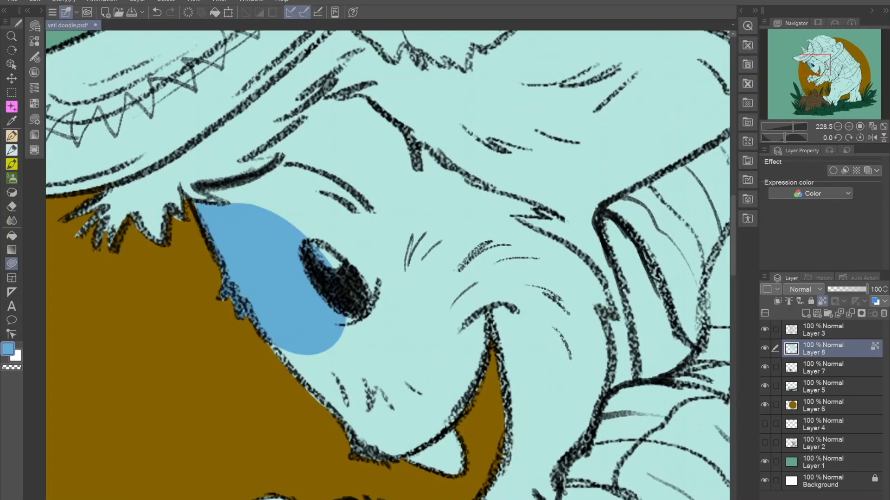
left_click_drag(278, 324, 242, 248)
left_click_drag(200, 252, 359, 384)
left_click_drag(405, 166, 223, 153)
left_click_drag(445, 287, 290, 189)
left_click_drag(298, 176, 297, 259)
left_click_drag(363, 333, 297, 136)
Step: Extend the medium blue over the cheek and brow to the sketched fur line framing the face
mouse_move(361, 181)
left_mouse_down()
mouse_move(354, 251)
mouse_move(417, 234)
mouse_move(357, 335)
left_mouse_up()
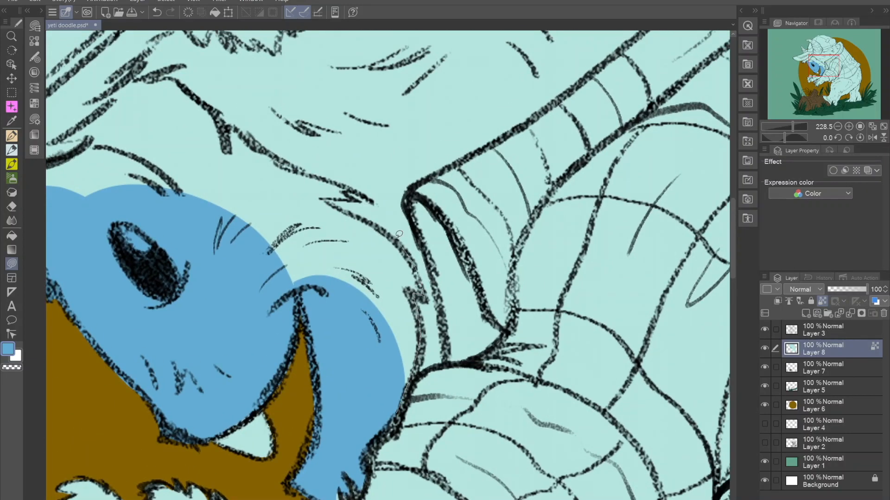
left_click_drag(213, 290, 361, 394)
left_click_drag(296, 195, 440, 265)
left_click_drag(463, 259, 372, 196)
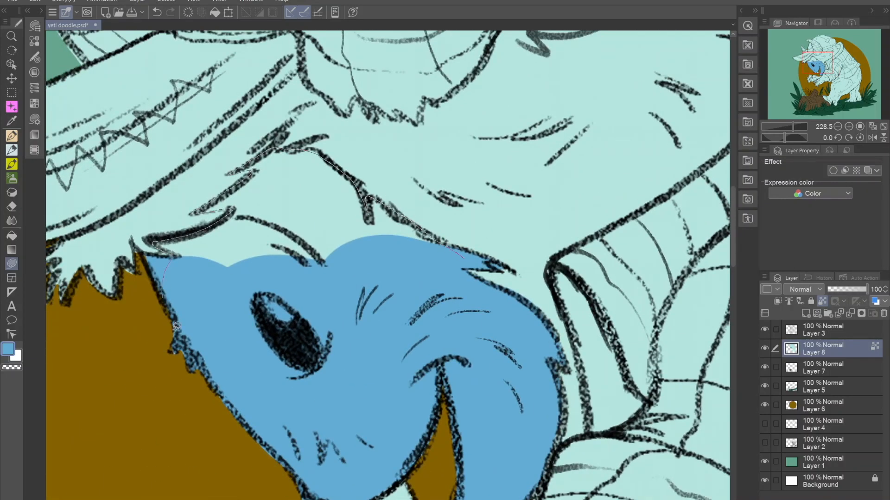
left_click_drag(177, 326, 445, 279)
scroll(397, 185, "down", 6)
Step: Fill the far hand's palm and the underside of the near forearm with medium blue
scroll(356, 336, "up", 9)
left_click_drag(676, 222, 669, 236)
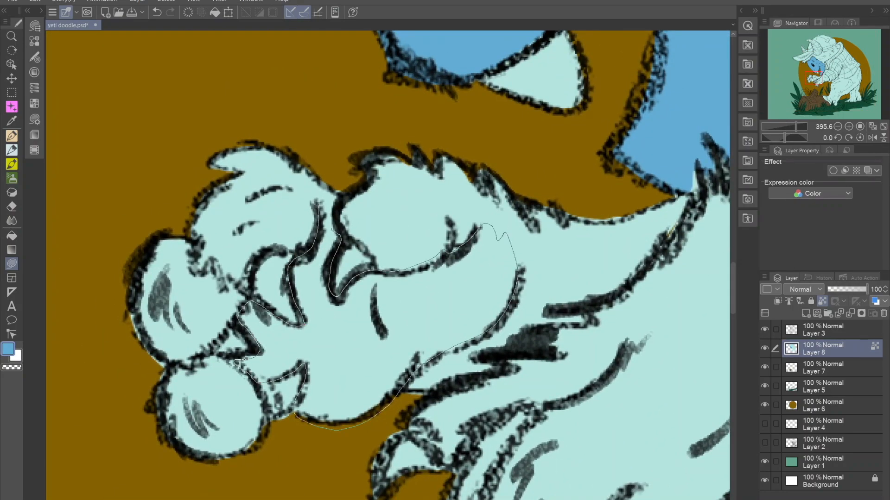
left_click_drag(332, 230, 326, 205)
scroll(480, 237, "down", 6)
scroll(516, 287, "up", 6)
left_click_drag(516, 286, 409, 289)
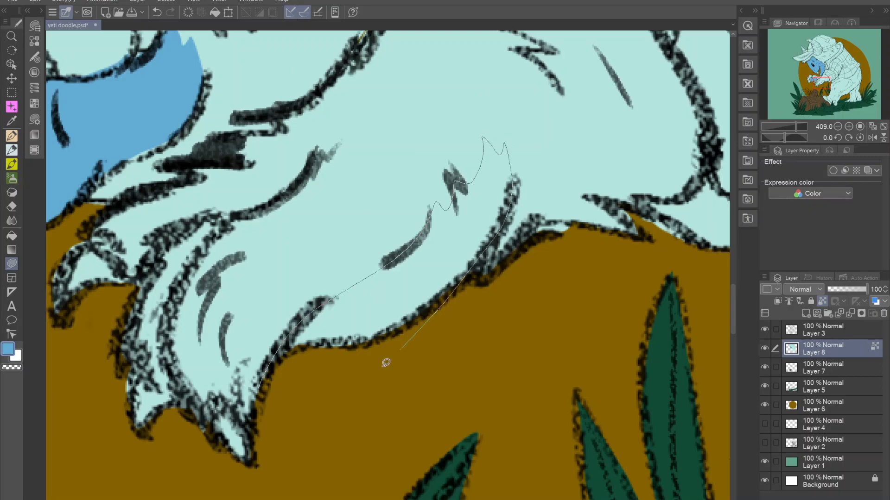
left_click_drag(413, 336, 266, 397)
Step: Try a medium blue fill on the yeti's front foot and undo it
scroll(352, 288, "down", 8)
scroll(423, 409, "up", 6)
left_click_drag(291, 302, 309, 316)
key("ctrl+z")
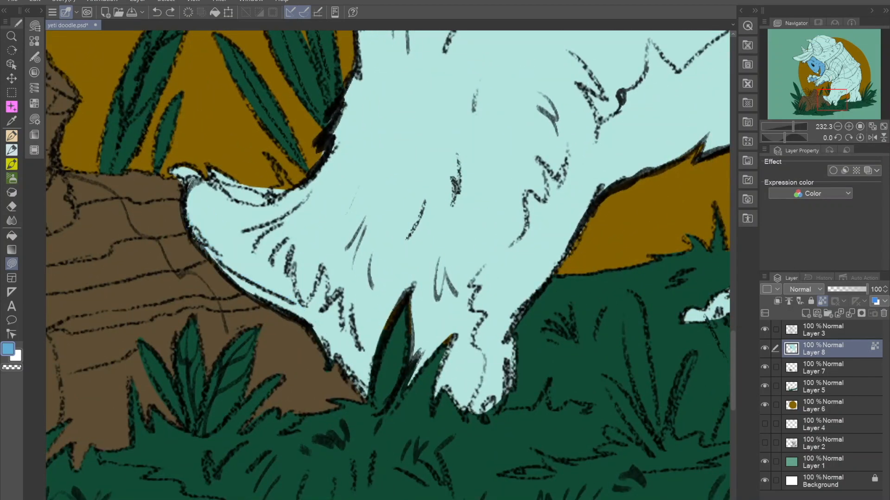
Step: Fill the sole along the underside of the yeti's front foot with medium blue
left_click_drag(338, 366, 190, 190)
left_click_drag(352, 297, 301, 269)
scroll(352, 301, "down", 6)
scroll(285, 235, "up", 6)
Step: Set the drawing color to white and fill the highlight in the yeti's eye
double_click(8, 349)
left_click(383, 229)
left_click_drag(384, 229, 325, 203)
left_click(588, 170)
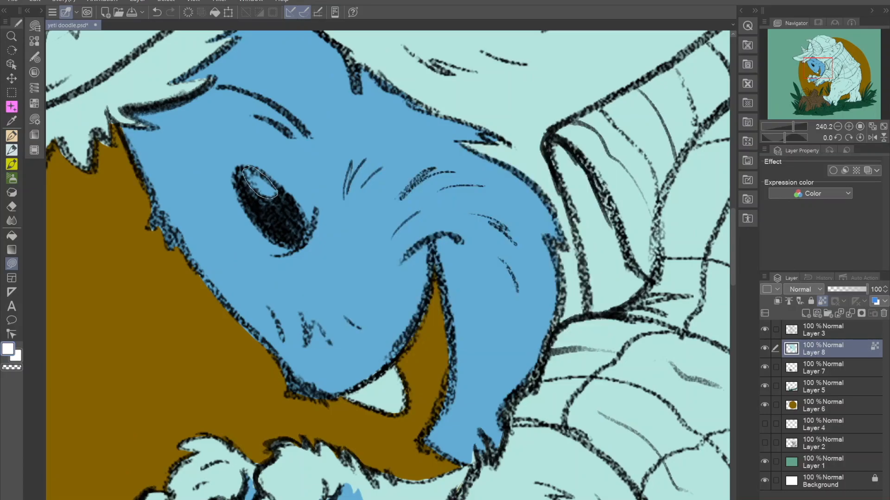
scroll(414, 244, "down", 5)
scroll(413, 245, "up", 4)
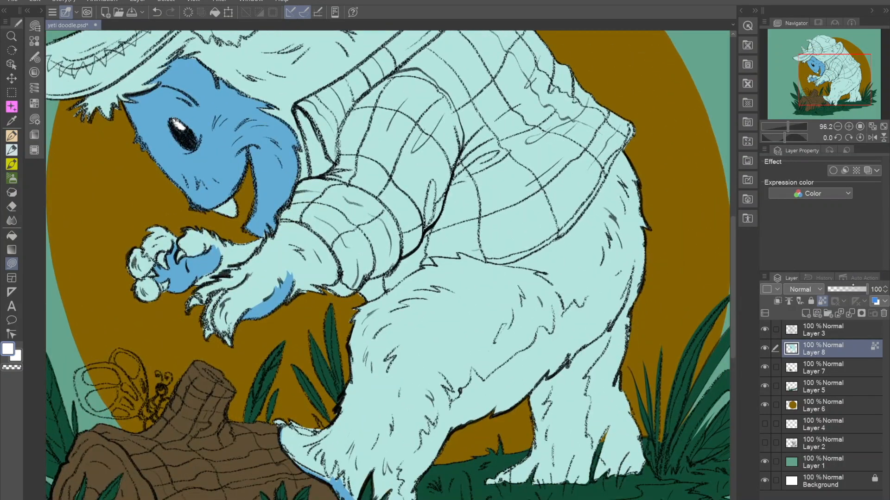
Step: Add a new raster layer above the yeti's flat color layer and make Layer 8 active again
key("ctrl+shift+n")
left_click_drag(414, 245, 363, 291)
left_click(830, 368)
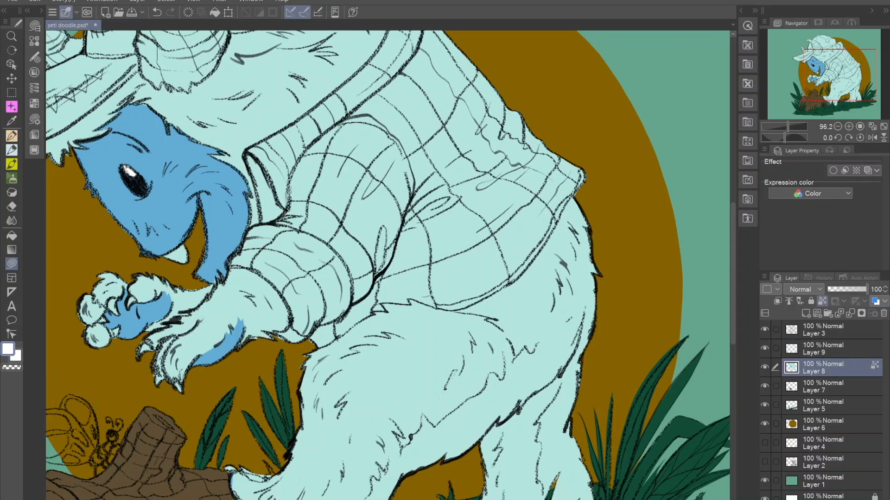
left_click(851, 366)
left_click_drag(387, 324, 390, 222)
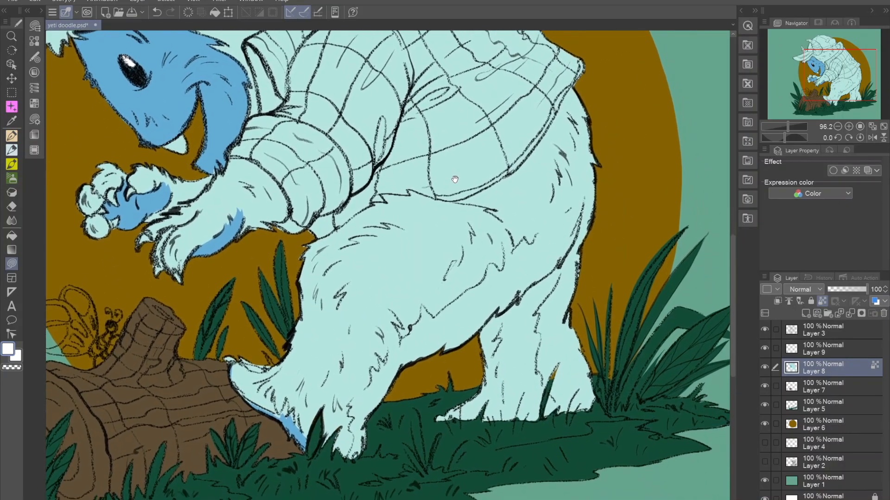
Step: Sample the medium blue skin color and fill the lower part of the yeti's near horn
scroll(387, 265, "down", 4)
scroll(324, 199, "up", 4)
scroll(278, 232, "up", 3)
left_click(327, 385, "alt")
scroll(278, 208, "up", 2)
left_click_drag(120, 154, 301, 209)
left_click_drag(464, 232, 264, 250)
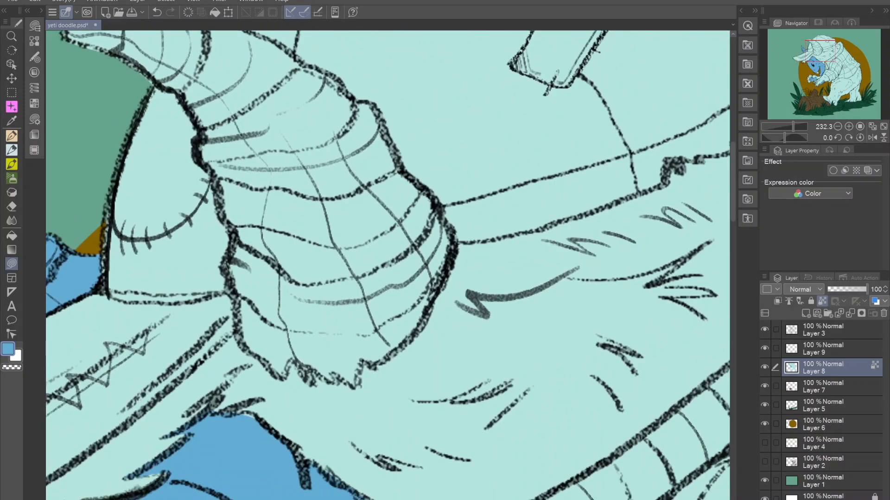
left_click_drag(393, 355, 231, 256)
left_click_drag(334, 185, 313, 318)
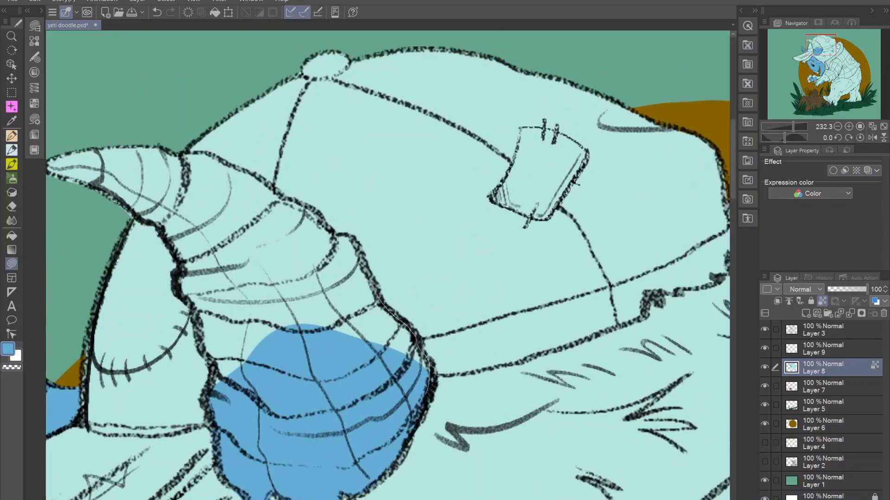
Step: Fill the rest of the near horn up to its tip and the far horn with medium blue
left_click_drag(262, 184, 283, 394)
left_click_drag(336, 275, 469, 235)
left_click_drag(343, 357, 314, 257)
left_click_drag(169, 90, 319, 153)
mouse_move(308, 170)
left_mouse_down()
mouse_move(318, 239)
mouse_move(352, 194)
left_mouse_up()
left_click_drag(510, 248, 380, 248)
mouse_move(463, 324)
left_mouse_down()
mouse_move(283, 164)
mouse_move(305, 187)
left_mouse_up()
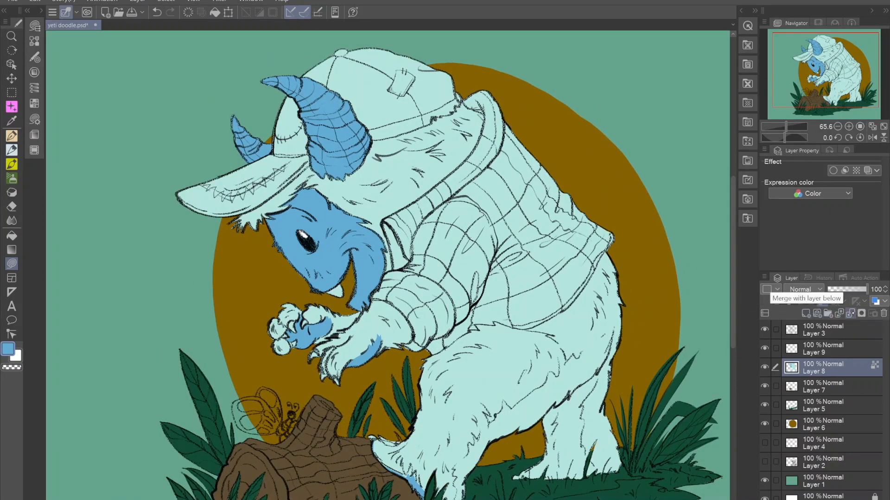
Step: Try a layer mask on Layer 9 and another on Layer 8, undoing each one
left_click(822, 355)
left_click(861, 313)
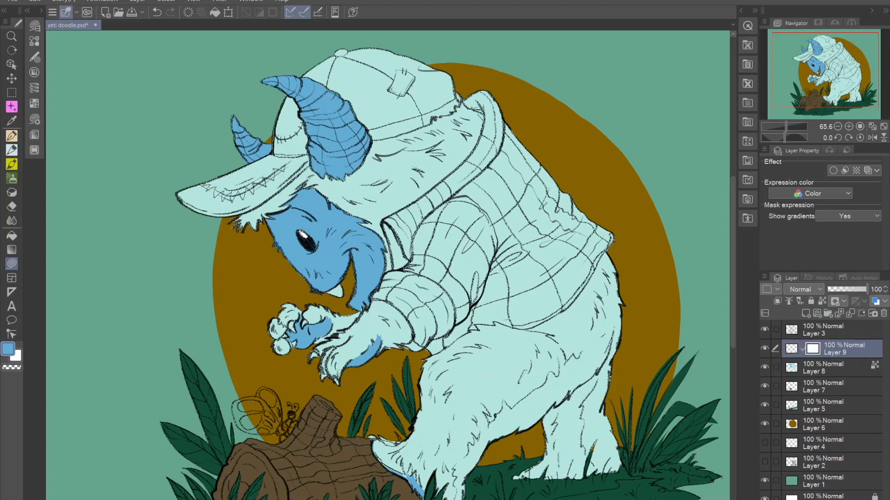
key("ctrl+z")
left_click(844, 368)
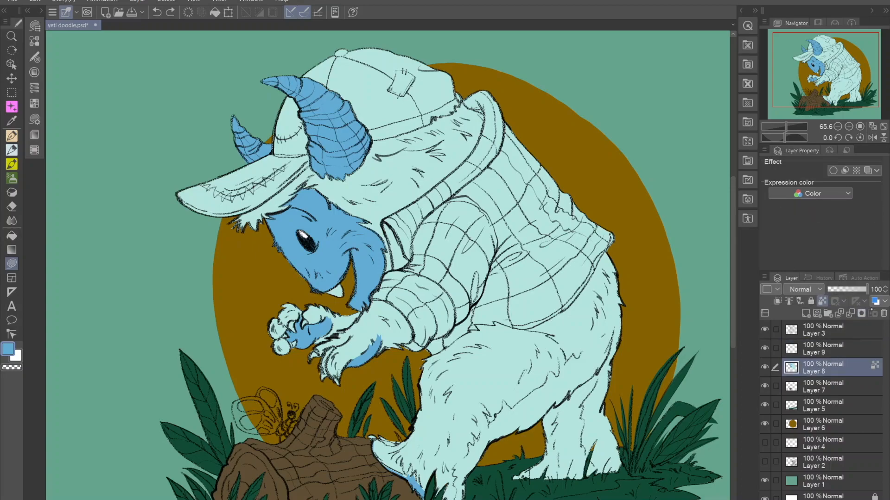
left_click(862, 313)
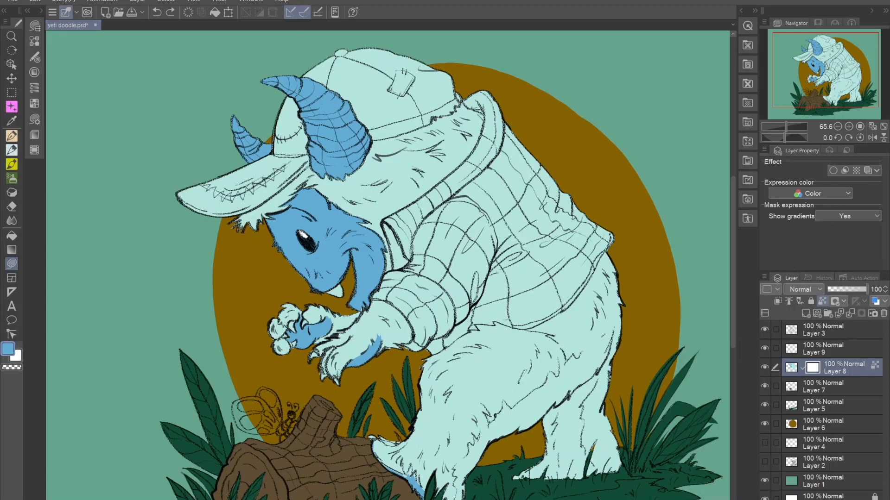
key("ctrl+z")
Step: Try a medium blue fill over the yeti's hip and lower shirt and undo it
scroll(388, 265, "up", 2)
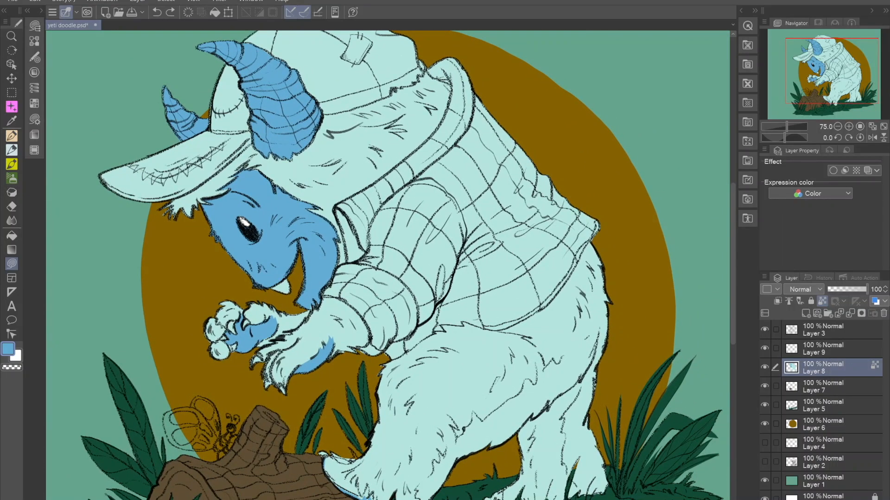
scroll(475, 190, "down", 5)
scroll(429, 199, "up", 4)
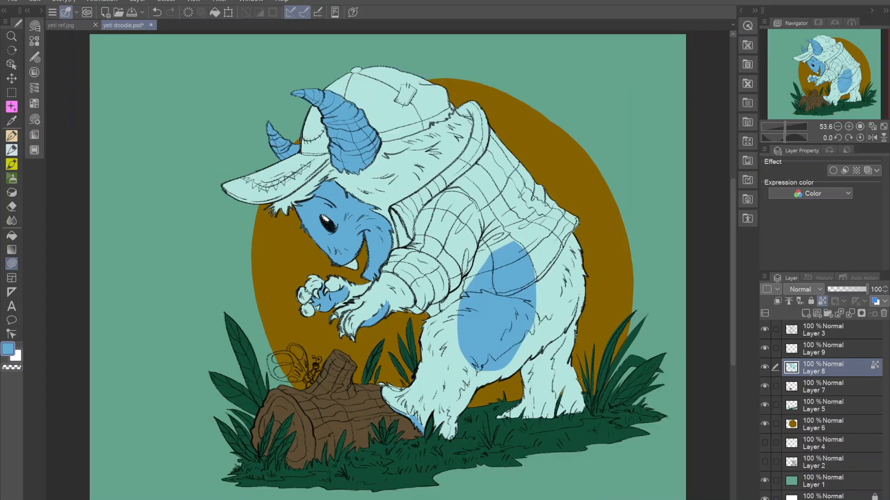
key("ctrl+z")
Step: Set the drawing color to dark blue and fill the upper back of the shirt and the back of its collar
scroll(487, 237, "up", 4)
left_click_drag(388, 246, 417, 283)
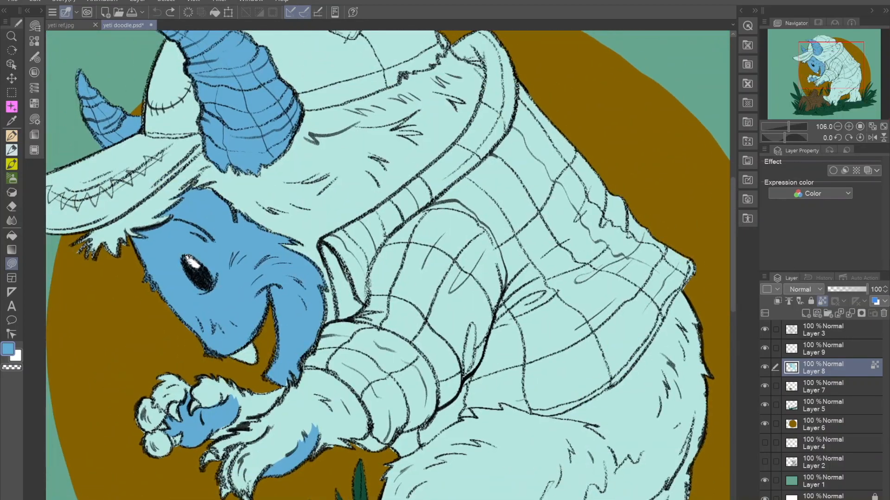
double_click(8, 349)
left_click(455, 274)
left_click(587, 170)
scroll(432, 272, "up", 3)
left_click_drag(482, 199, 284, 329)
mouse_move(548, 192)
left_mouse_down()
mouse_move(526, 155)
mouse_move(569, 334)
left_mouse_up()
mouse_move(295, 50)
left_mouse_down()
mouse_move(322, 149)
mouse_move(319, 100)
left_mouse_up()
left_click_drag(371, 217, 382, 156)
left_click_drag(348, 125, 412, 137)
left_click_drag(362, 138, 480, 85)
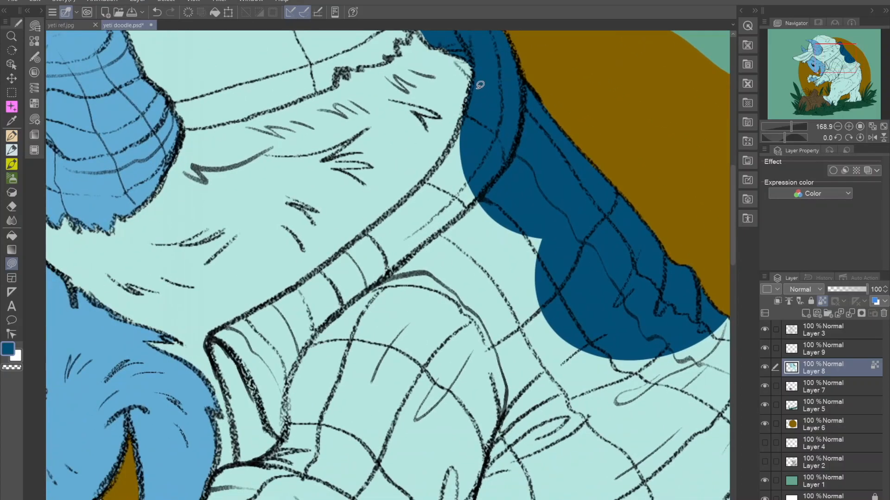
Step: Fill the front of the shirt collar, the shoulder and the upper sleeve with dark blue
left_click_drag(421, 398, 563, 297)
left_click_drag(389, 255, 465, 171)
left_click_drag(437, 151, 411, 171)
left_click_drag(291, 289, 512, 297)
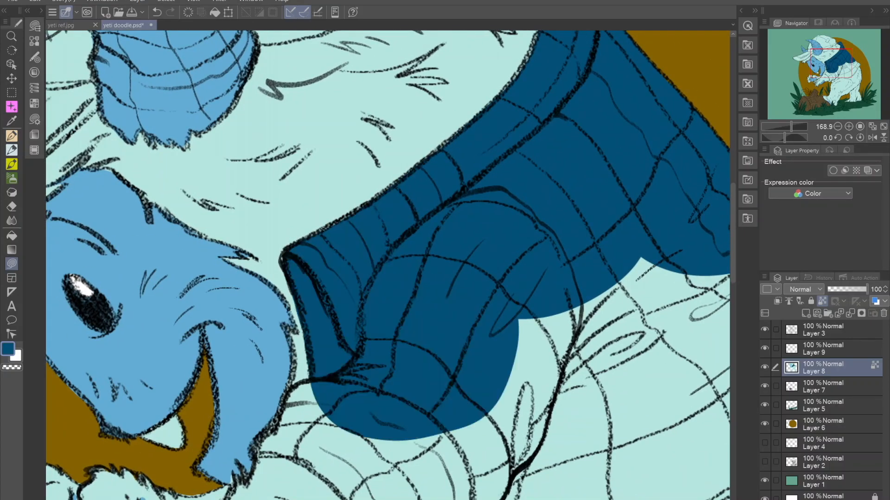
left_click_drag(347, 380, 394, 180)
mouse_move(393, 162)
left_mouse_down()
mouse_move(321, 213)
mouse_move(498, 222)
left_mouse_up()
scroll(183, 310, "down", 3)
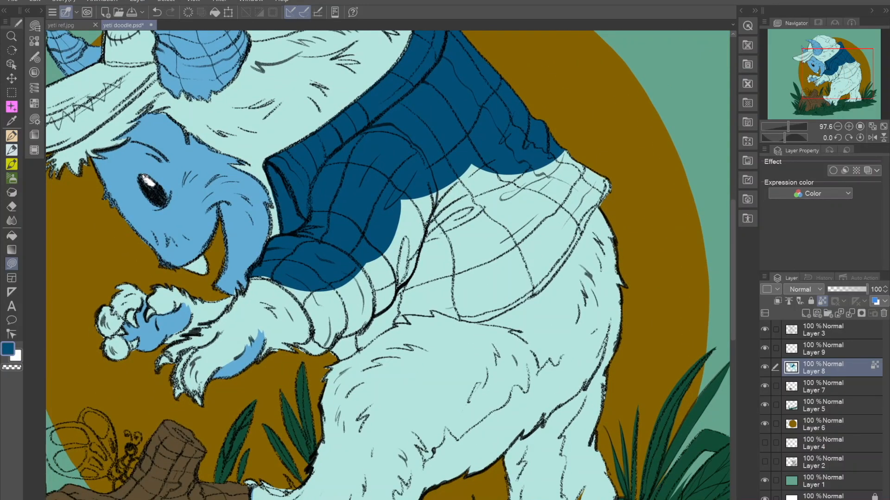
Step: Extend the dark blue over the lower sleeve down to the cuff edge at the forearm
left_click_drag(337, 314, 364, 314)
mouse_move(216, 237)
left_mouse_down()
mouse_move(216, 251)
mouse_move(404, 236)
left_mouse_up()
left_click_drag(319, 302, 316, 256)
left_click_drag(294, 244, 300, 311)
left_click_drag(341, 176, 303, 210)
left_click_drag(344, 297, 251, 311)
left_click_drag(251, 310, 269, 357)
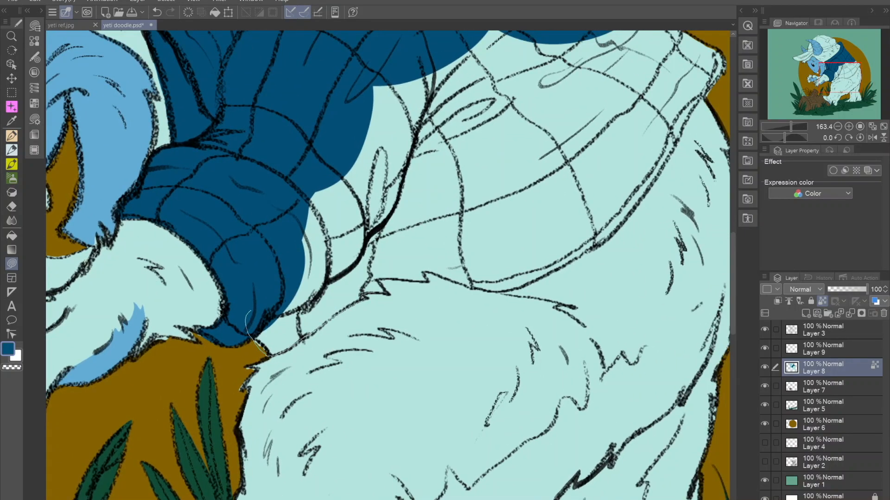
Step: Fill the rest of the sleeve around the elbow and the shirt area beneath it with dark blue
left_click_drag(374, 292, 326, 137)
left_click_drag(417, 185, 328, 181)
left_click_drag(343, 274, 307, 263)
key("ctrl+z")
left_click_drag(366, 216, 308, 255)
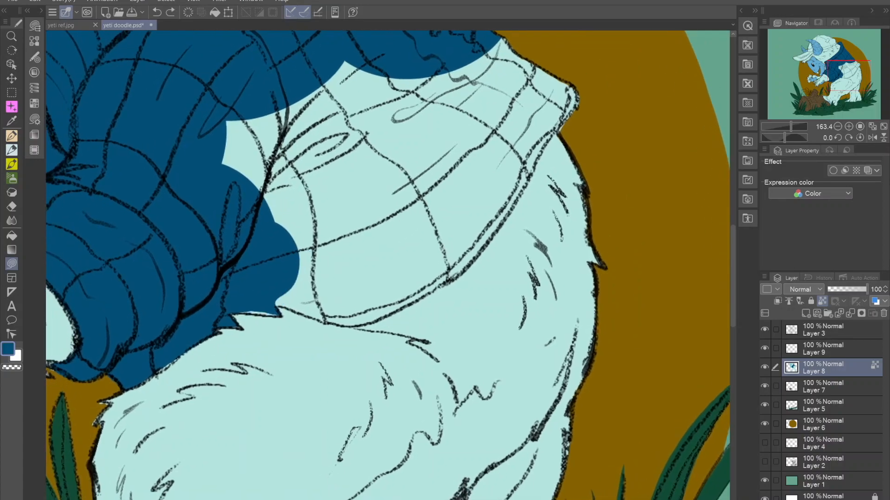
Step: Fill the remaining side and lower back of the shirt with dark blue down to the hem
left_click_drag(280, 316, 242, 314)
mouse_move(433, 278)
left_mouse_down()
mouse_move(407, 318)
mouse_move(401, 389)
left_mouse_up()
left_click_drag(424, 180, 466, 151)
left_click_drag(380, 363, 353, 174)
left_click_drag(417, 259, 433, 213)
mouse_move(547, 187)
left_mouse_down()
mouse_move(491, 282)
mouse_move(332, 197)
left_mouse_up()
left_click_drag(324, 185, 373, 213)
left_click_drag(413, 133, 308, 145)
left_click_drag(334, 287, 370, 222)
left_click_drag(384, 229, 344, 331)
left_click_drag(378, 212, 370, 218)
left_click_drag(417, 278, 413, 239)
mouse_move(384, 301)
left_mouse_down()
mouse_move(456, 308)
mouse_move(463, 292)
left_mouse_up()
scroll(461, 199, "down", 5)
Step: Set the drawing color to reddish brown and switch to the Fill tool for the shirt's plaid squares
mouse_move(436, 222)
left_mouse_down()
mouse_move(505, 385)
mouse_move(481, 356)
left_mouse_up()
double_click(7, 353)
left_click_drag(473, 234, 474, 203)
left_click(474, 330)
left_click(439, 265)
left_click(588, 171)
scroll(394, 345, "up", 4)
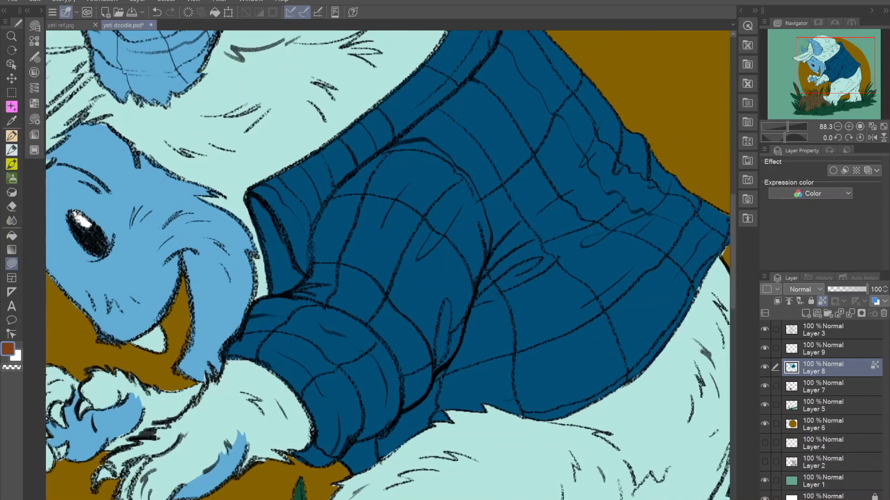
scroll(388, 266, "up", 1)
left_click_drag(417, 209, 365, 270)
key("g")
Step: Try reddish brown fills on alternating plaid squares across the shirt's back and undo them
left_click_drag(486, 158, 391, 173)
left_click(399, 239)
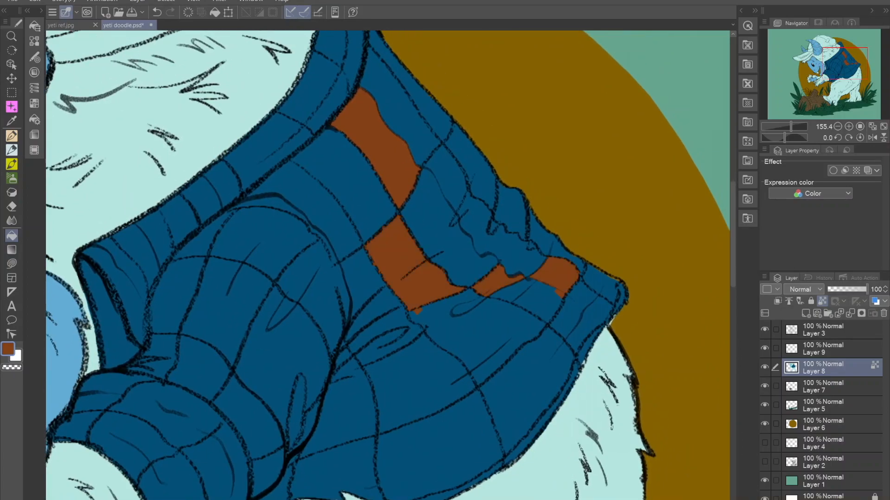
left_click(413, 371)
left_click_drag(440, 357, 385, 378)
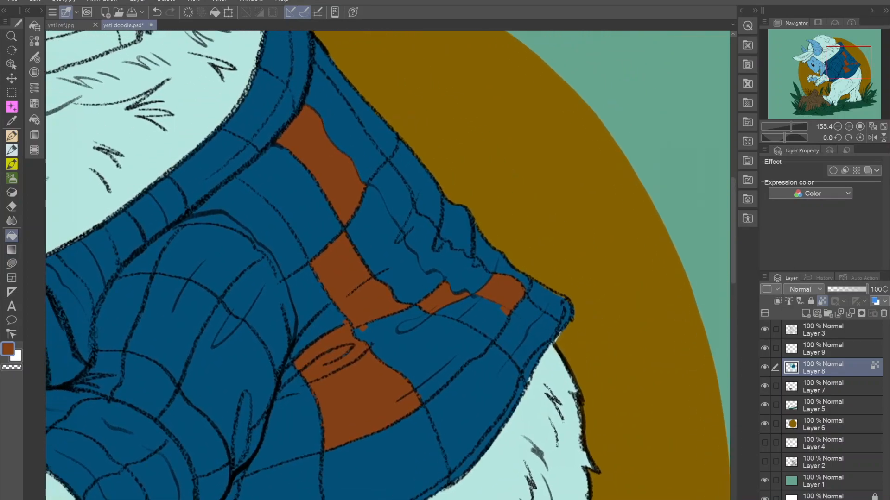
left_click(519, 321)
scroll(515, 308, "down", 8)
scroll(514, 308, "up", 5)
key("ctrl+z")
key("ctrl+z")
key("ctrl+z")
key("ctrl+z")
key("ctrl+z")
key("ctrl+z")
key("ctrl+z")
Step: Fill alternating plaid squares on the lower sleeve and cuff with reddish brown
scroll(262, 398, "up", 3)
left_click_drag(262, 397, 365, 367)
left_click(268, 357)
left_click(342, 332)
left_click(356, 419)
left_click_drag(382, 419, 358, 456)
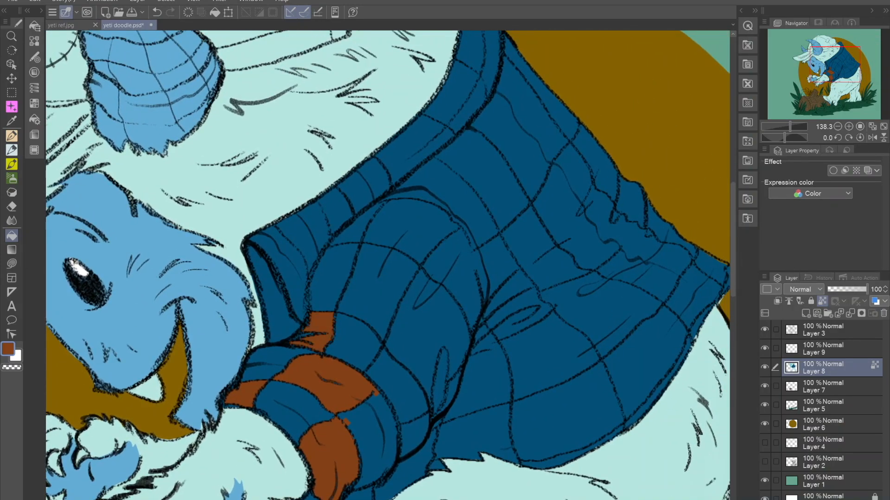
Step: Fill alternating plaid squares on the upper sleeve and shoulder, plus the shirt's lower front square, with reddish brown
left_click(351, 227)
left_click(380, 278)
left_click(452, 271)
scroll(418, 324, "down", 5)
scroll(439, 320, "up", 5)
left_click(371, 348)
left_click_drag(385, 343, 334, 402)
left_click_drag(463, 388, 408, 310)
left_click(365, 374)
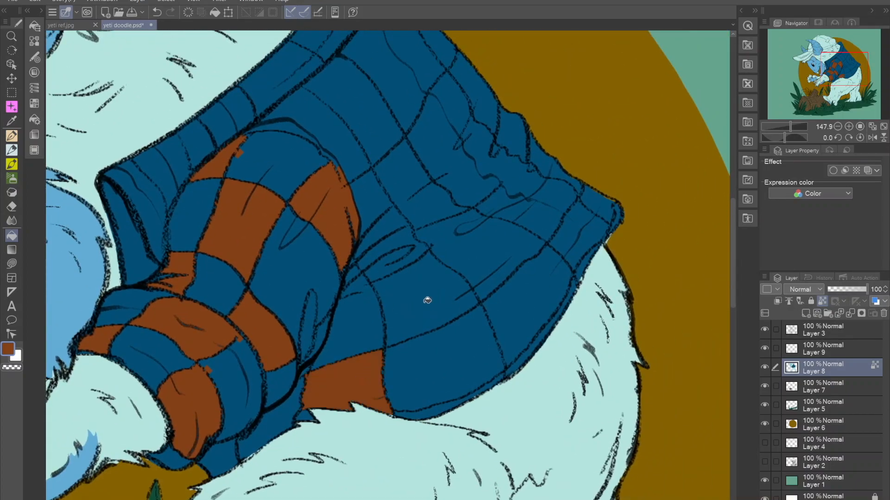
Step: Fill alternating plaid squares across the shirt's side and back with reddish brown to form a checkered pattern
left_click(427, 300)
left_click(392, 260)
left_click_drag(518, 207, 471, 266)
left_click(371, 239)
left_click(338, 139)
left_click_drag(397, 118, 351, 138)
left_click(400, 239)
left_click(456, 282)
left_click_drag(460, 281, 511, 354)
left_click(283, 248)
left_click(389, 169)
left_click_drag(445, 227, 376, 184)
left_click(438, 247)
left_click_drag(438, 247, 459, 234)
Step: Fill alternating plaid bands on the shirt collar with reddish brown, including the one at the back of the neck
scroll(427, 294, "down", 5)
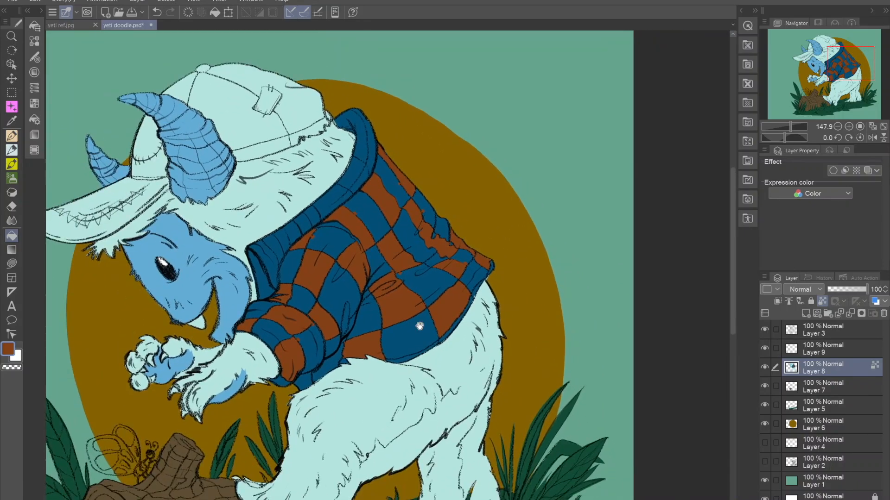
scroll(408, 259, "up", 6)
key("ctrl+z")
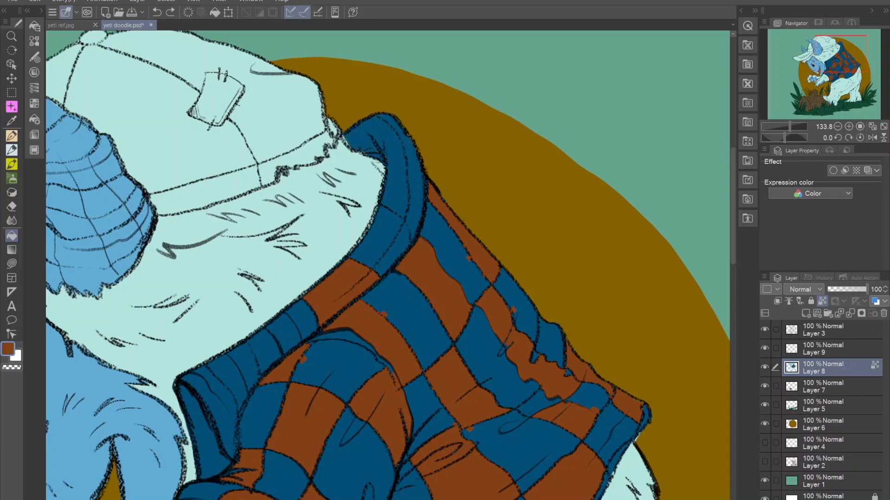
left_click_drag(395, 237, 396, 247)
key("ctrl+z")
left_click(342, 300)
left_click_drag(396, 171, 384, 213)
scroll(384, 213, "up", 3)
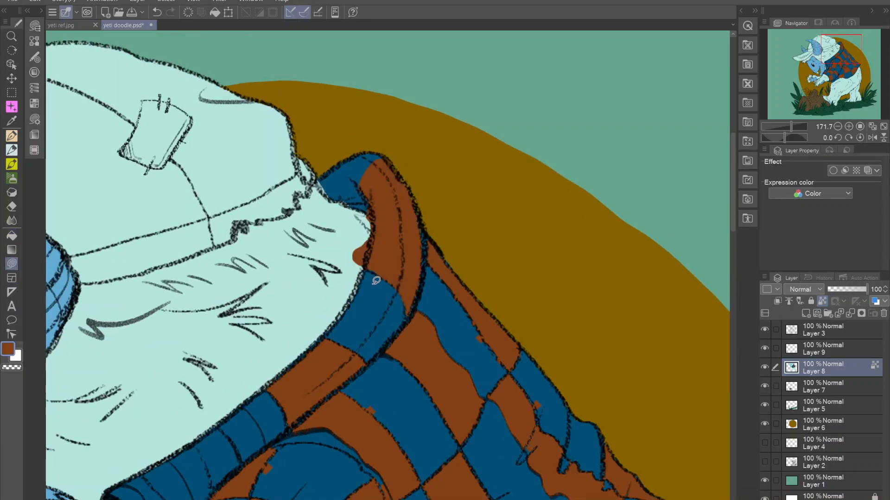
left_click_drag(370, 271, 366, 218)
left_click_drag(456, 297, 382, 181)
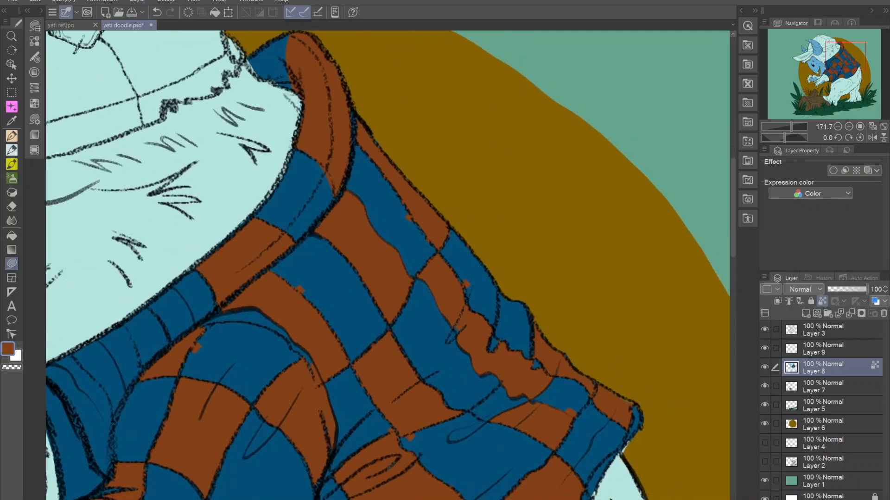
Step: Sample the shirt's dark blue and cover the stray brown spills along the plaid square edges on the back
left_click(382, 181, "alt")
scroll(380, 178, "up", 3)
left_click_drag(402, 226, 404, 231)
mouse_move(463, 301)
left_mouse_down()
mouse_move(394, 228)
mouse_move(410, 249)
left_mouse_up()
mouse_move(204, 265)
left_mouse_down()
mouse_move(403, 242)
mouse_move(385, 235)
left_mouse_up()
left_click_drag(339, 302, 406, 229)
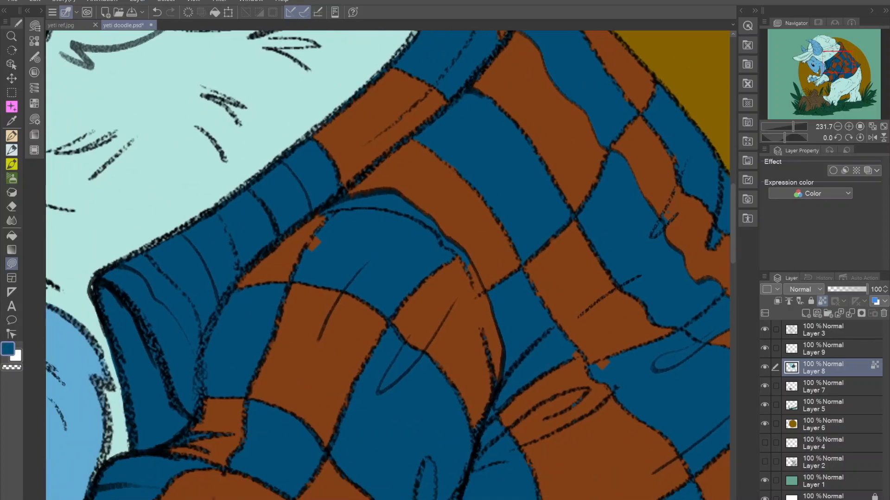
Step: Clean up the remaining brown spills on the plaid squares of the shirt's sleeve and side with dark blue
left_click_drag(310, 238, 312, 241)
left_click_drag(334, 287, 367, 226)
left_click_drag(344, 331, 388, 195)
mouse_move(355, 371)
left_mouse_down()
mouse_move(381, 328)
mouse_move(373, 345)
left_mouse_up()
mouse_move(691, 115)
left_mouse_down()
mouse_move(392, 107)
mouse_move(211, 366)
mouse_move(387, 296)
mouse_move(401, 301)
left_mouse_up()
scroll(390, 297, "down", 6)
left_click_drag(385, 370, 459, 384)
scroll(366, 262, "up", 5)
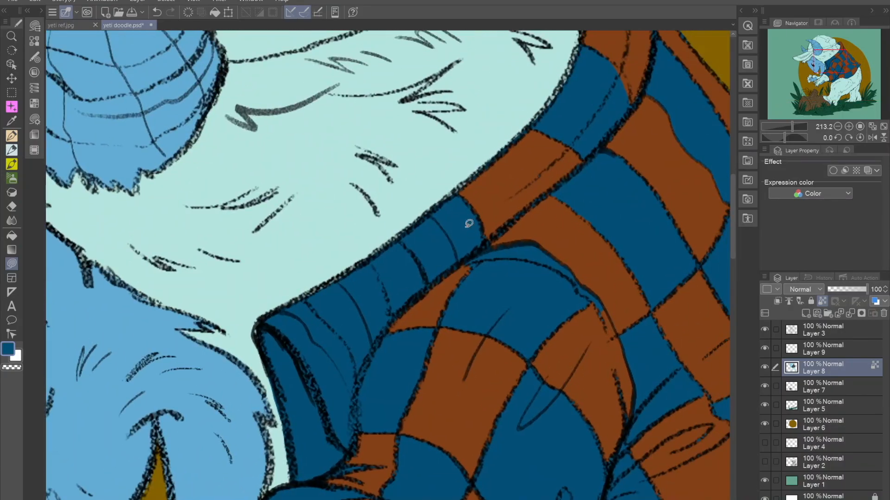
Step: Fill alternating bands on the front of the shirt collar and its folded tip with reddish brown
left_click_drag(355, 268, 338, 274)
left_click_drag(324, 334, 366, 244)
left_click_drag(299, 229, 361, 297)
left_click_drag(389, 241, 306, 224)
scroll(366, 259, "down", 3)
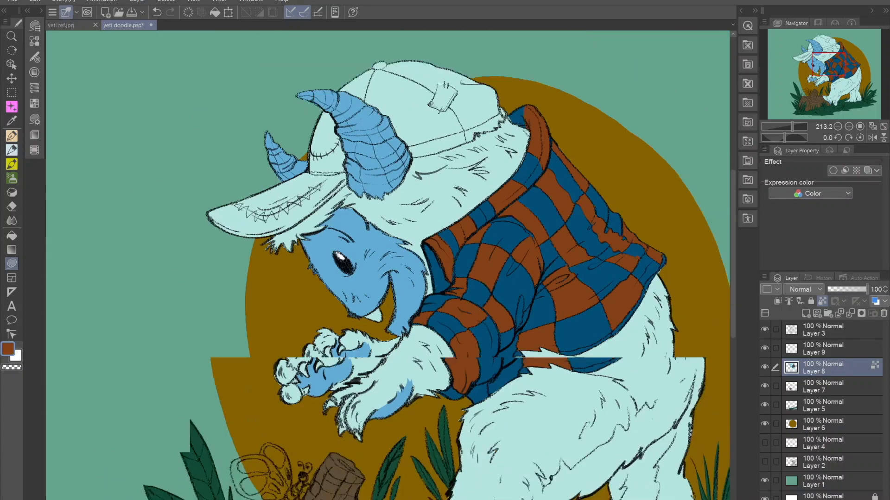
Step: Choose a dark green and fill the panels of the yeti's cap crown and brim with it
scroll(417, 208, "up", 1)
left_click_drag(325, 259, 431, 256)
double_click(8, 349)
left_click(474, 289)
left_click(420, 285)
left_click(588, 170)
left_click_drag(417, 208, 458, 301)
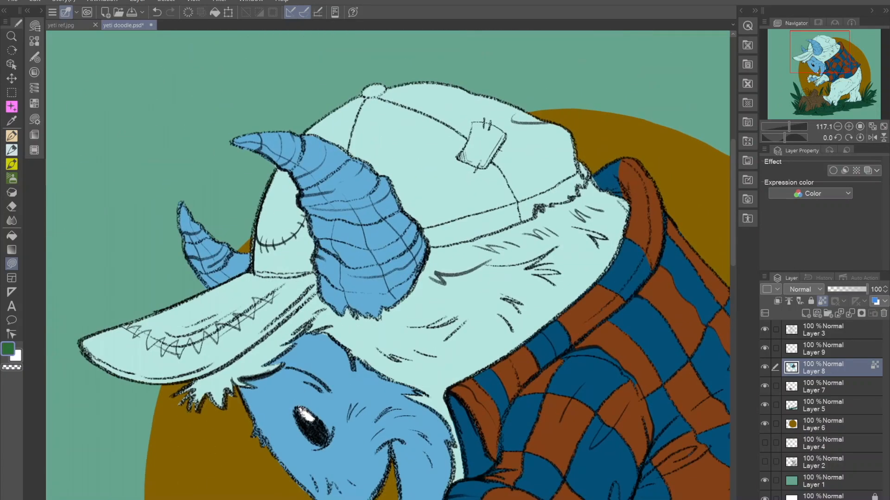
left_click_drag(325, 278, 382, 233)
left_click(204, 306)
left_click_drag(394, 195, 318, 270)
left_click(399, 195)
left_click(460, 256)
left_click(318, 156)
left_click(261, 290)
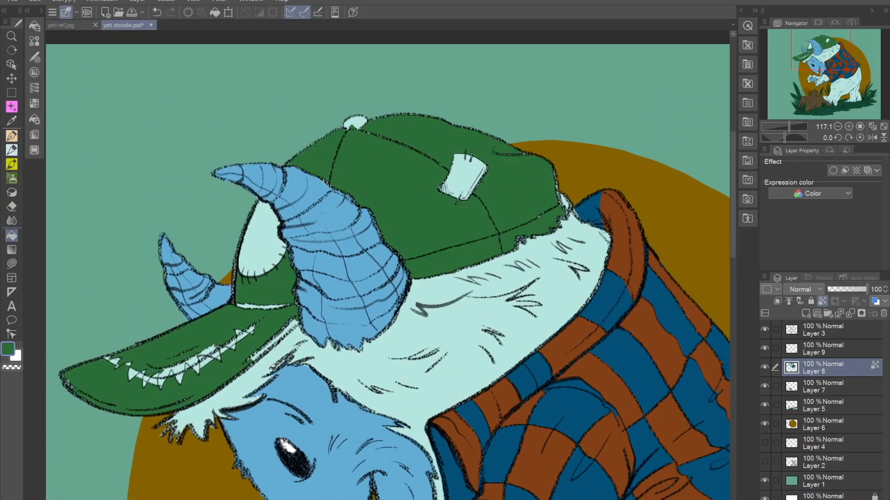
Step: Fill the cap's remaining gaps with green, covering the top button, the brim stitching and the rear edge
scroll(400, 283, "down", 5)
scroll(340, 333, "up", 5)
left_click(386, 210)
mouse_move(371, 223)
left_mouse_down()
mouse_move(428, 185)
mouse_move(427, 176)
left_mouse_up()
key("u")
mouse_move(385, 235)
left_mouse_down()
mouse_move(459, 158)
mouse_move(260, 266)
left_mouse_up()
left_click_drag(278, 185, 204, 269)
left_click_drag(325, 182, 74, 242)
left_click_drag(371, 153, 260, 271)
mouse_move(307, 217)
left_mouse_down()
mouse_move(265, 248)
mouse_move(366, 232)
left_mouse_up()
scroll(506, 277, "down", 2)
scroll(649, 139, "up", 3)
left_click_drag(648, 139, 296, 296)
left_click_drag(412, 271, 297, 313)
left_click_drag(354, 206, 404, 231)
mouse_move(120, 313)
left_mouse_down()
mouse_move(380, 256)
mouse_move(413, 314)
left_mouse_up()
mouse_move(489, 178)
left_mouse_down()
mouse_move(319, 220)
mouse_move(353, 203)
left_mouse_up()
left_click_drag(324, 410, 428, 229)
Step: Sample the shirt's dark blue and fill the rounded section on the front of the cap
double_click(9, 349)
left_click(453, 248)
left_click(588, 186)
mouse_move(486, 408)
left_mouse_down()
mouse_move(368, 153)
mouse_move(497, 422)
left_mouse_up()
left_click(540, 301, "alt")
left_click(12, 235)
left_click(306, 232)
key("ctrl+0")
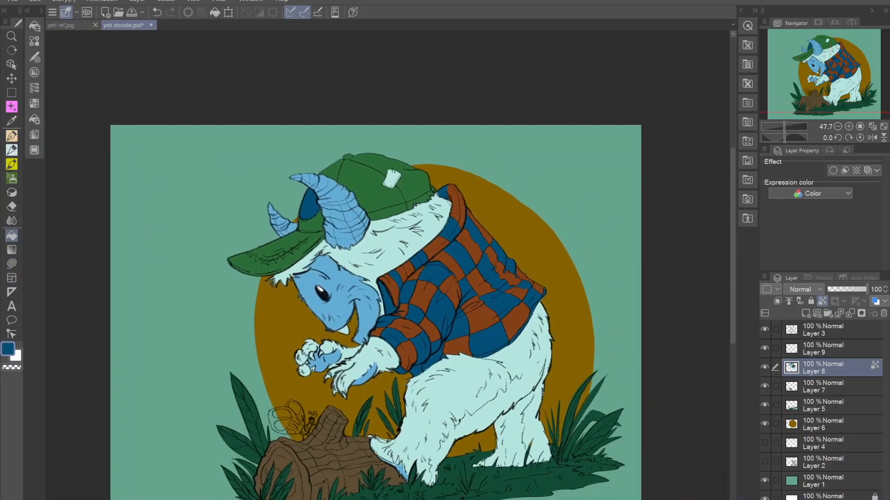
Step: Identify the layers holding the lower scene elements and add a new layer directly above Layer 7
scroll(315, 407, "up", 5)
left_click_drag(322, 404, 368, 269)
left_click(826, 406)
left_click(765, 424)
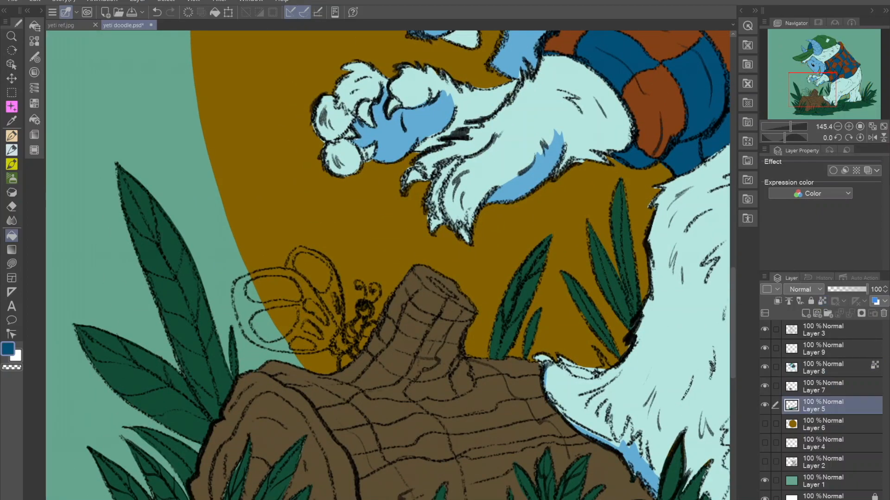
left_click(764, 386)
left_click(826, 387)
left_click(806, 313)
Step: Choose a dark slate blue and fill the butterfly's head and body on the log
scroll(301, 301, "up", 3)
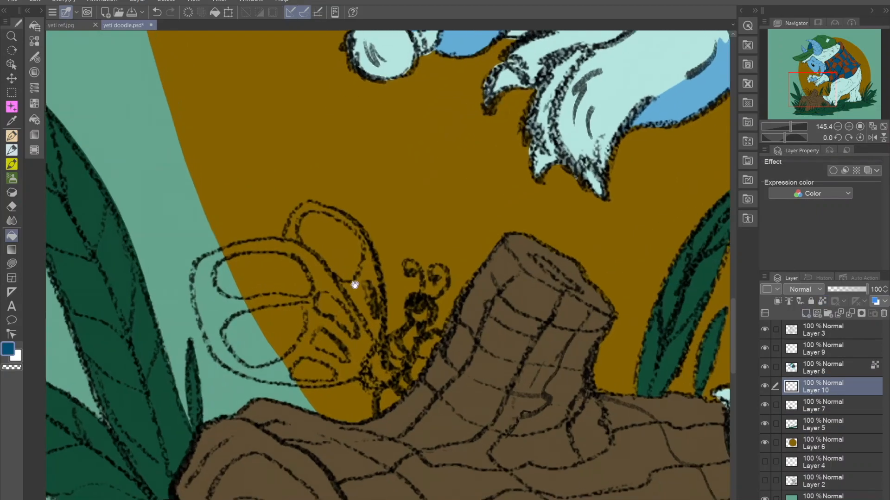
left_click_drag(335, 280, 337, 272)
double_click(8, 349)
left_click_drag(386, 297, 366, 297)
left_click(582, 174)
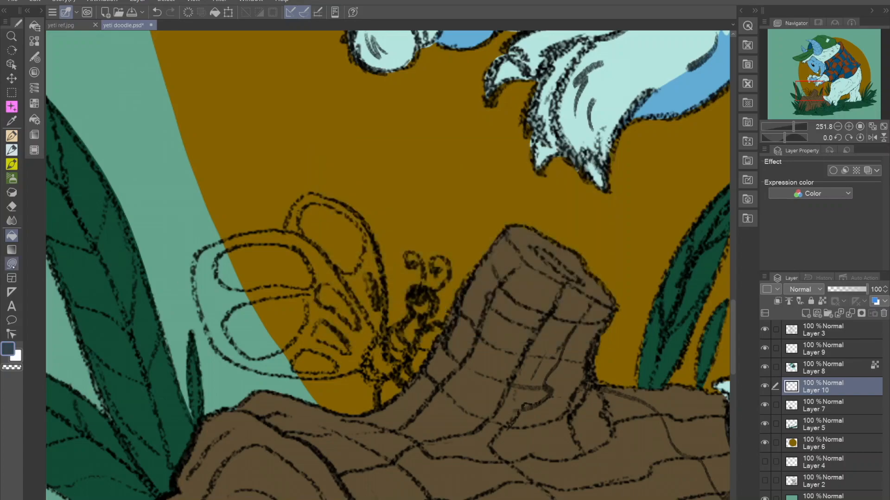
left_click_drag(373, 344, 416, 314)
left_click_drag(361, 287, 407, 325)
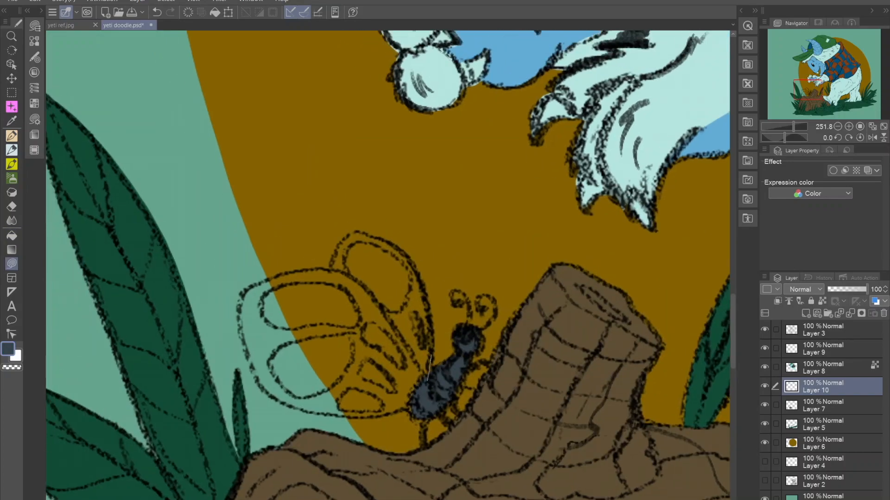
Step: Fill the full shapes of both butterfly wings with the dark slate blue
left_click_drag(433, 355, 411, 403)
left_click_drag(339, 251, 341, 276)
left_click_drag(362, 279, 420, 241)
mouse_move(418, 242)
left_mouse_down()
mouse_move(330, 239)
mouse_move(416, 357)
left_mouse_up()
left_click_drag(408, 352, 391, 273)
left_click_drag(382, 298, 383, 267)
mouse_move(374, 265)
left_mouse_down()
mouse_move(410, 271)
mouse_move(454, 215)
left_mouse_up()
left_click_drag(454, 243, 424, 243)
mouse_move(510, 227)
left_mouse_down()
mouse_move(486, 298)
mouse_move(449, 346)
mouse_move(477, 347)
left_mouse_up()
Step: Set the color to yellow E0C709 and fill the enclosed cells of the butterfly's wings
double_click(8, 349)
left_click(474, 317)
left_click(447, 219)
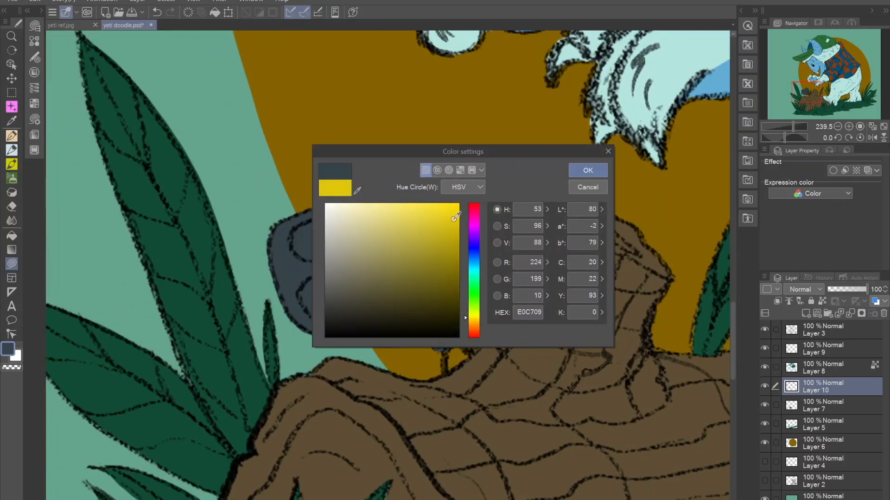
left_click(587, 170)
left_click(12, 236)
left_click(341, 296)
left_click(338, 242)
left_click(402, 212)
left_click(387, 301)
left_click(402, 277)
left_click(408, 245)
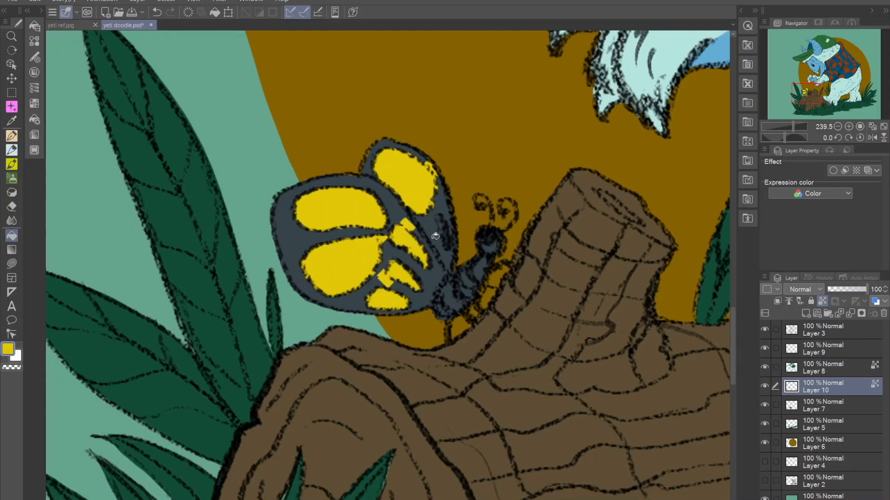
Step: Sample the wing's slate blue and cover the stray yellow bits between the small wing cells
scroll(486, 239, "down", 5)
scroll(486, 239, "up", 7)
left_click(12, 264)
left_click(332, 264, "alt")
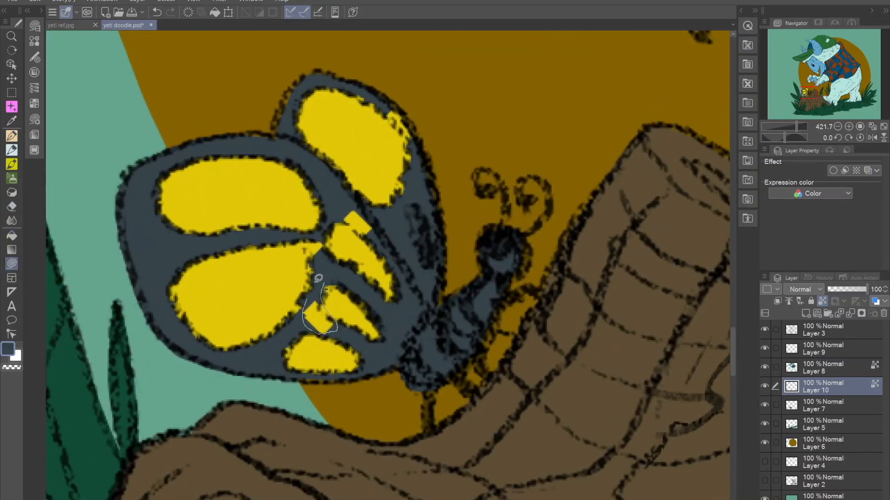
scroll(307, 303, "down", 10)
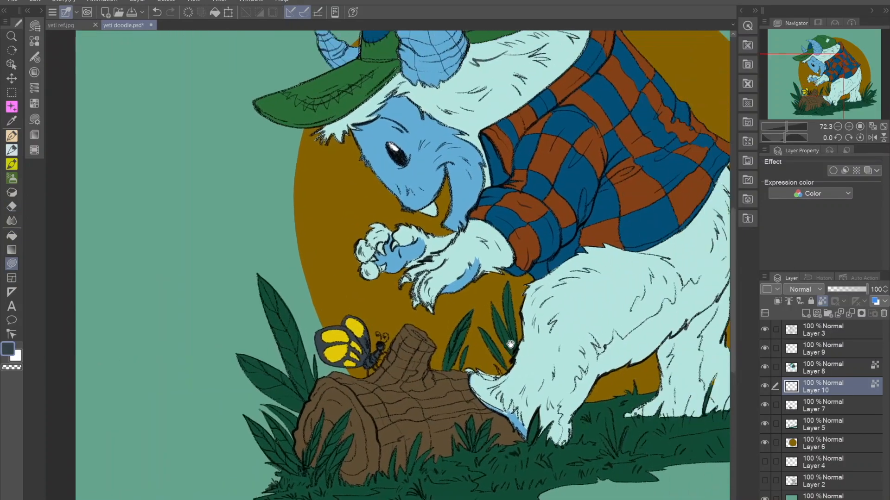
left_click_drag(511, 344, 450, 353)
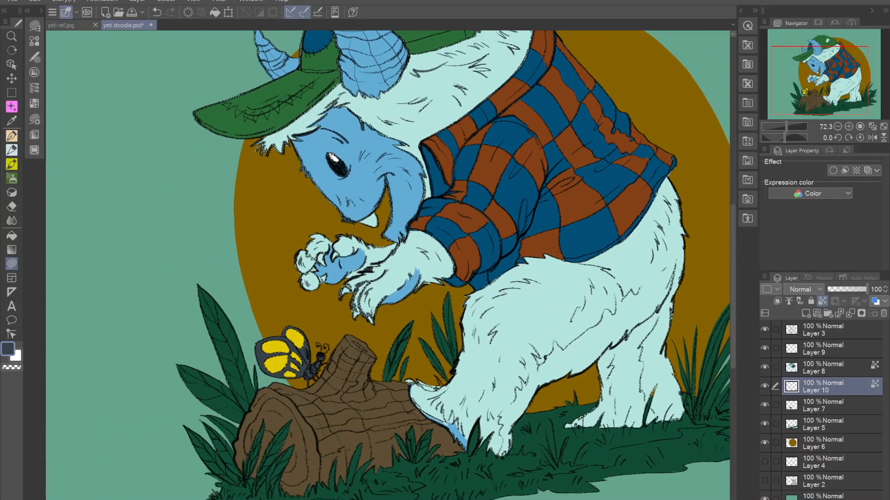
Step: Lock transparent pixels on Layer 6 and mix a darker brown from the log's base color
left_click_drag(389, 287, 361, 334)
left_click(823, 443)
left_click(822, 301)
left_click_drag(324, 394, 394, 303)
scroll(318, 444, "up", 6)
left_click(394, 288, "alt")
double_click(7, 349)
left_click(586, 171)
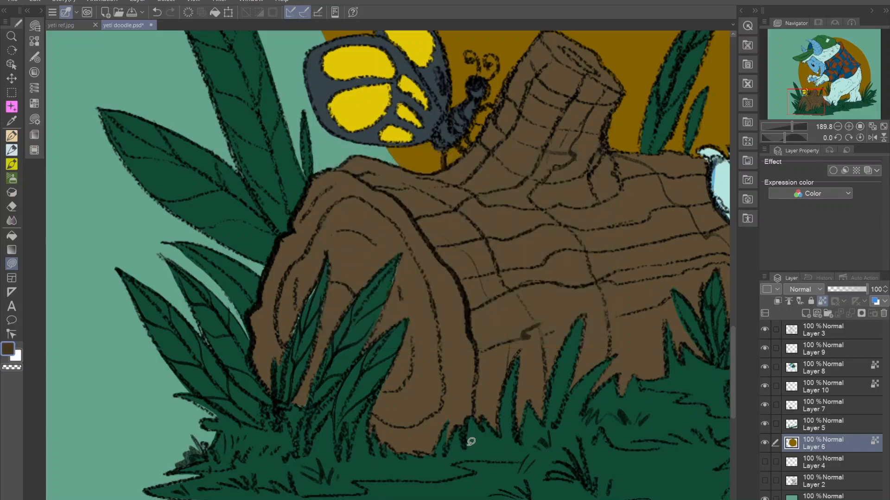
Step: Undo the fill made on Layer 6, unlock that layer's transparency and lock transparent pixels on Layer 7 instead
left_click_drag(471, 441, 429, 400)
key("ctrl+z")
left_click(823, 406)
left_click(823, 443)
left_click(822, 301)
left_click(823, 405)
left_click(822, 301)
Step: Fill the log's cut end with the dark brown, following its rim and the area around the overlapping leaves
left_click_drag(292, 314, 293, 357)
left_click_drag(435, 424, 306, 370)
left_click_drag(325, 353, 332, 390)
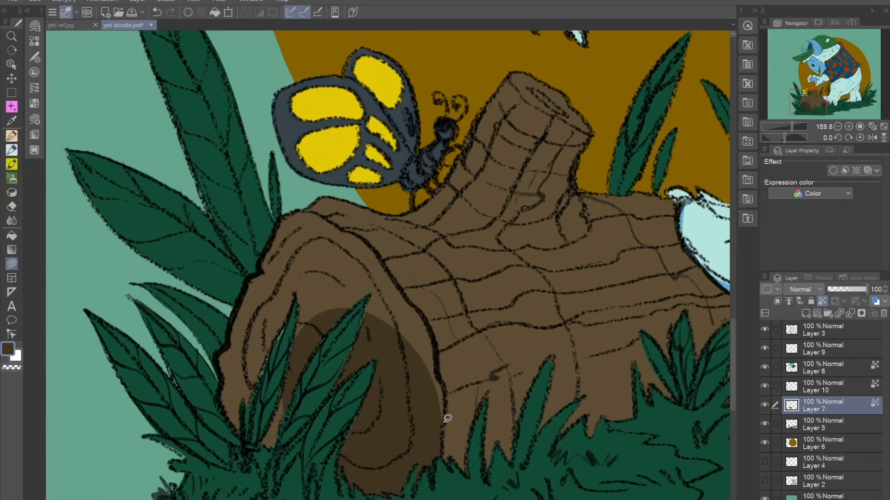
left_click_drag(447, 417, 383, 403)
mouse_move(438, 387)
left_mouse_down()
mouse_move(349, 412)
mouse_move(373, 447)
left_mouse_up()
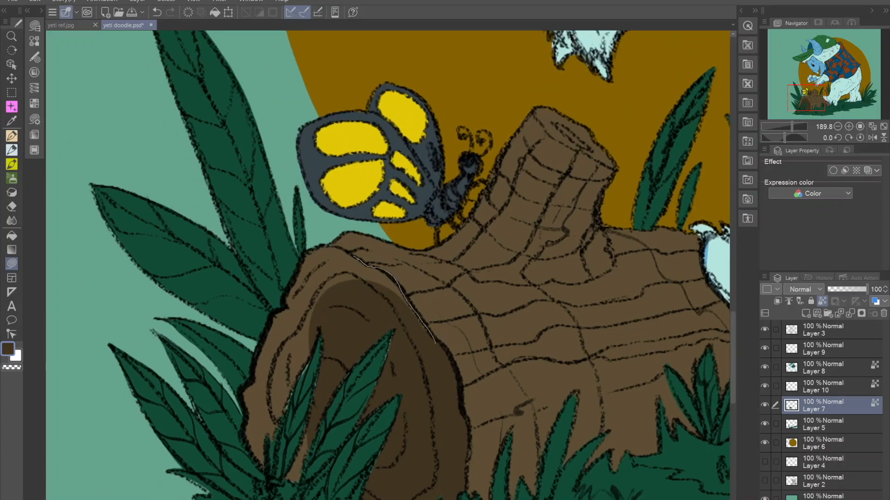
left_click_drag(354, 257, 311, 361)
left_click_drag(301, 288, 332, 472)
left_click_drag(295, 301, 277, 318)
left_click_drag(374, 403, 334, 334)
Step: Sample the log's brown, darken it slightly and fill bark sections along the trunk and branch stump as shading
scroll(371, 281, "down", 5)
scroll(504, 387, "up", 4)
left_click(479, 308, "alt")
double_click(8, 349)
left_click(383, 296)
left_click(587, 171)
left_click_drag(574, 245, 561, 258)
mouse_move(616, 258)
left_mouse_down()
mouse_move(440, 397)
mouse_move(597, 342)
left_mouse_up()
key("ctrl+z")
left_click_drag(586, 304, 549, 298)
left_click_drag(585, 258, 402, 289)
left_click_drag(284, 376, 595, 320)
left_click_drag(533, 239, 561, 281)
mouse_move(562, 279)
left_mouse_down()
mouse_move(545, 281)
mouse_move(562, 289)
left_mouse_up()
left_click_drag(515, 253, 545, 262)
mouse_move(540, 265)
left_mouse_down()
mouse_move(411, 290)
mouse_move(533, 255)
left_mouse_up()
left_click_drag(521, 239, 551, 249)
mouse_move(483, 176)
left_mouse_down()
mouse_move(485, 193)
mouse_move(460, 211)
mouse_move(459, 228)
left_mouse_up()
left_click_drag(426, 297, 467, 252)
left_click_drag(463, 253, 461, 259)
mouse_move(459, 262)
left_mouse_down()
mouse_move(449, 269)
mouse_move(478, 228)
left_mouse_up()
left_click_drag(459, 262, 362, 255)
mouse_move(412, 290)
left_mouse_down()
mouse_move(397, 260)
mouse_move(397, 214)
left_mouse_up()
mouse_move(388, 251)
left_mouse_down()
mouse_move(435, 241)
mouse_move(394, 258)
left_mouse_up()
left_click_drag(406, 194, 352, 369)
scroll(352, 369, "down", 5)
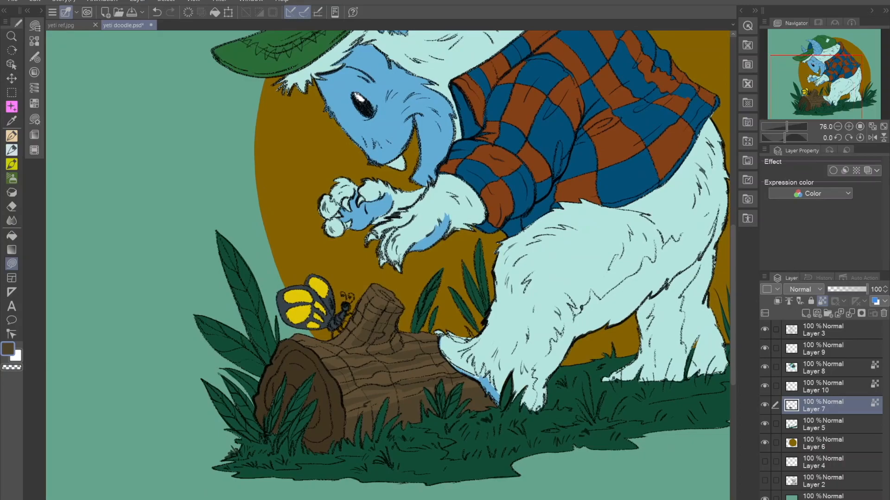
key("alt+Tab")
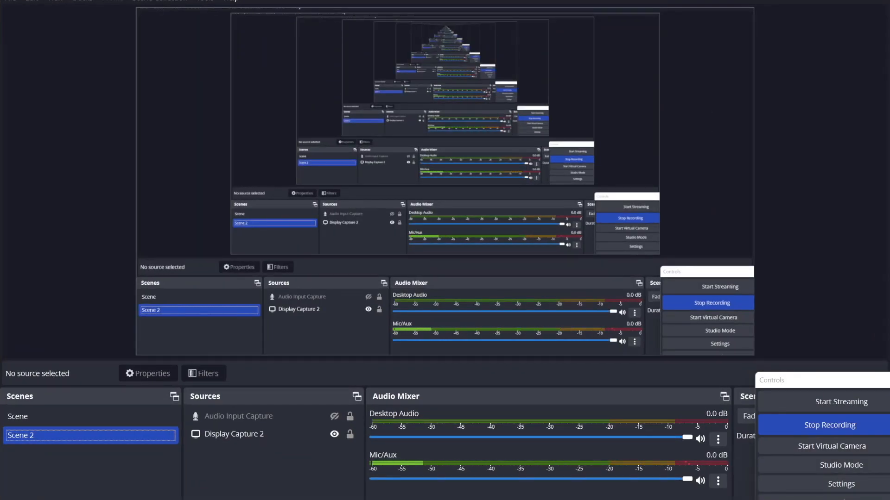
key("alt+Tab")
scroll(369, 361, "up", 6)
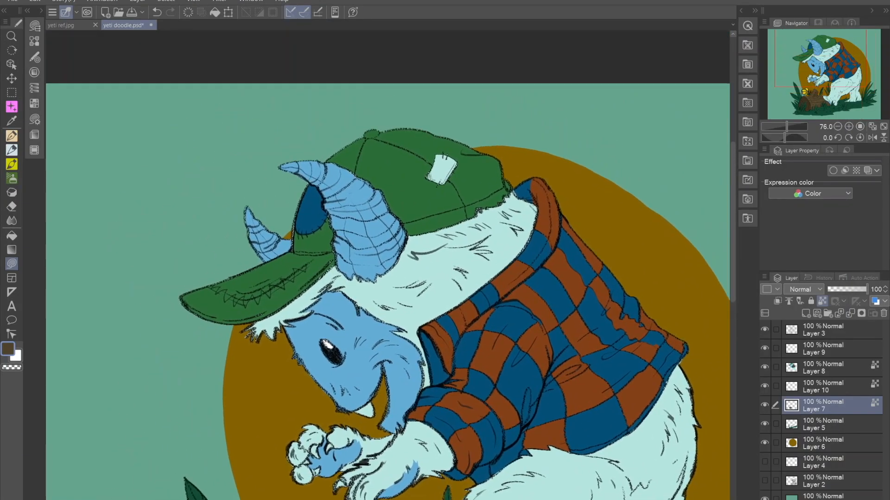
Step: Mix a red and fill the patch on the side of the yeti's cap with it
double_click(8, 349)
left_click_drag(473, 232, 473, 204)
left_click(422, 230)
left_click(589, 170)
key("g")
left_click(434, 190)
scroll(434, 189, "up", 4)
left_click(466, 207)
Step: Clean up the cap patch's red color with the lasso fill tool on Layer 8
left_click(11, 263)
left_click_drag(525, 131, 463, 187)
left_click_drag(463, 187, 392, 296)
mouse_move(381, 262)
left_mouse_down()
mouse_move(399, 243)
mouse_move(361, 305)
left_mouse_up()
mouse_move(368, 268)
left_mouse_down()
mouse_move(388, 273)
mouse_move(334, 232)
left_mouse_up()
mouse_move(385, 185)
left_mouse_down()
mouse_move(371, 280)
mouse_move(354, 285)
left_mouse_up()
left_click(462, 205, "alt")
left_click_drag(462, 205, 340, 216)
left_click_drag(443, 229, 463, 214)
left_click_drag(372, 333, 384, 308)
left_click(383, 308, "alt")
mouse_move(598, 306)
left_mouse_down()
mouse_move(503, 315)
mouse_move(543, 315)
left_mouse_up()
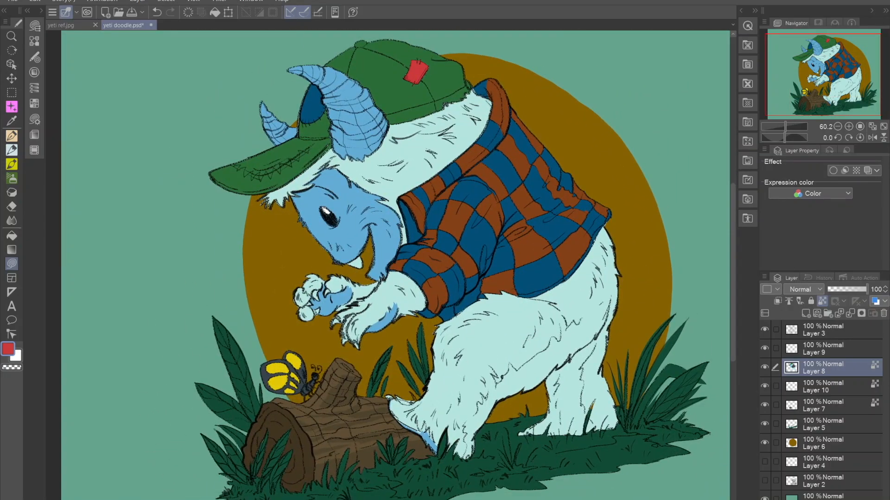
Step: Lock transparent pixels on Layer 5 and mix a darker green from the foliage's base color
left_click(829, 424)
left_click(822, 301)
left_click_drag(320, 431, 431, 262)
left_click(453, 349, "alt")
double_click(7, 349)
left_click_drag(426, 297, 429, 302)
left_click(579, 171)
Step: Fill shadow shapes in the darker green on the tall leaves beside the log
left_click_drag(166, 258, 227, 255)
left_click_drag(227, 256, 360, 302)
left_click_drag(164, 126, 183, 152)
left_click_drag(368, 326, 164, 132)
mouse_move(380, 284)
left_mouse_down()
mouse_move(336, 478)
mouse_move(324, 496)
left_mouse_up()
left_click_drag(288, 389, 296, 90)
left_click_drag(213, 226, 197, 211)
left_click_drag(323, 391, 317, 262)
left_click_drag(137, 111, 159, 132)
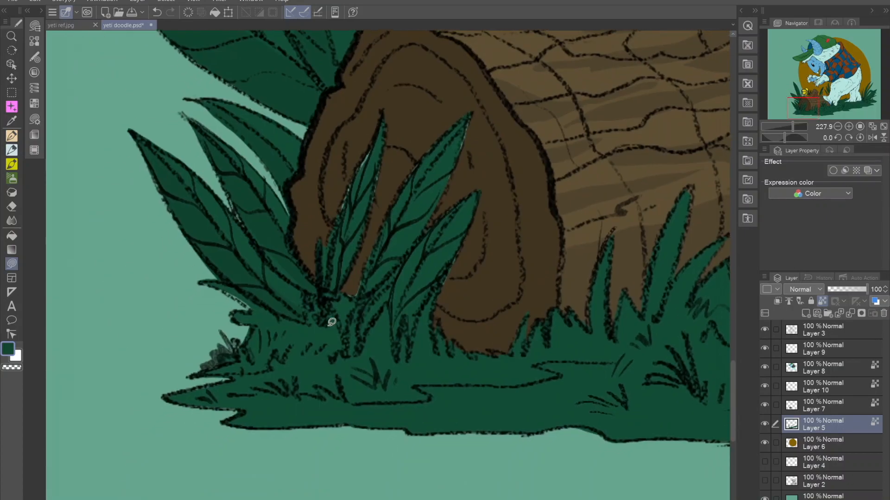
Step: Shade the leaf clusters and grass in front of the log's cut end with the darker green
left_click_drag(337, 309, 387, 248)
left_click_drag(261, 299, 340, 273)
left_click_drag(475, 291, 403, 284)
mouse_move(215, 293)
left_mouse_down()
mouse_move(314, 287)
mouse_move(218, 305)
left_mouse_up()
left_click_drag(549, 266, 476, 269)
left_click_drag(236, 305, 257, 300)
left_click_drag(508, 260, 486, 384)
mouse_move(372, 234)
left_mouse_down()
mouse_move(314, 308)
mouse_move(371, 237)
left_mouse_up()
left_click_drag(356, 248, 359, 305)
left_click_drag(367, 218, 367, 223)
mouse_move(311, 353)
left_mouse_down()
mouse_move(343, 296)
mouse_move(357, 307)
left_mouse_up()
mouse_move(319, 178)
left_mouse_down()
mouse_move(309, 227)
mouse_move(319, 185)
left_mouse_up()
left_click_drag(662, 337, 407, 298)
Step: Fill darker green shadow areas on the grassy ground beneath the log and the yeti's feet
left_click_drag(603, 231, 153, 389)
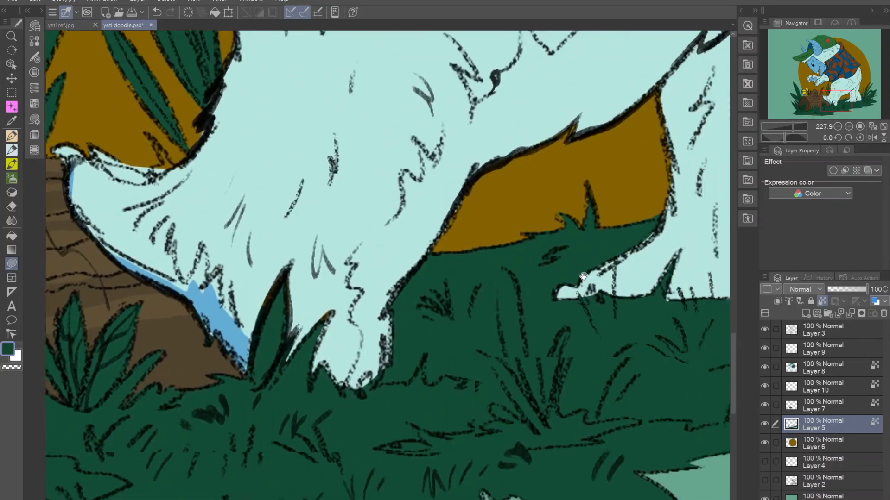
left_click_drag(612, 259, 222, 343)
scroll(418, 278, "down", 2)
scroll(452, 324, "up", 3)
mouse_move(613, 139)
left_mouse_down()
mouse_move(494, 312)
mouse_move(608, 155)
left_mouse_up()
left_click_drag(501, 279, 540, 282)
mouse_move(317, 423)
left_mouse_down()
mouse_move(527, 207)
mouse_move(340, 412)
left_mouse_up()
mouse_move(565, 269)
left_mouse_down()
mouse_move(544, 260)
mouse_move(540, 246)
mouse_move(481, 363)
mouse_move(477, 245)
mouse_move(455, 224)
left_mouse_up()
scroll(455, 224, "down", 3)
mouse_move(404, 277)
left_mouse_down()
mouse_move(543, 230)
mouse_move(527, 255)
mouse_move(404, 284)
left_mouse_up()
mouse_move(299, 310)
left_mouse_down()
mouse_move(454, 290)
mouse_move(493, 254)
left_mouse_up()
left_click_drag(254, 258, 509, 279)
left_click_drag(295, 267, 256, 259)
scroll(338, 218, "up", 3)
left_click_drag(338, 218, 365, 269)
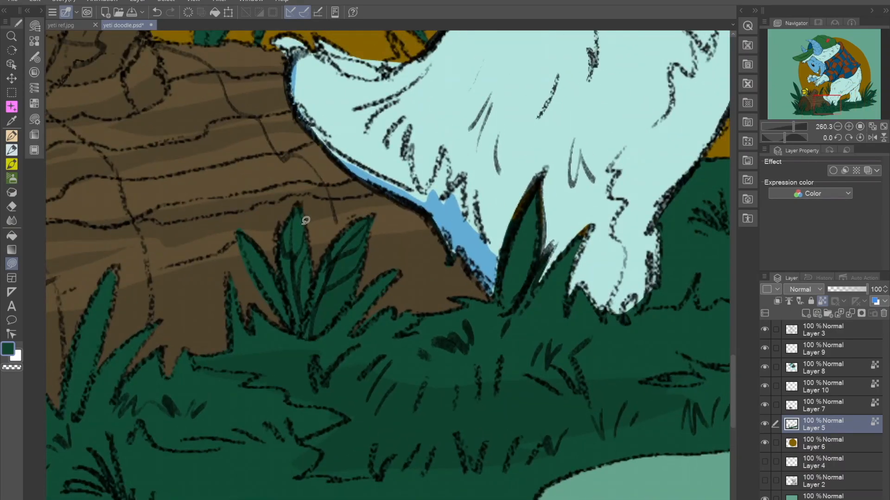
Step: Shade the small leaves and grass blades along the log's lower edge in darker green
scroll(508, 288, "down", 6)
scroll(484, 310, "up", 5)
mouse_move(168, 323)
left_mouse_down()
mouse_move(376, 309)
mouse_move(132, 336)
mouse_move(162, 325)
left_mouse_up()
left_click_drag(538, 326, 508, 306)
mouse_move(293, 301)
left_mouse_down()
mouse_move(411, 301)
mouse_move(418, 325)
mouse_move(303, 311)
left_mouse_up()
left_click_drag(403, 268, 447, 291)
mouse_move(404, 246)
left_mouse_down()
mouse_move(485, 287)
mouse_move(417, 253)
left_mouse_up()
left_click_drag(366, 256, 374, 302)
mouse_move(332, 267)
left_mouse_down()
mouse_move(327, 282)
mouse_move(340, 283)
left_mouse_up()
mouse_move(394, 229)
left_mouse_down()
mouse_move(401, 248)
mouse_move(397, 234)
left_mouse_up()
left_click_drag(412, 266, 410, 281)
Step: Shade the remaining grass and the tall leaf cluster behind the yeti in darker green
mouse_move(644, 262)
left_mouse_down()
mouse_move(423, 313)
mouse_move(397, 277)
left_mouse_up()
mouse_move(324, 281)
left_mouse_down()
mouse_move(366, 290)
mouse_move(327, 283)
left_mouse_up()
mouse_move(661, 260)
left_mouse_down()
mouse_move(446, 311)
mouse_move(486, 312)
left_mouse_up()
mouse_move(278, 330)
left_mouse_down()
mouse_move(434, 309)
mouse_move(439, 247)
mouse_move(277, 324)
left_mouse_up()
left_click_drag(588, 297, 523, 308)
mouse_move(598, 315)
left_mouse_down()
mouse_move(539, 324)
mouse_move(600, 337)
left_mouse_up()
mouse_move(656, 256)
left_mouse_down()
mouse_move(450, 278)
mouse_move(263, 314)
mouse_move(664, 273)
left_mouse_up()
left_click_drag(658, 250, 554, 334)
mouse_move(600, 296)
left_mouse_down()
mouse_move(538, 298)
mouse_move(572, 317)
left_mouse_up()
mouse_move(568, 232)
left_mouse_down()
mouse_move(576, 313)
mouse_move(498, 299)
left_mouse_up()
left_click_drag(501, 232, 589, 334)
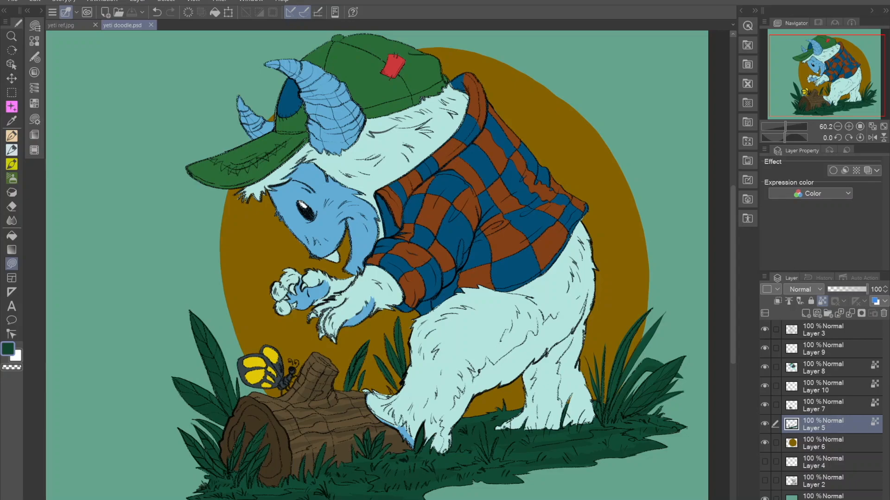
Step: Compare the artwork with Layer 5 hidden and shown, and examine the yeti's head, shirt and hands
left_click_drag(490, 206, 494, 222)
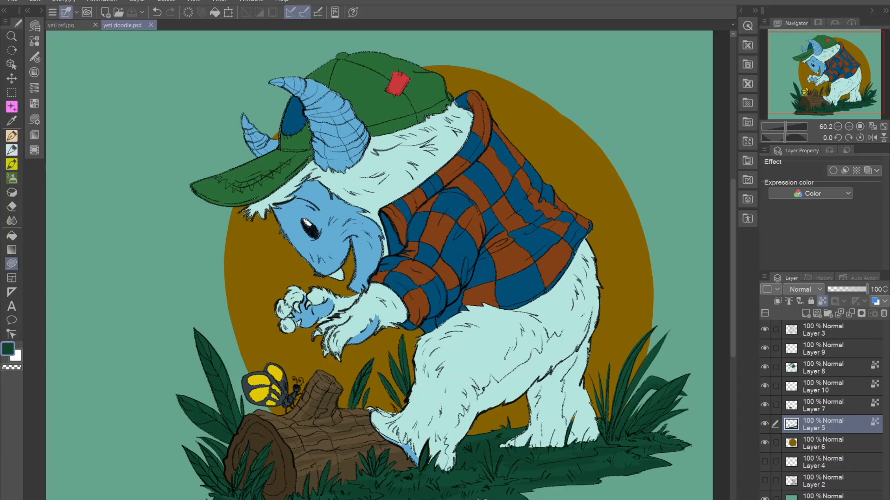
left_click(765, 424)
left_click(764, 424)
mouse_move(624, 427)
left_mouse_down()
mouse_move(568, 488)
mouse_move(640, 362)
mouse_move(641, 423)
left_mouse_up()
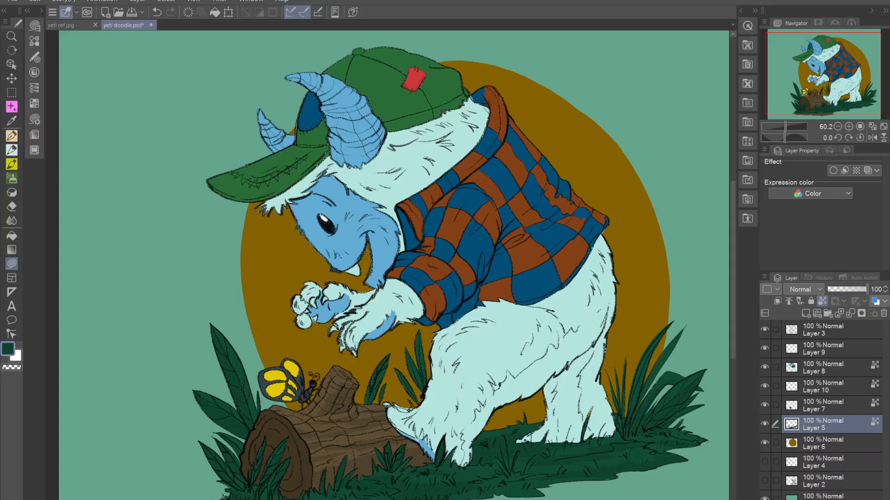
mouse_move(396, 206)
left_mouse_down()
mouse_move(505, 204)
mouse_move(410, 204)
left_mouse_up()
left_click_drag(518, 175, 509, 214)
left_click_drag(455, 197, 529, 281)
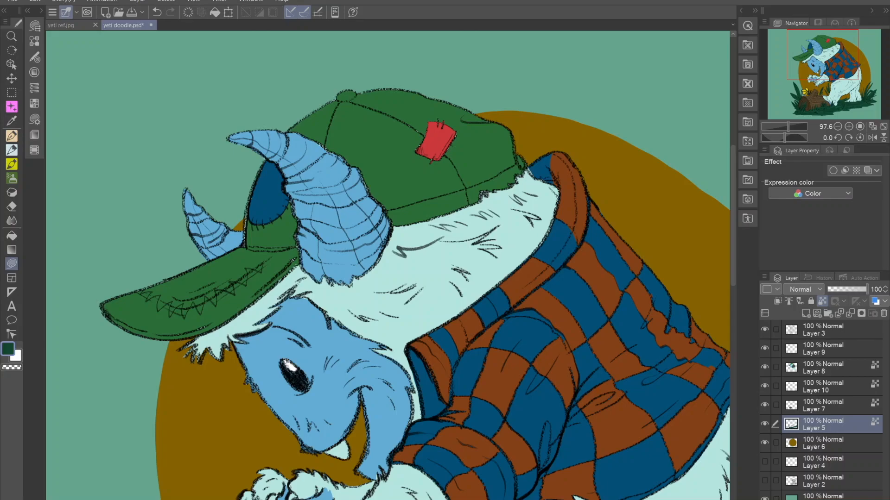
left_click_drag(388, 325, 417, 194)
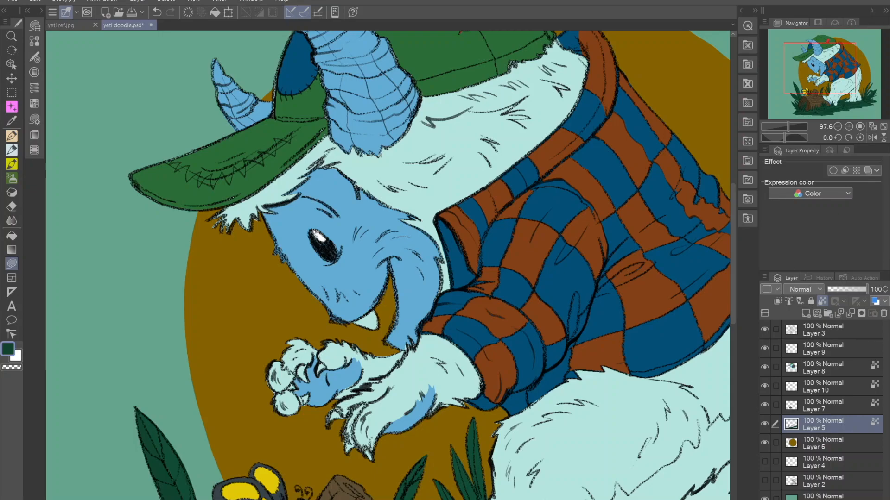
left_click_drag(408, 222, 367, 307)
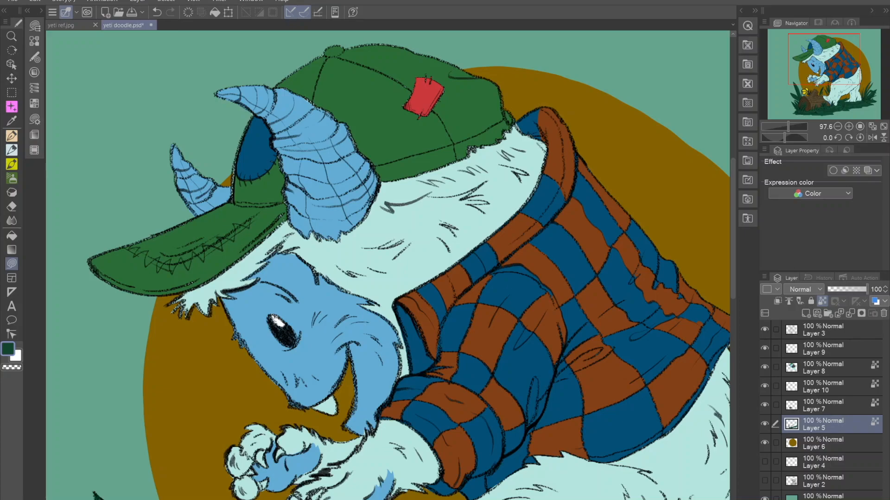
left_click_drag(371, 288, 421, 198)
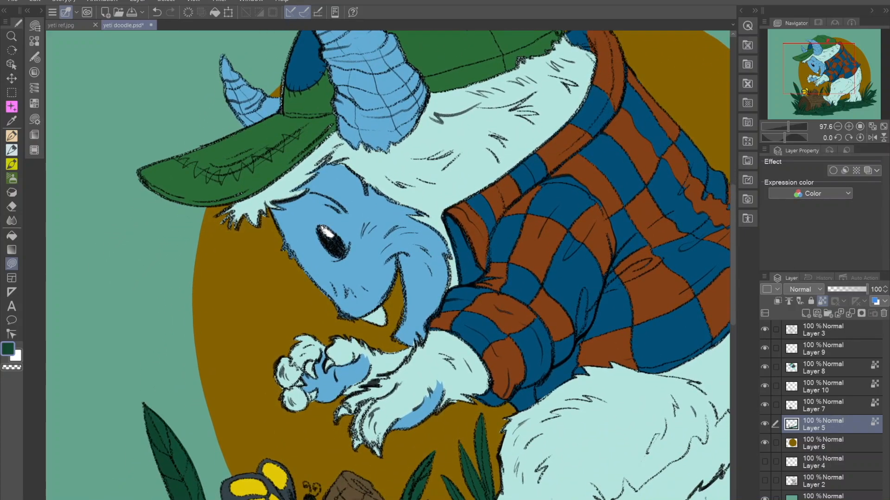
scroll(469, 319, "down", 5)
scroll(469, 318, "up", 2)
left_click_drag(496, 262, 536, 290)
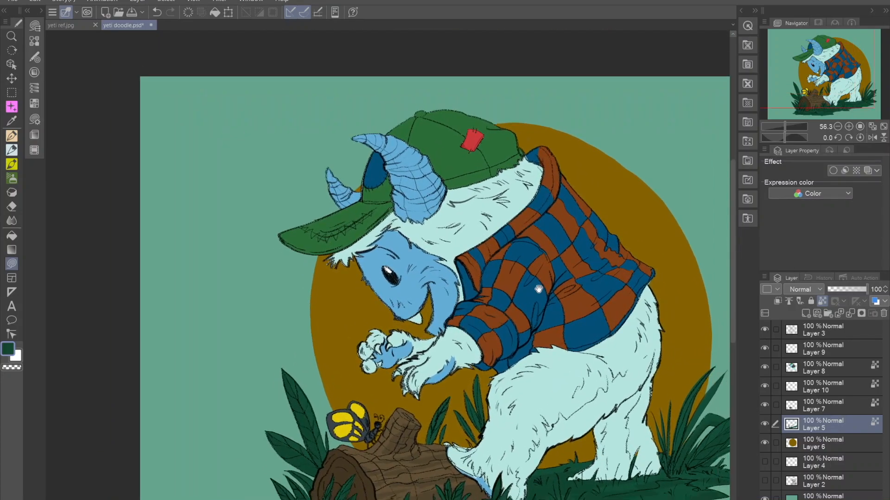
left_click_drag(618, 293, 562, 241)
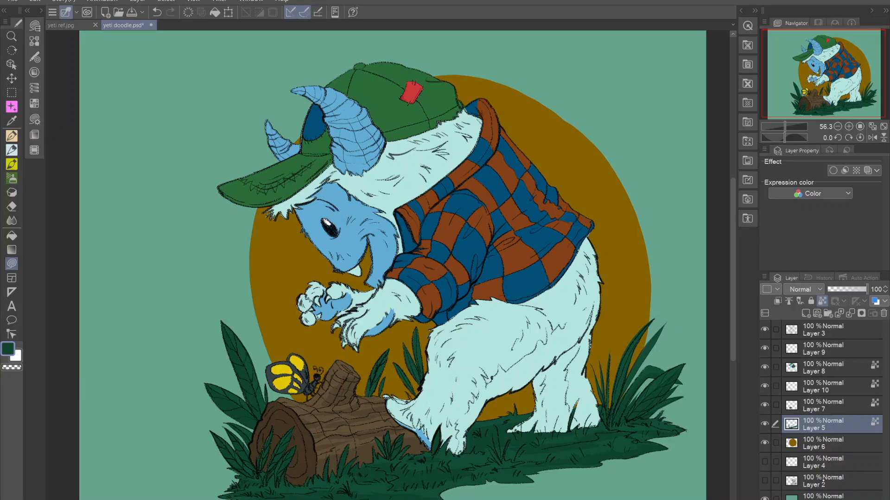
Step: Show the rough sketch on Layer 2, move it to the top of the layer stack and shift it toward the yeti's front
left_click(765, 481)
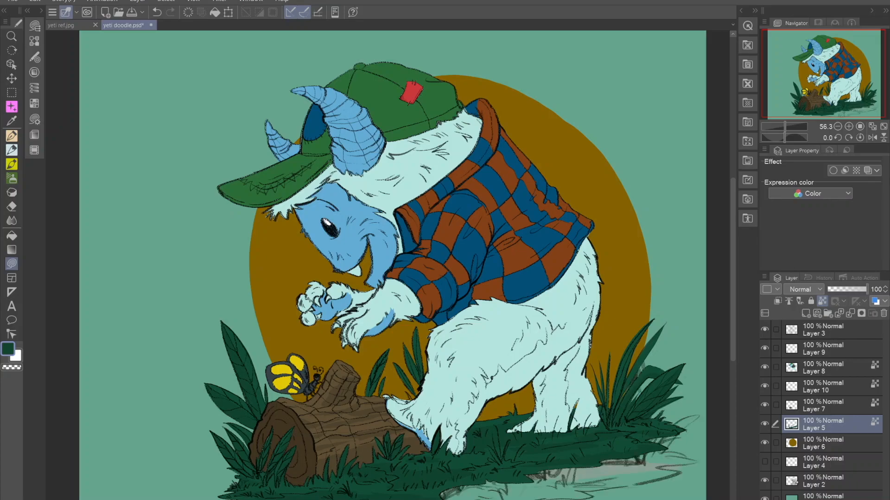
left_click_drag(816, 482, 811, 320)
left_click_drag(592, 273, 393, 308)
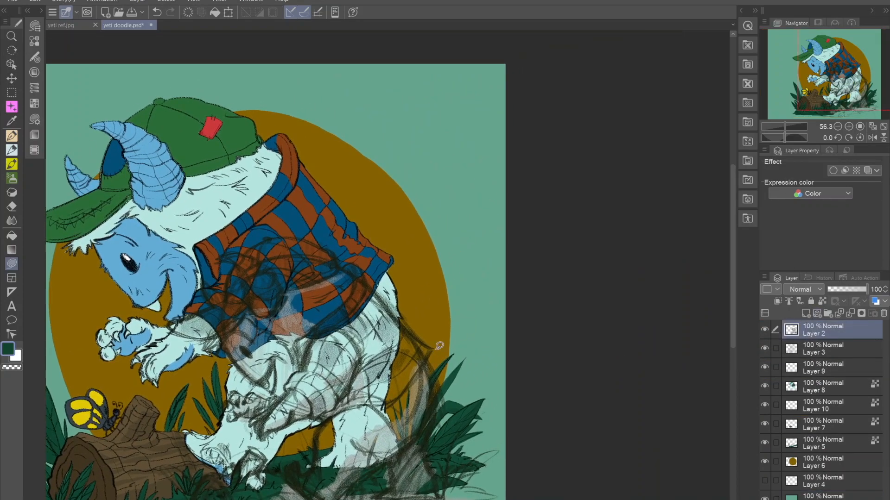
key("o")
left_click(12, 78)
mouse_move(324, 343)
left_mouse_down()
mouse_move(393, 165)
mouse_move(415, 135)
mouse_move(237, 207)
left_mouse_up()
mouse_move(240, 159)
left_mouse_down()
mouse_move(323, 81)
mouse_move(528, 82)
mouse_move(504, 109)
mouse_move(250, 196)
mouse_move(218, 131)
mouse_move(209, 69)
mouse_move(288, 67)
mouse_move(323, 85)
mouse_move(297, 114)
mouse_move(351, 112)
left_mouse_up()
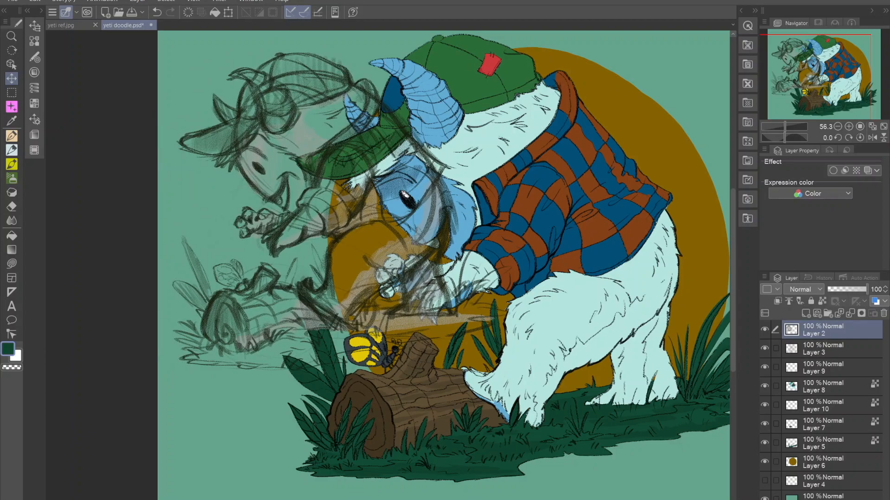
Step: Reposition the rough sketch in front of the yeti for comparison and hide Layer 2
left_click(764, 330)
left_click_drag(619, 214, 553, 241)
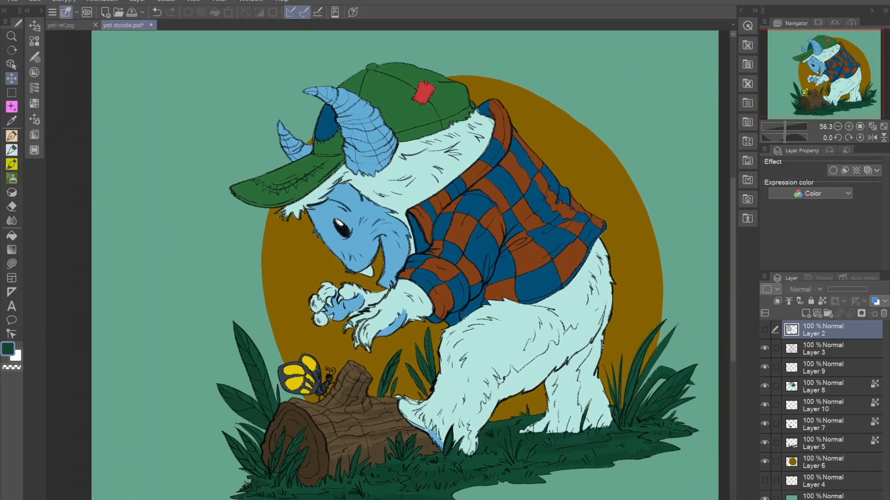
left_click(764, 330)
mouse_move(371, 199)
left_mouse_down()
mouse_move(284, 220)
mouse_move(217, 207)
mouse_move(333, 338)
left_mouse_up()
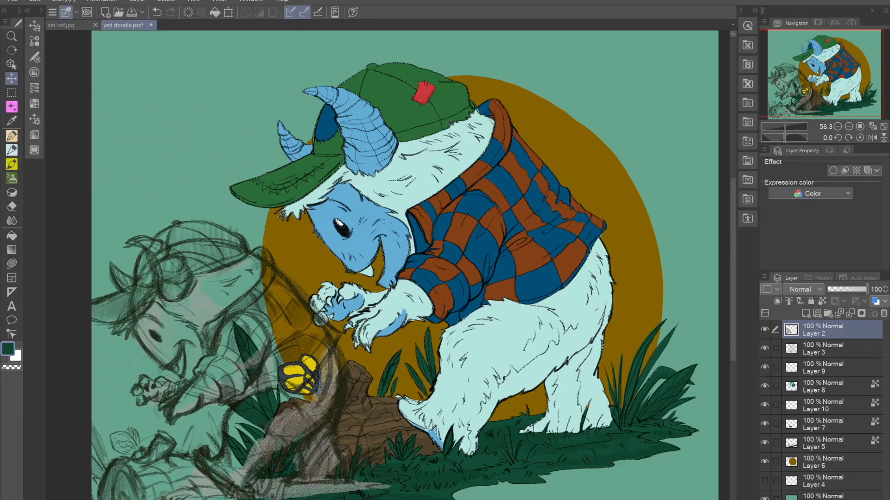
mouse_move(334, 338)
left_mouse_down()
mouse_move(332, 347)
mouse_move(378, 215)
left_mouse_up()
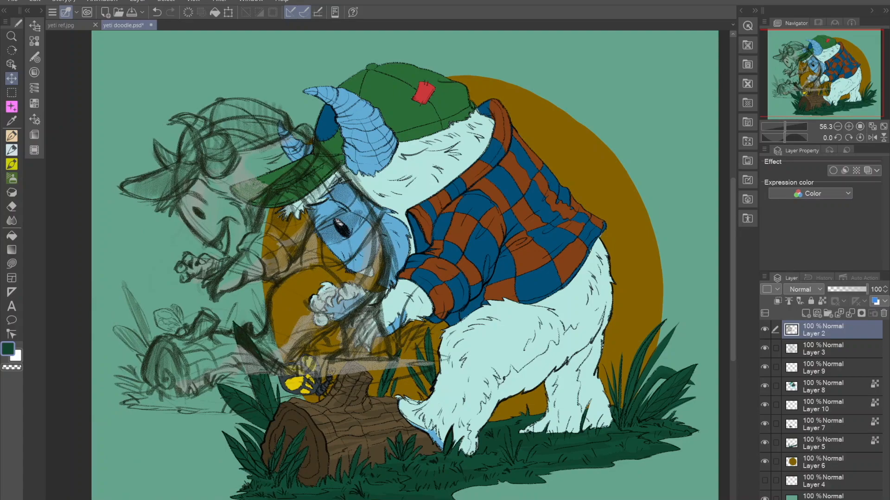
left_click(764, 329)
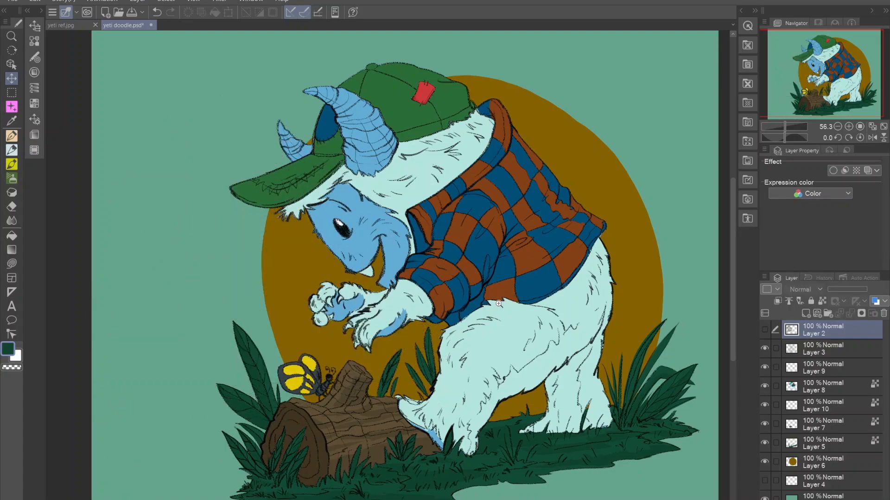
left_click_drag(499, 304, 510, 299)
left_click_drag(588, 248, 513, 229)
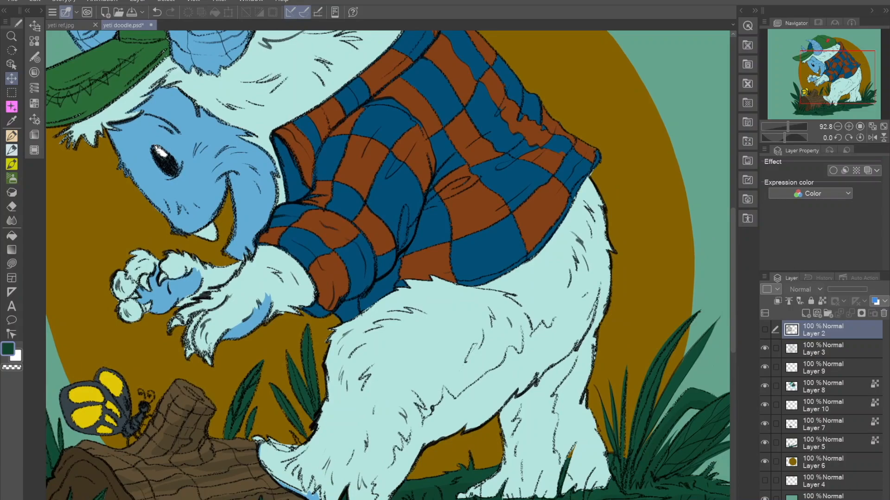
Step: Check Layer 3 by toggling its visibility, select it and set the drawing color to black (000000)
left_click(765, 349)
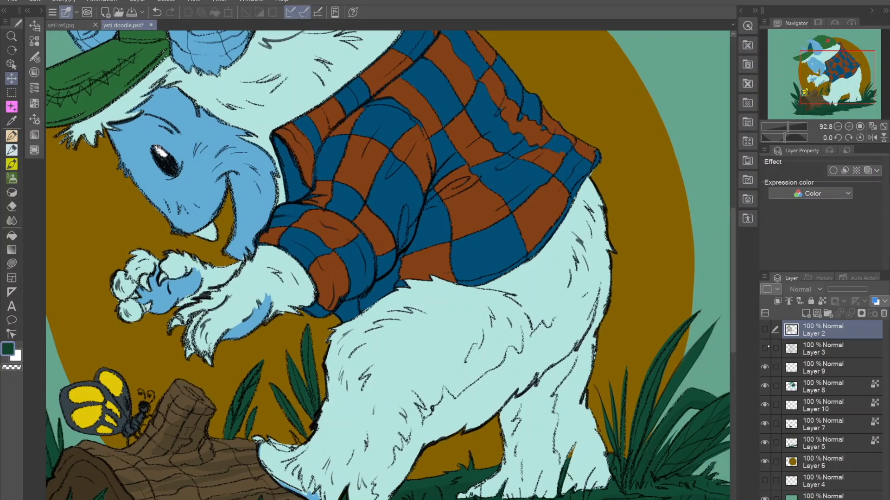
left_click(764, 348)
left_click(823, 352)
left_click_drag(293, 253, 471, 264)
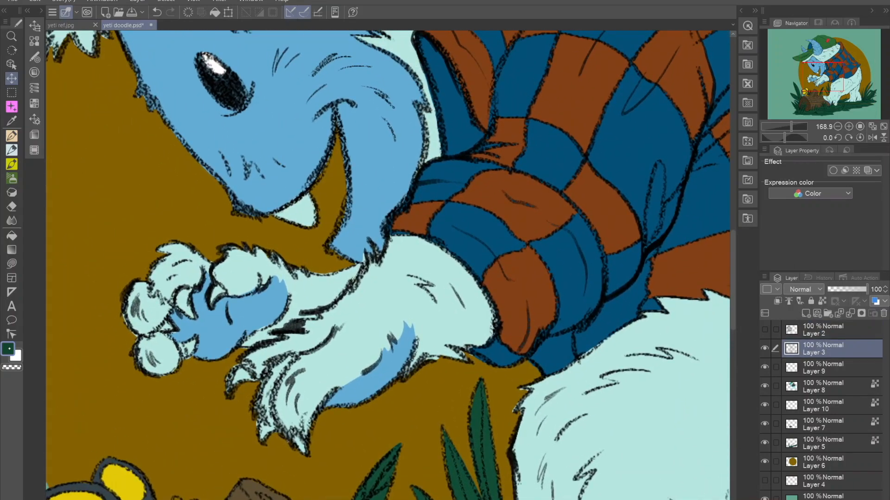
double_click(9, 349)
left_click(459, 337)
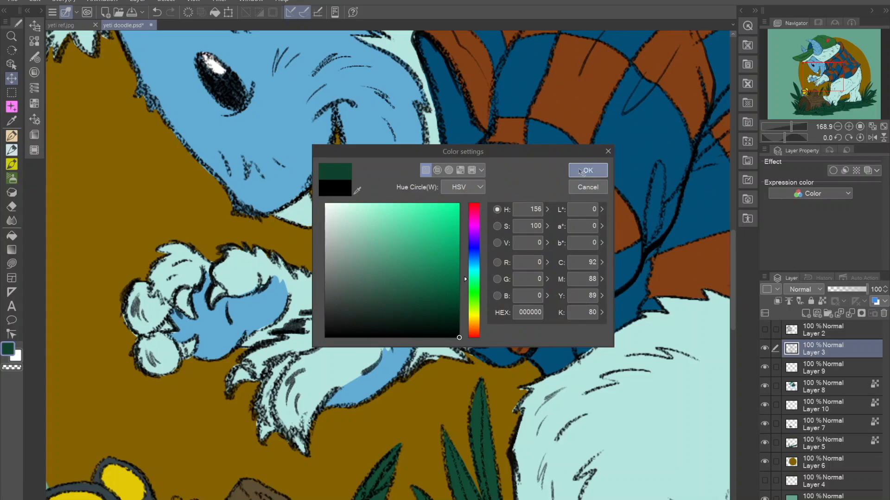
left_click(591, 171)
Step: Choose the Brush01-roughpencil brush and try a test stroke below the yeti's chin, undoing it
left_click(11, 150)
left_click(41, 10)
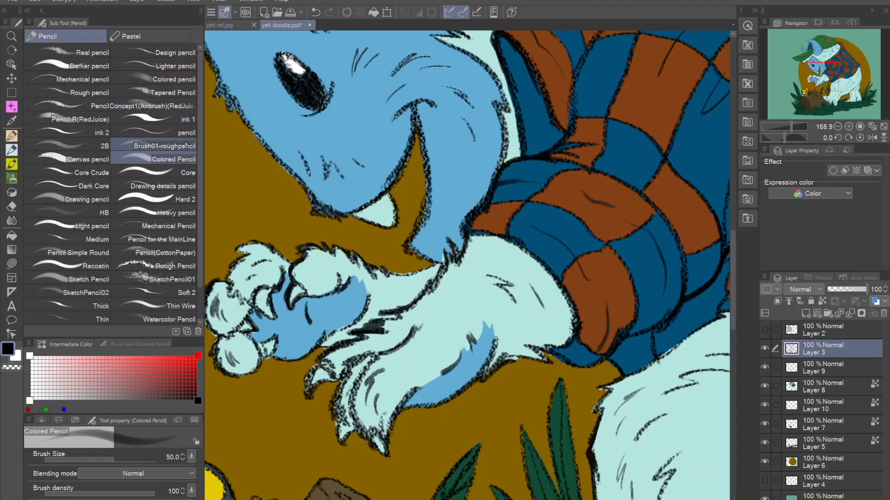
left_click(165, 146)
left_click(40, 11)
left_click_drag(378, 206, 363, 264)
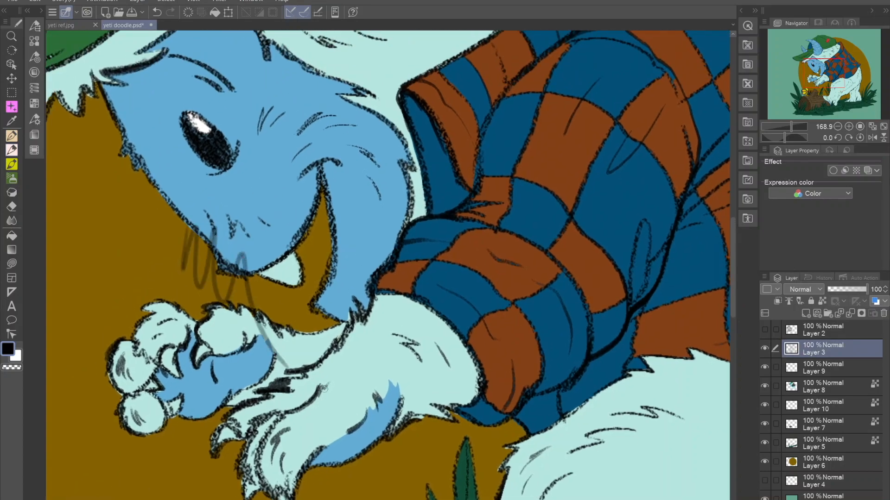
key("ctrl+z")
left_click_drag(422, 331, 449, 264)
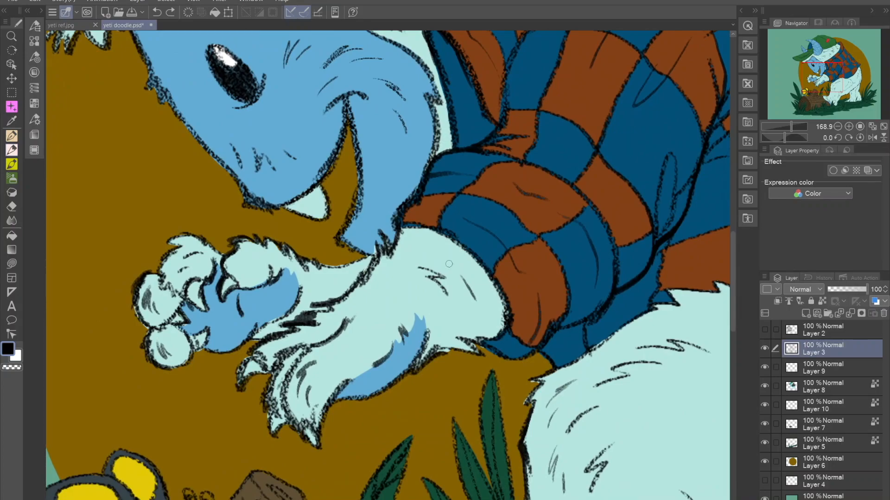
Step: Draw short black fold lines on the yeti's shirt on Layer 3, undoing a bad stroke
left_click_drag(449, 264, 185, 311)
mouse_move(621, 288)
left_mouse_down()
mouse_move(573, 330)
mouse_move(551, 298)
mouse_move(543, 255)
mouse_move(546, 265)
mouse_move(528, 286)
left_mouse_up()
scroll(532, 261, "up", 4)
left_click_drag(547, 250, 497, 314)
mouse_move(483, 368)
left_mouse_down()
mouse_move(482, 321)
mouse_move(473, 333)
left_mouse_up()
key("ctrl+z")
mouse_move(533, 197)
left_mouse_down()
mouse_move(496, 277)
mouse_move(457, 318)
left_mouse_up()
mouse_move(424, 400)
left_mouse_down()
mouse_move(458, 272)
mouse_move(356, 373)
left_mouse_up()
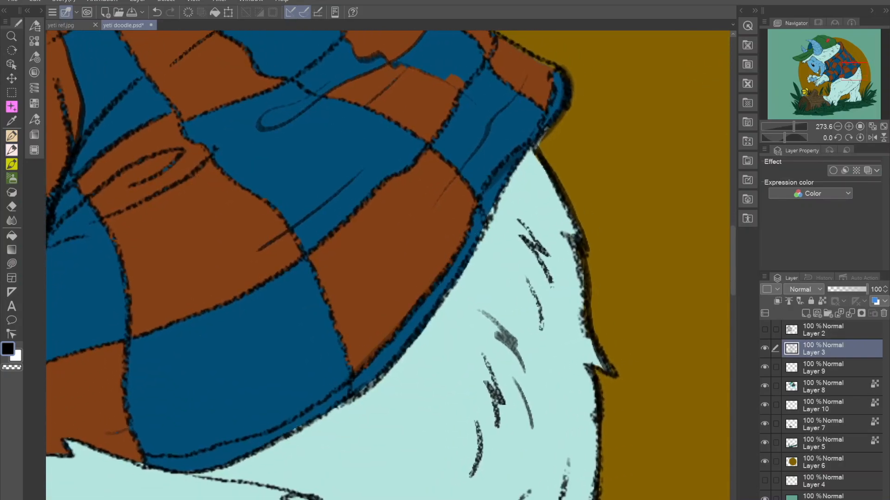
Step: Continue the fold lines near the shirt's hem, checking the line art by toggling Layer 3
mouse_move(324, 404)
left_mouse_down()
mouse_move(468, 281)
mouse_move(366, 327)
mouse_move(443, 291)
mouse_move(402, 322)
left_mouse_up()
key("ctrl+z")
left_click_drag(456, 299, 384, 320)
left_click_drag(443, 282, 449, 288)
left_click_drag(451, 287, 448, 322)
left_click(764, 349)
left_click(765, 348)
left_click_drag(486, 285, 498, 332)
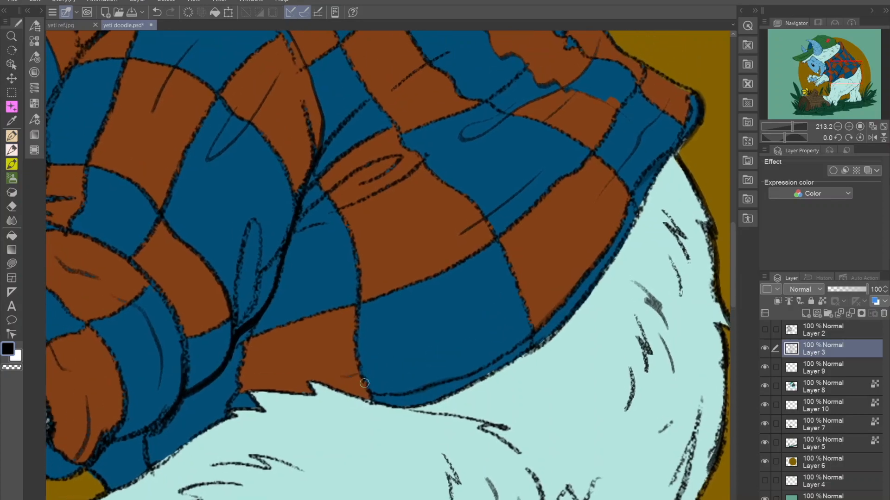
mouse_move(338, 376)
left_mouse_down()
mouse_move(521, 305)
mouse_move(362, 373)
left_mouse_up()
Step: Add curved wrinkle lines across the checks on the shirt's lower back, redoing a bad stroke
left_click_drag(581, 263, 477, 319)
key("ctrl+z")
mouse_move(497, 249)
left_mouse_down()
mouse_move(397, 353)
mouse_move(422, 317)
left_mouse_up()
left_click_drag(424, 339, 568, 252)
left_click_drag(508, 299, 402, 335)
mouse_move(501, 272)
left_mouse_down()
mouse_move(533, 260)
mouse_move(533, 334)
left_mouse_up()
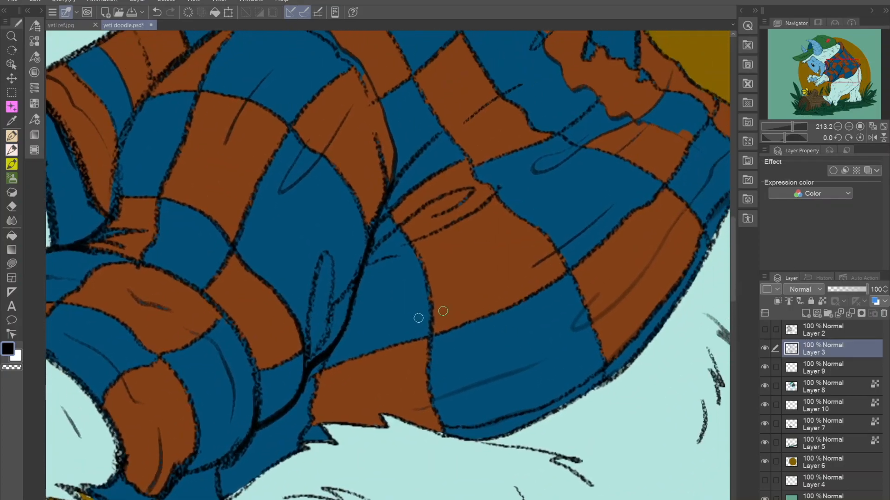
left_click_drag(357, 307, 483, 240)
left_click_drag(500, 209, 407, 265)
mouse_move(585, 174)
left_mouse_down()
mouse_move(467, 356)
mouse_move(494, 296)
left_mouse_up()
Step: Review the whole drawing and switch to the yeti ref.jpg reference image
scroll(512, 270, "down", 5)
scroll(489, 298, "up", 1)
mouse_move(466, 353)
left_mouse_down()
mouse_move(559, 263)
mouse_move(567, 240)
left_mouse_up()
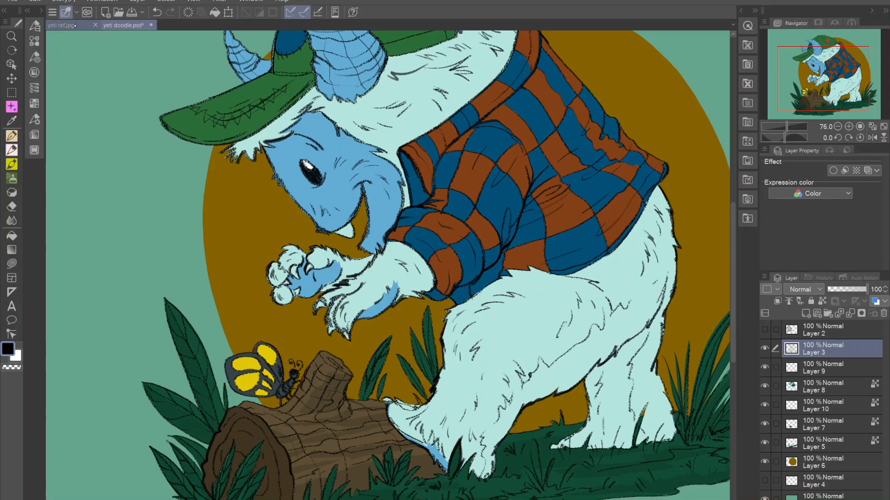
left_click(73, 26)
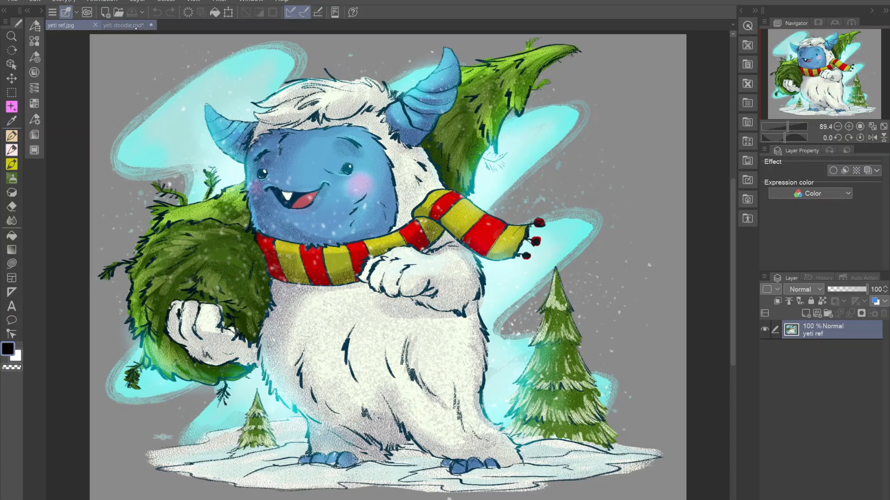
Step: Switch back to the yeti doodle.psd drawing and examine the line art of the shirt, face and hands
left_click(133, 25)
left_click_drag(537, 152, 485, 202)
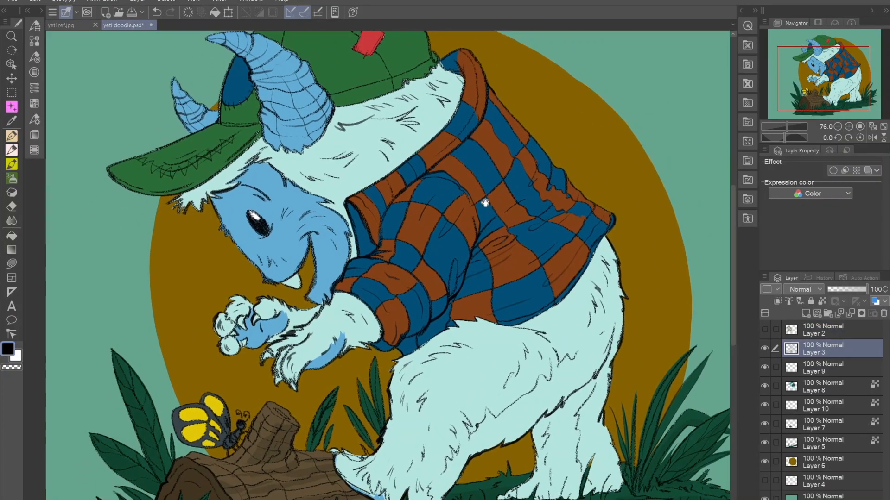
left_click_drag(485, 202, 508, 122)
left_click_drag(387, 267, 351, 317)
left_click_drag(341, 384, 366, 427)
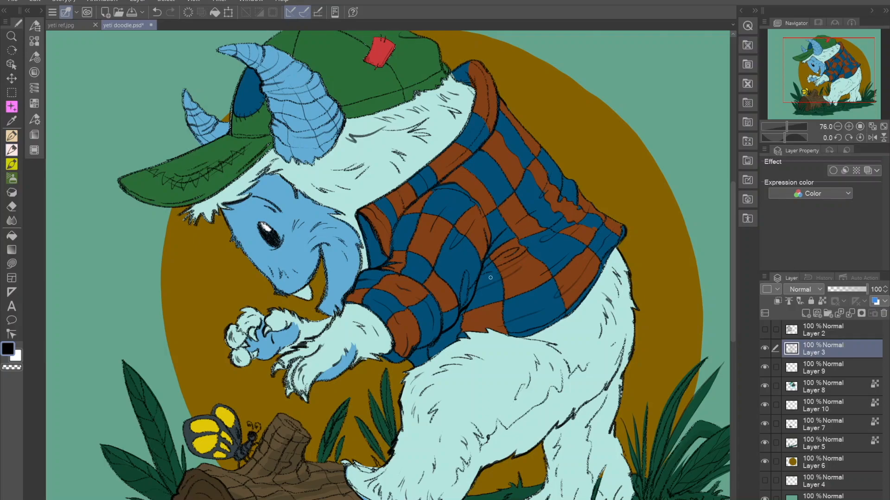
left_click_drag(403, 278, 449, 211)
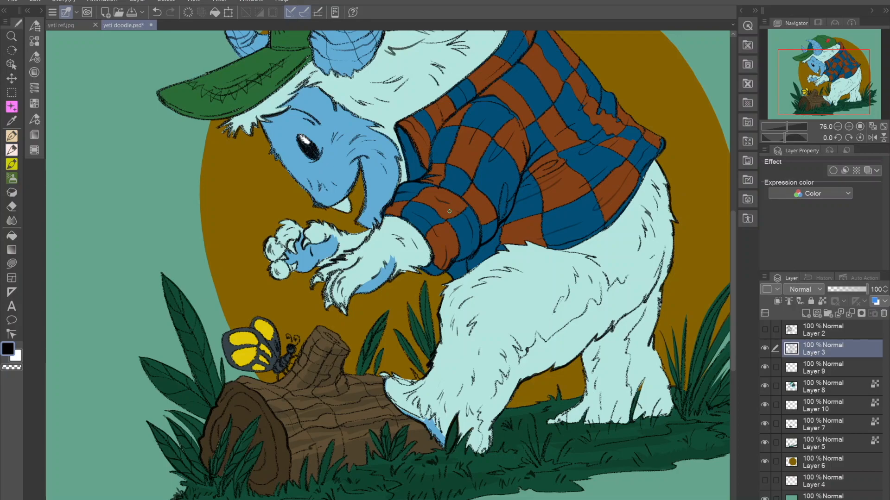
left_click_drag(550, 148, 526, 195)
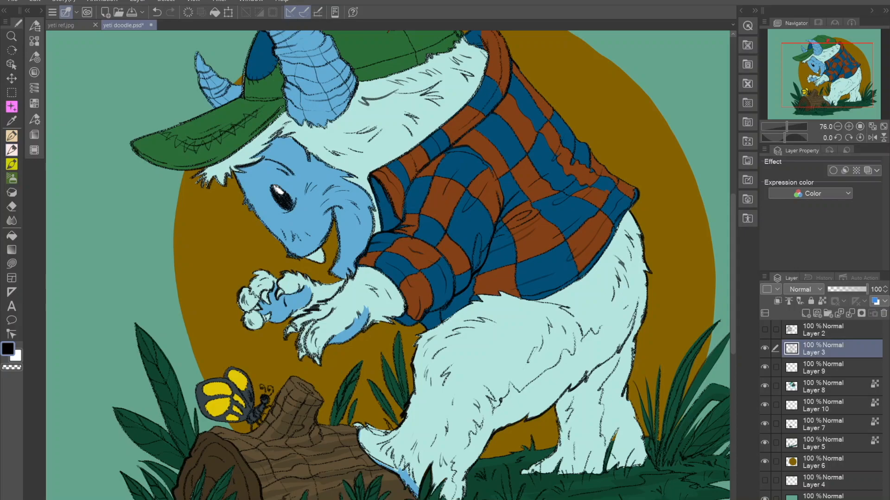
left_click_drag(315, 223, 303, 286)
left_click_drag(268, 311, 311, 219)
mouse_move(292, 253)
left_mouse_down()
mouse_move(284, 276)
mouse_move(279, 260)
mouse_move(232, 268)
mouse_move(218, 320)
mouse_move(203, 312)
left_mouse_up()
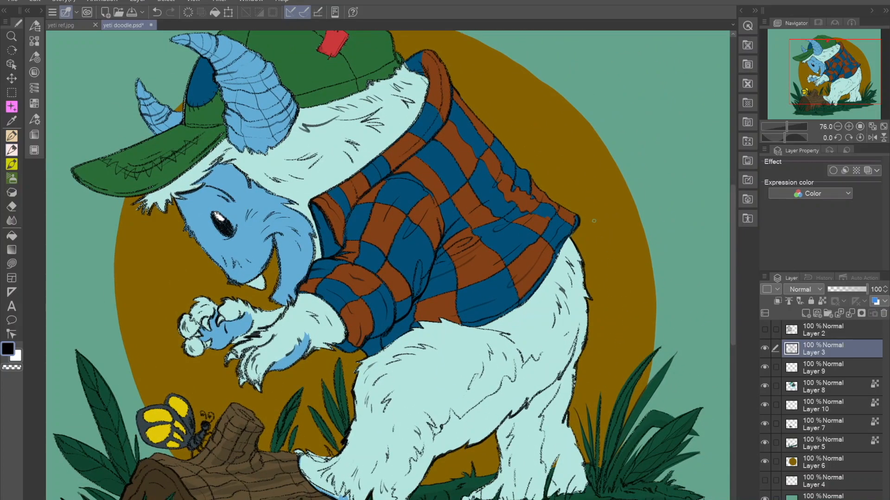
left_click_drag(395, 273, 460, 254)
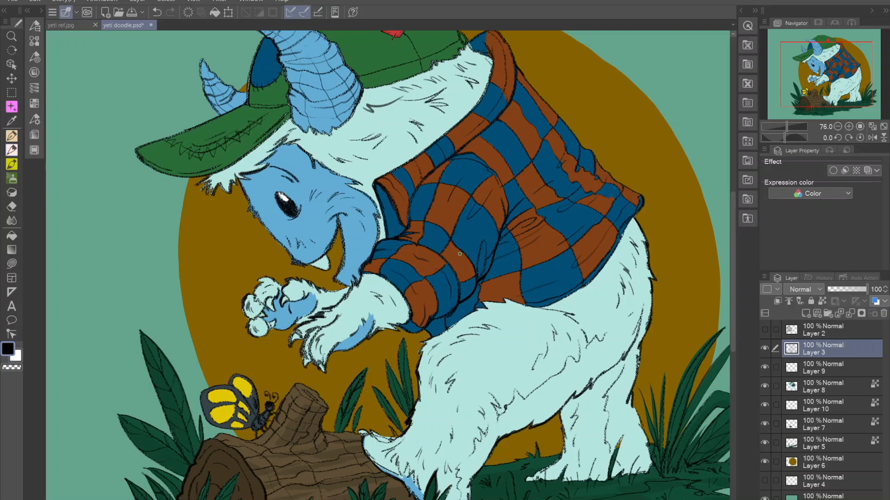
Step: Compare the drawing with and without Layer 3 and Layer 9 by toggling their visibility
left_click(765, 348)
left_click(764, 348)
left_click_drag(394, 278, 420, 240)
scroll(519, 270, "down", 5)
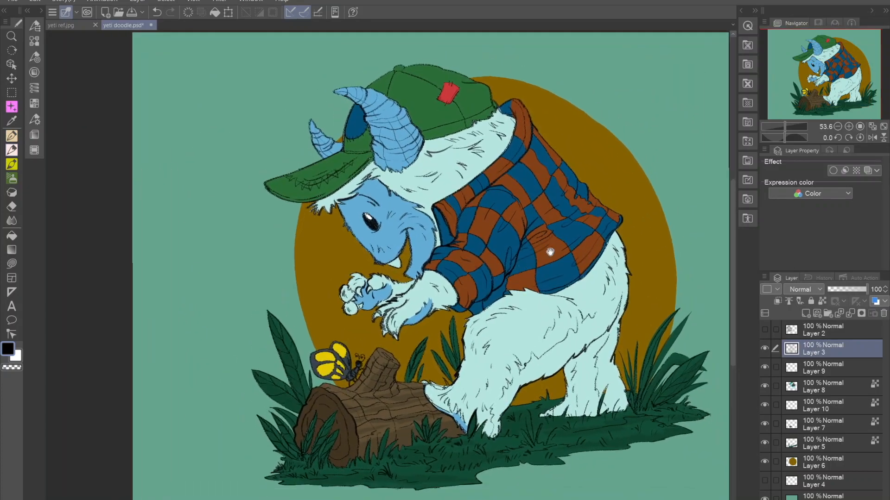
left_click(765, 349)
left_click(764, 349)
left_click(764, 367)
left_click(765, 368)
Step: Select Layer 8, the yeti's flat colors, toggling Layers 8, 10 and 7 to check their contents
left_click(764, 386)
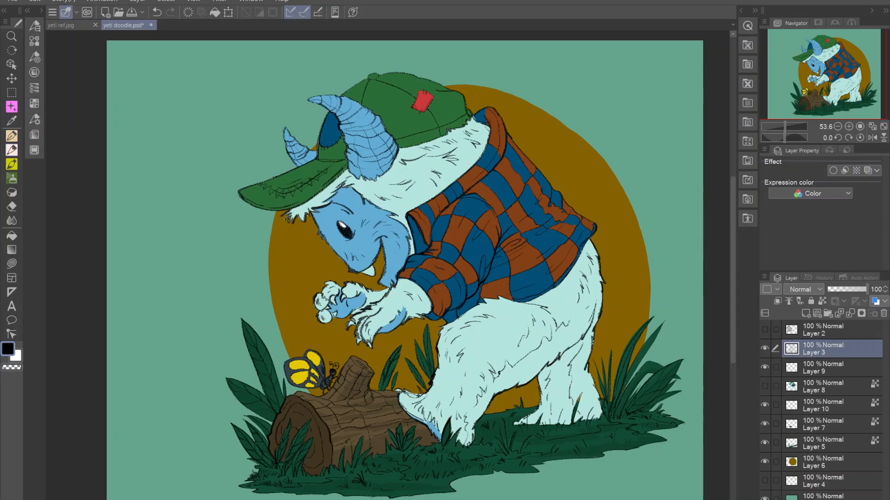
left_click(765, 386)
left_click(829, 386)
left_click(765, 386)
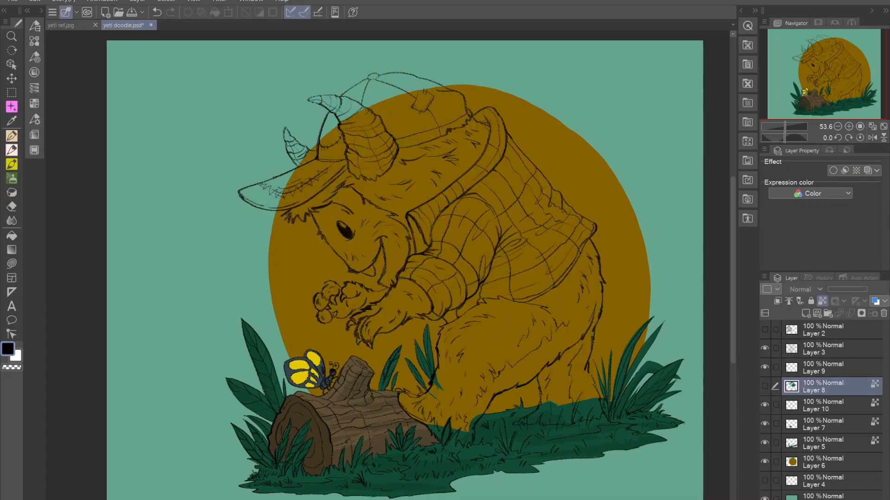
left_click(765, 386)
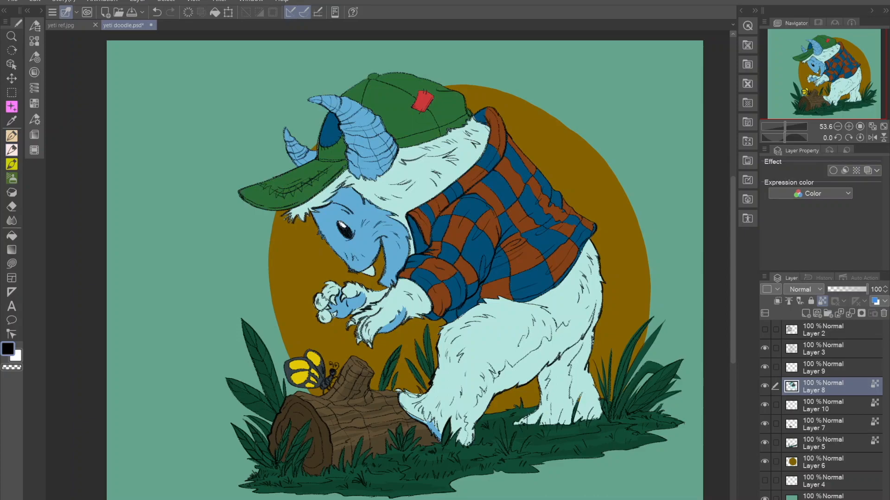
left_click(764, 405)
left_click(765, 405)
left_click(765, 424)
left_click(765, 424)
left_click_drag(420, 364, 402, 352)
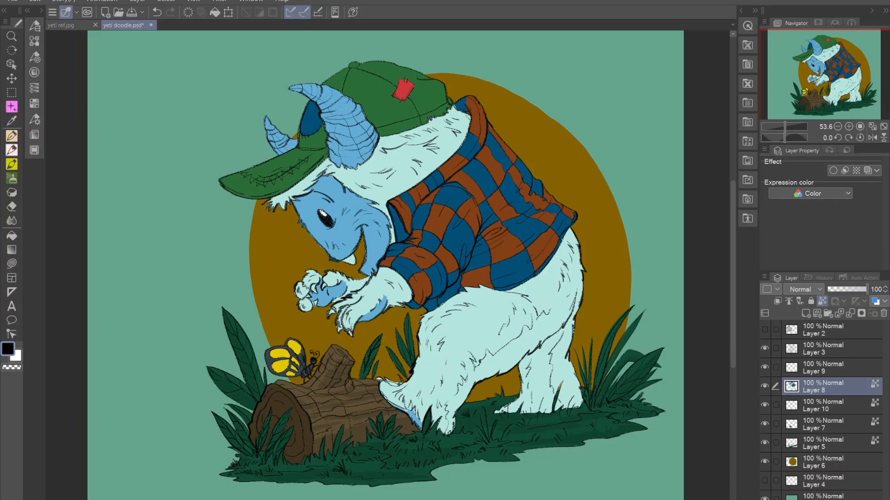
Step: Choose the lasso fill tool and mix a very dark purple drawing color for the shadows
scroll(461, 225, "up", 3)
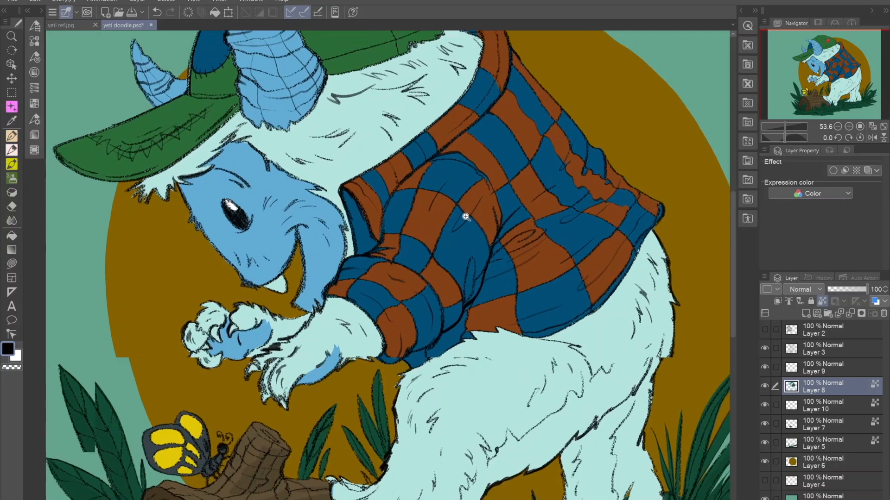
left_click_drag(464, 226, 472, 288)
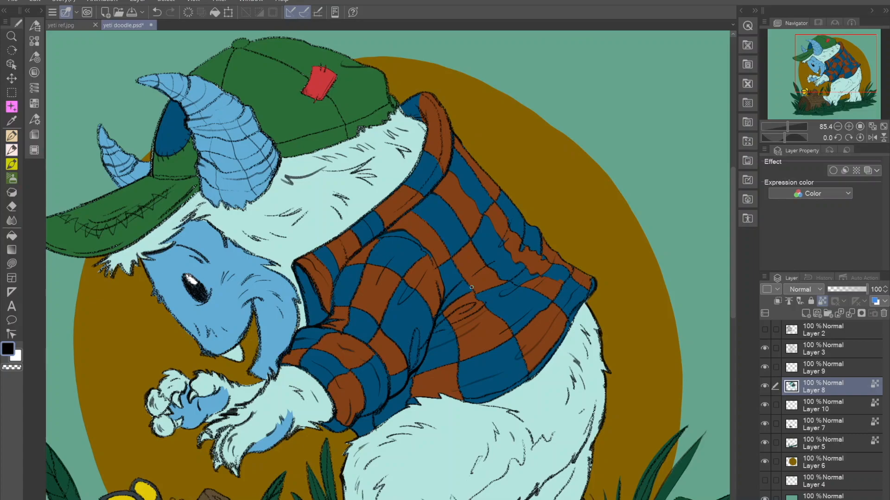
mouse_move(471, 287)
left_mouse_down()
mouse_move(646, 84)
mouse_move(614, 88)
mouse_move(588, 31)
mouse_move(566, 150)
mouse_move(485, 281)
mouse_move(535, 225)
mouse_move(555, 250)
left_mouse_up()
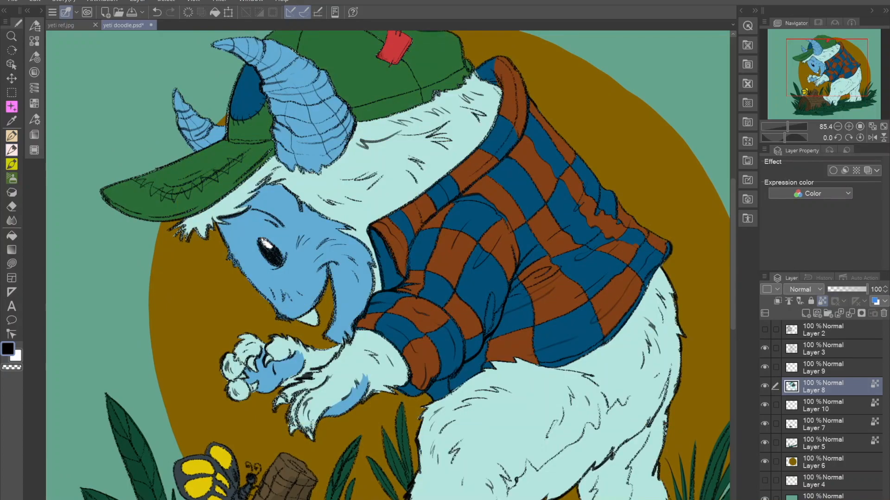
left_click_drag(429, 235, 404, 229)
left_click(12, 263)
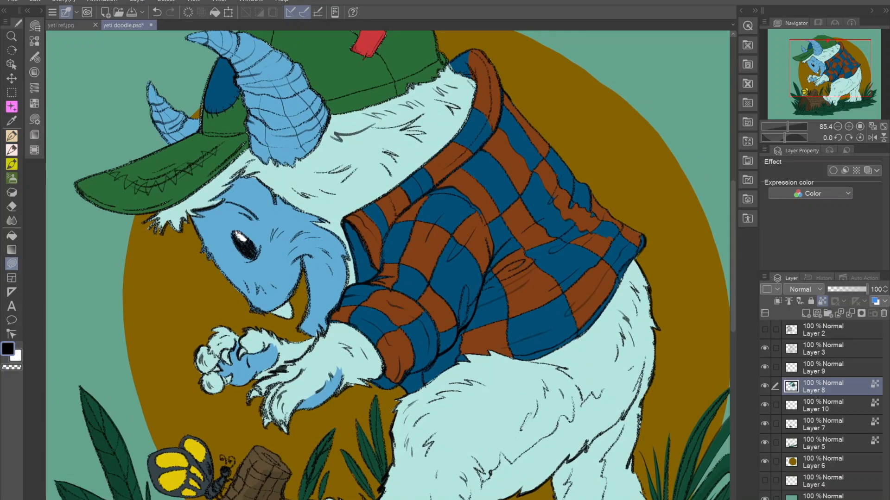
left_click(425, 239, "alt")
double_click(9, 348)
left_click_drag(475, 225, 474, 230)
left_click_drag(440, 262, 377, 307)
left_click(587, 170)
Step: Add a new layer directly above Layer 8 and set its blending mode to Multiply
left_click(806, 313)
left_click_drag(510, 250, 421, 274)
left_click(801, 289)
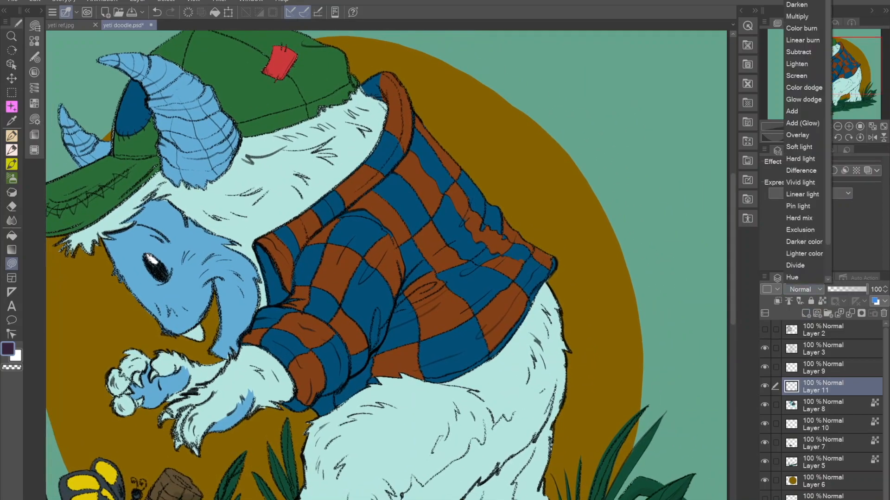
left_click(797, 17)
Step: Fill a long curved shadow along the sleeve's underside and lower the shadow layer's opacity to 41%
left_click_drag(368, 316, 436, 252)
mouse_move(468, 172)
left_mouse_down()
mouse_move(412, 264)
mouse_move(363, 310)
mouse_move(421, 332)
mouse_move(470, 185)
mouse_move(475, 229)
left_mouse_up()
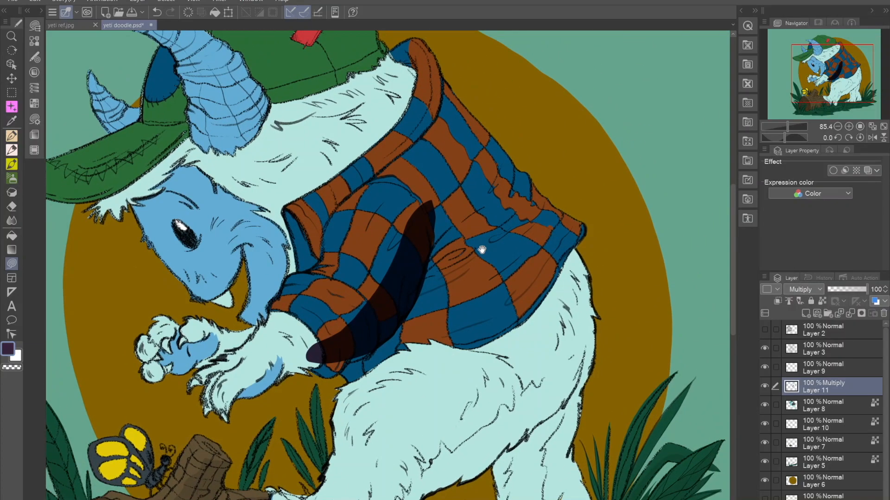
left_click_drag(865, 289, 844, 289)
left_click_drag(454, 224, 430, 219)
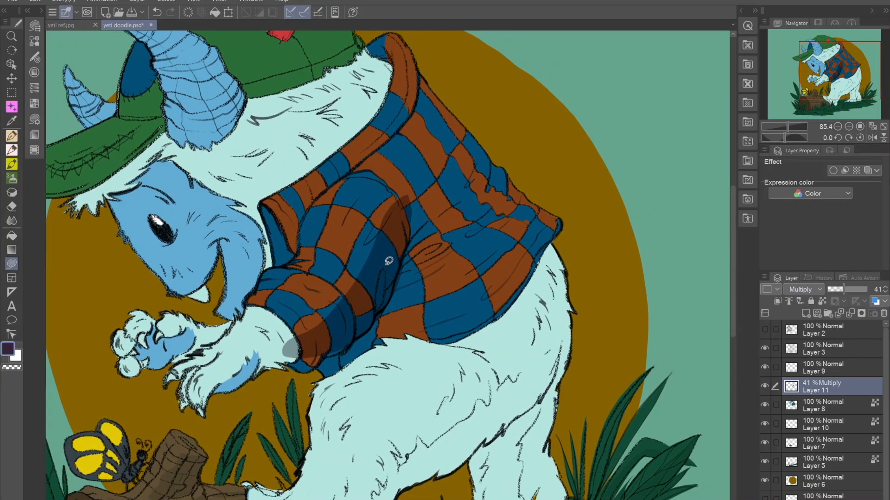
Step: Fill a tapered shadow on the shirt's back, just behind the top of the raised arm
mouse_move(384, 278)
left_mouse_down()
mouse_move(452, 206)
mouse_move(410, 220)
left_mouse_up()
left_click_drag(469, 233, 483, 200)
mouse_move(414, 195)
left_mouse_down()
mouse_move(434, 179)
mouse_move(414, 173)
left_mouse_up()
mouse_move(390, 226)
left_mouse_down()
mouse_move(393, 256)
mouse_move(401, 180)
mouse_move(416, 217)
left_mouse_up()
mouse_move(441, 244)
left_mouse_down()
mouse_move(472, 206)
mouse_move(376, 259)
mouse_move(357, 297)
left_mouse_up()
Step: Fill a shadow along the underside of the near forearm and hand, redoing the first shape
left_click_drag(369, 318, 456, 272)
key("ctrl+z")
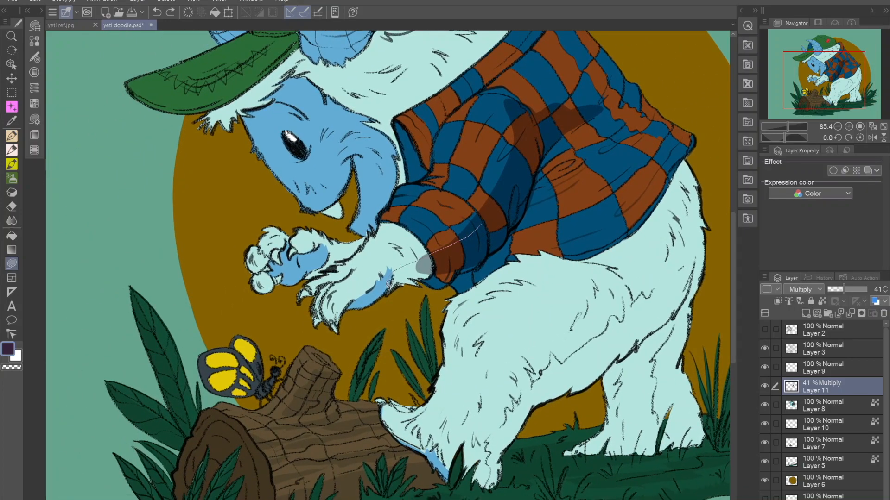
left_click_drag(390, 284, 482, 239)
left_click_drag(417, 325, 440, 318)
mouse_move(383, 279)
left_mouse_down()
mouse_move(419, 292)
mouse_move(459, 275)
left_mouse_up()
mouse_move(532, 254)
left_mouse_down()
mouse_move(511, 261)
mouse_move(358, 210)
left_mouse_up()
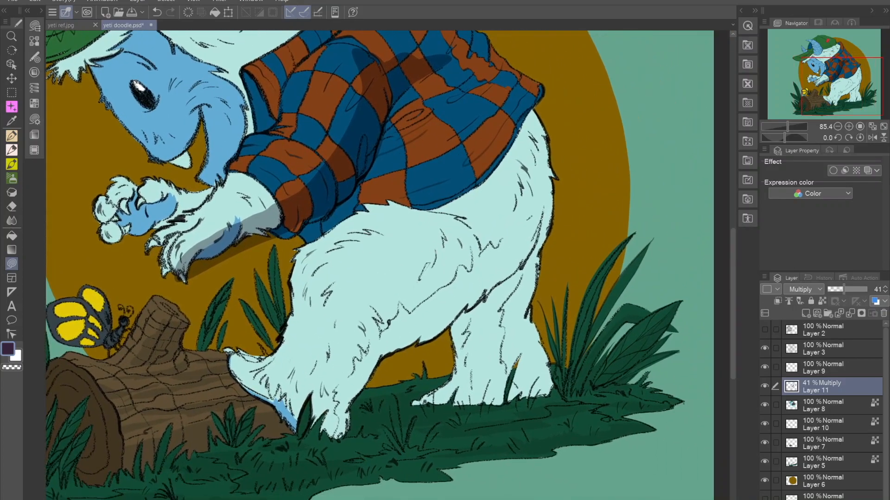
Step: Fill large shadows under the near thigh, along the back of the leg, and over the far leg
mouse_move(521, 260)
left_mouse_down()
mouse_move(375, 373)
mouse_move(341, 430)
left_mouse_up()
mouse_move(514, 286)
left_mouse_down()
mouse_move(451, 281)
mouse_move(435, 403)
mouse_move(365, 343)
mouse_move(455, 254)
left_mouse_up()
mouse_move(489, 267)
left_mouse_down()
mouse_move(471, 328)
mouse_move(505, 267)
mouse_move(545, 291)
left_mouse_up()
left_click_drag(339, 267, 423, 406)
left_click_drag(383, 250, 439, 300)
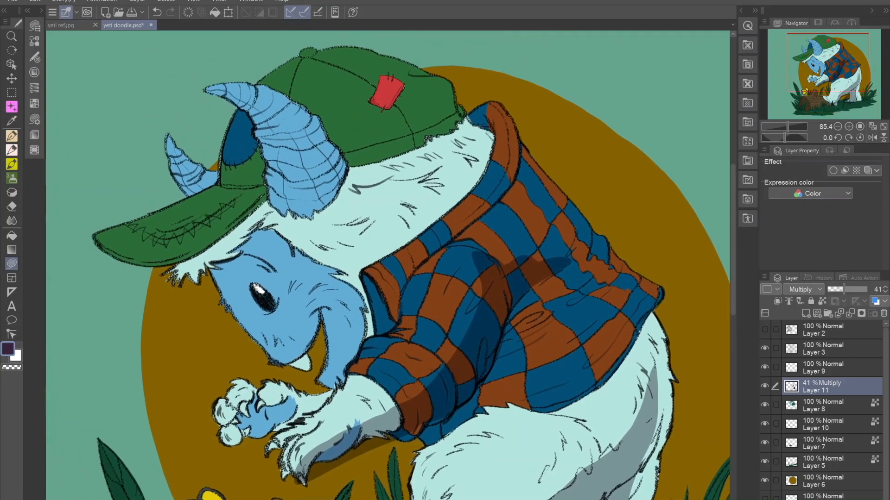
Step: Shade the fur beneath the cap's brim and the lower side of the near horn
mouse_move(211, 279)
left_mouse_down()
mouse_move(266, 199)
mouse_move(289, 246)
left_mouse_up()
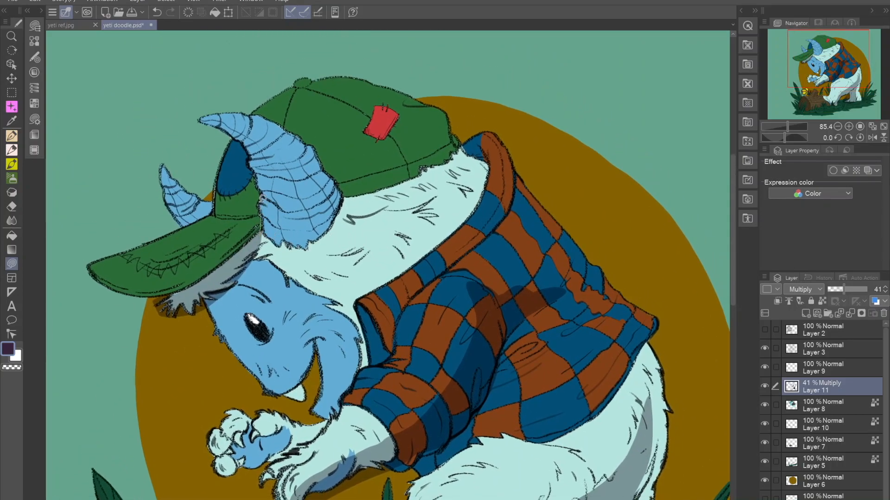
left_click_drag(268, 230, 287, 239)
mouse_move(306, 242)
left_mouse_down()
mouse_move(310, 198)
mouse_move(267, 202)
left_mouse_up()
left_click_drag(268, 202, 279, 154)
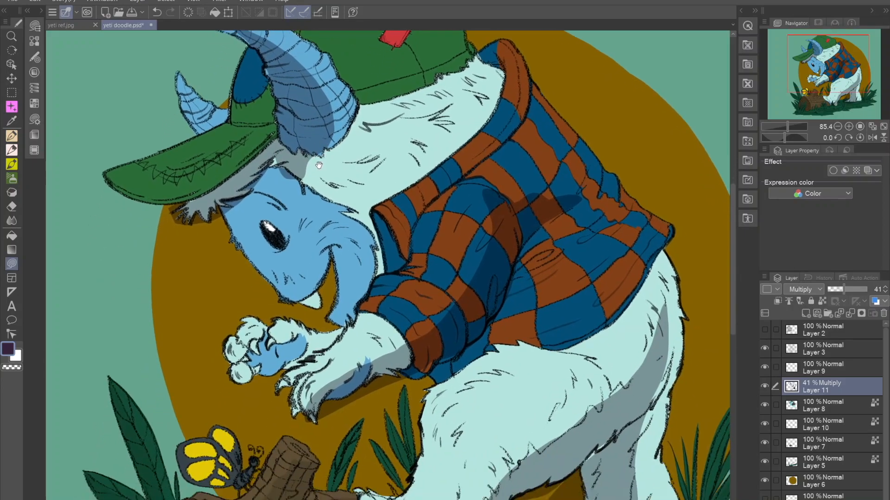
Step: Try further shadow shapes around the yeti's head, undo them, and review the whole drawing
left_click_drag(269, 226, 260, 160)
left_click_drag(375, 228, 364, 250)
key("ctrl+z")
left_click_drag(366, 148, 318, 213)
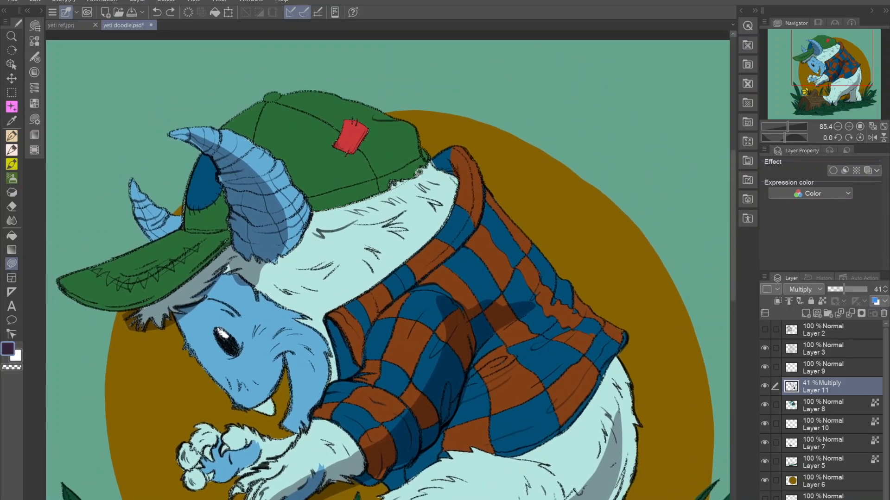
scroll(505, 199, "down", 5)
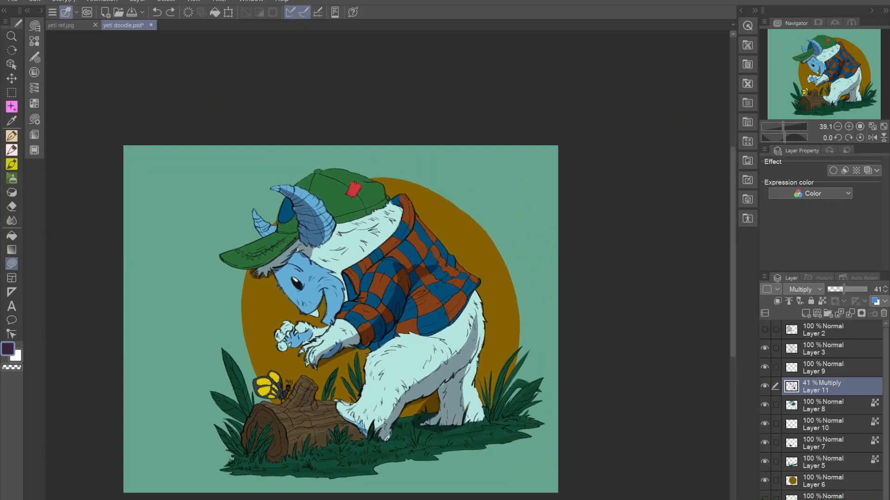
key("ctrl+z")
scroll(338, 315, "up", 4)
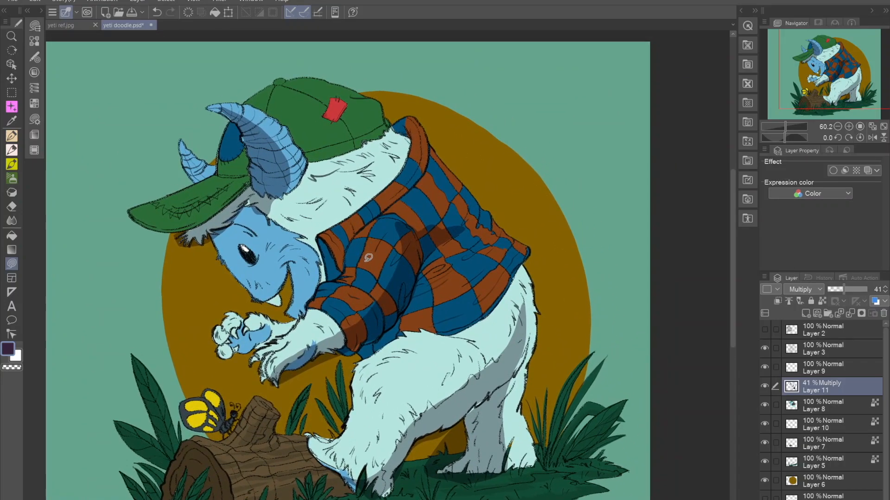
scroll(340, 246, "up", 3)
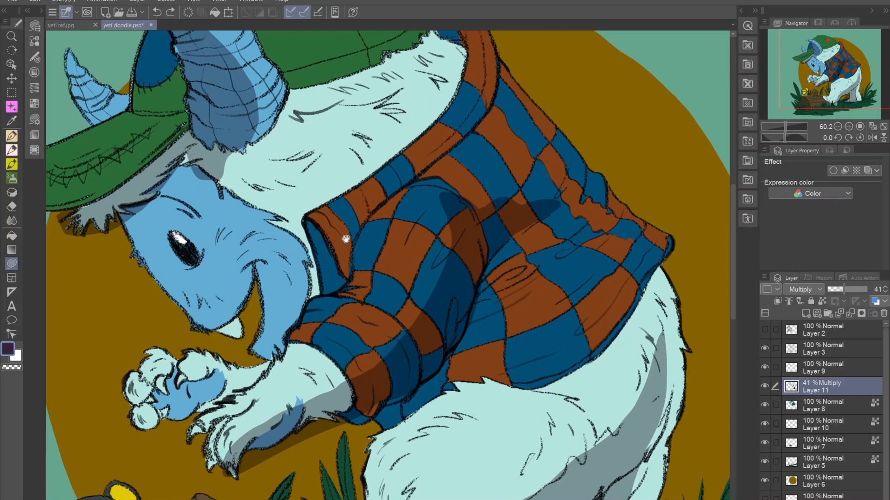
Step: Fill shadows along the back edge of the yeti's cheek and over the palm of the far hand
mouse_move(304, 216)
left_mouse_down()
mouse_move(324, 288)
mouse_move(333, 291)
mouse_move(339, 262)
mouse_move(301, 212)
left_mouse_up()
left_click_drag(363, 315, 428, 324)
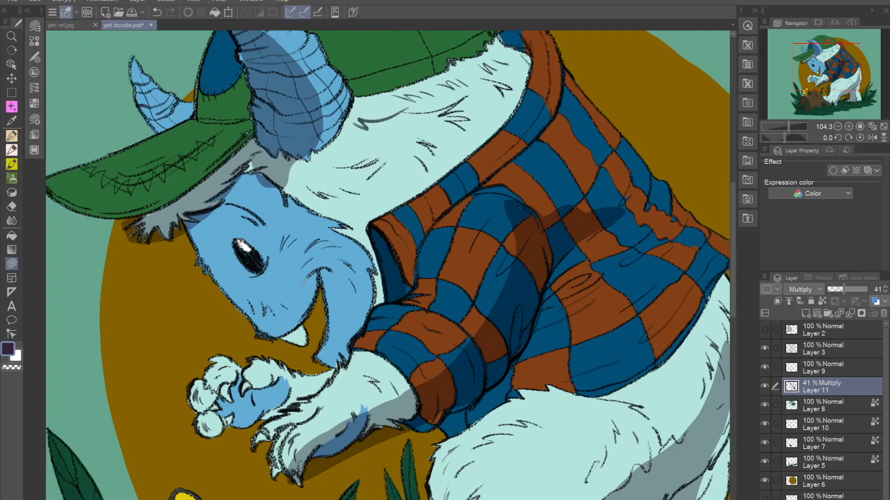
mouse_move(327, 270)
left_mouse_down()
mouse_move(323, 282)
mouse_move(347, 253)
left_mouse_up()
mouse_move(336, 333)
left_mouse_down()
mouse_move(384, 249)
mouse_move(346, 205)
mouse_move(350, 265)
mouse_move(384, 270)
left_mouse_up()
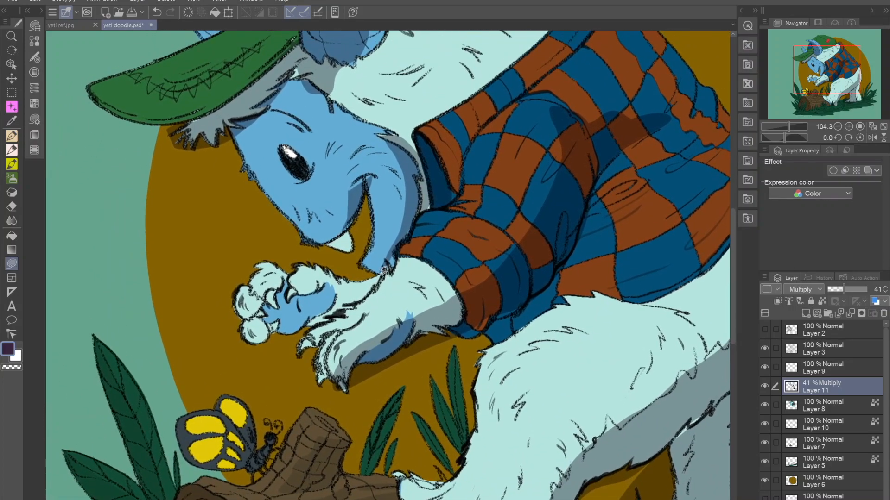
mouse_move(288, 282)
left_mouse_down()
mouse_move(262, 320)
mouse_move(297, 350)
left_mouse_up()
mouse_move(483, 269)
left_mouse_down()
mouse_move(439, 302)
mouse_move(419, 378)
mouse_move(457, 360)
mouse_move(454, 470)
left_mouse_up()
left_click_drag(570, 499, 631, 499)
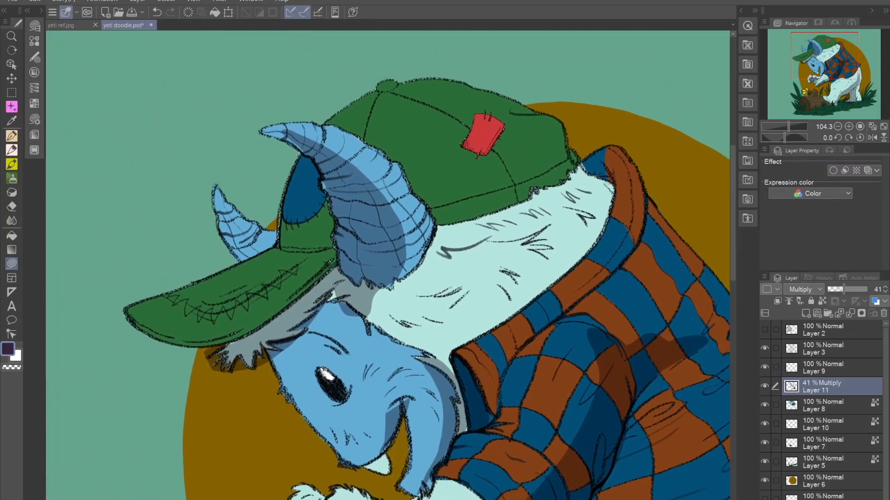
Step: Shade the far horn, the underside of the cap's brim, and the cap's lower edge above the fur
left_click_drag(238, 259, 207, 205)
mouse_move(307, 277)
left_mouse_down()
mouse_move(382, 214)
mouse_move(274, 255)
mouse_move(214, 262)
mouse_move(368, 239)
mouse_move(409, 194)
left_mouse_up()
mouse_move(555, 148)
left_mouse_down()
mouse_move(414, 208)
mouse_move(373, 238)
left_mouse_up()
mouse_move(320, 237)
left_mouse_down()
mouse_move(470, 165)
mouse_move(330, 243)
left_mouse_up()
Step: Add fold shadows to the cap near its upper back edge and in a curve beneath the red patch
left_click_drag(430, 223, 419, 254)
mouse_move(440, 178)
left_mouse_down()
mouse_move(380, 168)
mouse_move(445, 152)
left_mouse_up()
mouse_move(463, 175)
left_mouse_down()
mouse_move(510, 166)
mouse_move(392, 219)
mouse_move(456, 174)
mouse_move(489, 170)
left_mouse_up()
mouse_move(509, 299)
left_mouse_down()
mouse_move(445, 240)
mouse_move(483, 294)
left_mouse_up()
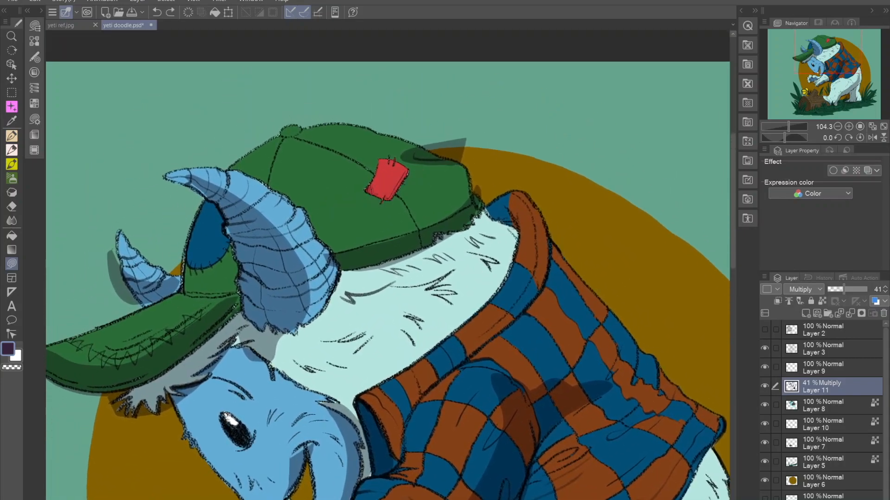
left_click_drag(434, 193, 323, 207)
mouse_move(482, 242)
left_mouse_down()
mouse_move(409, 195)
mouse_move(413, 152)
mouse_move(410, 175)
left_mouse_up()
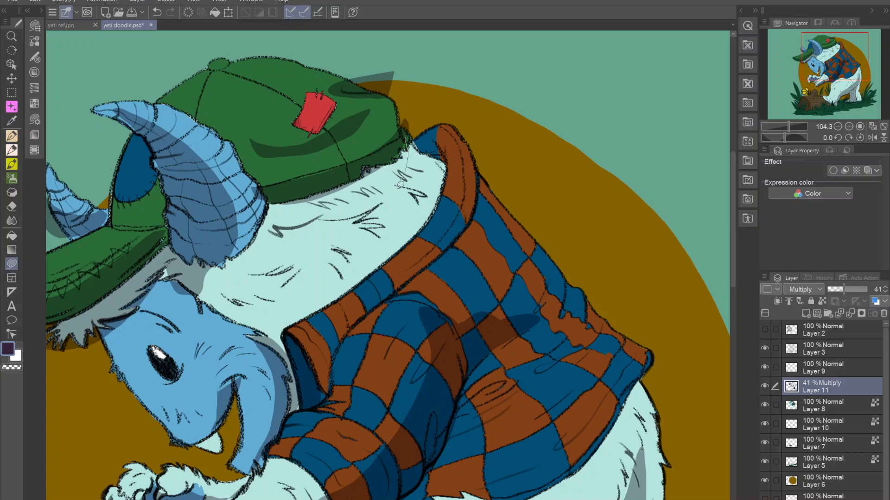
Step: Try a jagged shadow over the neck fur along the shirt collar, and undo it
left_click_drag(328, 251, 267, 275)
mouse_move(251, 312)
left_mouse_down()
mouse_move(282, 316)
mouse_move(348, 291)
mouse_move(431, 209)
left_mouse_up()
left_click_drag(425, 142, 425, 144)
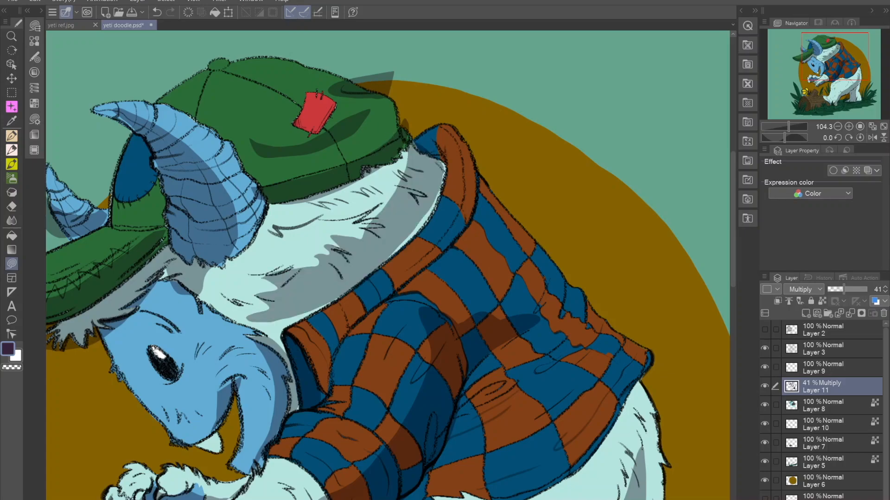
mouse_move(505, 262)
left_mouse_down()
mouse_move(422, 266)
mouse_move(494, 264)
left_mouse_up()
mouse_move(506, 282)
left_mouse_down()
mouse_move(408, 286)
mouse_move(417, 262)
left_mouse_up()
key("ctrl+z")
Step: Retry the neck fur shadow between the cap and collar with several different shapes, undoing each attempt
left_click_drag(352, 140, 358, 149)
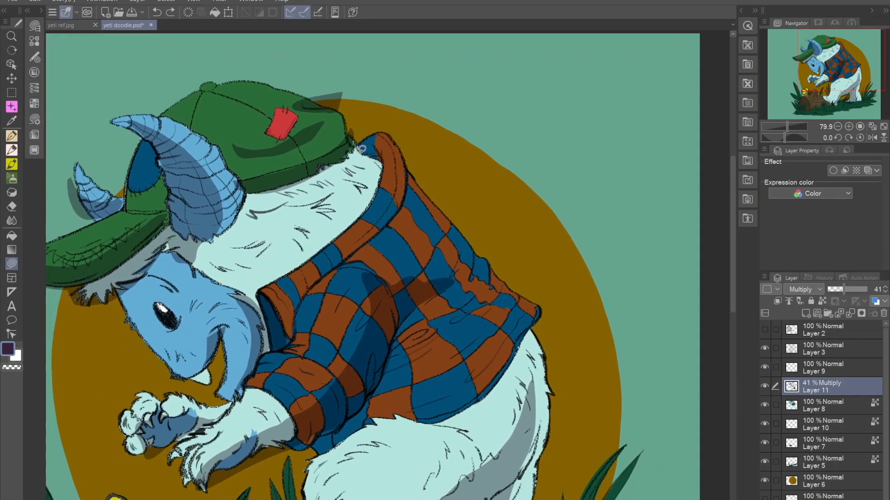
left_click_drag(355, 192, 333, 221)
key("ctrl+z")
left_click_drag(356, 145, 370, 153)
left_click_drag(356, 210, 351, 216)
key("ctrl+z")
mouse_move(370, 163)
left_mouse_down()
mouse_move(353, 197)
mouse_move(358, 146)
left_mouse_up()
key("ctrl+z")
mouse_move(399, 236)
left_mouse_down()
mouse_move(409, 211)
mouse_move(292, 205)
mouse_move(297, 212)
left_mouse_up()
key("ctrl+z")
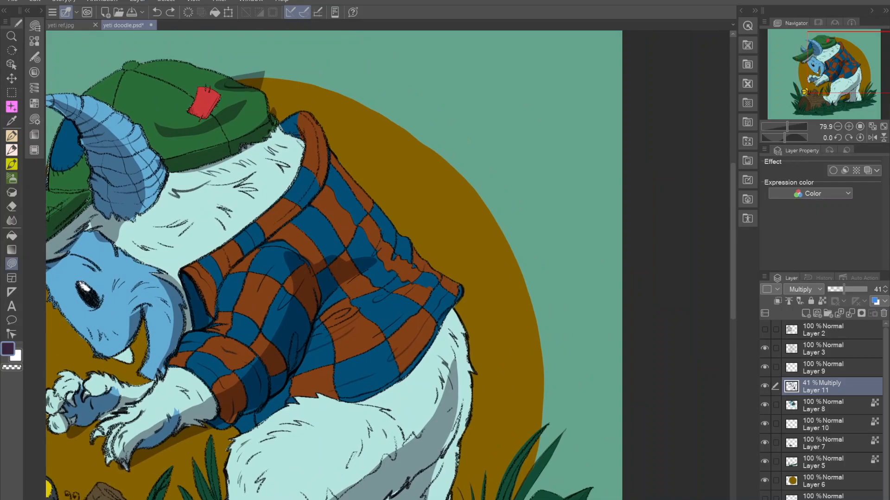
Step: Shade the hip fur beneath the shirt's hem and the heel of the back foot
mouse_move(352, 163)
left_mouse_down()
mouse_move(308, 229)
mouse_move(271, 236)
mouse_move(324, 179)
mouse_move(374, 164)
left_mouse_up()
mouse_move(412, 355)
left_mouse_down()
mouse_move(470, 280)
mouse_move(410, 246)
mouse_move(417, 227)
left_mouse_up()
mouse_move(345, 267)
left_mouse_down()
mouse_move(365, 272)
mouse_move(457, 223)
mouse_move(482, 173)
mouse_move(361, 277)
left_mouse_up()
left_click_drag(430, 315, 380, 224)
mouse_move(412, 276)
left_mouse_down()
mouse_move(424, 307)
mouse_move(400, 367)
mouse_move(432, 270)
left_mouse_up()
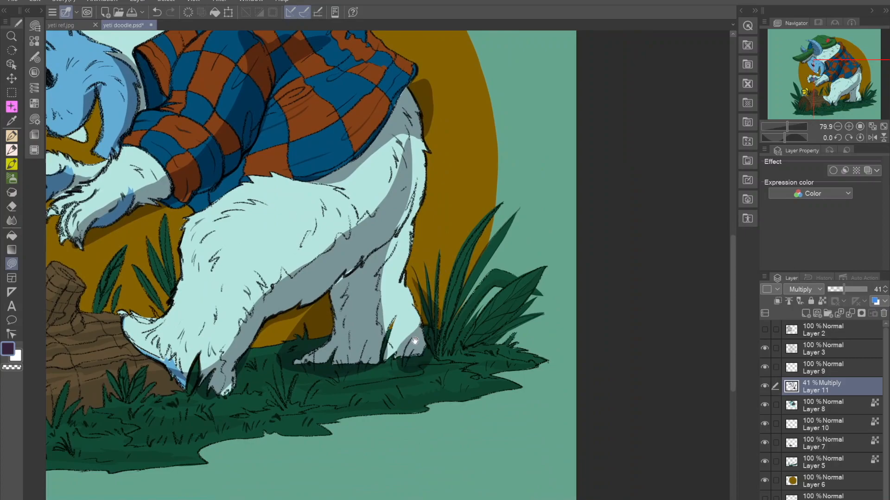
Step: Fill a shadow along the lower half of the log's side
left_click_drag(415, 341, 522, 264)
left_click_drag(375, 293, 528, 278)
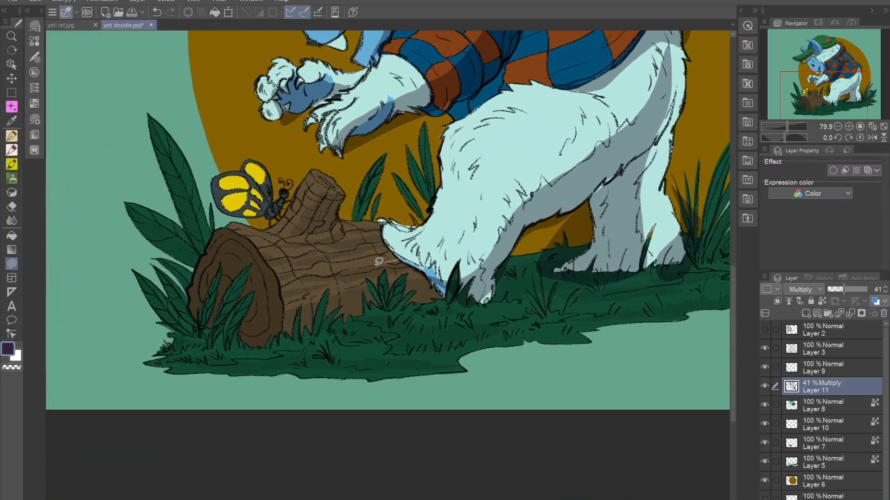
mouse_move(379, 261)
left_mouse_down()
mouse_move(292, 274)
mouse_move(280, 315)
mouse_move(315, 324)
mouse_move(440, 289)
mouse_move(424, 278)
mouse_move(370, 284)
mouse_move(370, 294)
mouse_move(440, 268)
mouse_move(370, 271)
left_mouse_up()
left_click_drag(374, 320, 478, 309)
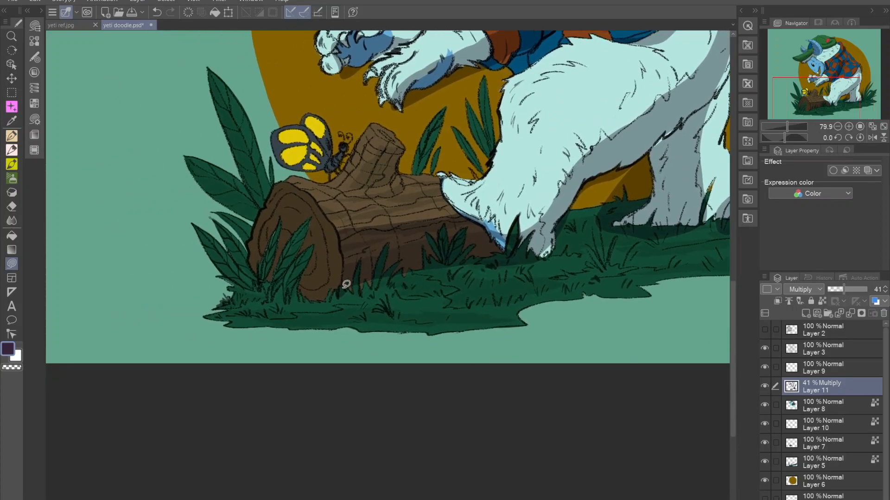
Step: Shade the log's cut end and the grass beneath the log, undoing the unsuccessful shapes
scroll(352, 269, "up", 3)
mouse_move(343, 306)
left_mouse_down()
mouse_move(313, 278)
mouse_move(267, 288)
mouse_move(310, 349)
left_mouse_up()
key("ctrl+z")
mouse_move(346, 321)
left_mouse_down()
mouse_move(314, 244)
mouse_move(271, 330)
mouse_move(374, 306)
mouse_move(395, 310)
left_mouse_up()
scroll(433, 297, "down", 3)
key("ctrl+z")
mouse_move(238, 307)
left_mouse_down()
mouse_move(370, 312)
mouse_move(382, 295)
mouse_move(271, 308)
left_mouse_up()
mouse_move(513, 266)
left_mouse_down()
mouse_move(272, 328)
mouse_move(461, 306)
mouse_move(321, 301)
mouse_move(380, 325)
left_mouse_up()
scroll(480, 294, "down", 4)
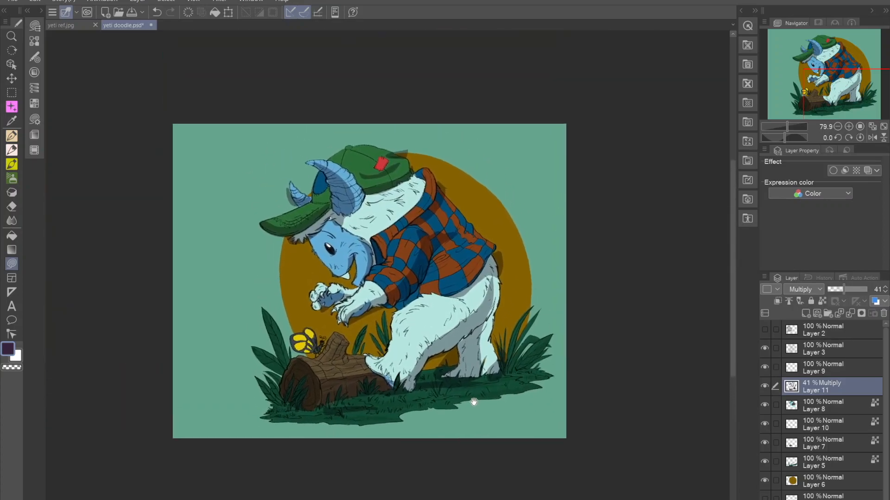
Step: Toggle the Multiply shadow layer's visibility to compare the artwork with and without shading
scroll(478, 325, "up", 2)
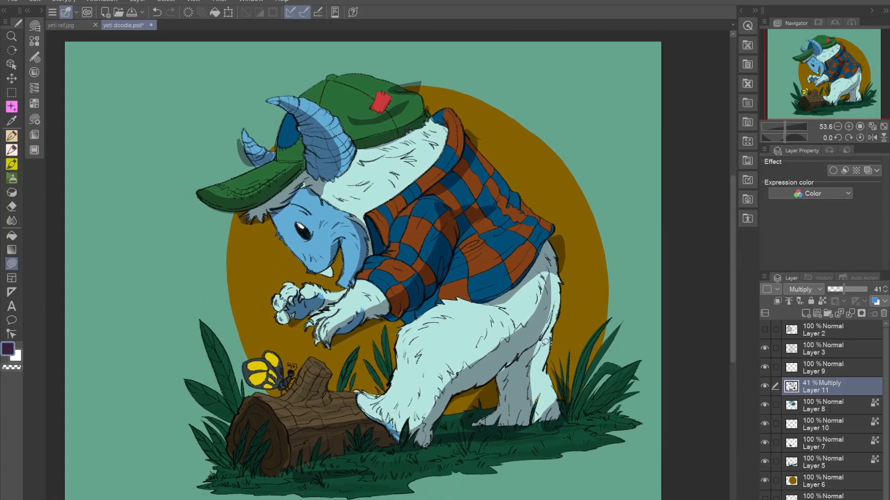
left_click(765, 386)
left_click(765, 386)
left_click(765, 386)
left_click(764, 386)
Step: Shade the band along the shirt's lower hem and add a curved fold shadow on its side next to the sleeve
scroll(500, 292, "up", 2)
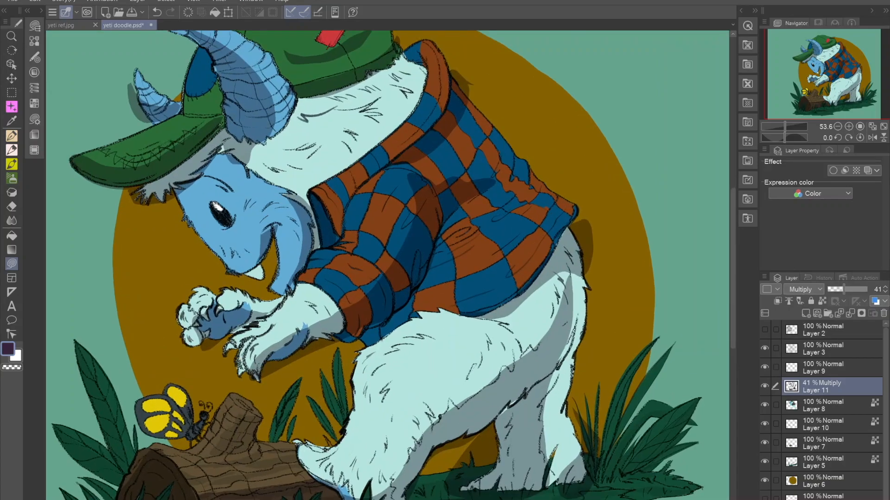
left_click_drag(501, 293, 377, 335)
left_click_drag(424, 258, 338, 340)
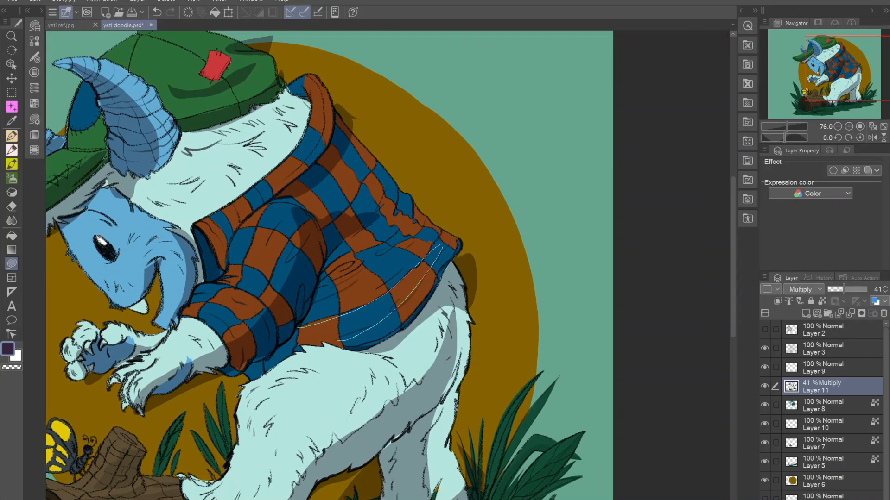
left_click_drag(265, 364, 297, 330)
mouse_move(319, 296)
left_mouse_down()
mouse_move(347, 267)
mouse_move(346, 305)
mouse_move(321, 348)
left_mouse_up()
mouse_move(269, 340)
left_mouse_down()
mouse_move(319, 296)
mouse_move(325, 345)
mouse_move(326, 291)
left_mouse_up()
key("ctrl+z")
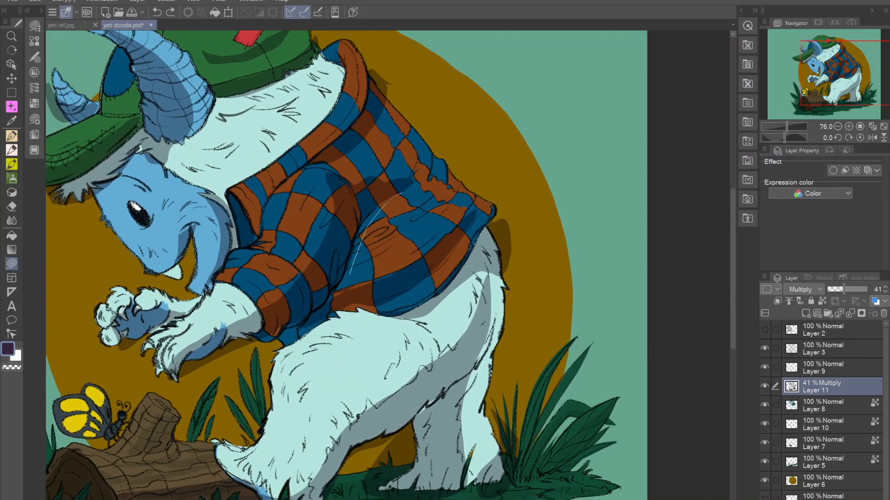
left_click_drag(292, 321, 399, 190)
left_click_drag(320, 320, 335, 264)
Step: Try several shadow shapes on the thigh fur, undoing each one
left_click_drag(295, 377, 264, 390)
key("ctrl+z")
mouse_move(319, 350)
left_mouse_down()
mouse_move(314, 381)
mouse_move(320, 331)
left_mouse_up()
key("ctrl+z")
mouse_move(373, 318)
left_mouse_down()
mouse_move(342, 363)
mouse_move(408, 347)
left_mouse_up()
left_click_drag(456, 310, 391, 358)
key("ctrl+z")
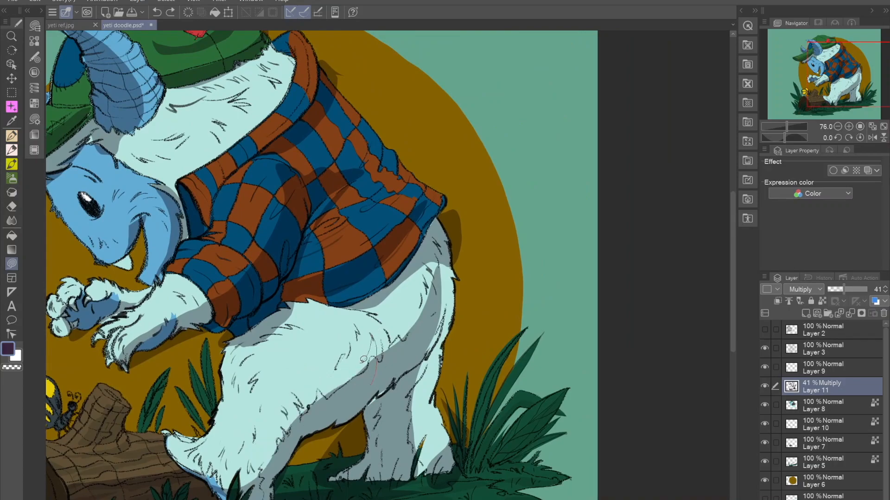
Step: Extend the leg shadow with a jagged fur edge across the thigh and up over the rear of the hip
mouse_move(266, 445)
left_mouse_down()
mouse_move(315, 425)
mouse_move(407, 334)
left_mouse_up()
left_click_drag(454, 299, 415, 326)
mouse_move(331, 391)
left_mouse_down()
mouse_move(373, 317)
mouse_move(408, 294)
left_mouse_up()
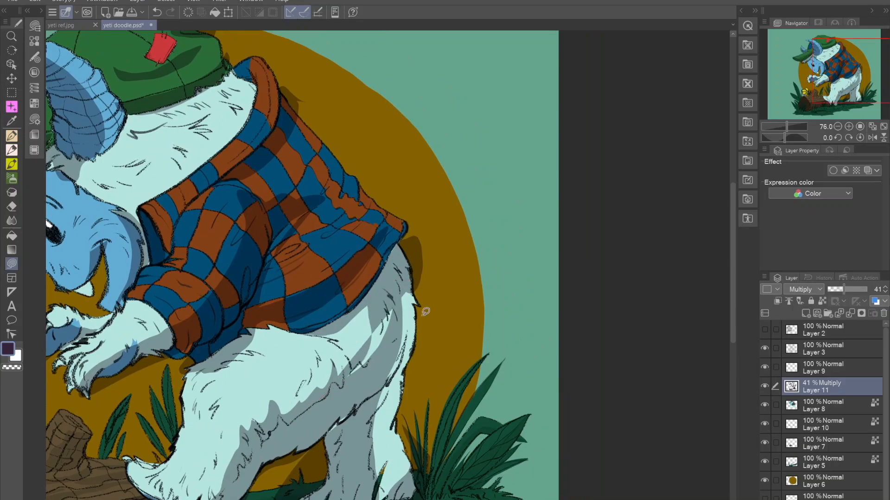
left_click_drag(396, 238, 391, 269)
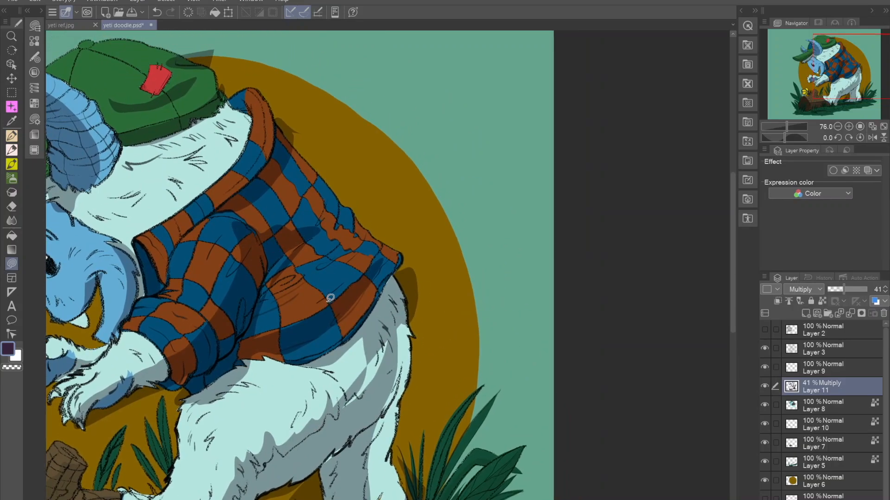
mouse_move(378, 339)
left_mouse_down()
mouse_move(408, 270)
mouse_move(383, 347)
mouse_move(430, 262)
left_mouse_up()
left_click_drag(400, 308, 499, 283)
left_click_drag(277, 402, 434, 366)
Step: Shade the far side of the log's branch stump and add its cast shadow on the log below
scroll(310, 358, "up", 5)
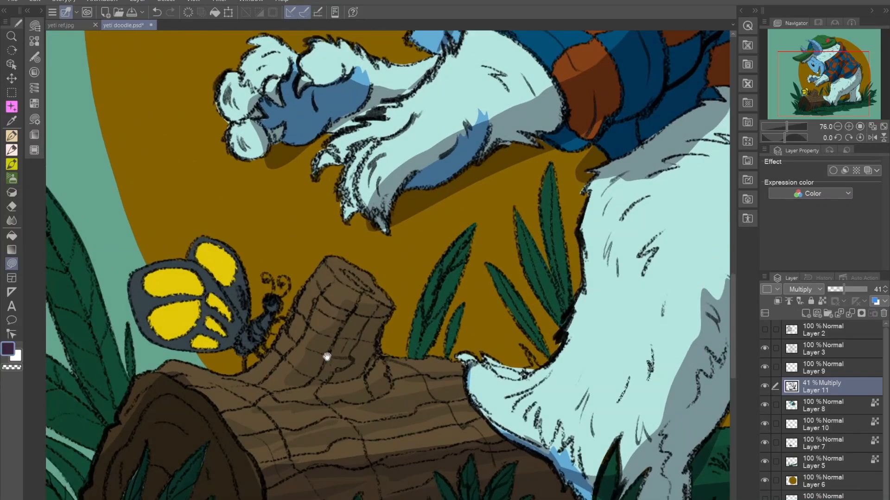
mouse_move(449, 265)
left_mouse_down()
mouse_move(378, 307)
mouse_move(350, 349)
mouse_move(463, 260)
left_mouse_up()
left_click_drag(467, 348, 435, 283)
mouse_move(323, 284)
left_mouse_down()
mouse_move(415, 326)
mouse_move(427, 259)
mouse_move(414, 246)
left_mouse_up()
left_click_drag(414, 236, 394, 238)
left_click_drag(460, 295, 410, 302)
mouse_move(422, 270)
left_mouse_down()
mouse_move(320, 247)
mouse_move(313, 292)
mouse_move(378, 335)
mouse_move(325, 233)
mouse_move(377, 238)
left_mouse_up()
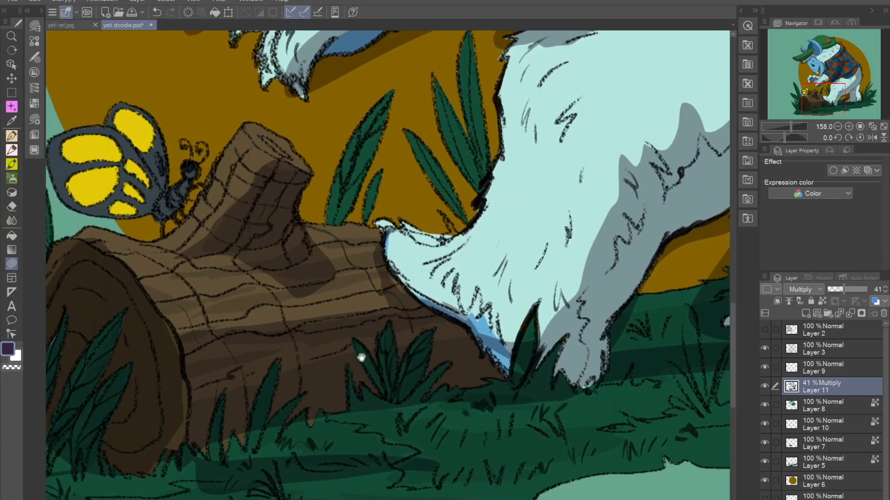
left_click_drag(361, 358, 332, 416)
mouse_move(382, 336)
left_mouse_down()
mouse_move(360, 364)
mouse_move(385, 345)
left_mouse_up()
left_click_drag(439, 315, 410, 380)
Step: Add a new layer above the circle's Layer 6 and set the drawing color to a lighter ochre
left_click(830, 482)
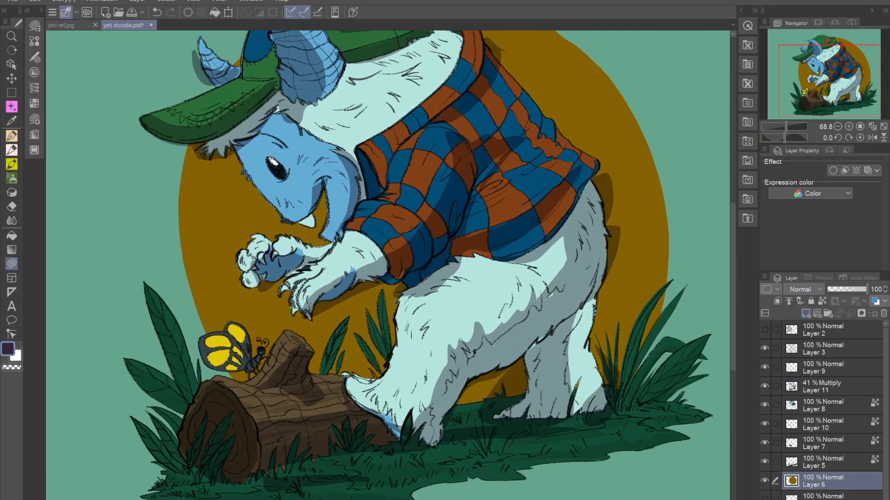
left_click(817, 313)
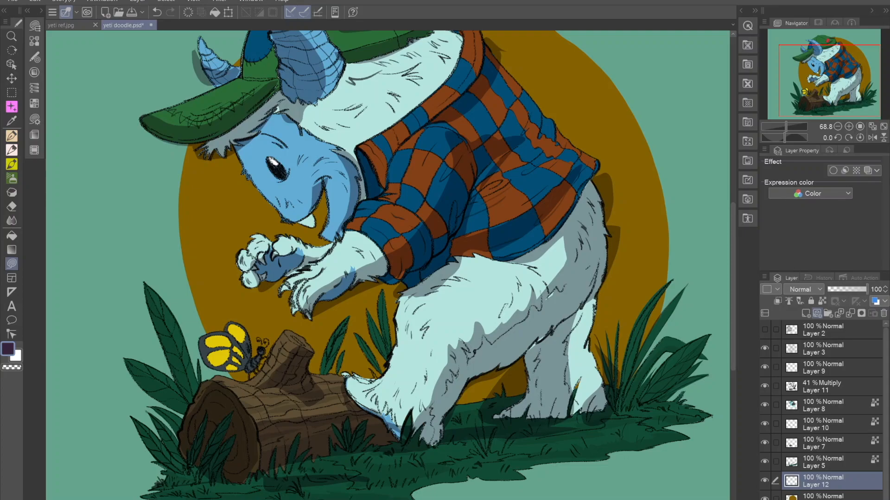
left_click_drag(387, 265, 409, 269)
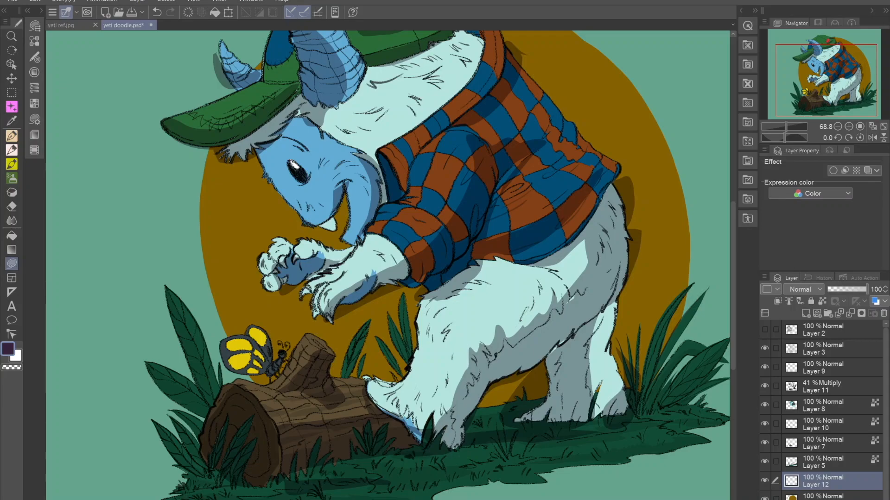
left_click_drag(387, 265, 358, 288)
left_click_drag(417, 232, 367, 343)
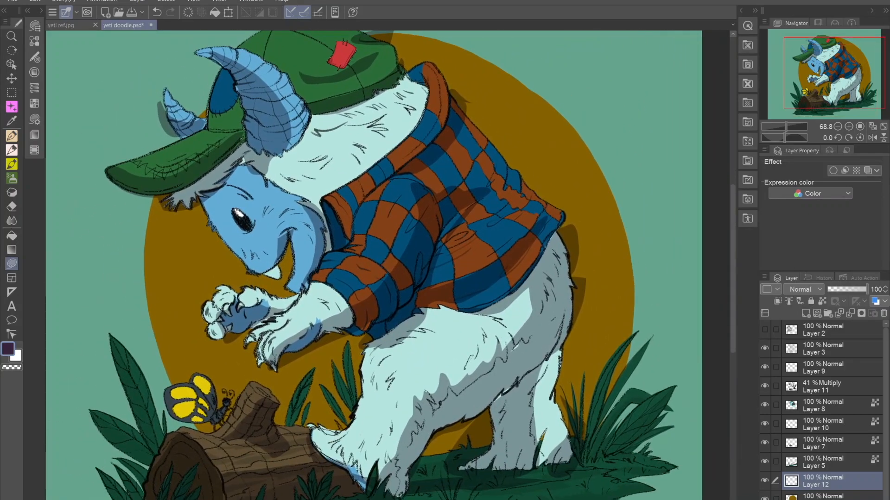
left_click(579, 169)
double_click(9, 349)
left_click_drag(461, 264, 464, 249)
left_click(587, 170)
scroll(400, 275, "down", 2)
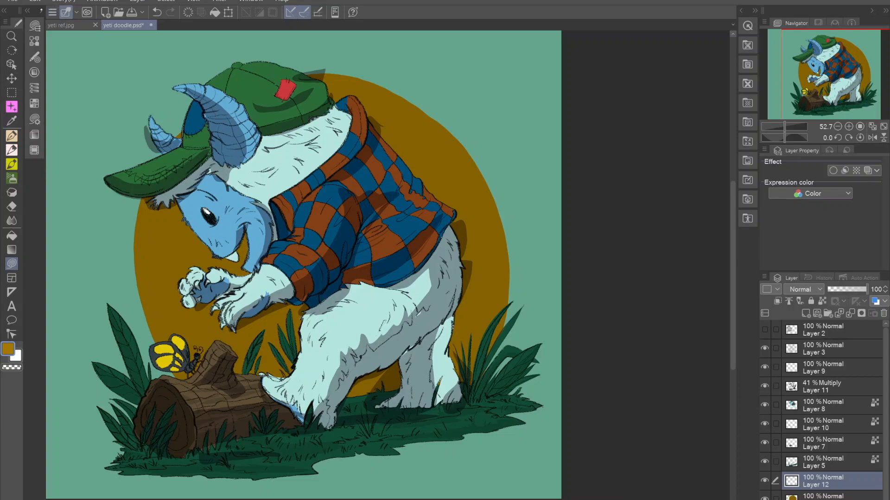
Step: Lasso-fill a lighter ochre glow with ring bands and short streaks inside the circle in front of the yeti, undoing poor shapes
left_click(40, 10)
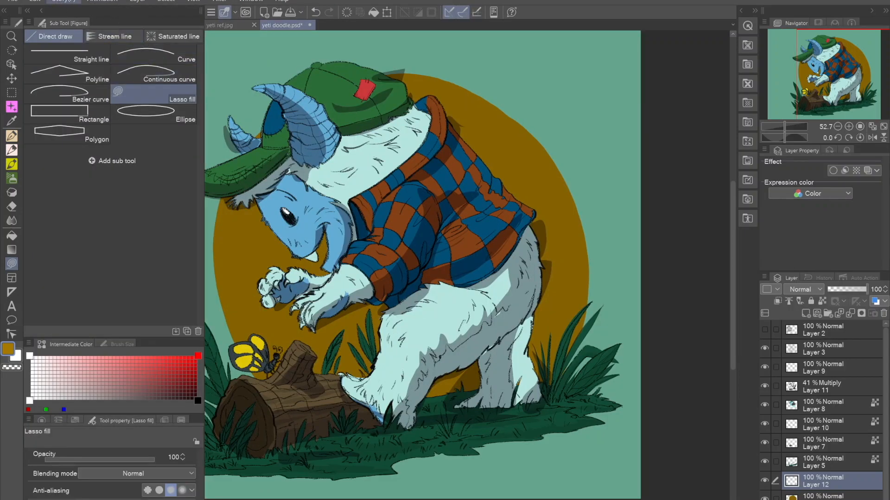
left_click(41, 10)
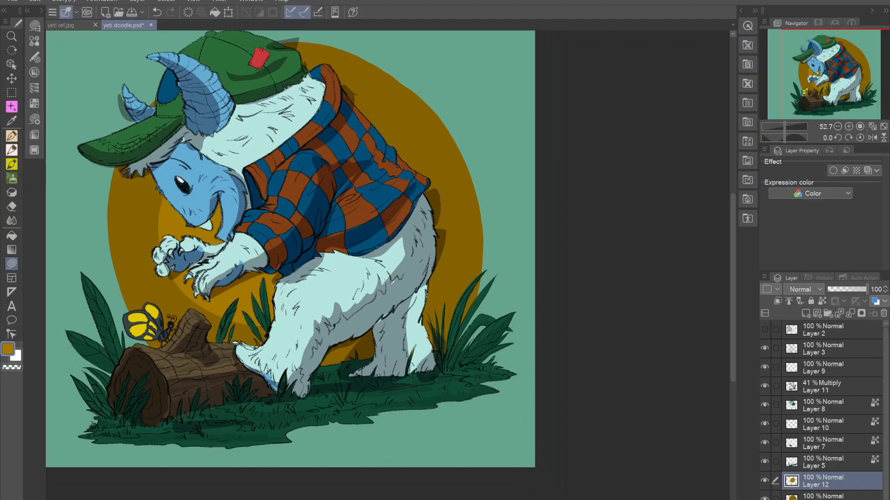
key("ctrl+z")
mouse_move(382, 164)
left_mouse_down()
mouse_move(370, 138)
mouse_move(199, 153)
mouse_move(378, 301)
mouse_move(381, 160)
left_mouse_up()
mouse_move(232, 143)
left_mouse_down()
mouse_move(268, 145)
mouse_move(229, 139)
mouse_move(194, 195)
mouse_move(179, 199)
mouse_move(227, 126)
mouse_move(200, 215)
mouse_move(189, 217)
mouse_move(219, 129)
mouse_move(176, 229)
mouse_move(188, 278)
mouse_move(230, 320)
mouse_move(217, 331)
mouse_move(169, 177)
mouse_move(197, 139)
left_mouse_up()
key("ctrl+z")
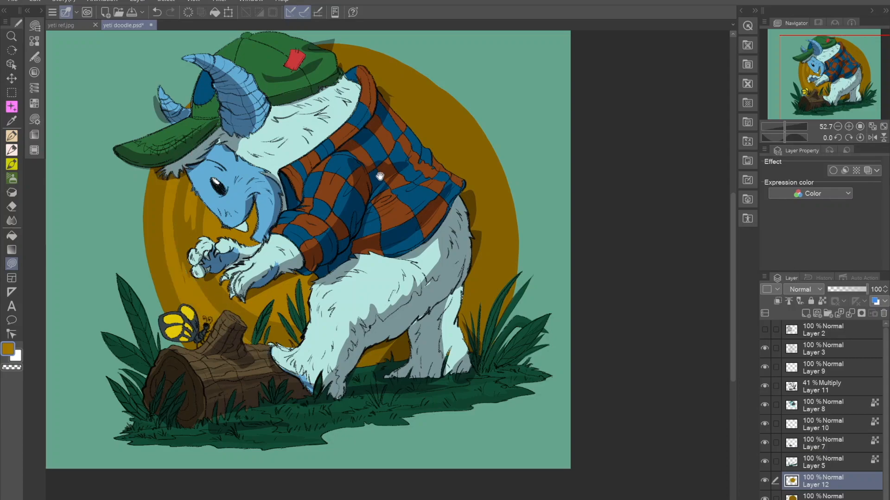
Step: Continue the lighter ring bands and streaks around the circle behind the yeti's back, undoing the last extra shape
left_click_drag(379, 174, 346, 136)
left_click_drag(291, 306, 278, 292)
mouse_move(399, 263)
left_mouse_down()
mouse_move(372, 285)
mouse_move(334, 359)
left_mouse_up()
mouse_move(369, 233)
left_mouse_down()
mouse_move(227, 103)
mouse_move(171, 100)
left_mouse_up()
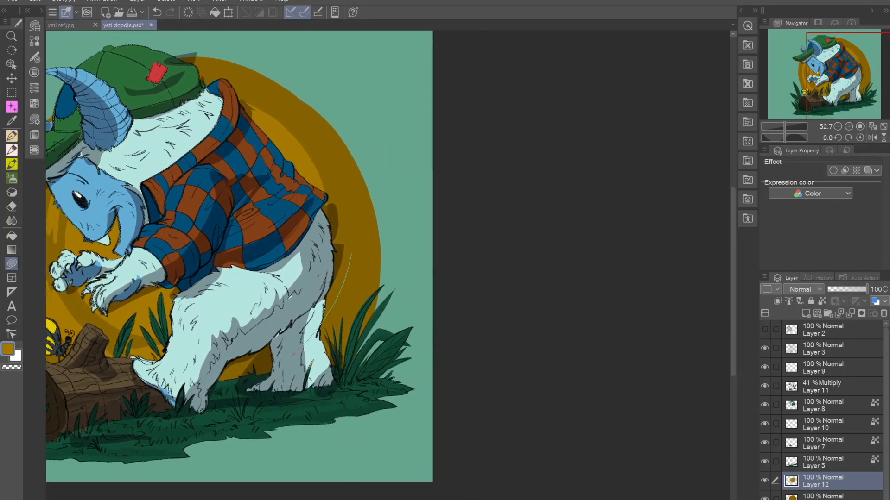
left_click_drag(292, 356, 290, 346)
mouse_move(259, 241)
left_mouse_down()
mouse_move(324, 241)
mouse_move(367, 287)
mouse_move(392, 258)
mouse_move(413, 270)
left_mouse_up()
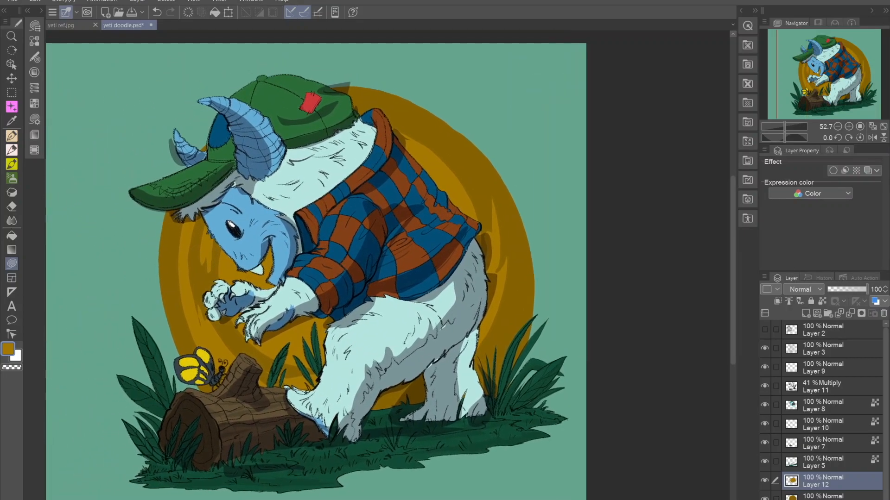
left_click_drag(451, 94, 407, 148)
key("ctrl+z")
left_click_drag(371, 260, 446, 274)
left_click_drag(496, 333, 472, 314)
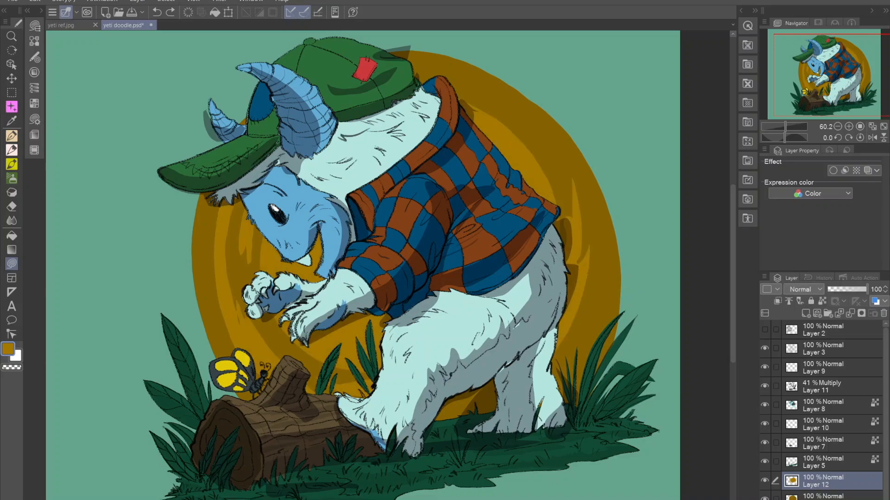
Step: Add a new layer above Layer 9 and set the drawing color to a pale yellow-orange
left_click(764, 348)
left_click(765, 348)
left_click(830, 368)
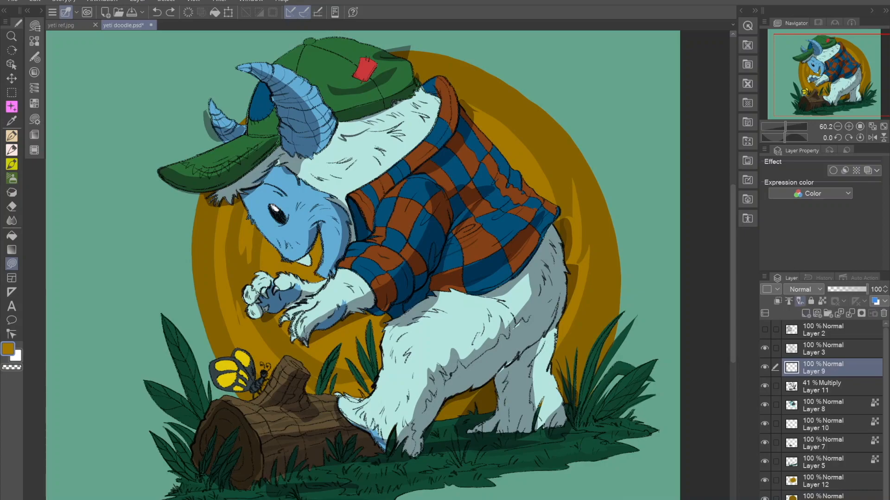
left_click(817, 314)
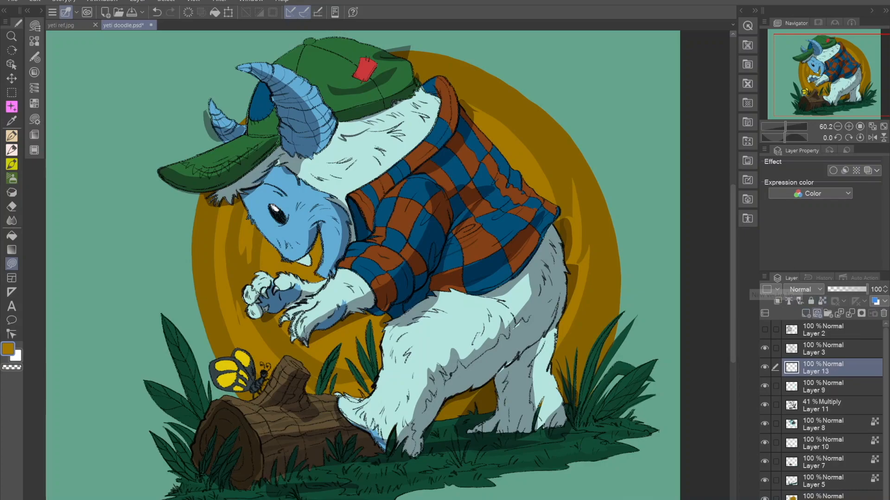
scroll(428, 182, "up", 4)
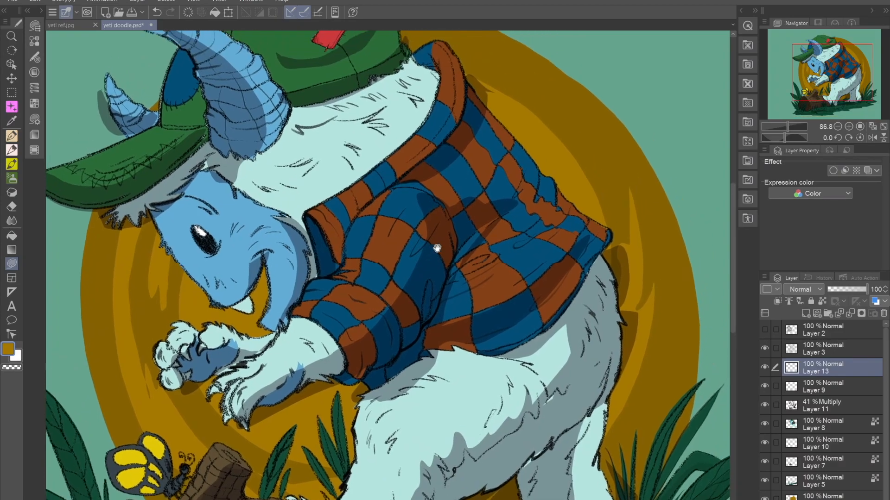
left_click(8, 348)
mouse_move(448, 241)
left_mouse_down()
mouse_move(455, 225)
mouse_move(403, 226)
mouse_move(371, 209)
left_mouse_up()
left_click(588, 170)
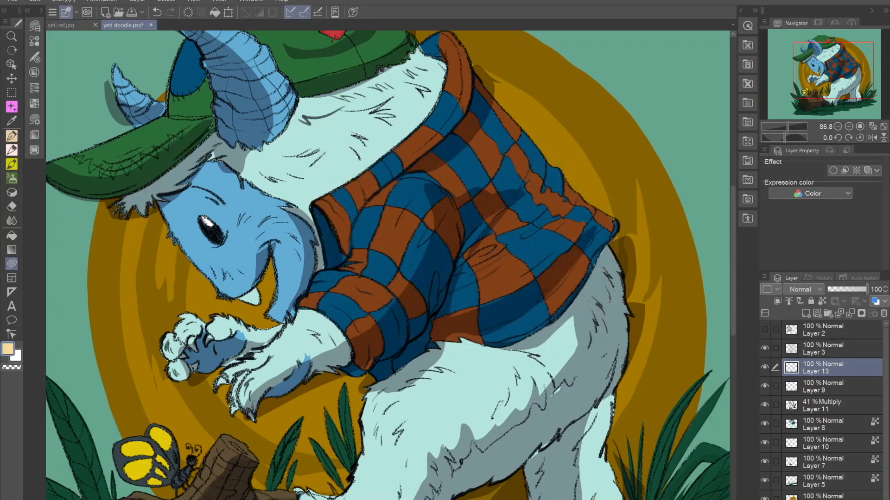
Step: Set the new layer's blending mode to Overlay and its opacity to 40%
left_click(802, 289)
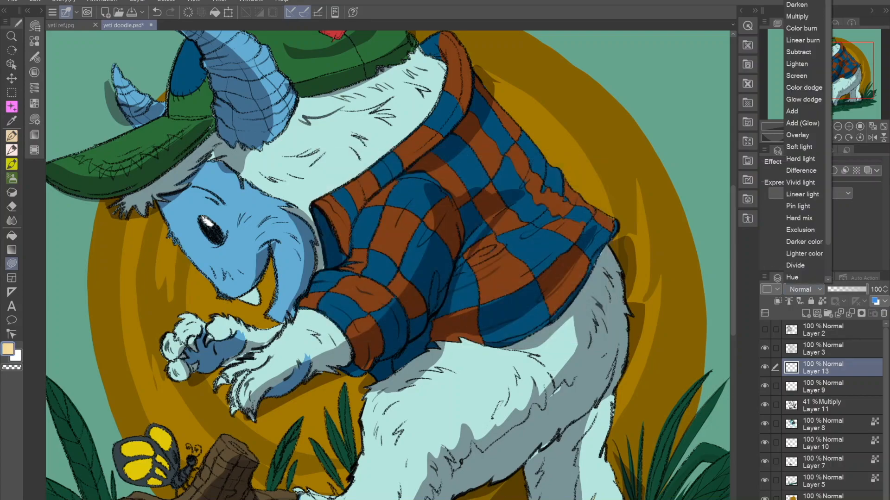
left_click(798, 135)
mouse_move(456, 190)
left_mouse_down()
mouse_move(488, 182)
mouse_move(462, 187)
left_mouse_up()
key("ctrl+z")
left_click_drag(445, 223, 453, 243)
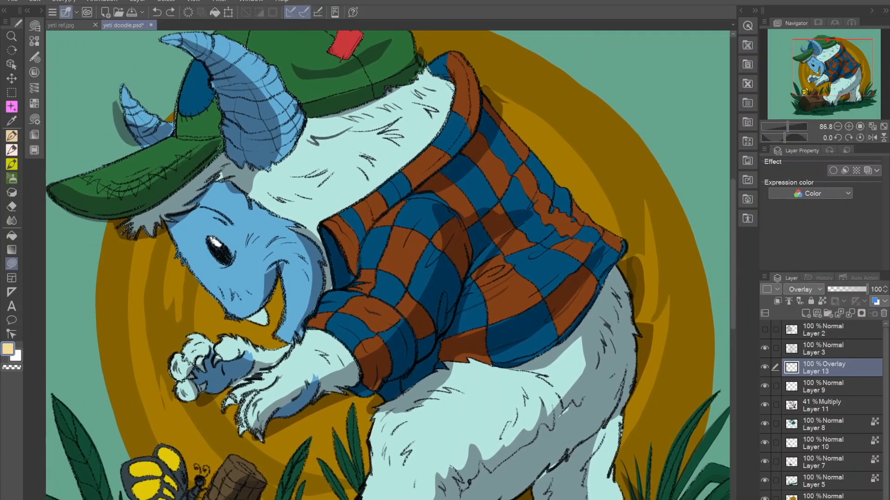
left_click_drag(851, 287, 844, 289)
left_click_drag(407, 184, 391, 197)
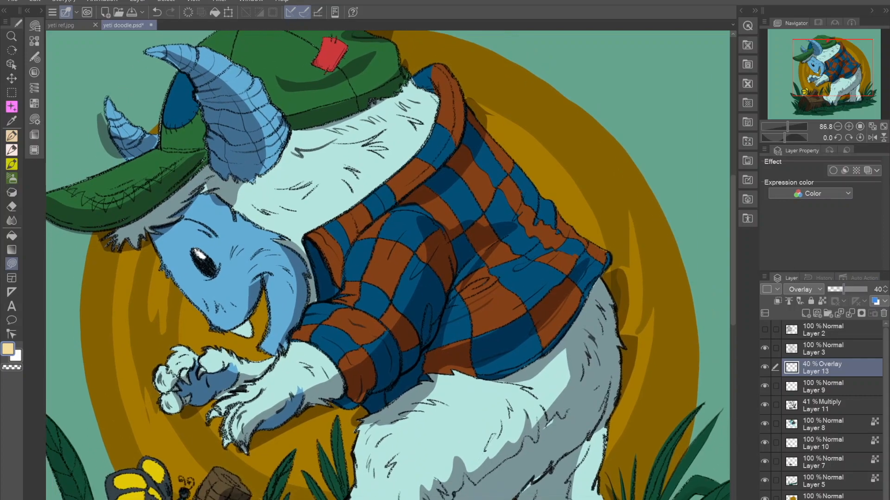
Step: Fill warm highlights on the upper arm and forearm of the shirt sleeve, undoing the last shape
mouse_move(359, 319)
left_mouse_down()
mouse_move(418, 239)
mouse_move(419, 214)
left_mouse_up()
left_click_drag(431, 261, 469, 217)
mouse_move(388, 240)
left_mouse_down()
mouse_move(354, 273)
mouse_move(390, 284)
mouse_move(392, 248)
left_mouse_up()
mouse_move(446, 238)
left_mouse_down()
mouse_move(439, 274)
mouse_move(381, 233)
left_mouse_up()
left_click_drag(424, 307, 409, 235)
left_click_drag(340, 303, 330, 358)
left_click_drag(366, 308, 425, 275)
key("ctrl+z")
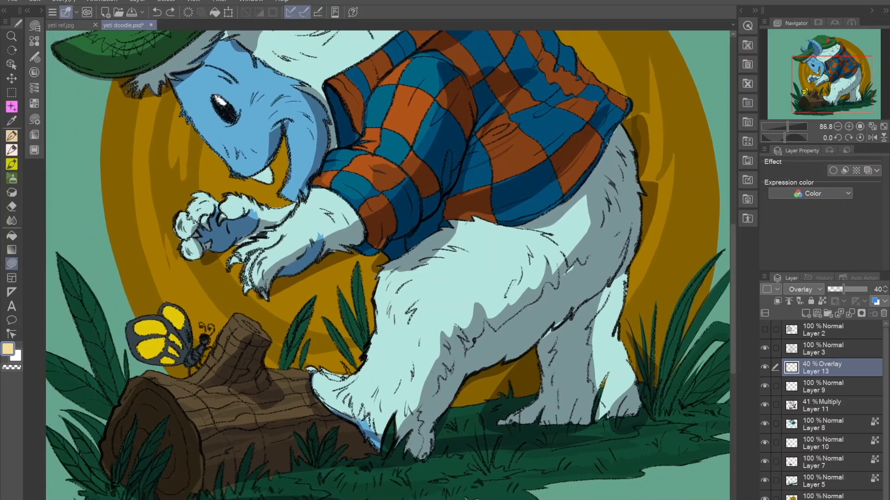
Step: Fill a warm highlight with a jagged fur edge over the front of the thigh, undoing an unwanted shape
mouse_move(380, 319)
left_mouse_down()
mouse_move(474, 284)
mouse_move(485, 224)
left_mouse_up()
mouse_move(418, 297)
left_mouse_down()
mouse_move(514, 218)
mouse_move(501, 256)
mouse_move(441, 323)
mouse_move(421, 304)
left_mouse_up()
left_click_drag(394, 317, 436, 313)
key("ctrl+z")
mouse_move(522, 241)
left_mouse_down()
mouse_move(455, 292)
mouse_move(506, 311)
mouse_move(597, 177)
left_mouse_up()
left_click_drag(494, 261, 484, 276)
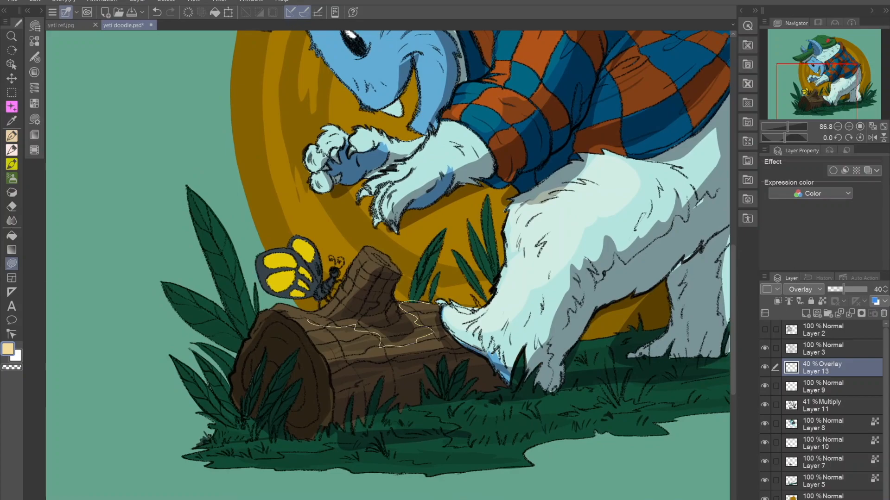
Step: Add warm highlights along the log's upper surface and the lit side of its branch stump
left_click_drag(325, 350, 428, 309)
left_click_drag(363, 284, 376, 295)
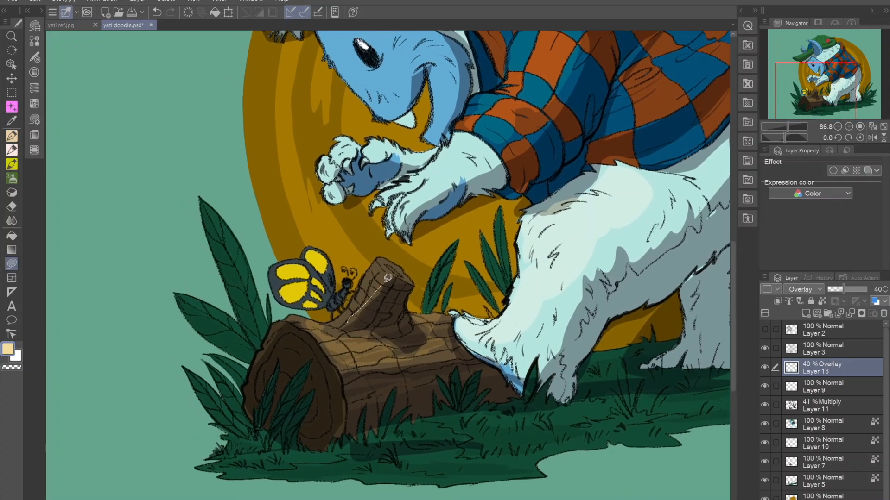
left_click_drag(431, 289, 384, 229)
Step: Lasso-fill a warm highlight along the length of the shirt's collar
left_click_drag(385, 185, 333, 471)
mouse_move(353, 279)
left_mouse_down()
mouse_move(323, 314)
mouse_move(424, 251)
left_mouse_up()
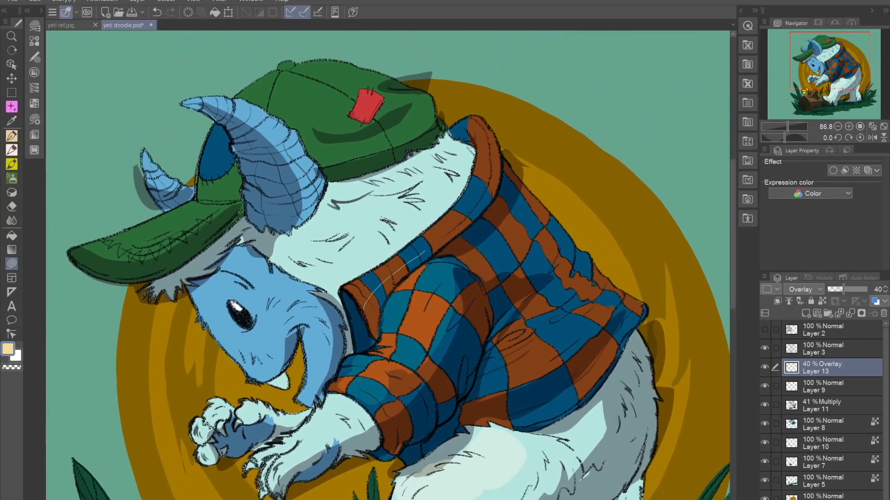
mouse_move(482, 135)
left_mouse_down()
mouse_move(470, 190)
mouse_move(427, 235)
left_mouse_up()
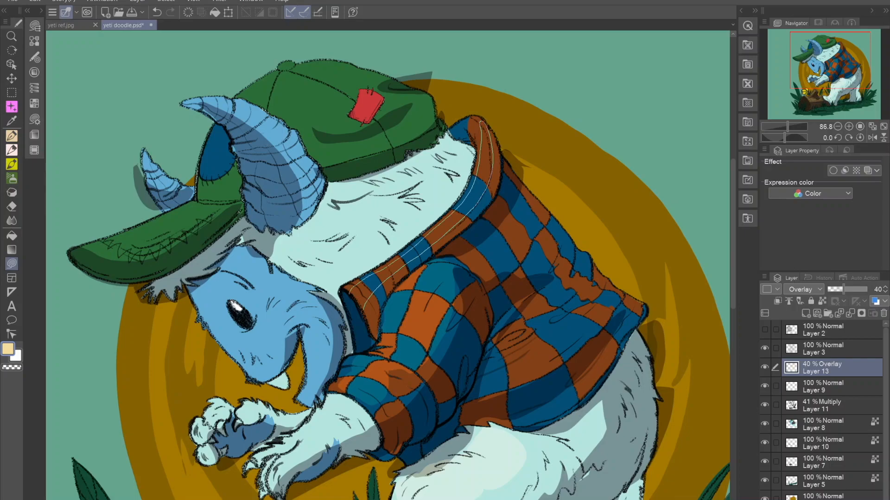
left_click_drag(349, 294, 363, 309)
Step: Lasso-fill a warm highlight over the crown of the green cap
mouse_move(541, 249)
left_mouse_down()
mouse_move(435, 242)
mouse_move(540, 254)
mouse_move(529, 323)
mouse_move(599, 337)
left_mouse_up()
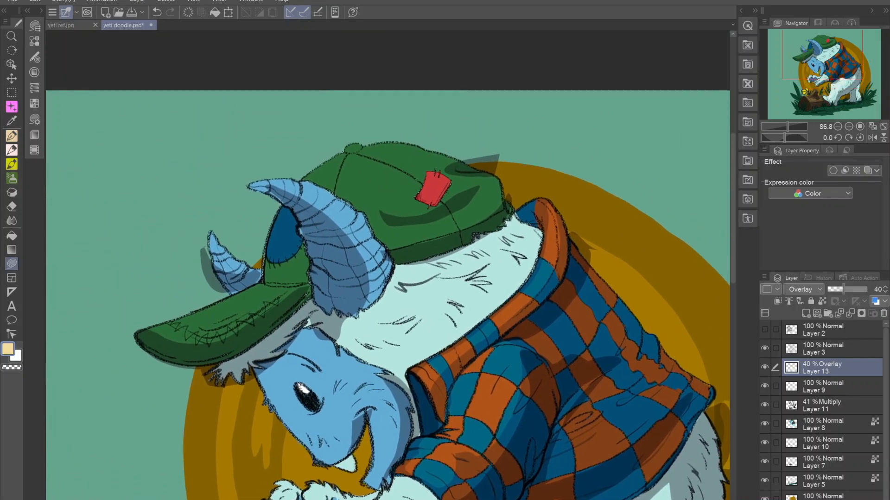
mouse_move(359, 146)
left_mouse_down()
mouse_move(341, 154)
mouse_move(368, 204)
mouse_move(424, 228)
mouse_move(495, 190)
mouse_move(307, 189)
left_mouse_up()
left_click_drag(541, 240, 491, 88)
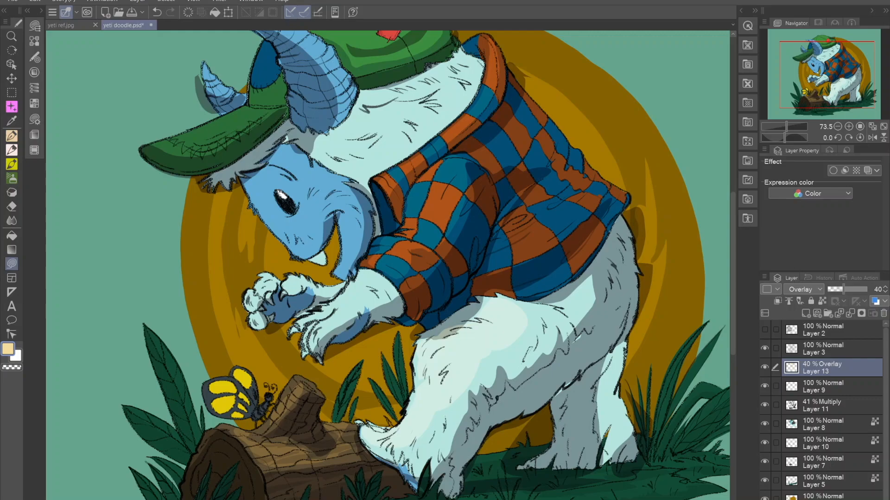
Step: Add warm highlight shapes to the grass on the ground behind the yeti's feet
left_click_drag(692, 457, 416, 249)
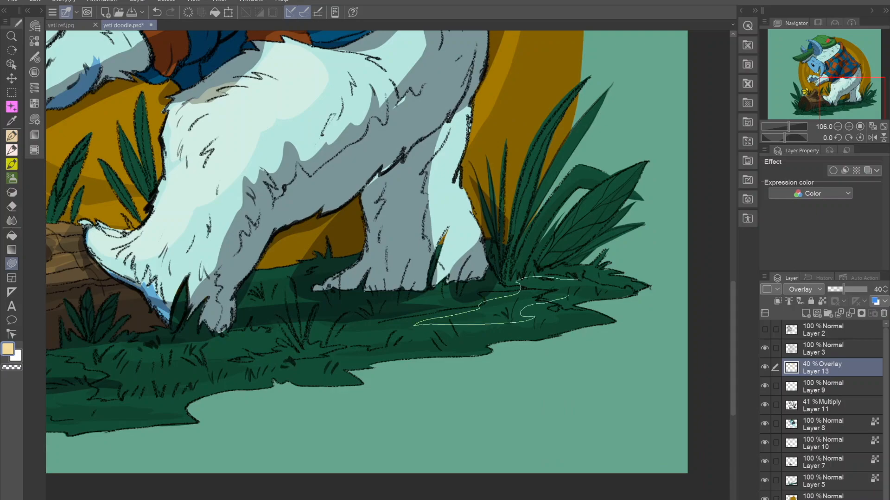
mouse_move(447, 318)
left_mouse_down()
mouse_move(575, 274)
mouse_move(506, 270)
mouse_move(369, 304)
mouse_move(533, 298)
mouse_move(573, 277)
left_mouse_up()
left_click_drag(386, 284, 616, 257)
mouse_move(533, 280)
left_mouse_down()
mouse_move(417, 288)
mouse_move(428, 322)
mouse_move(526, 319)
mouse_move(541, 294)
mouse_move(533, 283)
left_mouse_up()
left_click_drag(657, 242, 402, 376)
scroll(491, 324, "down", 5)
left_click_drag(524, 308, 560, 387)
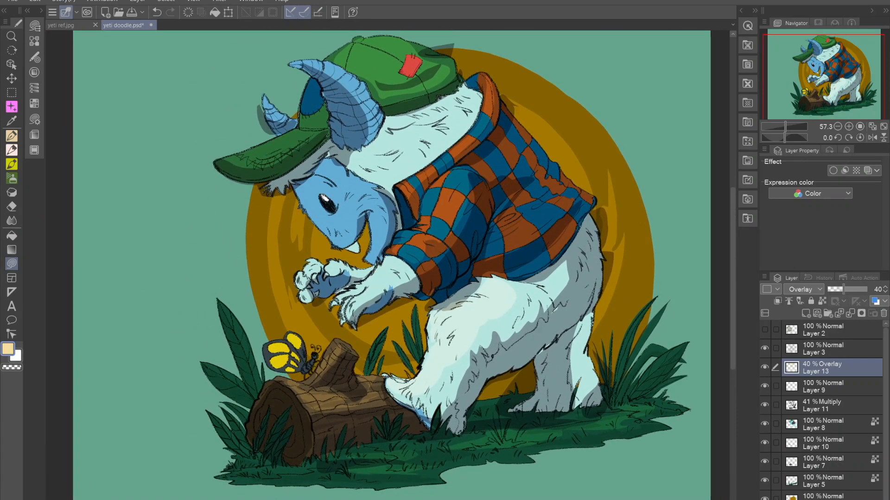
Step: Compare the drawing with and without the 40% Overlay highlight layer
left_click(764, 368)
left_click(764, 367)
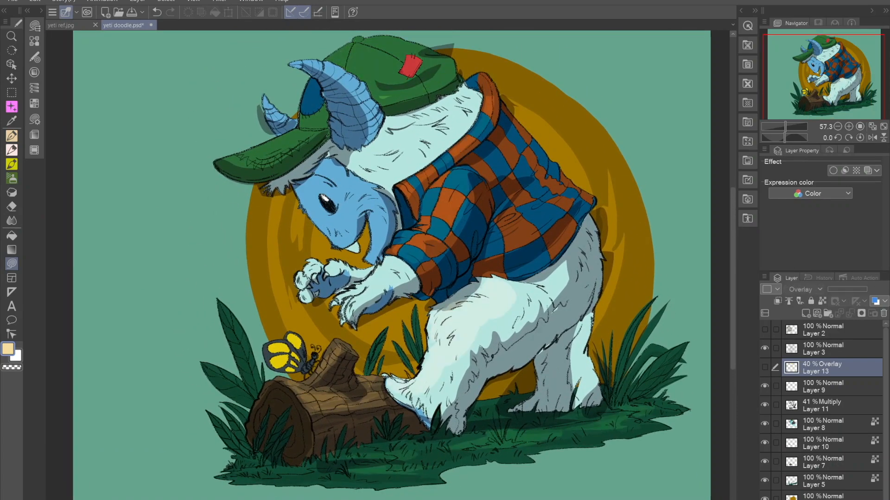
left_click(765, 368)
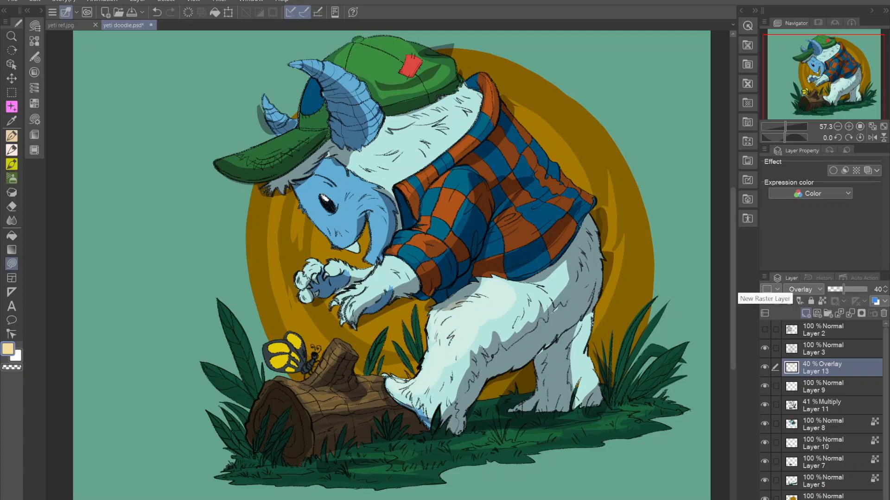
Step: Lasso-fill a warm highlight over the top of the cap's brim
scroll(310, 132, "up", 5)
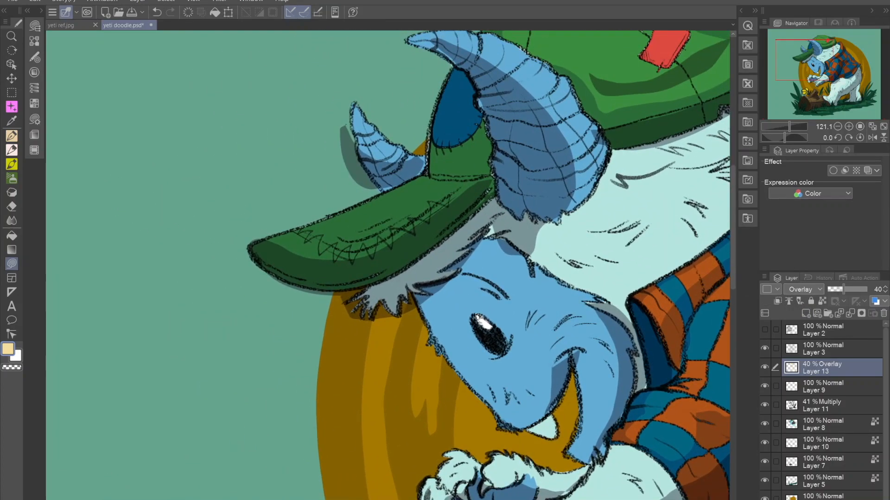
mouse_move(279, 250)
left_mouse_down()
mouse_move(443, 210)
mouse_move(465, 184)
left_mouse_up()
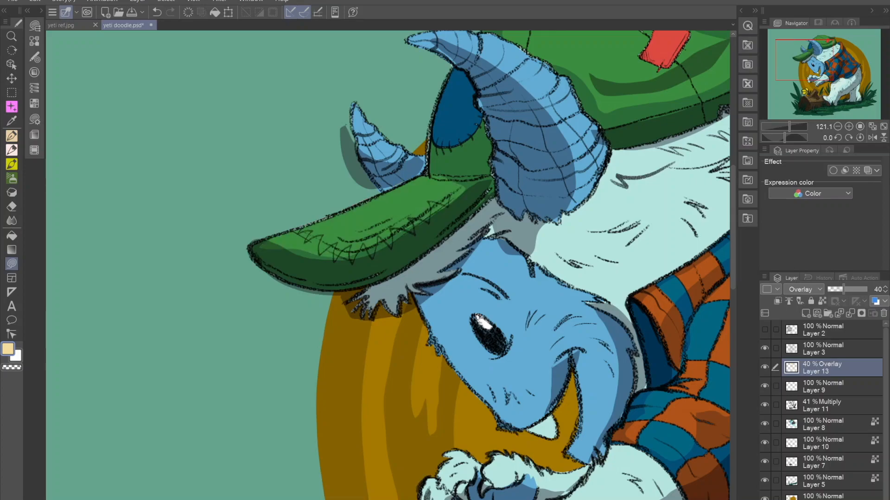
scroll(559, 238, "down", 8)
left_click_drag(547, 284, 401, 268)
scroll(401, 268, "up", 4)
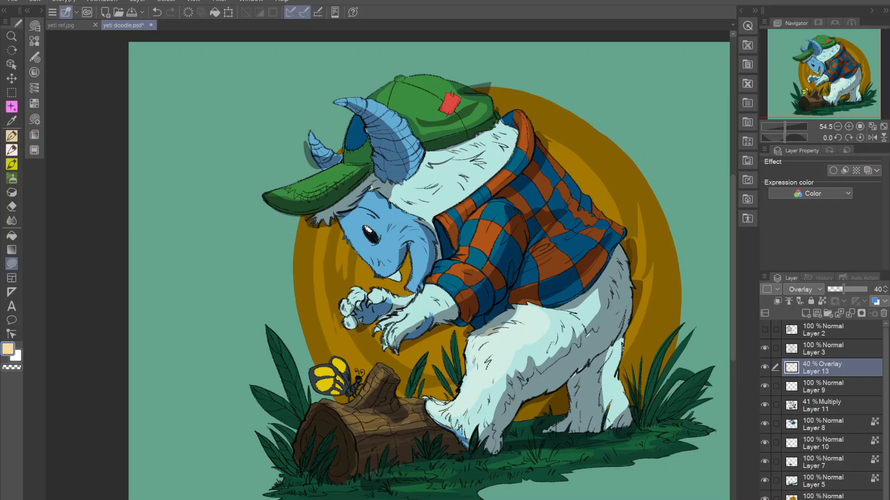
left_click_drag(401, 268, 361, 240)
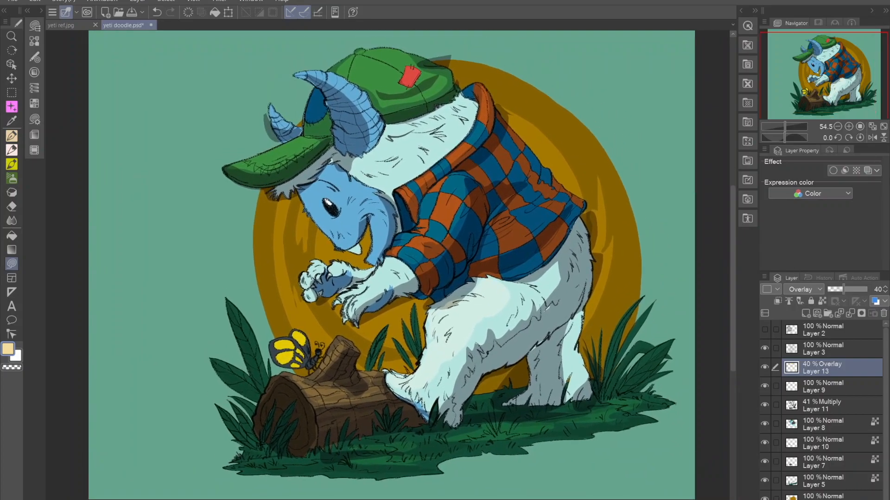
Step: Check the shading layers' effect, leaving the 40% Overlay highlights and the 41% Multiply shadows hidden
left_click(765, 386)
left_click(765, 386)
left_click(765, 405)
left_click(765, 405)
left_click(765, 367)
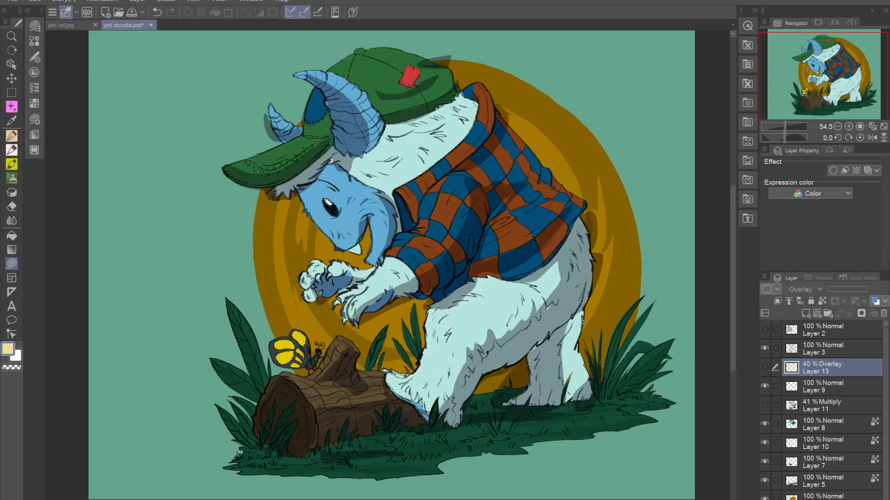
left_click(765, 405)
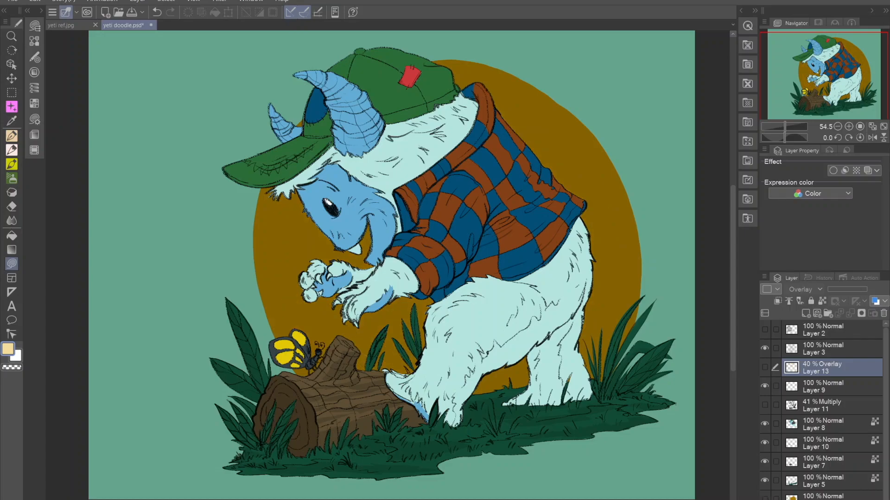
left_click_drag(463, 218, 426, 227)
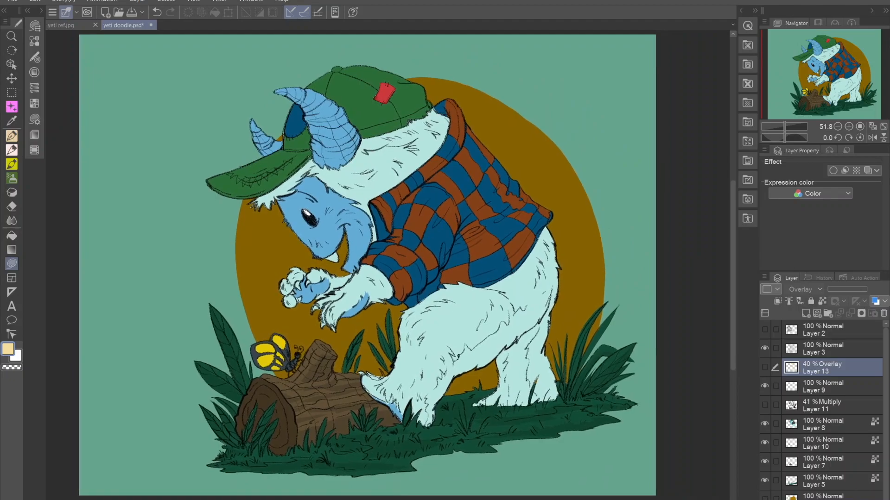
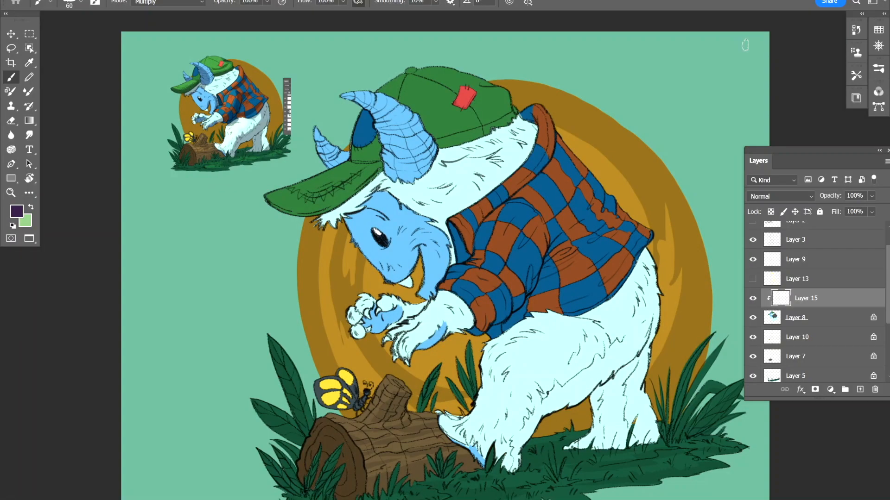
Step: In Photoshop, brush dark purple shadows on the fur under the cap brim, around the large horn and across the forehead
scroll(227, 93, "up", 5)
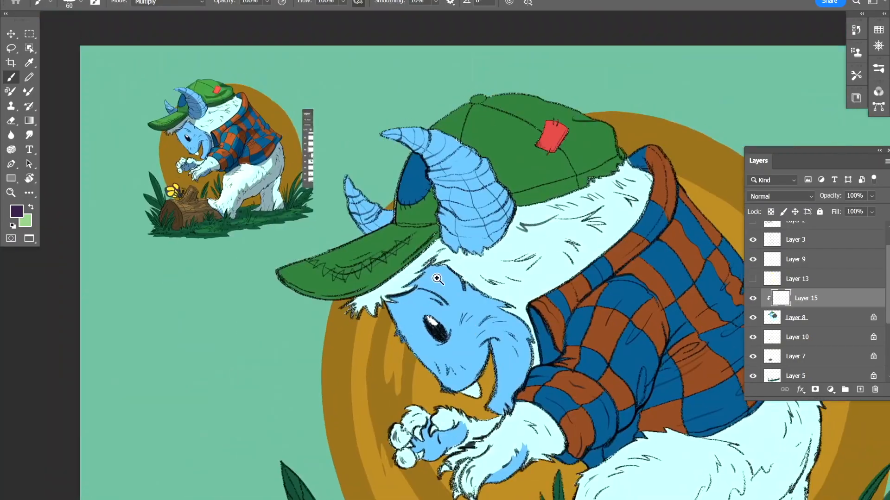
left_click_drag(695, 394, 484, 204)
left_click_drag(538, 160, 446, 209)
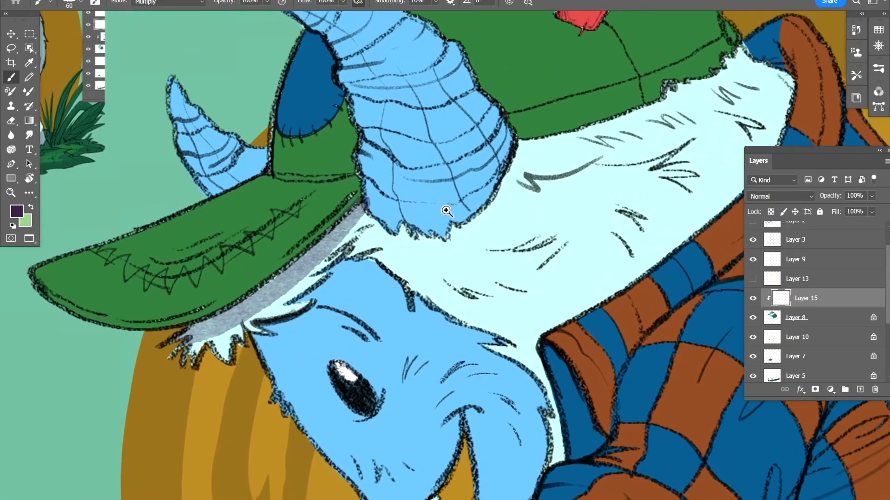
scroll(447, 209, "down", 2)
left_click_drag(463, 148, 397, 202)
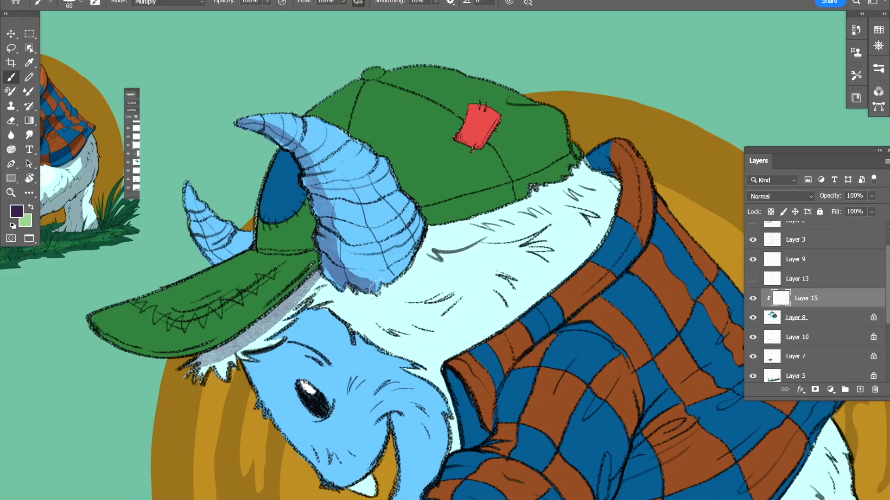
scroll(364, 332, "down", 2)
left_click_drag(503, 266, 451, 223)
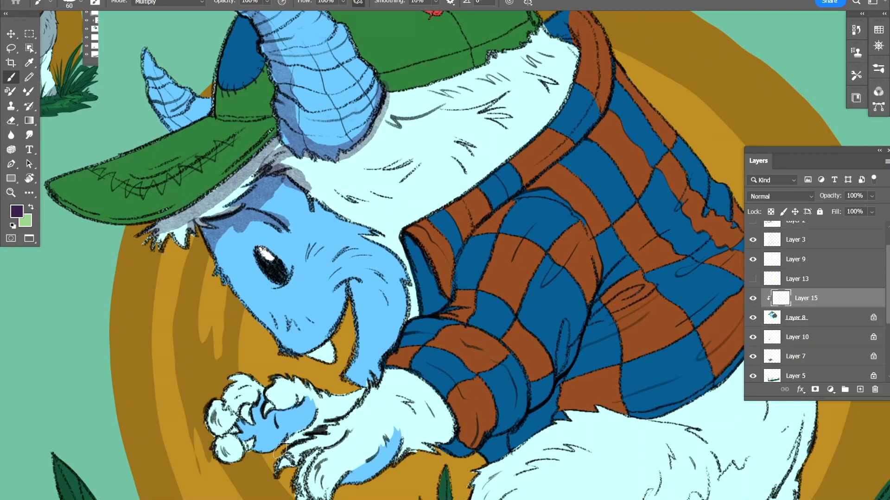
Step: Set the clipped shadow layer's blending mode to Multiply and brush shadows on the front folds of the shirt collar
left_click_drag(627, 110, 556, 126)
left_click(781, 196)
left_click(762, 246)
mouse_move(479, 231)
left_mouse_down()
mouse_move(524, 195)
mouse_move(501, 136)
left_mouse_up()
left_click_drag(362, 170, 388, 242)
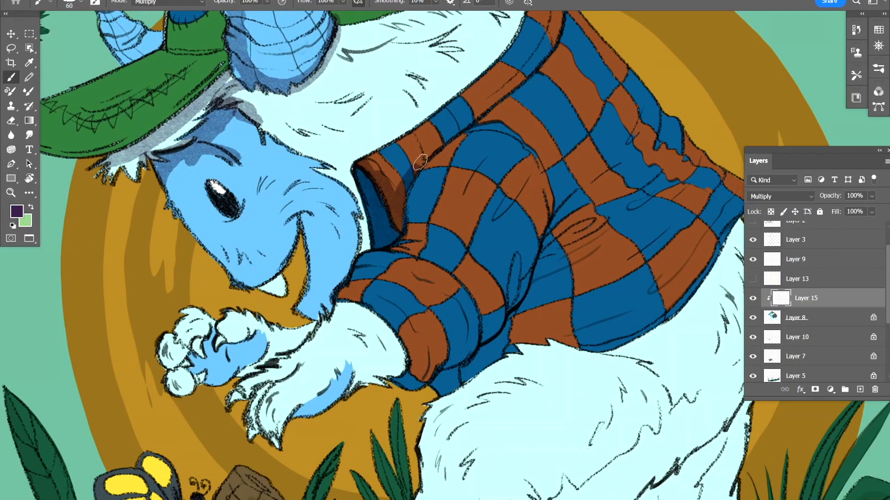
left_click_drag(413, 171, 452, 194)
left_click_drag(411, 227, 422, 248)
Step: Enlarge the brush and shade the white neck fur beside the collar and the collar's lower edge
key("]")
left_click_drag(467, 84, 328, 324)
left_click_drag(311, 380, 369, 354)
mouse_move(480, 81)
left_mouse_down()
mouse_move(501, 139)
mouse_move(350, 370)
left_mouse_up()
left_click_drag(437, 228, 479, 230)
left_click_drag(320, 297, 366, 408)
left_click_drag(371, 324, 404, 247)
Step: Shade around the eye, cheek and snout of the blue face with a smaller brush
key("[")
key("[")
mouse_move(376, 263)
left_mouse_down()
mouse_move(365, 256)
mouse_move(339, 318)
left_mouse_up()
mouse_move(348, 278)
left_mouse_down()
mouse_move(399, 276)
mouse_move(337, 236)
mouse_move(340, 205)
left_mouse_up()
mouse_move(300, 170)
left_mouse_down()
mouse_move(322, 176)
mouse_move(448, 267)
left_mouse_up()
Step: Enlarge the brush to 70 px and shade the underside of the cap's brim and the horns
key("]")
key("]")
left_click_drag(459, 166, 398, 218)
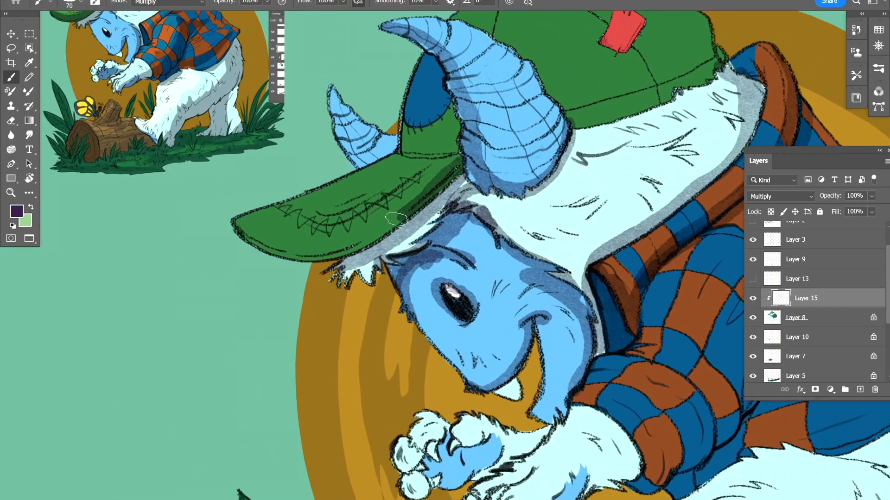
left_click_drag(343, 232, 244, 333)
left_click_drag(241, 211, 297, 246)
left_click_drag(334, 241, 286, 287)
mouse_move(296, 249)
left_mouse_down()
mouse_move(254, 288)
mouse_move(300, 297)
left_mouse_up()
Step: Brush shadows along the cap's seams and lower band, undoing two stray strokes
mouse_move(352, 157)
left_mouse_down()
mouse_move(320, 157)
mouse_move(310, 202)
left_mouse_up()
mouse_move(338, 147)
left_mouse_down()
mouse_move(324, 139)
mouse_move(399, 175)
left_mouse_up()
left_click_drag(407, 177, 449, 200)
key("ctrl+z")
key("ctrl+z")
left_click_drag(334, 131, 418, 166)
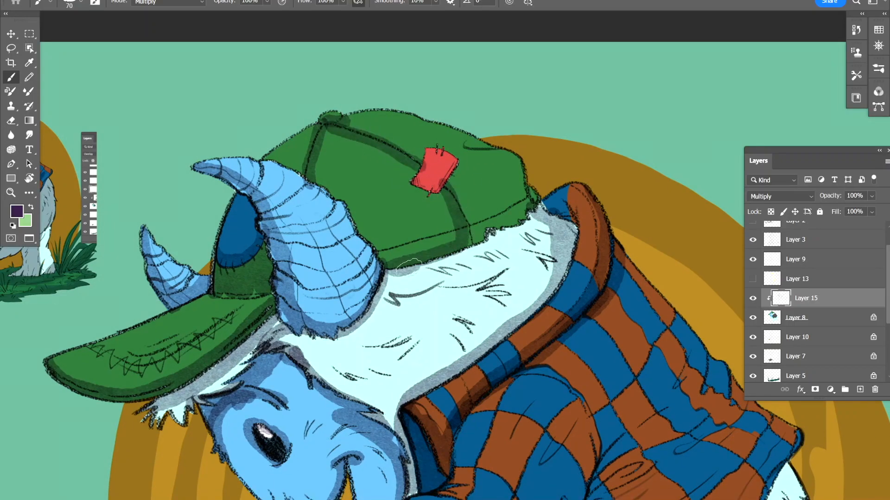
Step: Shade the back of the cap, its rear fold and the area around the red patch
left_click_drag(494, 152, 466, 145)
left_click_drag(521, 167, 560, 122)
mouse_move(486, 144)
left_mouse_down()
mouse_move(498, 174)
mouse_move(414, 211)
left_mouse_up()
left_click_drag(452, 129, 468, 141)
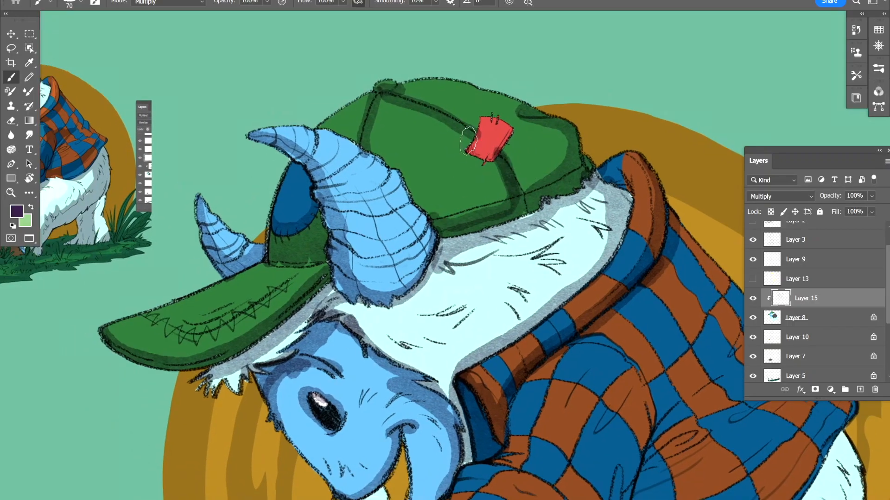
left_click_drag(424, 102, 325, 60)
Step: Brush shadows on the forearm fur below the cuff and across both hands and palms
left_click_drag(380, 408, 412, 190)
left_click_drag(371, 261, 427, 283)
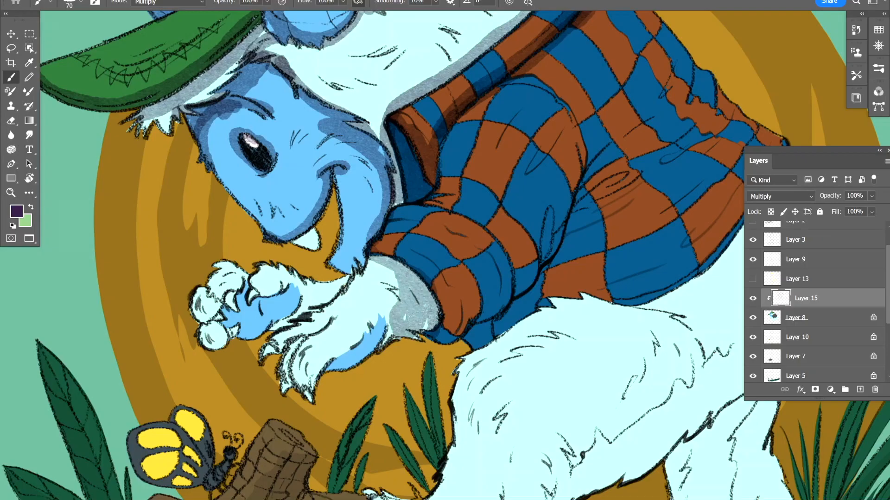
mouse_move(254, 281)
left_mouse_down()
mouse_move(317, 364)
mouse_move(401, 411)
left_mouse_up()
key("[")
left_click_drag(382, 144, 247, 207)
Step: Shade the lower cuff and underside of the plaid shirt sleeve with an 80 px brush
left_click_drag(526, 343, 433, 264)
mouse_move(621, 295)
left_mouse_down()
mouse_move(443, 186)
mouse_move(415, 257)
left_mouse_up()
left_click_drag(268, 273, 294, 311)
mouse_move(261, 280)
left_mouse_down()
mouse_move(298, 352)
mouse_move(303, 274)
mouse_move(338, 292)
mouse_move(322, 354)
left_mouse_up()
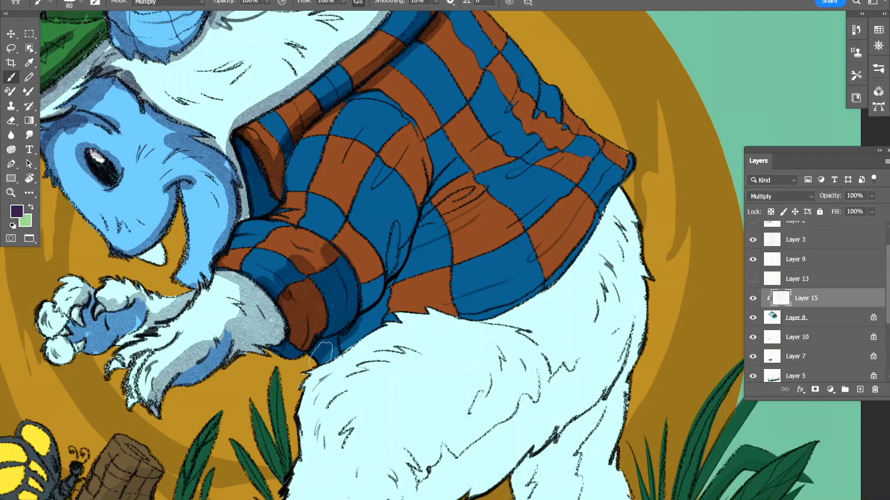
left_click_drag(438, 193, 402, 280)
Step: Brush shadows along the shirt's hem and the folds across its back and side
mouse_move(394, 308)
left_mouse_down()
mouse_move(500, 304)
mouse_move(618, 181)
left_mouse_up()
mouse_move(524, 267)
left_mouse_down()
mouse_move(439, 272)
mouse_move(524, 232)
left_mouse_up()
mouse_move(575, 135)
left_mouse_down()
mouse_move(546, 131)
mouse_move(510, 224)
left_mouse_up()
left_click_drag(510, 216, 503, 160)
mouse_move(371, 241)
left_mouse_down()
mouse_move(312, 410)
mouse_move(286, 435)
left_mouse_up()
mouse_move(536, 487)
left_mouse_down()
mouse_move(550, 228)
mouse_move(457, 262)
left_mouse_up()
Step: Enlarge the brush to 100 px and shade the far hind leg beneath the thigh
key("bracketright")
key("bracketright")
left_click_drag(486, 241, 401, 327)
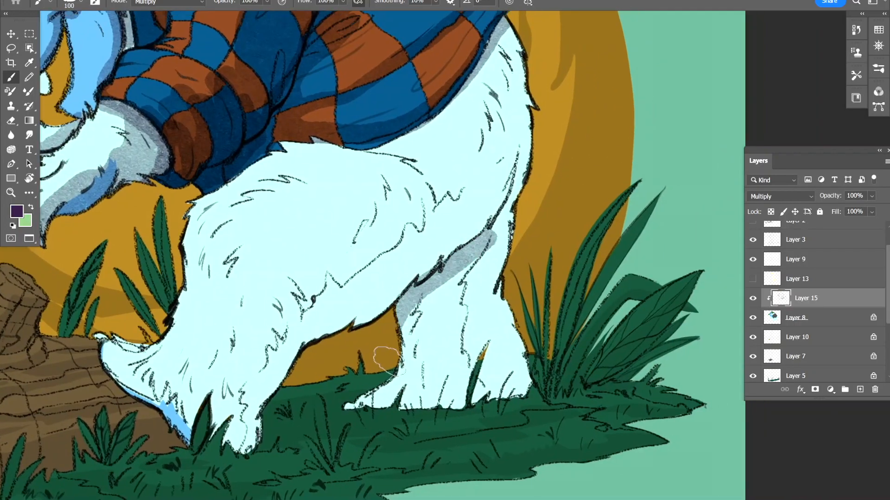
left_click_drag(388, 361, 479, 415)
left_click_drag(463, 361, 526, 183)
Step: Brush broad shadows down the rump, the back of the near leg and the underside of its thigh
left_click_drag(366, 170, 376, 271)
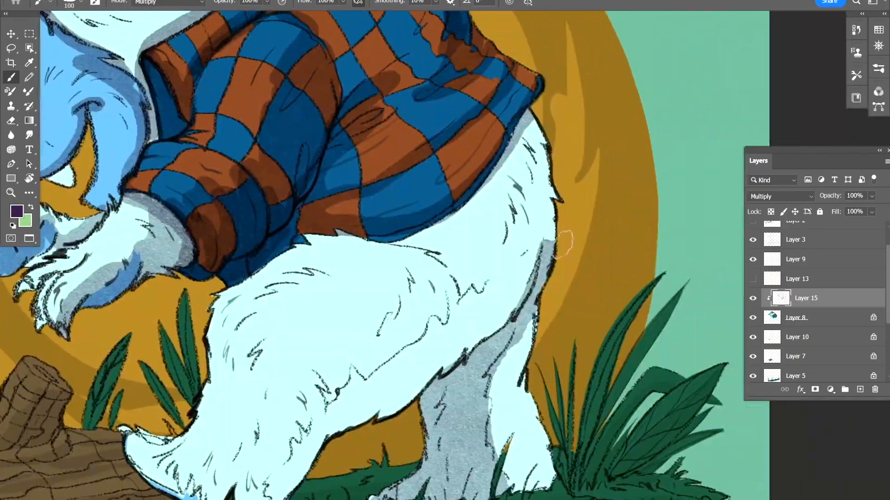
mouse_move(551, 278)
left_mouse_down()
mouse_move(510, 116)
mouse_move(314, 430)
mouse_move(431, 371)
mouse_move(526, 178)
mouse_move(410, 235)
mouse_move(496, 193)
left_mouse_up()
left_click_drag(518, 191, 413, 190)
left_click_drag(514, 237, 406, 218)
key("bracketright")
key("bracketright")
key("bracketright")
key("bracketright")
mouse_move(544, 223)
left_mouse_down()
mouse_move(417, 408)
mouse_move(543, 284)
mouse_move(723, 225)
left_mouse_up()
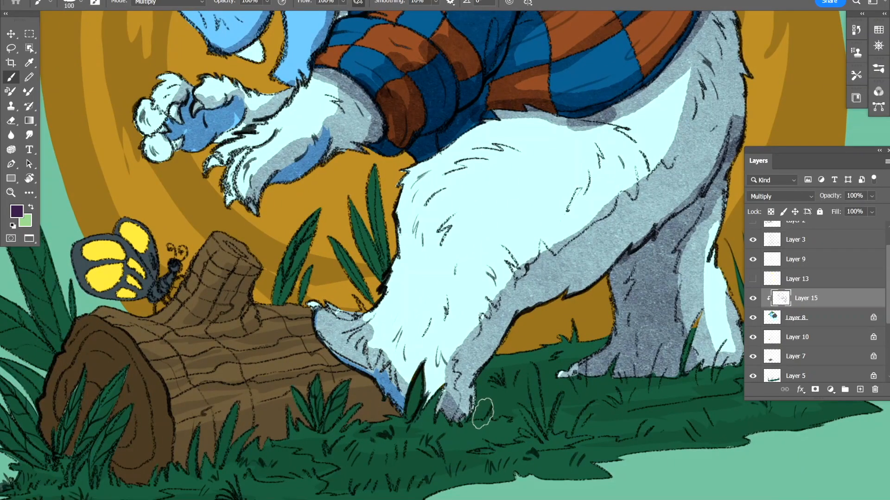
Step: Add shadows to the near foot and the front of the thigh, undoing one stroke
left_click_drag(389, 344, 444, 378)
left_click_drag(406, 262, 413, 315)
left_click_drag(413, 236, 431, 308)
key("ctrl+z")
mouse_move(498, 195)
left_mouse_down()
mouse_move(451, 264)
mouse_move(507, 208)
left_mouse_up()
left_click_drag(355, 280, 316, 316)
left_click_drag(483, 244, 476, 362)
mouse_move(339, 178)
left_mouse_down()
mouse_move(497, 234)
mouse_move(481, 233)
left_mouse_up()
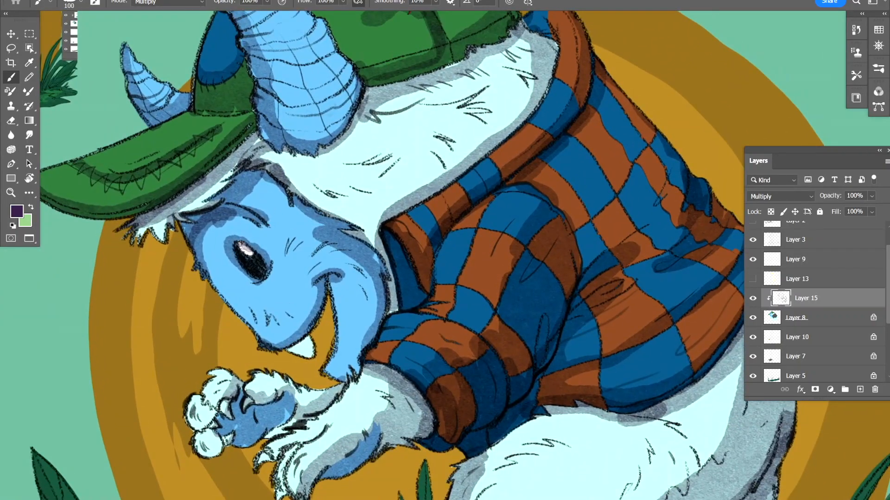
Step: Try shading with the AF_Watercolor_Blurred_Transparency brush, undoing the test stroke
left_click(80, 2)
left_click_drag(360, 250, 352, 210)
scroll(353, 209, "up", 3)
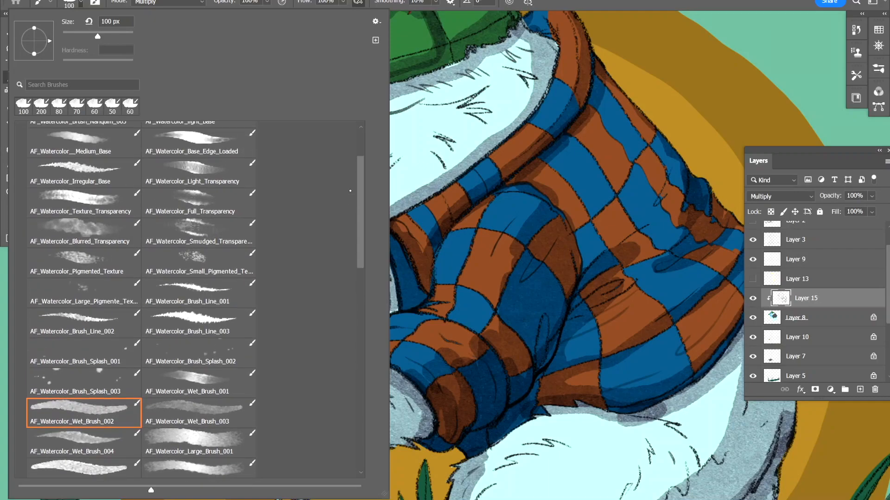
double_click(79, 243)
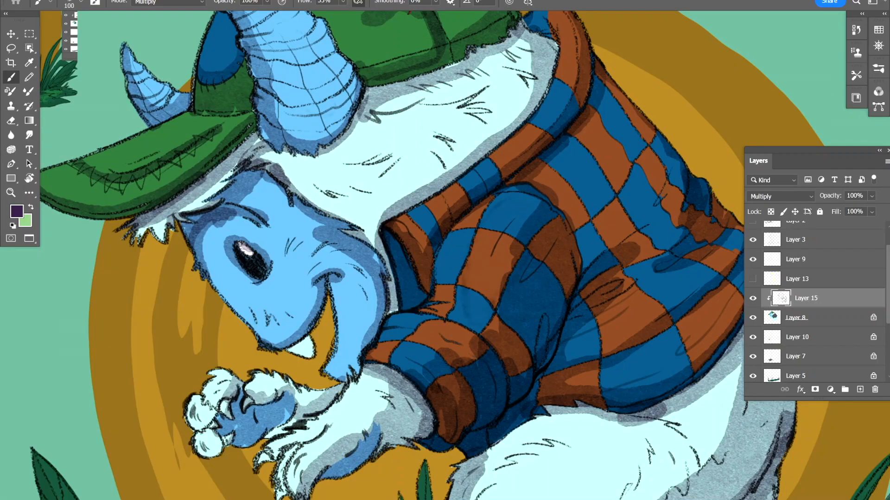
left_click_drag(546, 43, 432, 132)
left_click_drag(387, 219, 298, 283)
key("ctrl+z")
Step: Switch to the AF_watercolor_Brush_Watercolor texture brush at 95 px, undoing a test stroke
left_click(80, 3)
left_click_drag(359, 205, 359, 300)
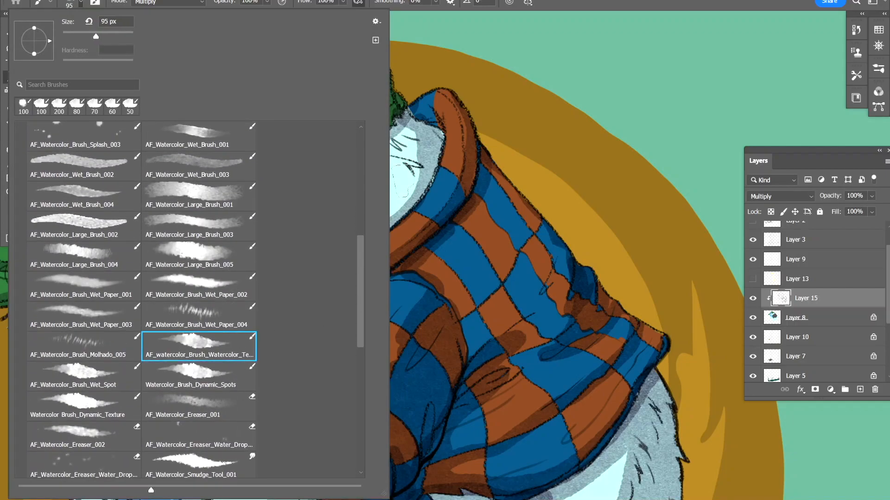
left_click_drag(401, 220, 342, 257)
key("ctrl+z")
Step: Brush textured shadows onto the lower sleeve and the shirt folds behind the arm
left_click_drag(152, 297, 248, 245)
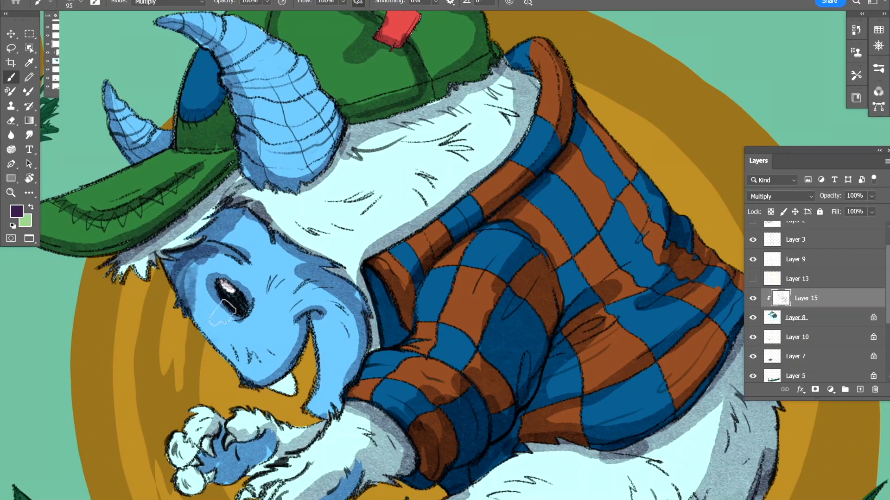
left_click_drag(393, 243, 370, 174)
left_click_drag(403, 386, 392, 254)
left_click_drag(324, 190, 240, 274)
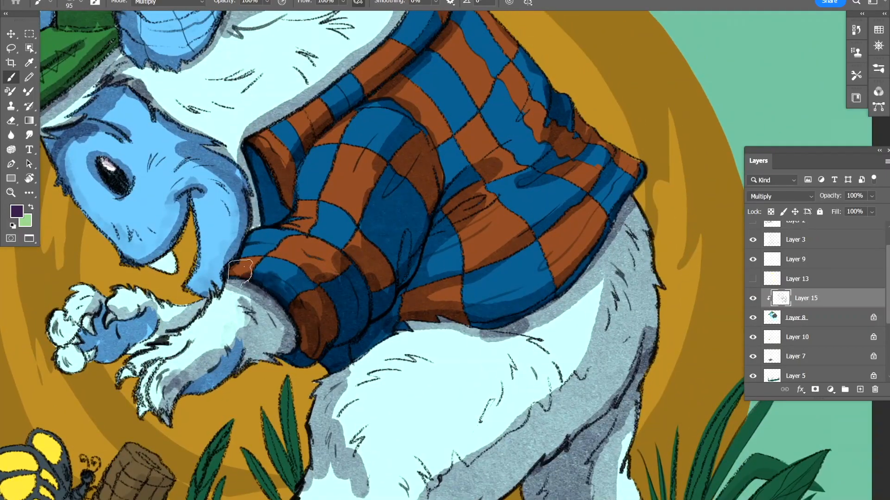
left_click_drag(372, 260, 388, 307)
left_click_drag(356, 271, 330, 263)
left_click_drag(394, 297, 379, 258)
left_click_drag(406, 249, 398, 291)
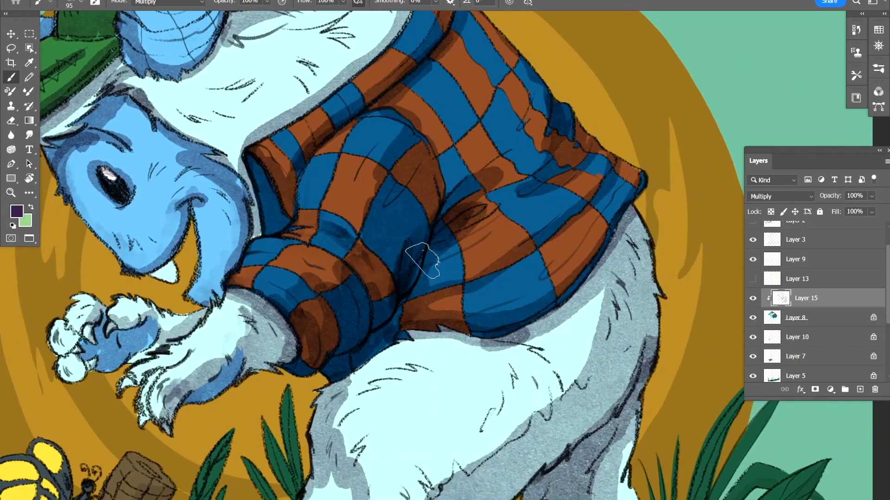
Step: Try dark textured shadows on the upper part of the far leg, undoing the last two strokes
scroll(421, 259, "down", 5)
left_click_drag(443, 404, 414, 392)
mouse_move(364, 401)
left_mouse_down()
mouse_move(480, 323)
mouse_move(449, 288)
left_mouse_up()
mouse_move(517, 244)
left_mouse_down()
mouse_move(478, 301)
mouse_move(512, 343)
mouse_move(428, 377)
left_mouse_up()
left_click_drag(477, 290, 491, 278)
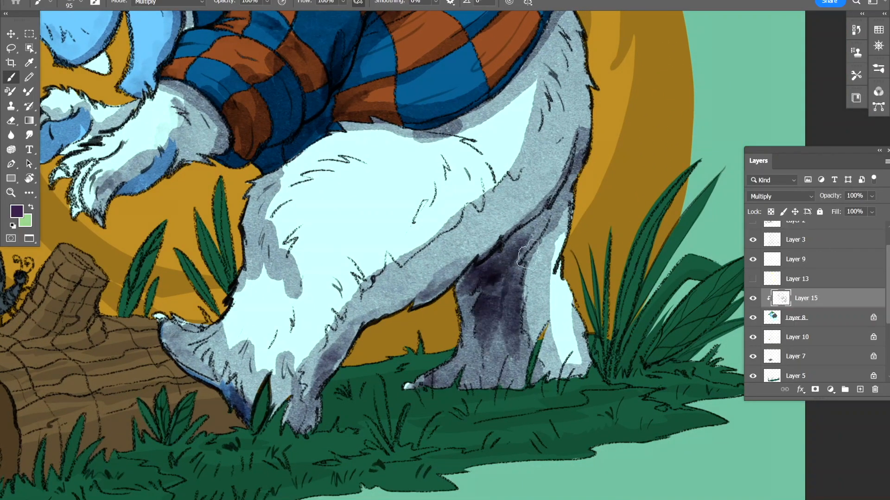
left_click_drag(528, 255, 474, 263)
key("ctrl+z")
key("ctrl+z")
Step: Brush shading along the near thigh's underside, the back of the leg and the rump
mouse_move(416, 301)
left_mouse_down()
mouse_move(443, 280)
mouse_move(415, 355)
mouse_move(369, 389)
left_mouse_up()
left_click_drag(519, 264, 484, 348)
left_click_drag(489, 250, 497, 176)
mouse_move(532, 151)
left_mouse_down()
mouse_move(549, 246)
mouse_move(560, 243)
left_mouse_up()
left_click_drag(475, 283, 431, 368)
mouse_move(489, 312)
left_mouse_down()
mouse_move(513, 239)
mouse_move(445, 355)
left_mouse_up()
left_click_drag(452, 320, 488, 342)
left_click_drag(489, 292, 438, 415)
left_click_drag(451, 398, 352, 472)
left_click_drag(436, 362, 463, 324)
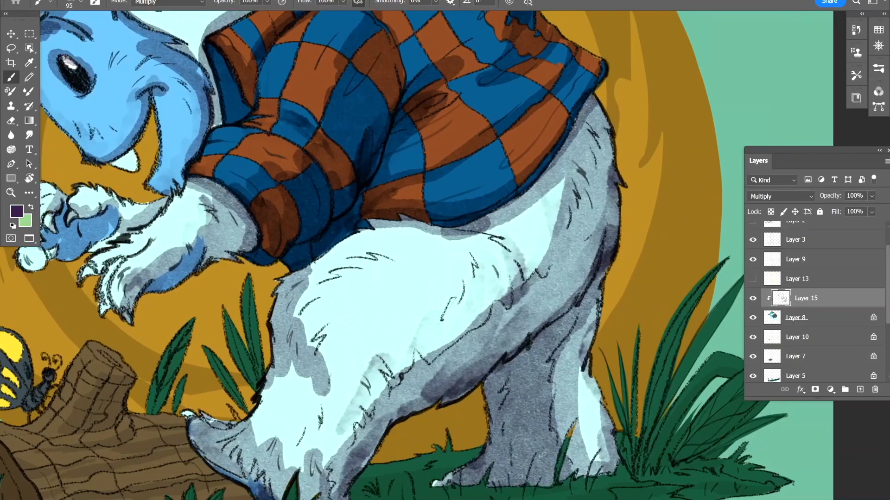
left_click_drag(445, 209, 486, 358)
Step: Try a changed brush with strokes across the near thigh, undoing both of them
left_click(81, 2)
left_click_drag(533, 209, 491, 324)
key("ctrl+z")
key("bracketleft")
key("bracketleft")
key("bracketleft")
mouse_move(536, 362)
left_mouse_down()
mouse_move(522, 222)
mouse_move(556, 287)
mouse_move(380, 454)
mouse_move(405, 416)
mouse_move(405, 443)
left_mouse_up()
key("ctrl+z")
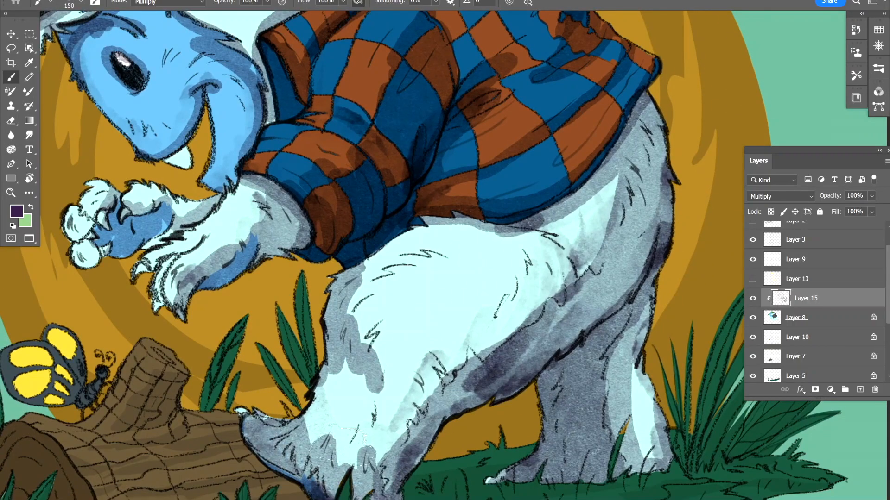
Step: Shade the near foot, pick another watercolor brush, and add streaky shading to the thigh and rump
left_click_drag(267, 431, 272, 477)
left_click(81, 2)
scroll(199, 224, "up", 1)
left_click(199, 224)
left_click_drag(599, 284, 623, 238)
left_click_drag(556, 287, 510, 216)
key("bracketleft")
left_click_drag(547, 371, 487, 435)
left_click_drag(440, 362, 504, 370)
left_click_drag(487, 348, 419, 403)
Step: Add textured shading to the shirt and the neck fur, reducing the brush to 60 px
left_click_drag(301, 449, 394, 250)
mouse_move(572, 137)
left_mouse_down()
mouse_move(554, 260)
mouse_move(602, 301)
left_mouse_up()
left_click_drag(544, 209, 457, 324)
mouse_move(464, 352)
left_mouse_down()
mouse_move(505, 257)
mouse_move(427, 329)
left_mouse_up()
key("bracketleft")
key("bracketleft")
left_click_drag(431, 211, 362, 253)
left_click_drag(352, 287, 449, 261)
key("bracketleft")
left_click_drag(473, 125, 371, 236)
left_click_drag(361, 223, 417, 228)
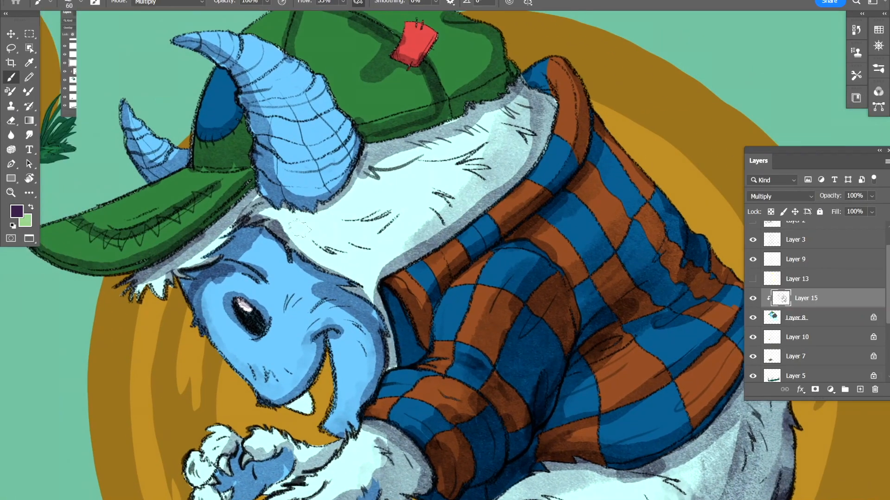
Step: Brush soft shadows on the fur below the near horn and around the brow and cheek
left_click_drag(359, 158, 278, 215)
left_click_drag(352, 181, 288, 245)
mouse_move(345, 271)
left_mouse_down()
mouse_move(316, 241)
mouse_move(354, 282)
left_mouse_up()
left_click_drag(324, 287, 362, 228)
left_click_drag(295, 180, 238, 253)
left_click_drag(298, 176, 329, 200)
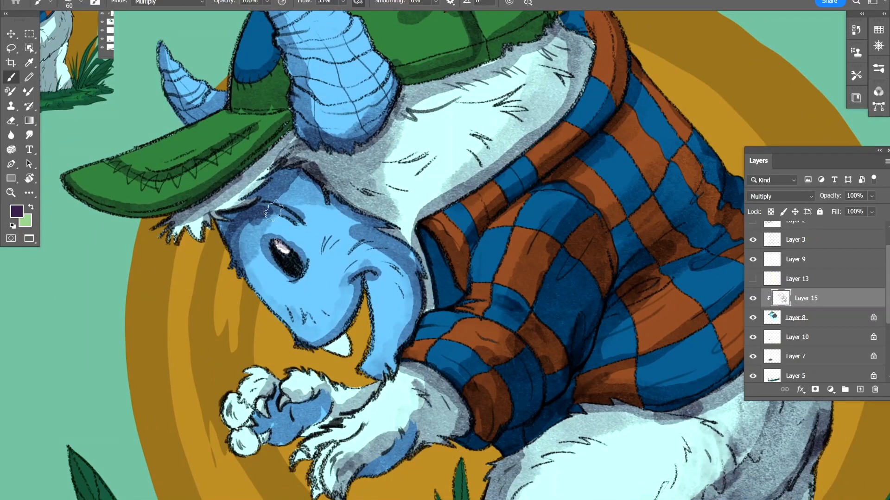
left_click_drag(241, 234, 318, 336)
left_click_drag(324, 329, 322, 284)
left_click_drag(373, 189, 411, 287)
Step: Try the shading layer at 68% opacity, returning it to 100%
left_click_drag(860, 209, 866, 209)
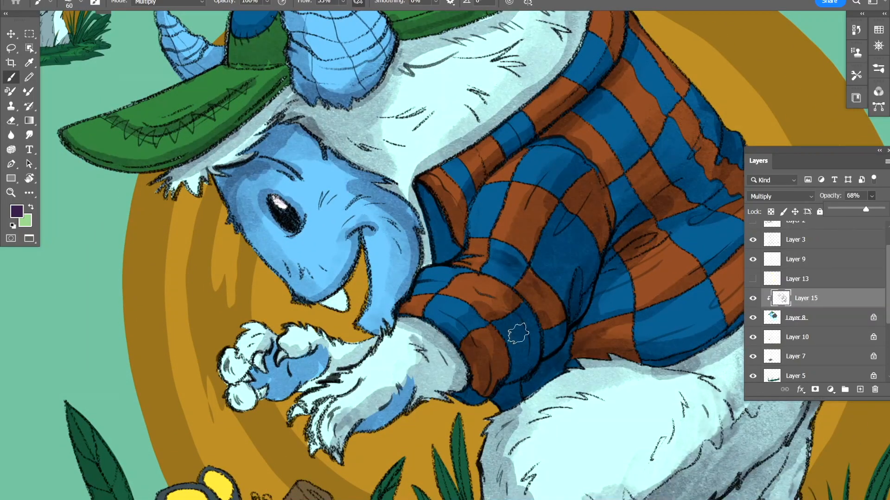
left_click_drag(407, 153, 381, 343)
left_click(871, 195)
left_click_drag(866, 209, 881, 210)
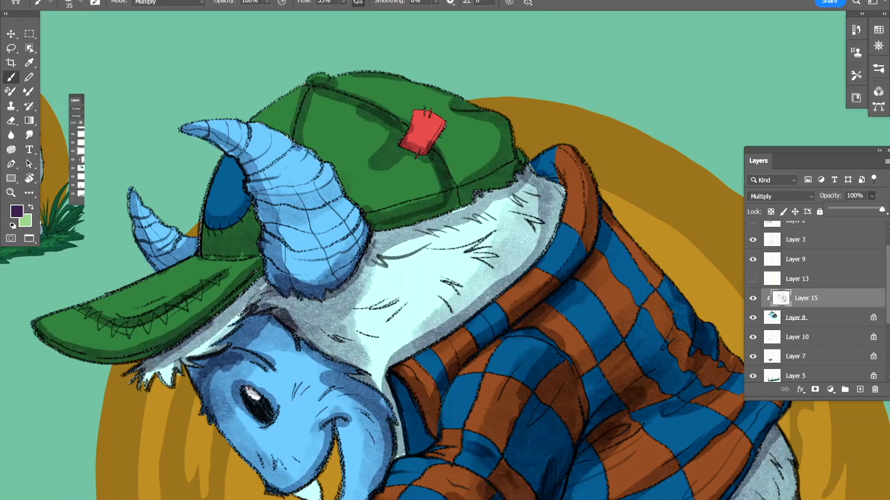
Step: Shade the near horn and the front edge of the cap's crown with a smaller brush
left_click_drag(284, 252, 324, 308)
key("[")
left_click_drag(360, 219, 305, 243)
left_click_drag(289, 187, 283, 206)
mouse_move(284, 207)
left_mouse_down()
mouse_move(342, 143)
mouse_move(436, 107)
left_mouse_up()
Step: Brush textured shadows over the cap's crown, around the red patch and along its lower band
key("]")
left_click_drag(488, 192, 488, 115)
mouse_move(413, 268)
left_mouse_down()
mouse_move(493, 206)
mouse_move(423, 140)
left_mouse_up()
left_click_drag(472, 214, 436, 248)
mouse_move(476, 109)
left_mouse_down()
mouse_move(348, 233)
mouse_move(410, 166)
left_mouse_up()
key("[")
mouse_move(476, 99)
left_mouse_down()
mouse_move(491, 171)
mouse_move(457, 171)
left_mouse_up()
mouse_move(418, 212)
left_mouse_down()
mouse_move(449, 218)
mouse_move(382, 211)
left_mouse_up()
left_click_drag(382, 165, 382, 211)
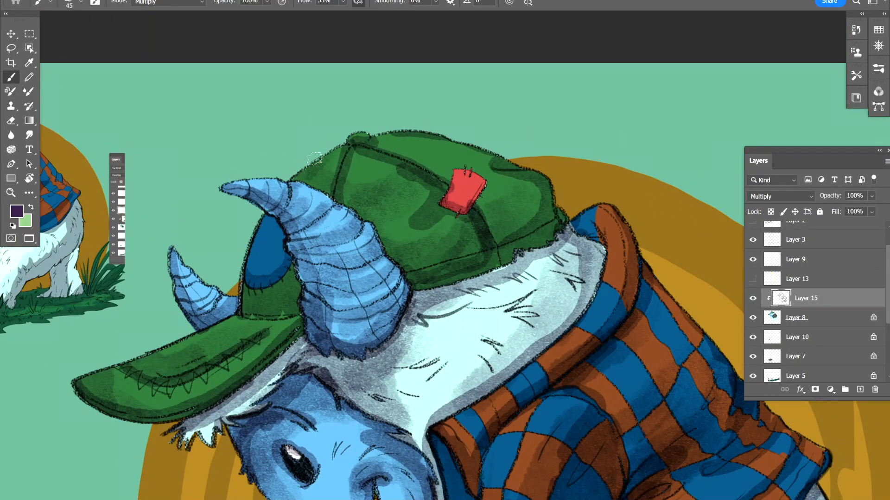
Step: Shade the raised paw's fingers and the fur of the forearm
scroll(315, 159, "down", 5)
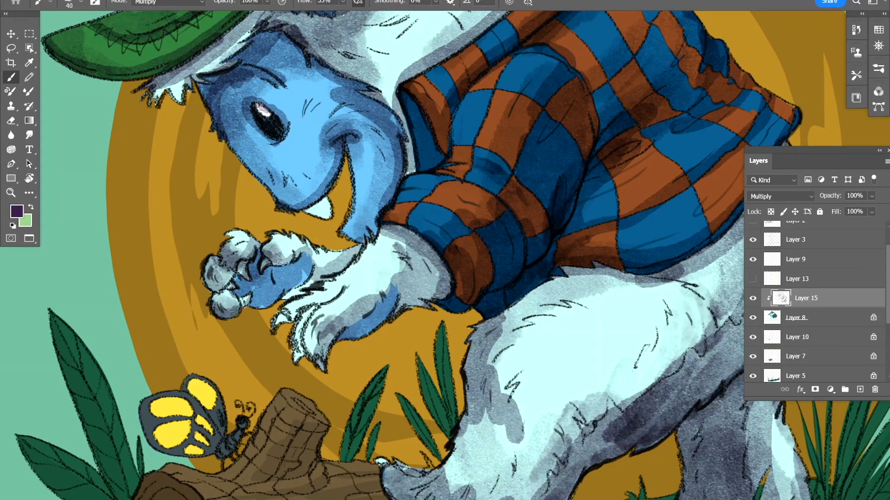
scroll(282, 261, "down", 2)
left_click_drag(287, 227, 248, 246)
scroll(296, 232, "down", 1)
mouse_move(334, 188)
left_mouse_down()
mouse_move(291, 218)
mouse_move(279, 263)
left_mouse_up()
left_click_drag(445, 278, 322, 260)
left_click_drag(356, 313, 307, 398)
Step: Brush deeper shadows over the front of the near thigh, below the shirt hem and on the far leg
mouse_move(524, 231)
left_mouse_down()
mouse_move(468, 300)
mouse_move(448, 310)
left_mouse_up()
mouse_move(472, 325)
left_mouse_down()
mouse_move(500, 226)
mouse_move(465, 212)
left_mouse_up()
left_click_drag(172, 327, 204, 376)
mouse_move(460, 345)
left_mouse_down()
mouse_move(441, 316)
mouse_move(522, 205)
left_mouse_up()
mouse_move(531, 199)
left_mouse_down()
mouse_move(508, 356)
mouse_move(459, 262)
left_mouse_up()
left_click_drag(468, 223, 372, 343)
left_click_drag(424, 133, 513, 298)
left_click_drag(533, 259, 404, 373)
mouse_move(438, 343)
left_mouse_down()
mouse_move(351, 356)
mouse_move(498, 246)
left_mouse_up()
mouse_move(468, 232)
left_mouse_down()
mouse_move(389, 259)
mouse_move(414, 286)
left_mouse_up()
mouse_move(393, 292)
left_mouse_down()
mouse_move(371, 233)
mouse_move(366, 332)
left_mouse_up()
left_click_drag(365, 348, 421, 221)
left_click_drag(419, 260, 317, 394)
left_click_drag(391, 286, 316, 375)
mouse_move(421, 290)
left_mouse_down()
mouse_move(436, 247)
mouse_move(330, 345)
left_mouse_up()
left_click_drag(443, 248, 333, 338)
Step: Build up textured shadows across the shirt's folds, sleeve and collar
left_click_drag(562, 153, 564, 372)
left_click_drag(330, 292, 322, 332)
mouse_move(435, 192)
left_mouse_down()
mouse_move(430, 248)
mouse_move(438, 132)
left_mouse_up()
mouse_move(492, 195)
left_mouse_down()
mouse_move(422, 207)
mouse_move(443, 245)
left_mouse_up()
left_click_drag(333, 171, 447, 195)
left_click_drag(440, 228, 431, 255)
left_click_drag(356, 310, 421, 218)
left_click_drag(321, 244, 365, 267)
left_click_drag(434, 116, 486, 138)
mouse_move(398, 166)
left_mouse_down()
mouse_move(527, 101)
mouse_move(442, 154)
left_mouse_up()
mouse_move(526, 296)
left_mouse_down()
mouse_move(570, 395)
mouse_move(562, 268)
left_mouse_up()
Step: Soften the inner edge of the near thigh's shadow with the Eraser at 80 px
left_click(81, 2)
left_click_drag(359, 288, 359, 321)
left_click(226, 260)
left_click_drag(456, 359, 447, 306)
left_click_drag(495, 311, 466, 281)
left_click_drag(471, 246, 401, 338)
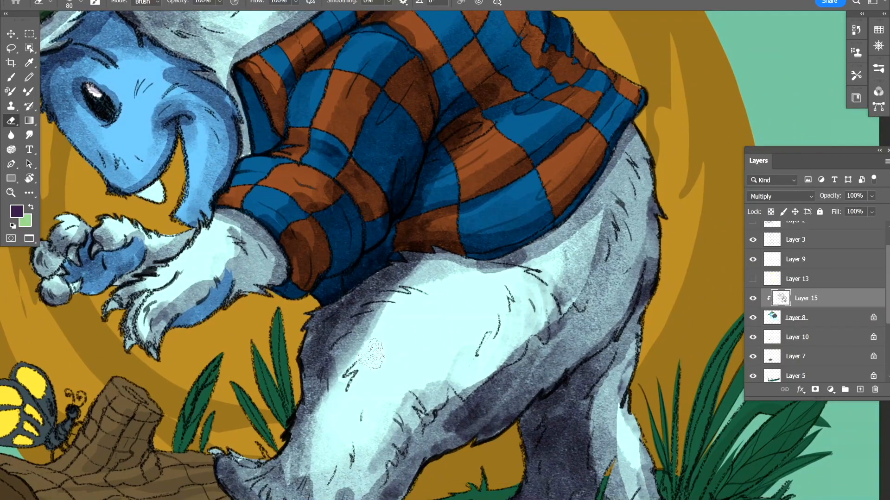
Step: Return to the Brush tool and blend more shading into the near thigh's front and upper edge
right_click(145, 28)
key("b")
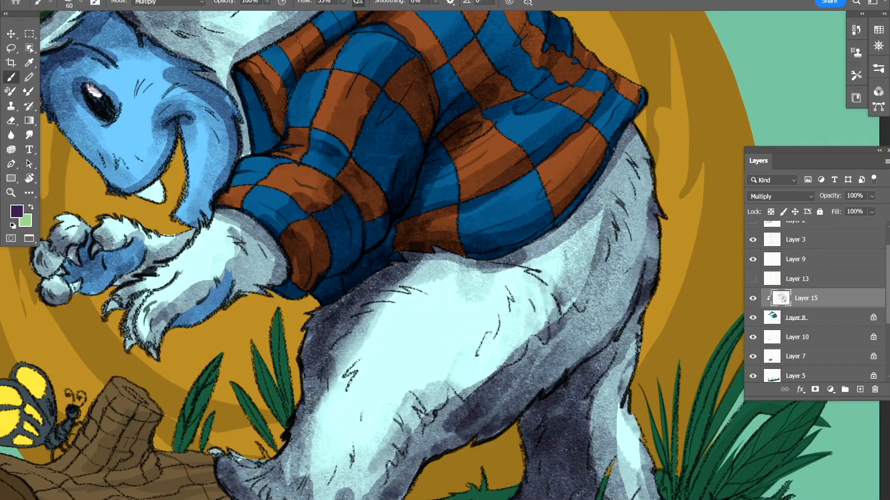
left_click_drag(394, 297, 348, 396)
left_click_drag(468, 324, 392, 325)
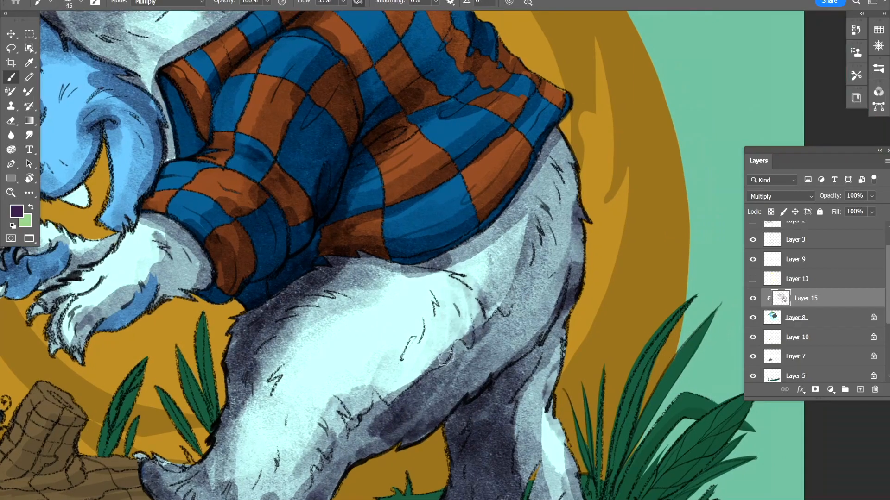
left_click_drag(454, 296, 389, 412)
left_click_drag(394, 370, 461, 274)
left_click_drag(579, 120, 429, 327)
Step: Reduce the brush to 40 px and shade the fur under the shirt hem and down the rump
key("bracketleft")
key("bracketleft")
key("bracketleft")
left_click_drag(471, 357, 576, 319)
key("bracketleft")
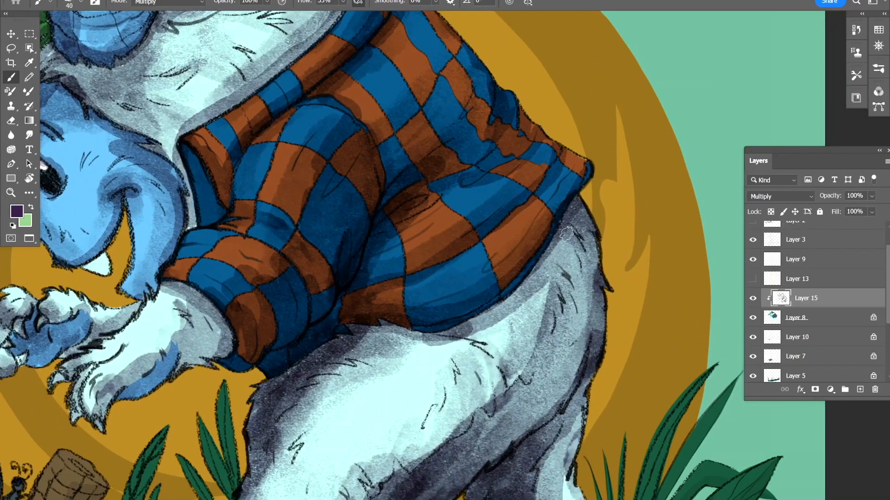
left_click_drag(552, 288, 565, 327)
left_click_drag(469, 343, 527, 299)
left_click_drag(558, 250, 598, 370)
Step: Add further textured strokes to the shirt's back, collar and upper sleeve
left_click_drag(484, 208, 429, 246)
mouse_move(429, 122)
left_mouse_down()
mouse_move(572, 144)
mouse_move(728, 50)
left_mouse_up()
key("bracketright")
mouse_move(320, 206)
left_mouse_down()
mouse_move(288, 223)
mouse_move(327, 203)
left_mouse_up()
left_click_drag(343, 215, 303, 231)
Step: Shade the cheek and jaw beside the smile with a smaller brush of about 35 px
scroll(389, 205, "down", 1)
key("bracketleft")
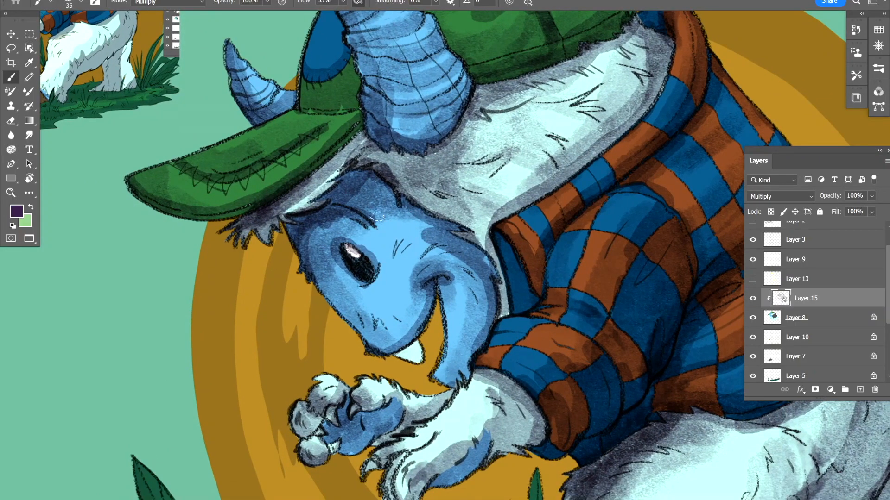
left_click_drag(485, 244, 436, 364)
key("bracketleft")
Step: Shade the cap's brim and crown with a 35 px brush and touch up the nearby horn and face edges
left_click_drag(324, 186, 303, 201)
left_click_drag(264, 179, 372, 189)
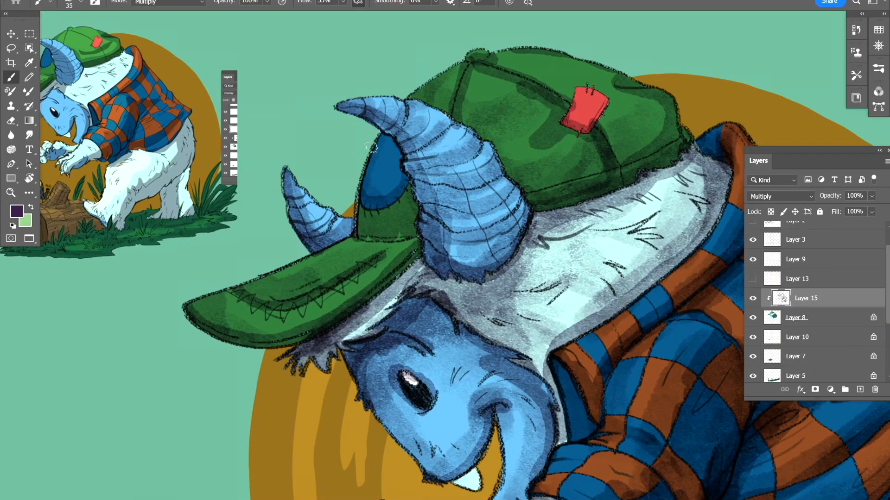
left_click_drag(360, 228, 370, 218)
left_click_drag(371, 217, 444, 158)
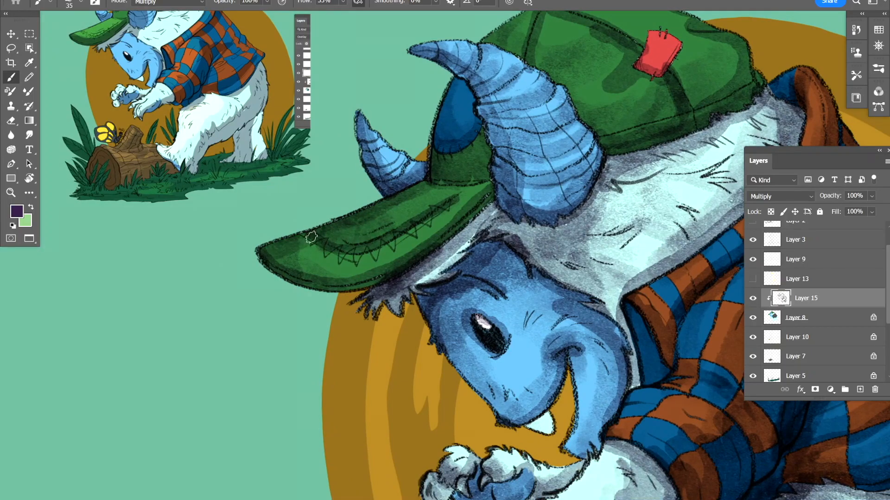
left_click_drag(311, 238, 278, 267)
left_click_drag(548, 116, 401, 249)
left_click_drag(488, 207, 449, 190)
left_click_drag(376, 143, 358, 201)
mouse_move(457, 440)
left_mouse_down()
mouse_move(391, 206)
mouse_move(375, 273)
left_mouse_up()
mouse_move(412, 334)
left_mouse_down()
mouse_move(347, 246)
mouse_move(312, 309)
left_mouse_up()
left_click_drag(306, 265, 416, 194)
mouse_move(698, 328)
left_mouse_down()
mouse_move(461, 330)
mouse_move(450, 340)
left_mouse_up()
left_click_drag(477, 255, 428, 357)
Step: Create a new layer directly above the grass and leaves layer (Layer 5) and clip it to that layer
scroll(429, 424, "down", 5)
left_click_drag(856, 210, 873, 210)
mouse_move(445, 390)
left_mouse_down()
mouse_move(510, 342)
mouse_move(531, 392)
left_mouse_up()
mouse_move(492, 311)
left_mouse_down()
mouse_move(510, 304)
mouse_move(497, 297)
left_mouse_up()
left_click_drag(886, 304, 886, 349)
left_click(753, 287)
left_click(752, 288)
left_click(753, 287)
left_click(808, 288)
left_click(860, 389)
left_click(818, 275, "alt")
left_click(818, 275, "alt")
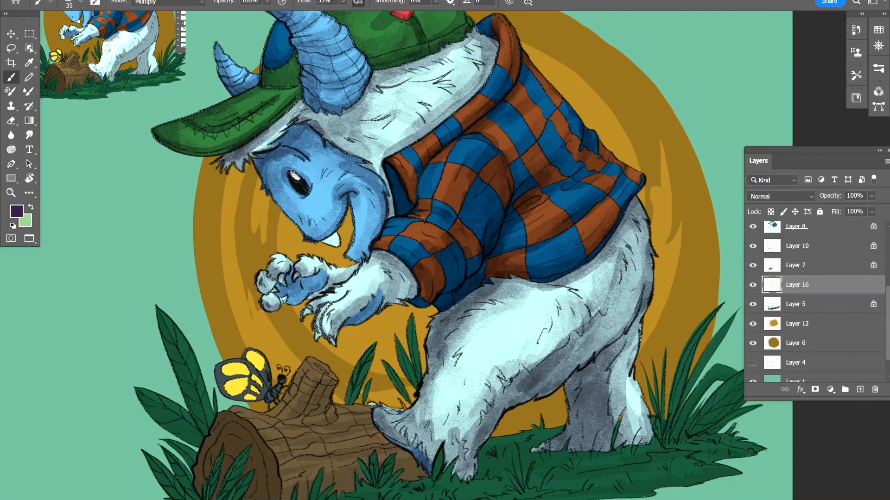
Step: Undo the first test stroke on the tall leaf and set the new clipped layer's blend mode to Multiply
left_click_drag(466, 375, 558, 291)
left_click_drag(346, 374, 385, 373)
key("bracketleft")
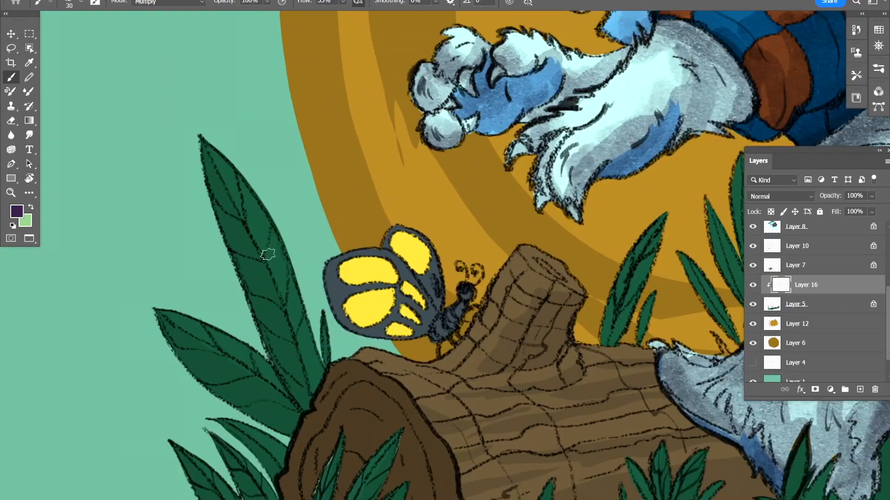
key("ctrl+z")
mouse_move(227, 204)
left_mouse_down()
mouse_move(284, 354)
mouse_move(242, 236)
left_mouse_up()
left_click(779, 196)
left_click(760, 247)
Step: Shade the large leaves behind the log's cut end with a 30 px brush
left_click_drag(260, 297, 302, 260)
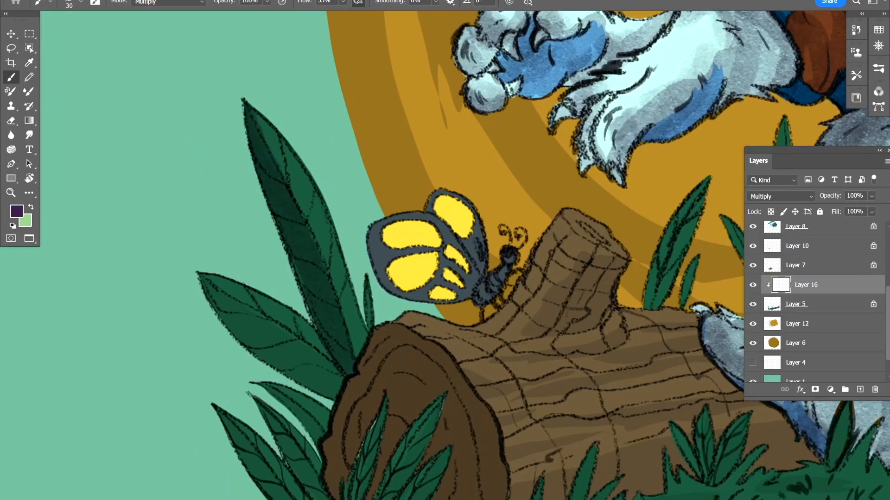
left_click_drag(336, 397, 210, 284)
left_click_drag(278, 376, 285, 270)
mouse_move(328, 390)
left_mouse_down()
mouse_move(283, 318)
mouse_move(341, 410)
left_mouse_up()
left_click_drag(231, 316, 332, 431)
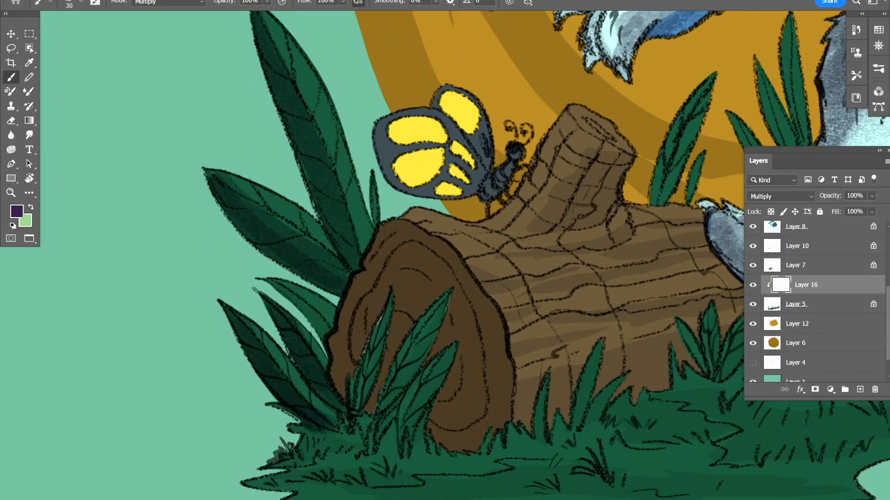
Step: Reduce the brush to 20 px and shade the leaf cluster and grass tufts in front of the log's cut end
left_click_drag(347, 310, 294, 325)
left_click_drag(300, 412, 339, 315)
left_click_drag(374, 365, 382, 315)
left_click_drag(380, 355, 428, 285)
left_click_drag(347, 334, 291, 360)
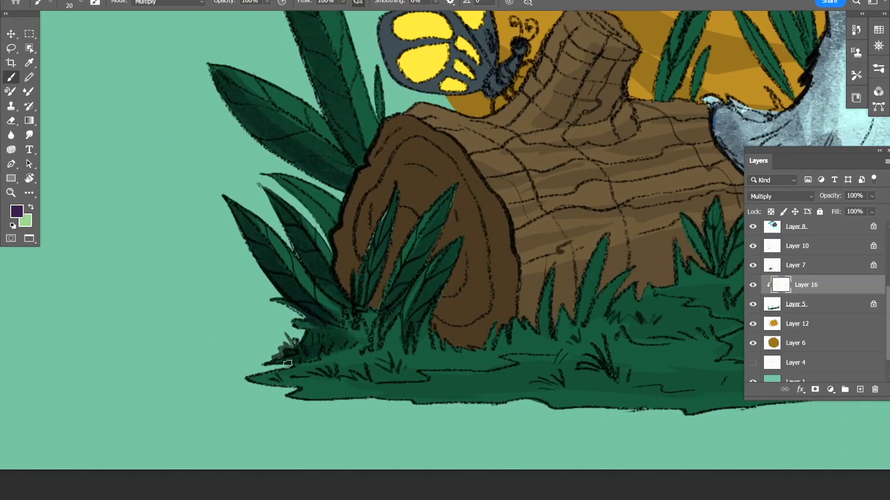
Step: Shade the small plants along the log's base and the leaves behind the log with the 20 px brush
left_click_drag(601, 300, 434, 337)
left_click_drag(385, 317, 379, 367)
left_click_drag(519, 273, 376, 328)
left_click_drag(374, 311, 397, 362)
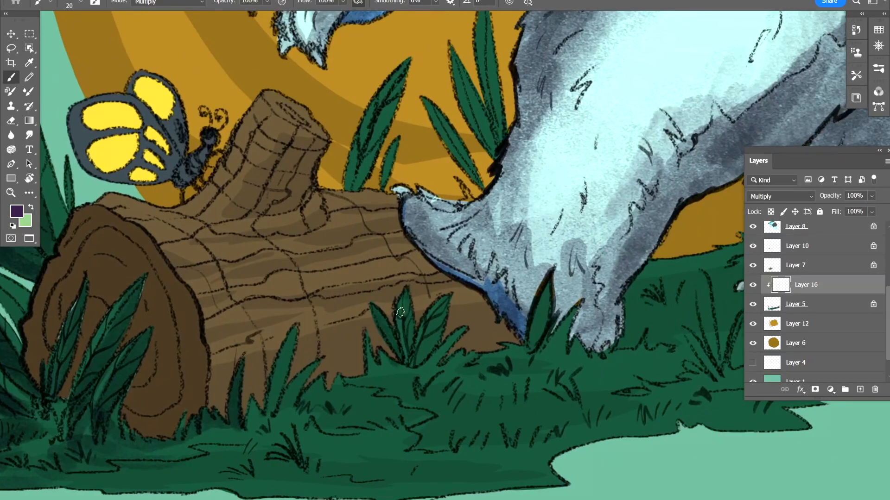
scroll(466, 356, "down", 5)
scroll(533, 297, "up", 4)
left_click_drag(533, 283, 505, 325)
Step: Shade the tall blades and broad leaf of the plant behind the yeti's rear foot, enlarging the brush to 30 px
left_click_drag(526, 250, 419, 428)
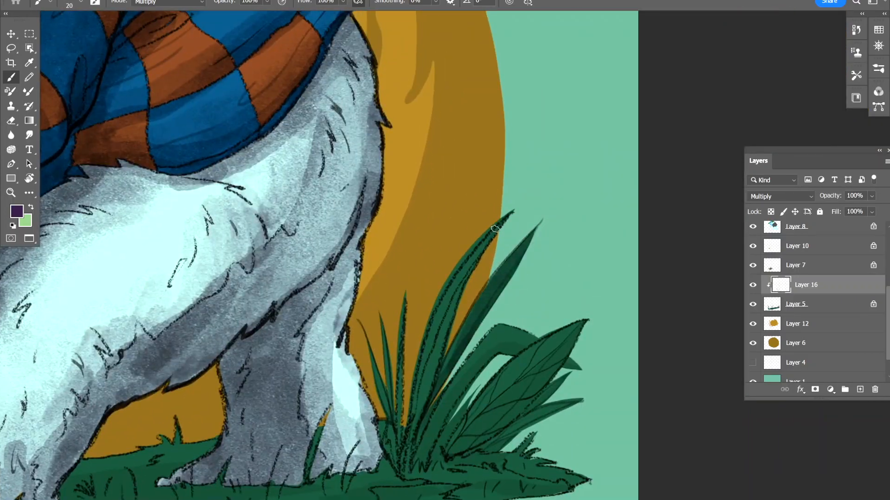
left_click_drag(406, 345, 398, 459)
left_click_drag(508, 411, 519, 348)
left_click_drag(524, 275, 426, 396)
key("bracketright")
mouse_move(519, 324)
left_mouse_down()
mouse_move(516, 298)
mouse_move(456, 357)
left_mouse_up()
left_click_drag(561, 264, 506, 334)
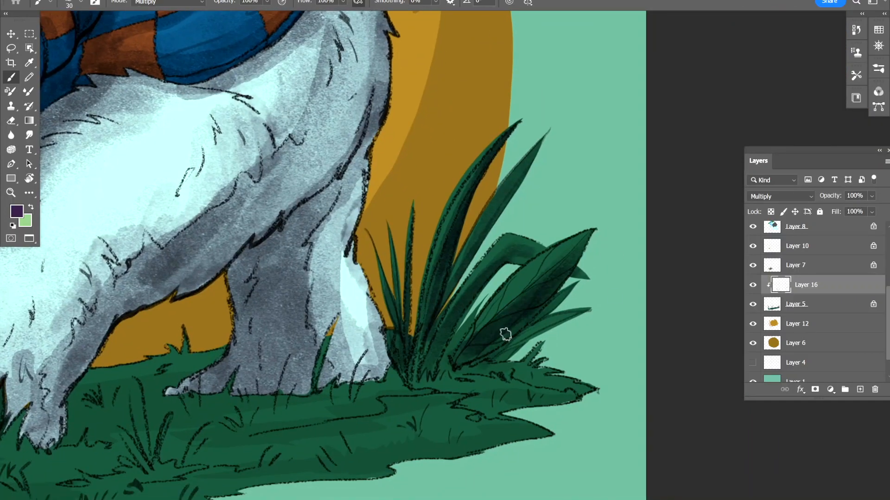
Step: Enlarge the brush to 45 px and paint a ground shadow on the grass between and beneath the yeti's feet
scroll(449, 406, "down", 4)
scroll(547, 298, "up", 3)
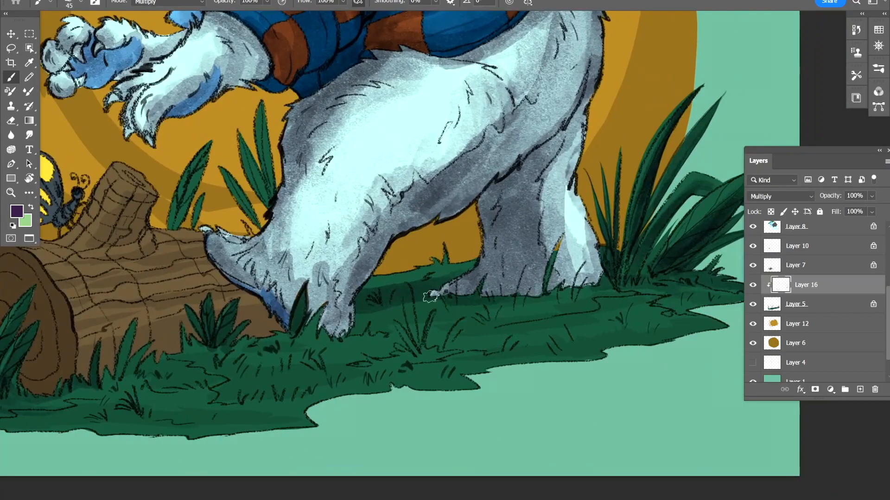
left_click_drag(573, 304, 601, 278)
left_click_drag(373, 313, 595, 266)
left_click_drag(413, 320, 535, 301)
left_click_drag(722, 269, 485, 250)
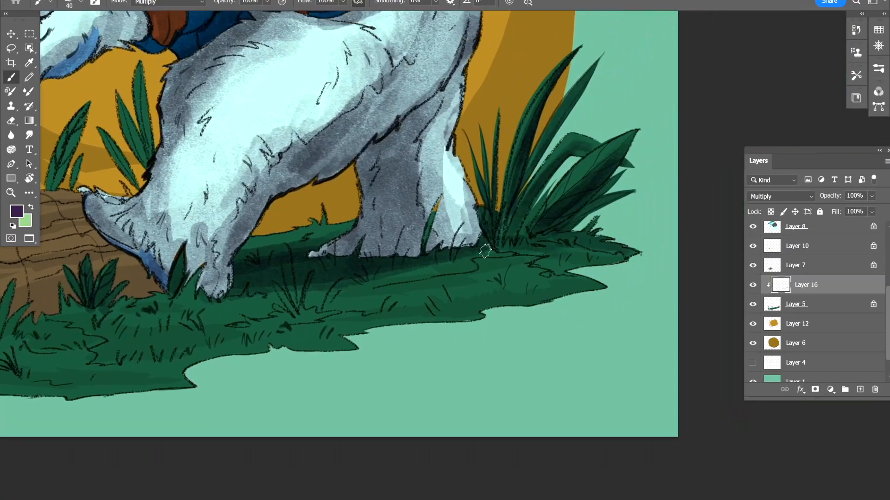
Step: Set the brush to 40 px and extend the shading across the grass behind the rear foot and around the log
key("bracketleft")
left_click_drag(632, 248, 552, 274)
left_click_drag(598, 278, 531, 300)
left_click_drag(519, 262, 650, 243)
scroll(651, 242, "down", 2)
scroll(574, 213, "up", 1)
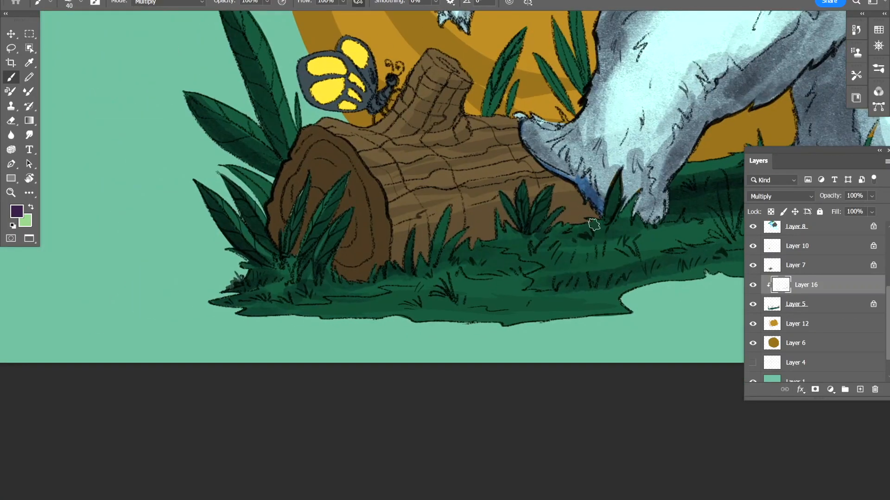
scroll(419, 288, "up", 1)
scroll(413, 306, "down", 1)
scroll(599, 292, "up", 1)
scroll(528, 296, "up", 2)
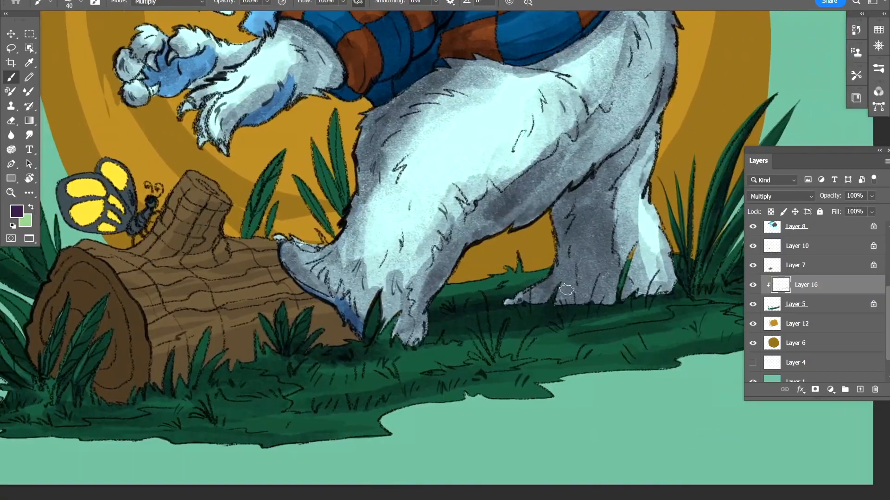
key("ctrl+0")
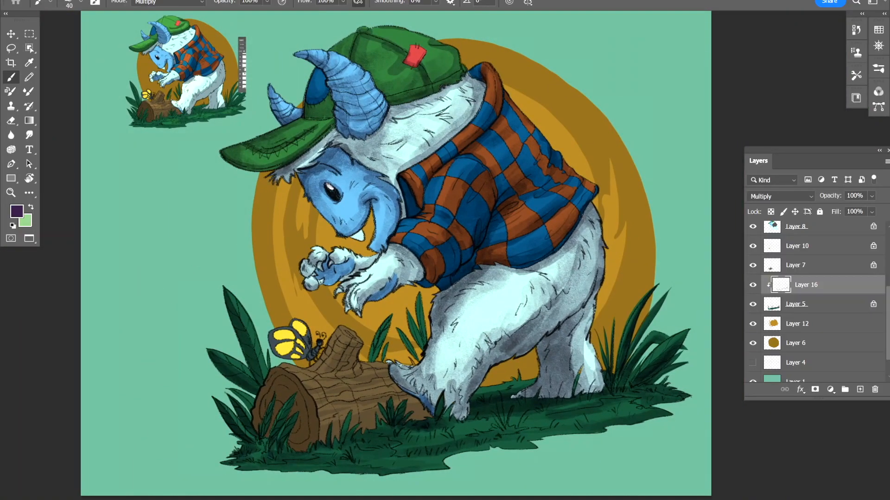
Step: Create a new layer above the log layer (Layer 7), clip it to that layer and set it to Multiply
key("alt+bracketright")
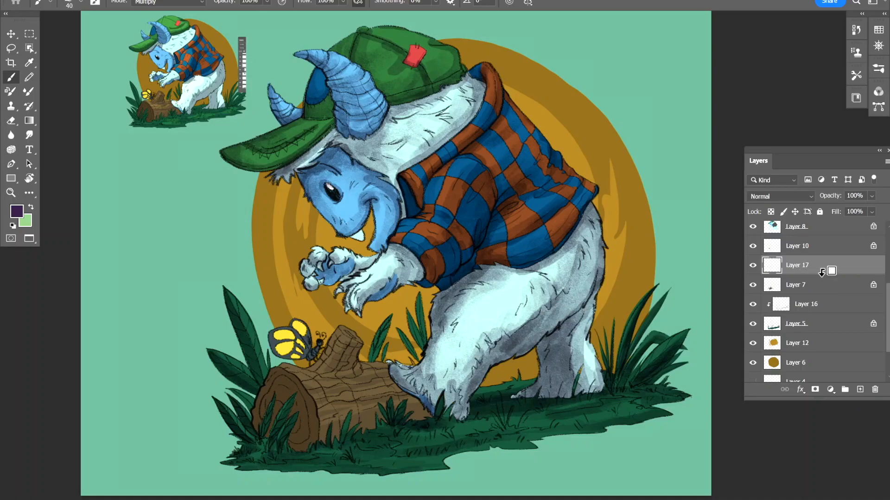
left_click(820, 274, "alt")
scroll(377, 373, "up", 3)
left_click(781, 197)
left_click(777, 248)
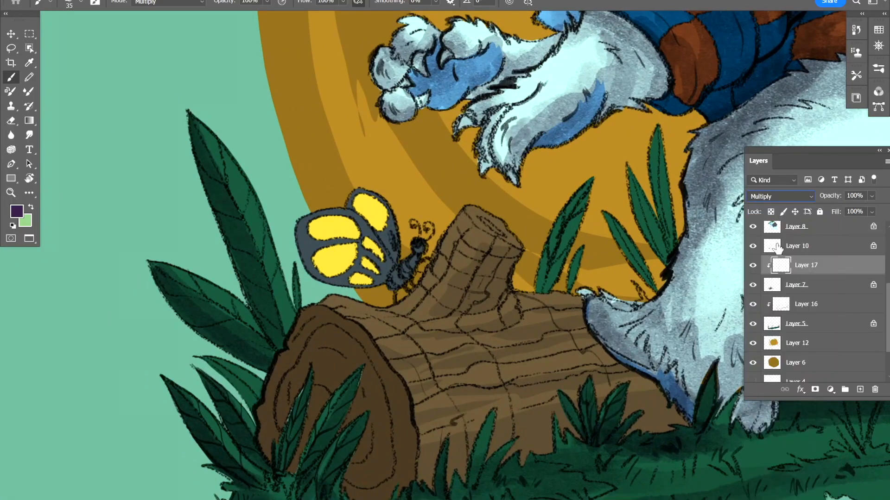
Step: Pick a darker purple foreground color and shade the log's cut end and the bark under the yeti's foot
left_click(16, 212)
left_click(413, 235)
left_click(591, 113)
mouse_move(266, 430)
left_mouse_down()
mouse_move(320, 324)
mouse_move(399, 415)
left_mouse_up()
mouse_move(340, 438)
left_mouse_down()
mouse_move(349, 437)
mouse_move(317, 361)
left_mouse_up()
mouse_move(351, 362)
left_mouse_down()
mouse_move(387, 399)
mouse_move(271, 445)
left_mouse_up()
mouse_move(370, 322)
left_mouse_down()
mouse_move(456, 412)
mouse_move(378, 321)
mouse_move(468, 270)
left_mouse_up()
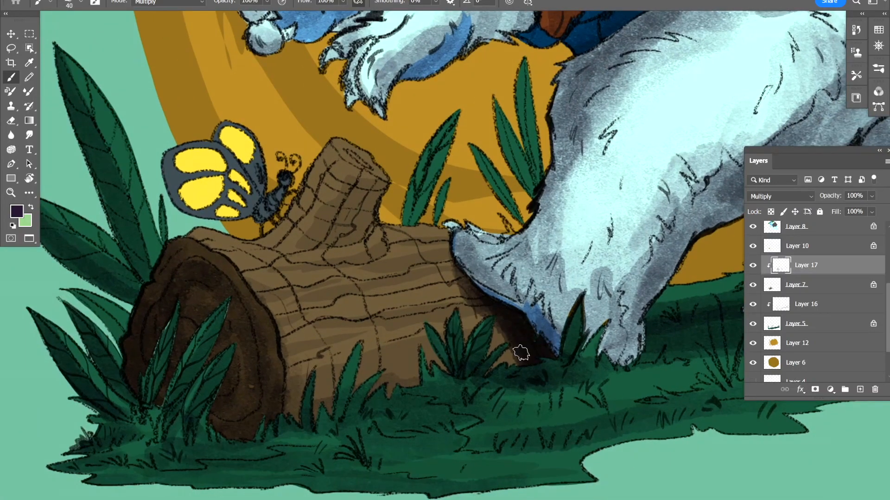
Step: Rotate the canvas and shade the log's bark and branch stub with a 30 to 35 px brush
key("r")
left_click_drag(558, 333, 530, 223)
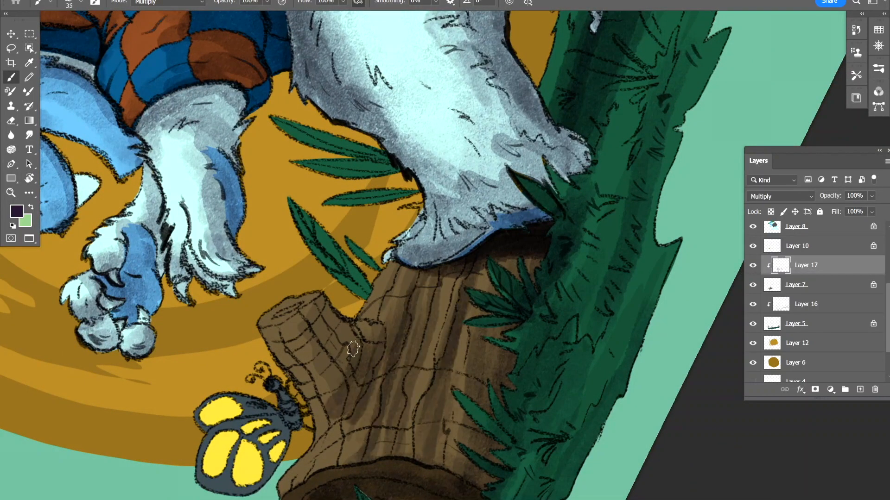
left_click_drag(345, 386, 299, 327)
left_click_drag(309, 481, 362, 471)
left_click_drag(427, 477, 408, 400)
key("]")
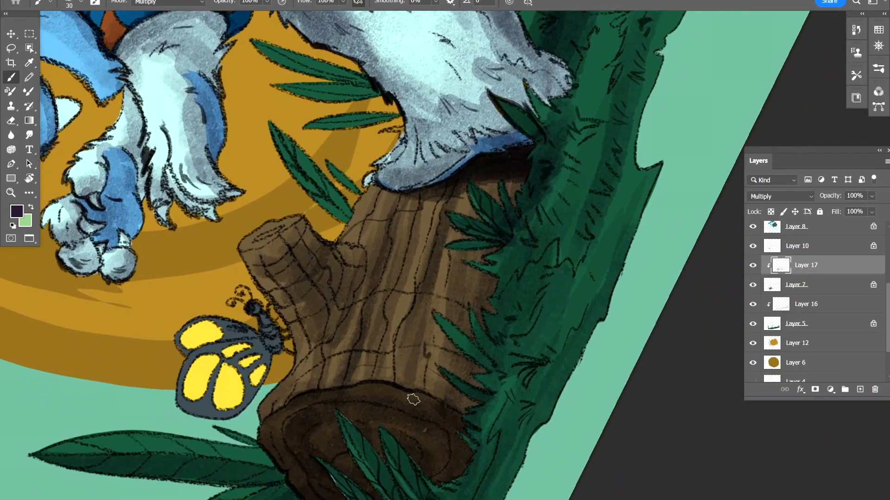
left_click_drag(366, 284, 350, 373)
left_click_drag(349, 305, 328, 345)
Step: Enlarge the brush to 250 px and darken the log's side with broad strokes
key("]")
key("]")
key("]")
key("]")
key("]")
key("]")
key("]")
key("]")
key("]")
key("]")
key("]")
key("]")
key("]")
key("]")
key("]")
left_click_drag(478, 309, 424, 390)
left_click_drag(399, 492, 476, 472)
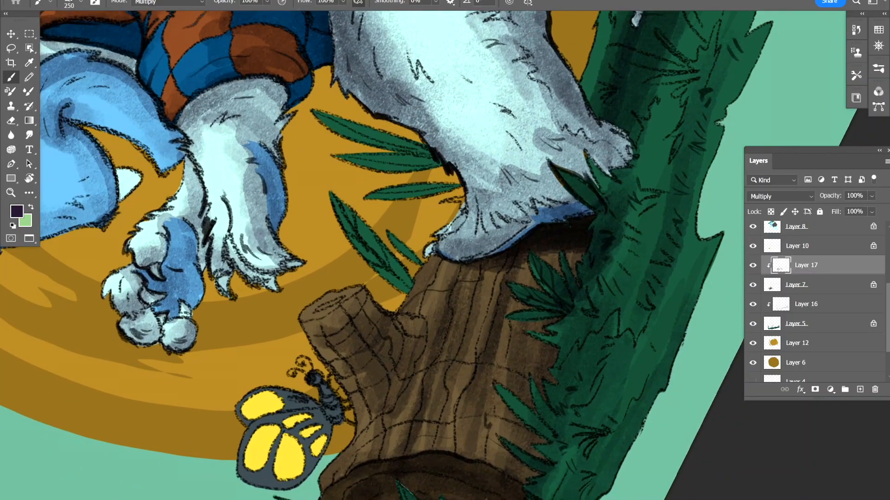
Step: Try the AF_watercolor_Brush_Watercolor_Te... brush at 50 px on the log's branch stub and undo the stroke
left_click(81, 2)
scroll(361, 311, "up", 3)
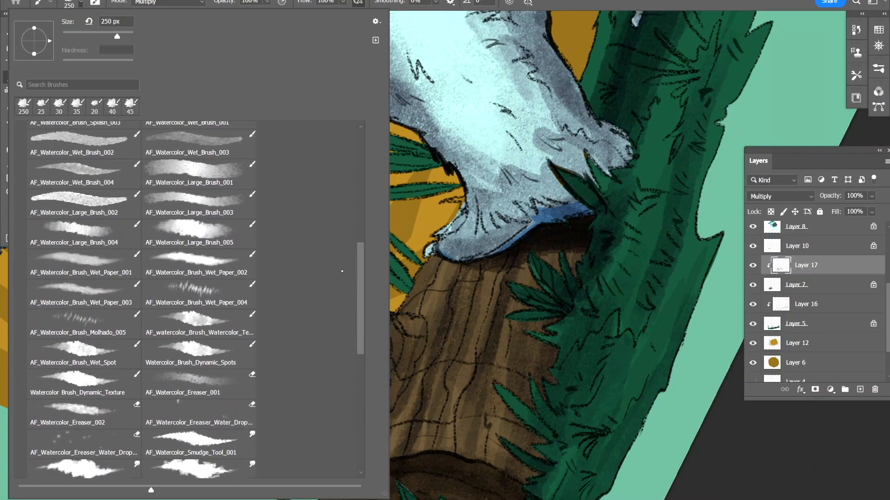
scroll(335, 312, "down", 3)
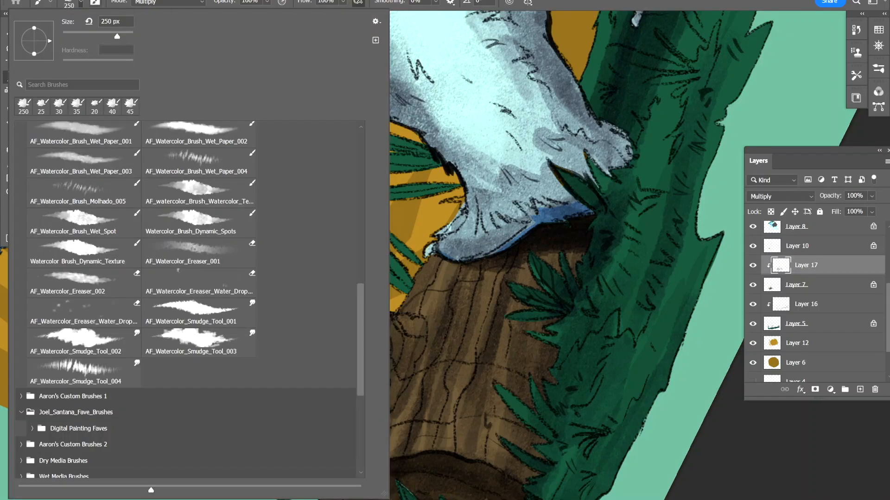
scroll(343, 292, "up", 4)
scroll(352, 273, "down", 1)
left_click_drag(352, 273, 351, 274)
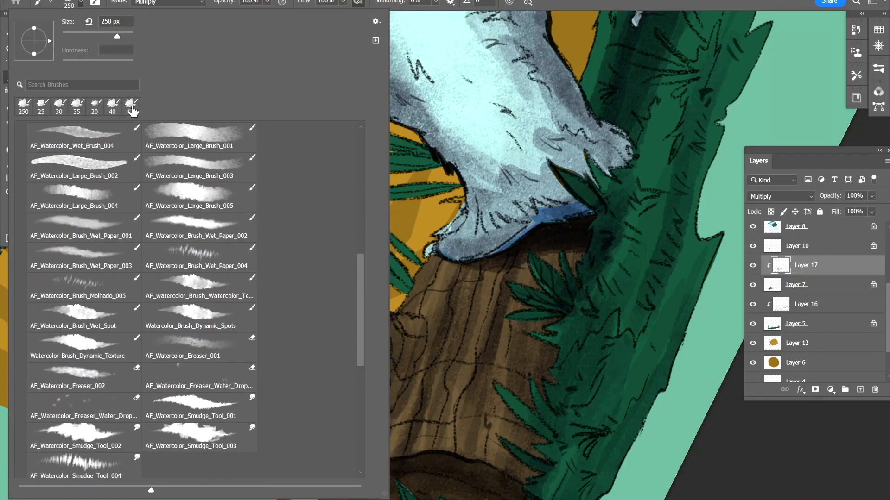
scroll(218, 271, "down", 1)
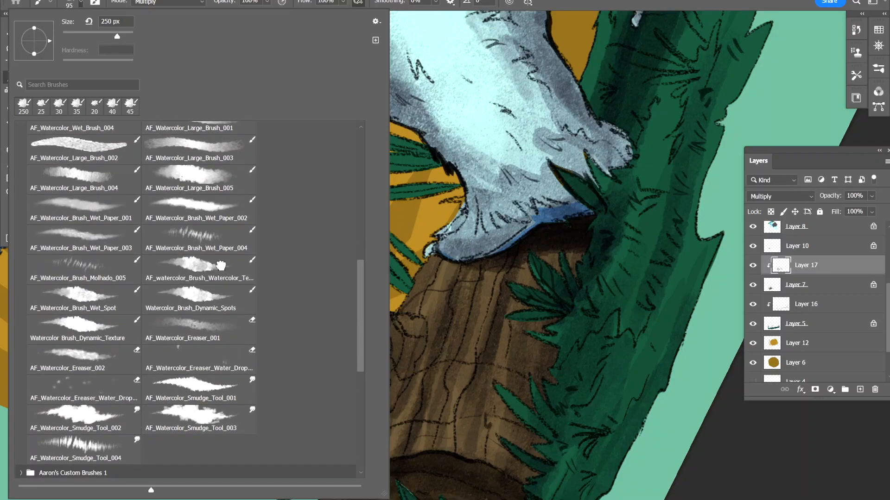
double_click(221, 265)
scroll(437, 332, "down", 2)
key("bracketleft")
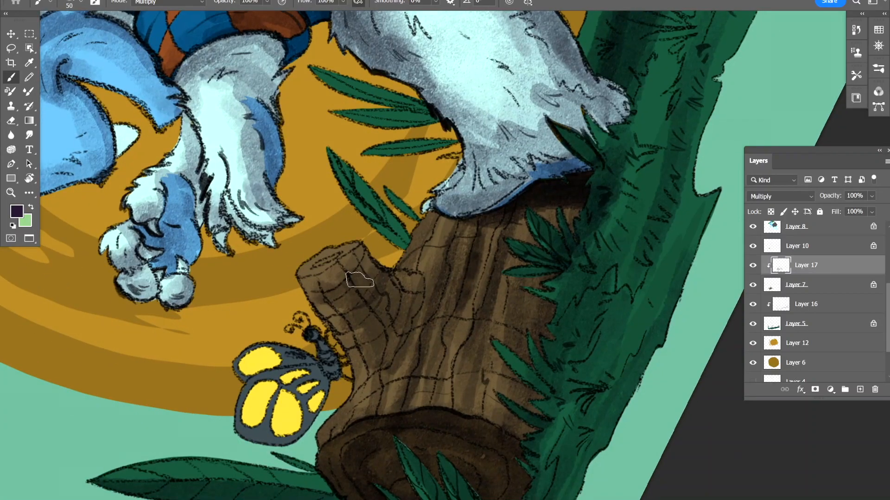
left_click_drag(374, 322, 305, 272)
key("ctrl+z")
Step: Choose a different brush preset and reduce its size to 60 px
left_click(81, 2)
scroll(210, 310, "up", 3)
left_click(201, 163)
left_click(88, 192)
key("Return")
key("bracketleft")
key("bracketleft")
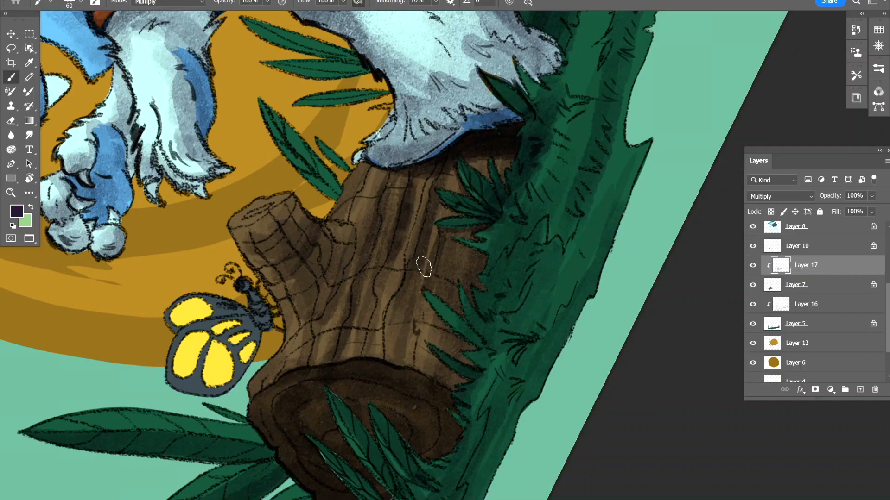
Step: Paint dark grain streaks along the length of the log's bark
left_click_drag(406, 371, 413, 280)
left_click_drag(402, 194, 346, 329)
left_click_drag(368, 245, 329, 362)
left_click_drag(326, 306, 298, 366)
mouse_move(394, 259)
left_mouse_down()
mouse_move(402, 232)
mouse_move(383, 297)
left_mouse_up()
left_click_drag(403, 371, 402, 400)
left_click_drag(495, 225, 528, 187)
Step: Switch to a Normal-mode brush and deepen the shading on the log's lower bark and branch stub, working from 90 down to 30 px
left_click(81, 3)
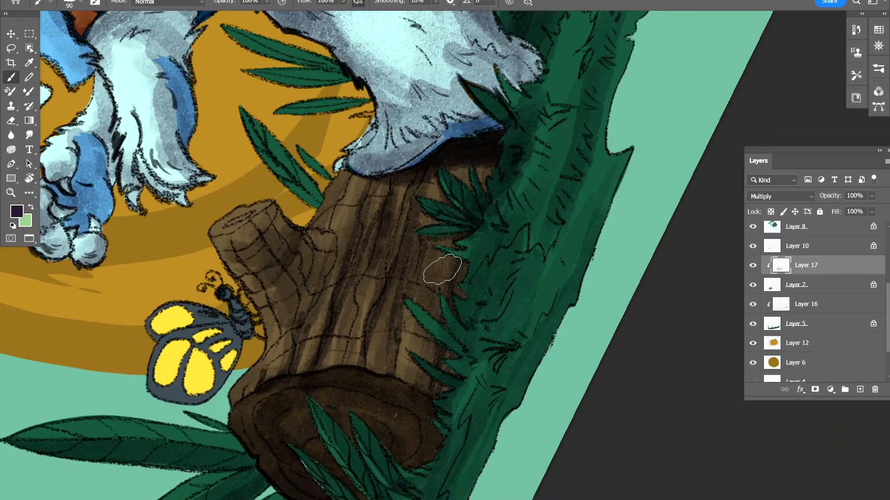
left_click_drag(477, 189, 509, 263)
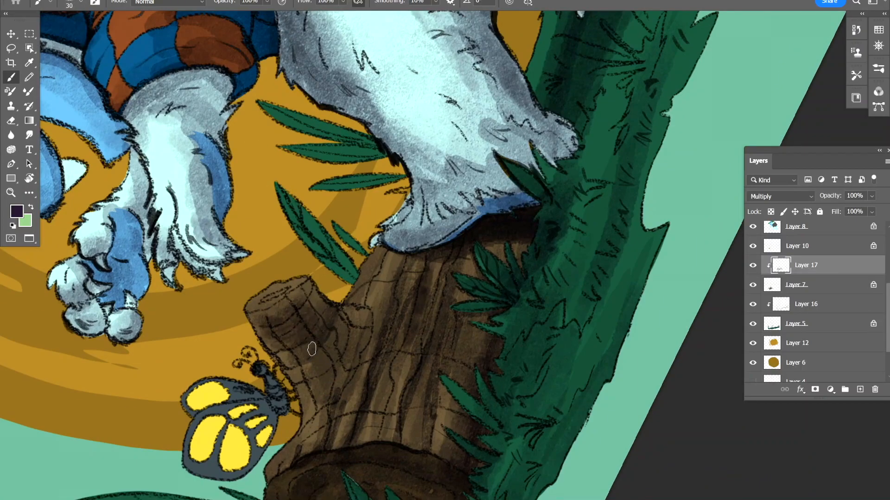
left_click_drag(299, 403, 328, 440)
left_click_drag(396, 207, 348, 230)
left_click_drag(321, 277, 297, 383)
left_click_drag(389, 278, 348, 300)
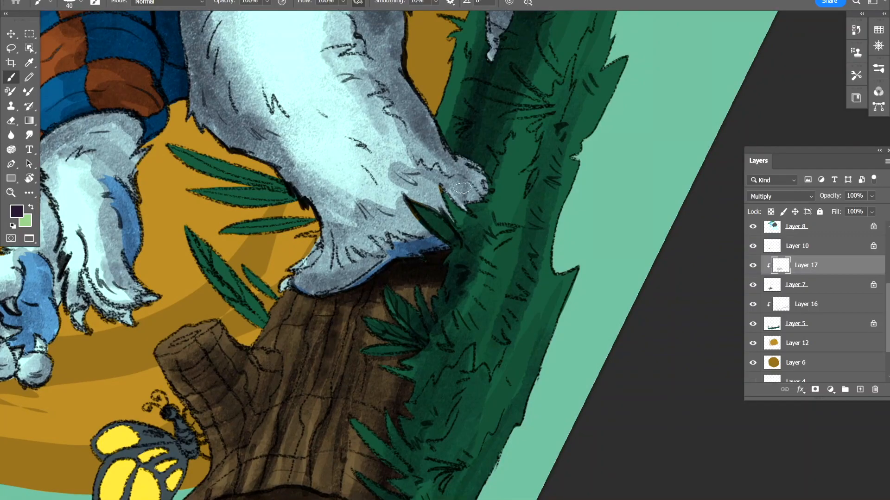
Step: Reset the canvas rotation to 0° and check the shaded log and ground upright
left_click_drag(463, 188, 560, 89)
double_click(30, 178)
left_click_drag(278, 260, 208, 262)
left_click_drag(457, 232, 399, 244)
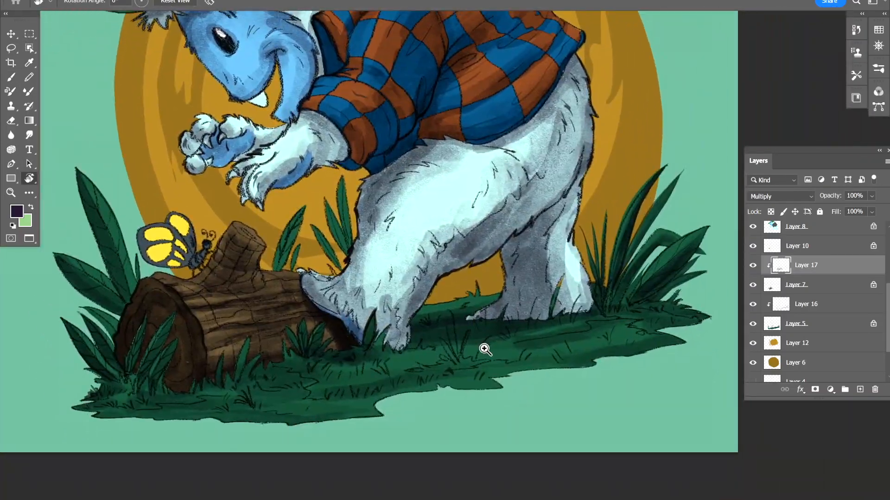
Step: Select Layer 16 and deepen the shadow on the grass around the yeti's feet
left_click_drag(482, 343, 536, 312)
left_click(11, 77)
left_click_drag(627, 307, 599, 302)
left_click(806, 305)
left_click_drag(681, 299, 540, 322)
mouse_move(503, 304)
left_mouse_down()
mouse_move(582, 296)
mouse_move(503, 329)
left_mouse_up()
left_click_drag(493, 334, 644, 294)
left_click_drag(340, 328, 518, 306)
Step: Reduce the brush and extend the dark grass shading from the feet along the base of the log
key("bracketleft")
left_click_drag(444, 324, 636, 282)
left_click_drag(472, 307, 534, 311)
mouse_move(456, 306)
left_mouse_down()
mouse_move(340, 315)
mouse_move(381, 331)
left_mouse_up()
left_click_drag(296, 333, 260, 344)
mouse_move(232, 207)
left_mouse_down()
mouse_move(251, 260)
mouse_move(307, 287)
left_mouse_up()
mouse_move(440, 290)
left_mouse_down()
mouse_move(452, 375)
mouse_move(433, 295)
left_mouse_up()
left_click_drag(419, 393, 483, 384)
left_click_drag(520, 290, 411, 306)
Step: Shade the upright leaves between the log's branch stub and the yeti's front leg with a 25 px brush
left_click_drag(537, 143, 361, 312)
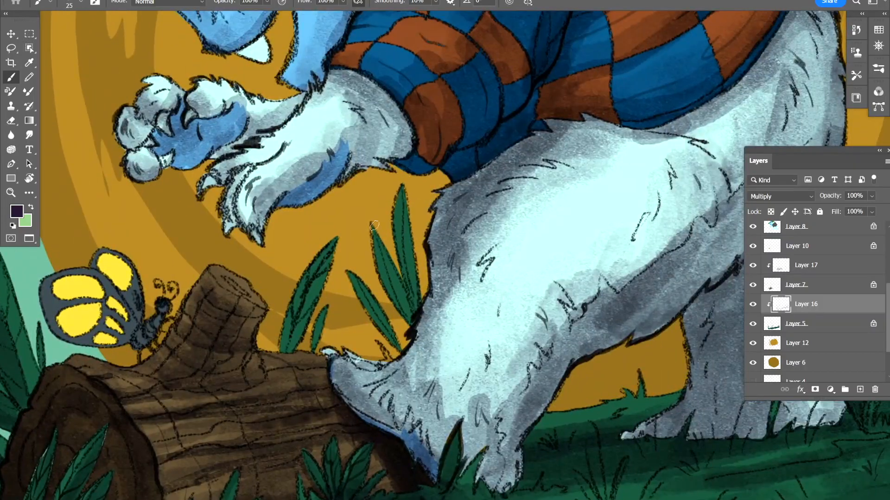
left_click_drag(282, 350, 325, 241)
left_click_drag(326, 241, 285, 350)
mouse_move(646, 298)
left_mouse_down()
mouse_move(362, 300)
mouse_move(199, 330)
left_mouse_up()
left_click_drag(546, 231, 454, 378)
Step: Enlarge the brush to 80 px and darken the ground shadow under the yeti
left_click_drag(533, 359, 506, 314)
mouse_move(561, 279)
left_mouse_down()
mouse_move(482, 342)
mouse_move(481, 334)
left_mouse_up()
scroll(389, 258, "down", 3)
left_click_drag(384, 364, 485, 375)
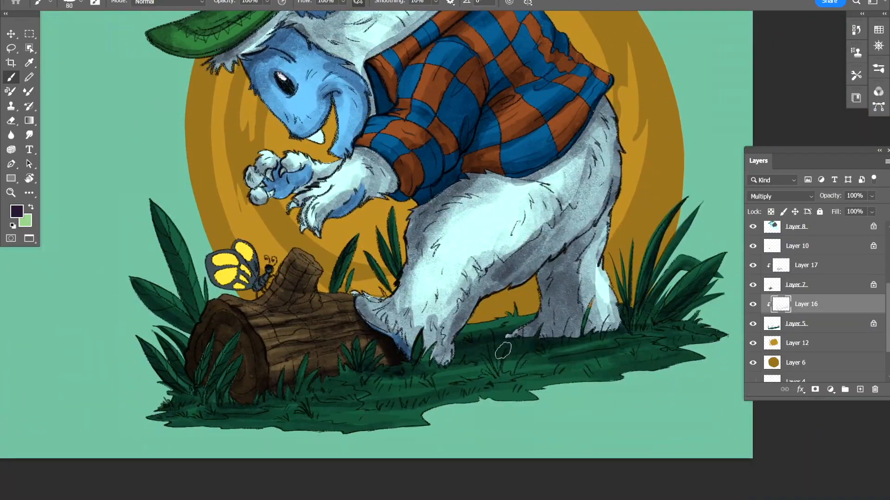
left_click_drag(529, 316, 484, 425)
scroll(885, 278, "up", 2)
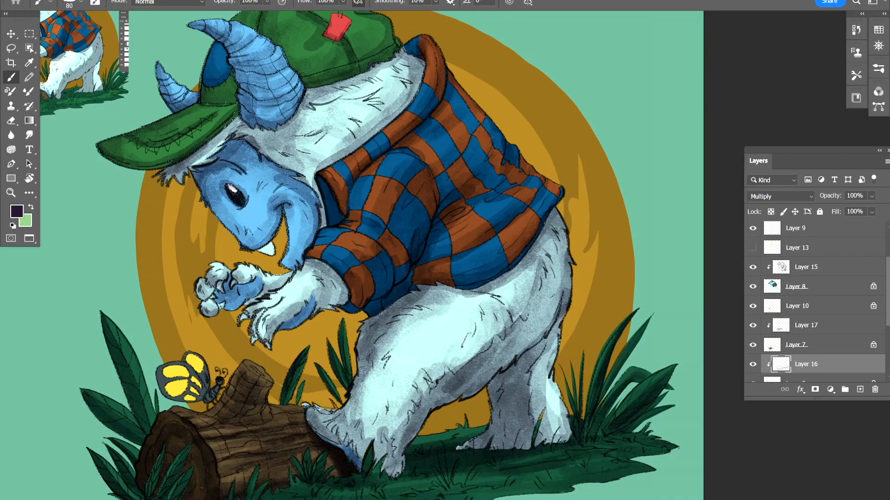
Step: Select Layer 15 and deepen the shading on the yeti and its plaid shirt with a 60 px brush
left_click(809, 267)
left_click_drag(447, 205, 455, 232)
scroll(455, 250, "up", 3)
key("bracketleft")
key("bracketleft")
mouse_move(551, 217)
left_mouse_down()
mouse_move(470, 271)
mouse_move(435, 322)
left_mouse_up()
left_click_drag(417, 315, 475, 302)
left_click_drag(398, 354, 452, 309)
mouse_move(454, 232)
left_mouse_down()
mouse_move(476, 254)
mouse_move(483, 304)
left_mouse_up()
left_click_drag(262, 150, 333, 175)
left_click_drag(446, 87, 447, 126)
Step: Try speckling the yeti's pale head fur and cap with a Multiply-mode watercolor splash brush at increasing sizes
left_click(80, 3)
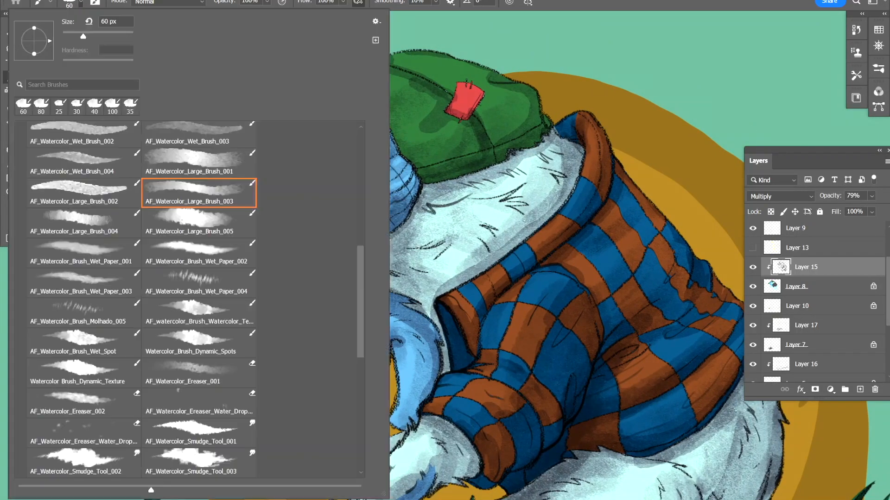
scroll(189, 299, "up", 5)
left_click_drag(533, 186, 509, 222)
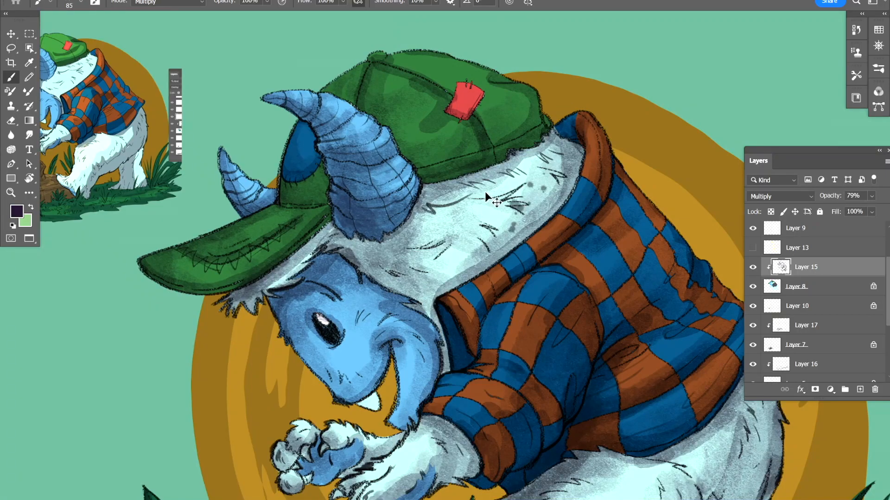
key("bracketright")
key("bracketright")
key("bracketright")
key("bracketright")
key("bracketright")
key("bracketright")
key("bracketright")
key("bracketright")
left_click(508, 101)
key("ctrl+z")
Step: Choose the AF_Watercolor_Brush_Splash_002 preset and scatter paint specks over the yeti's cap and shirt on Layer 15
left_click(81, 2)
left_click(113, 170)
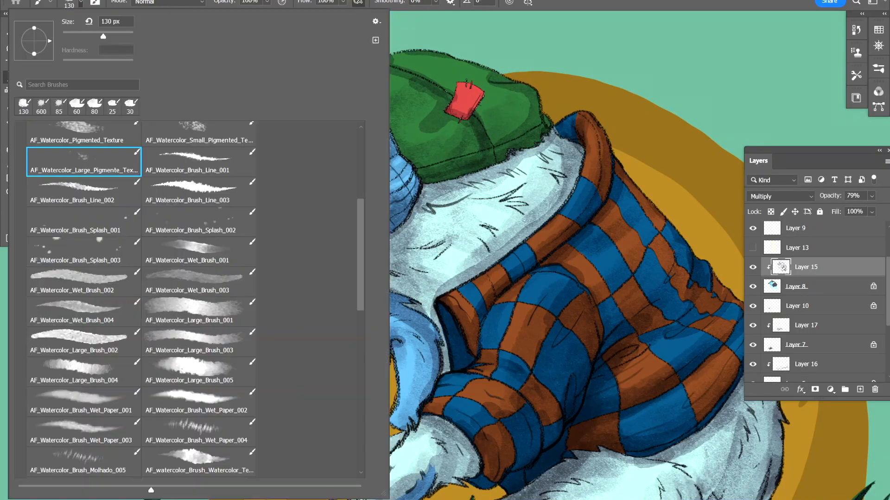
scroll(189, 299, "up", 7)
scroll(189, 299, "down", 5)
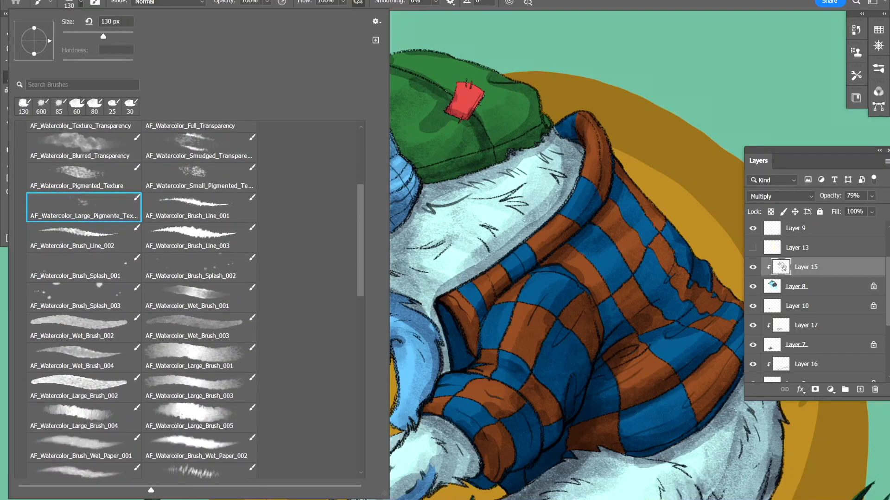
left_click(199, 267)
left_click(510, 124)
left_click_drag(383, 73, 430, 23)
left_click_drag(329, 144, 316, 159)
left_click_drag(735, 298, 461, 254)
left_click(398, 293)
mouse_move(397, 127)
left_mouse_down()
mouse_move(360, 206)
mouse_move(532, 266)
left_mouse_up()
left_click_drag(331, 482, 411, 280)
scroll(411, 280, "down", 4)
left_click_drag(521, 352, 536, 373)
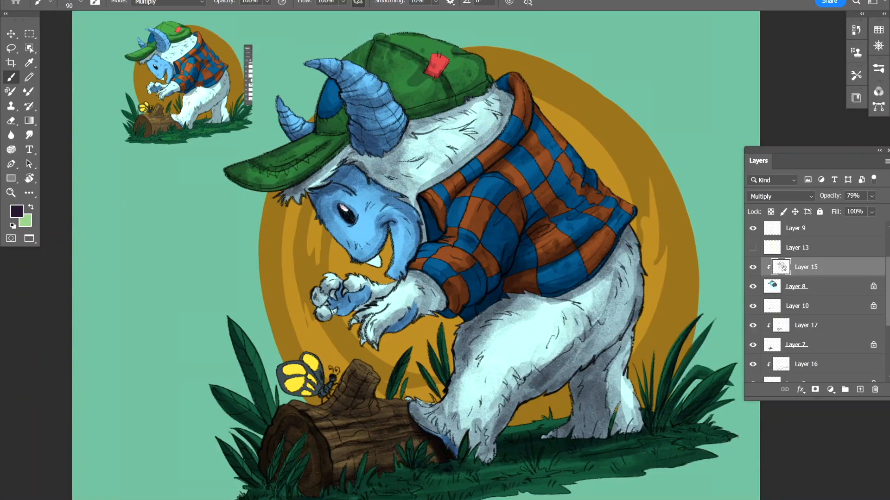
Step: Identify the butterfly's Layer 10 by toggling its visibility and add a new layer clipped to it
scroll(816, 301, "down", 1)
scroll(816, 301, "up", 4)
left_click(753, 271)
left_click(753, 270)
left_click(757, 369)
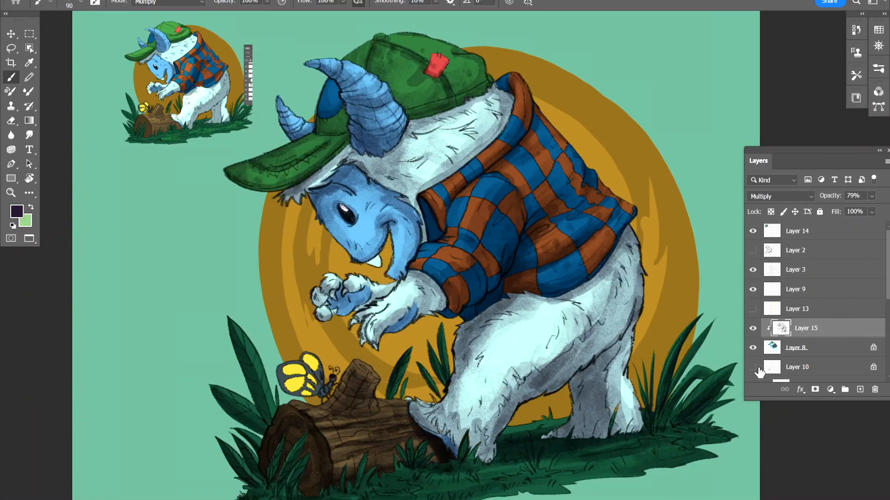
left_click(756, 368)
left_click(818, 369)
key("ctrl+shift+alt+n")
scroll(269, 391, "up", 5)
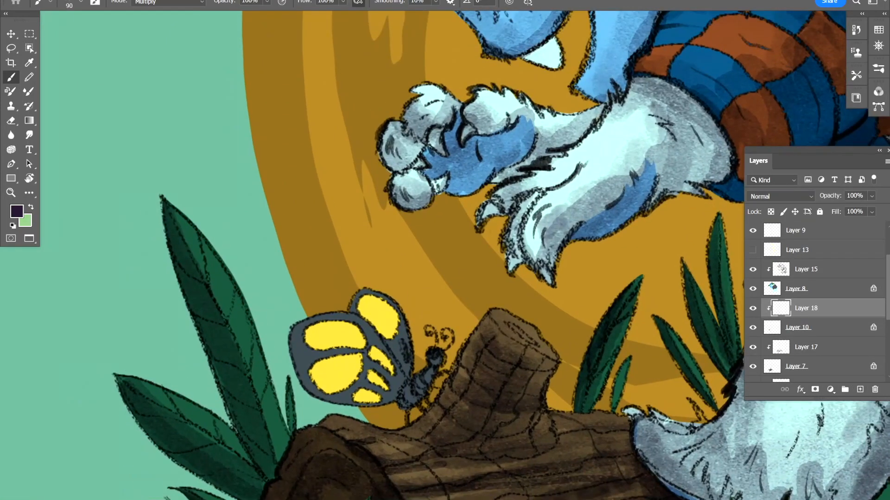
Step: Choose another watercolor brush preset for the butterfly and reduce its size to 25 px
left_click(81, 2)
scroll(224, 259, "down", 3)
left_click(224, 252)
key("Return")
left_click_drag(360, 300, 347, 387)
key("ctrl+z")
key("bracketleft")
key("bracketleft")
key("bracketleft")
key("bracketleft")
key("bracketleft")
key("bracketleft")
key("bracketleft")
key("bracketleft")
key("bracketleft")
key("bracketleft")
scroll(402, 384, "up", 3)
Step: Set Layer 18 to Multiply and paint textured shading on the butterfly's wings and body
left_click_drag(402, 384, 462, 309)
left_click(781, 196)
left_click(779, 228)
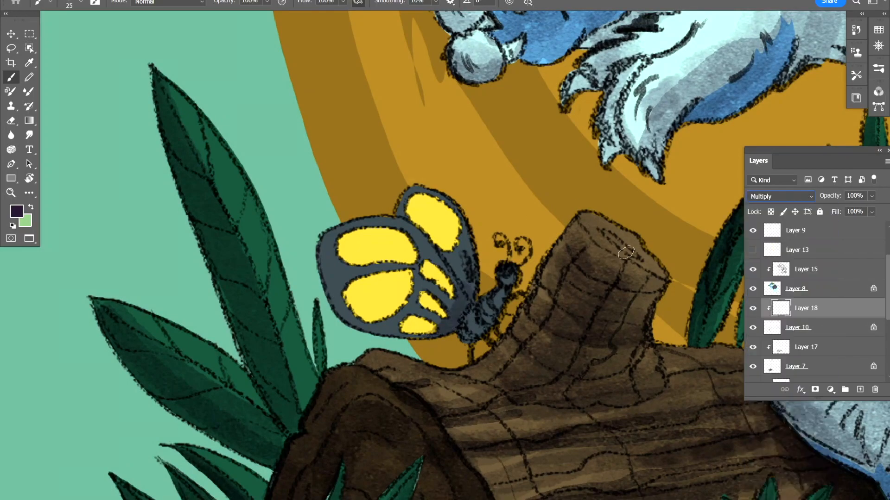
left_click_drag(357, 274, 398, 290)
mouse_move(484, 327)
left_mouse_down()
mouse_move(484, 299)
mouse_move(459, 292)
mouse_move(435, 264)
mouse_move(470, 326)
mouse_move(400, 283)
left_mouse_up()
left_click_drag(434, 222, 489, 220)
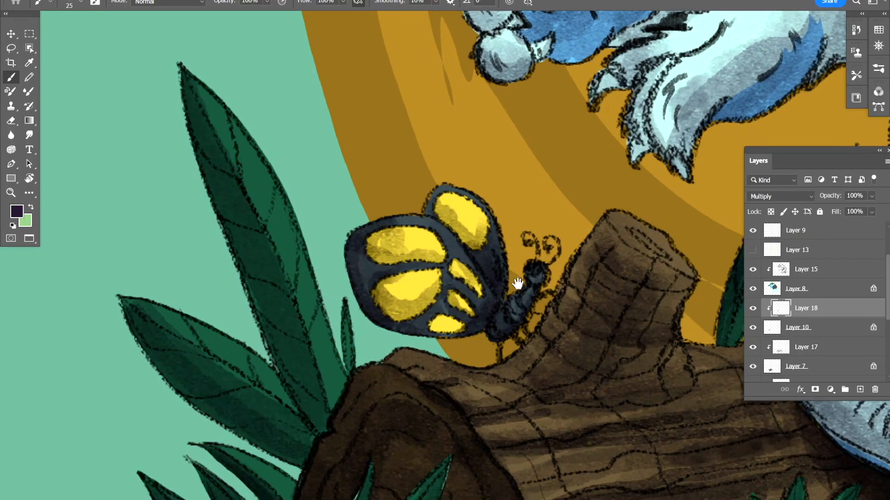
key("ctrl+0")
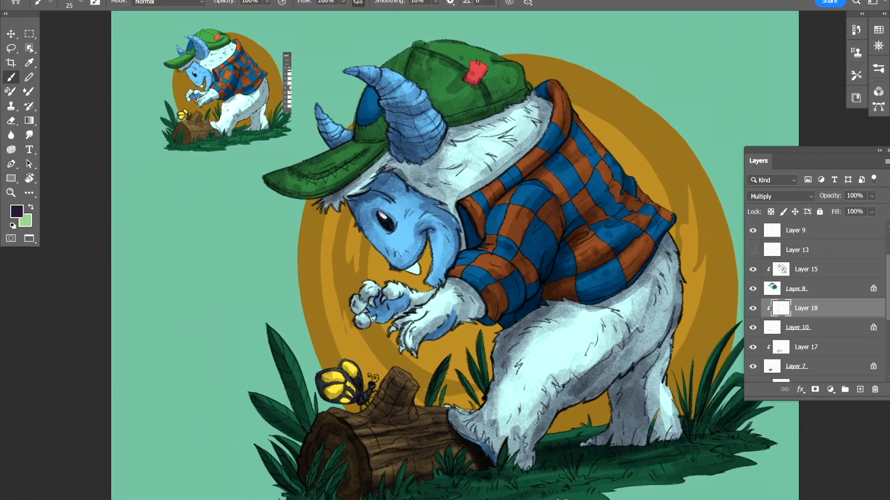
Step: Select Layer 16, compare it on and off, and add shading to the leaves beside the log at 20 px
left_click(806, 347)
left_click(753, 347)
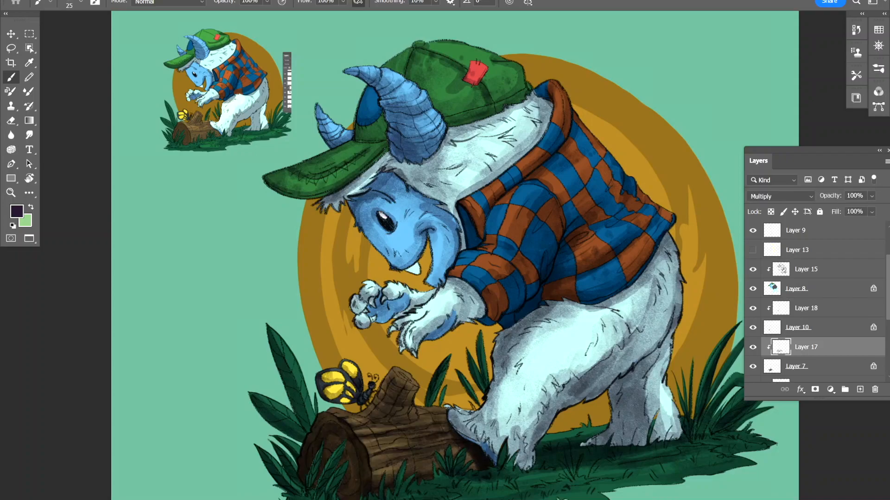
scroll(788, 315, "down", 3)
left_click(781, 316)
left_click(753, 314)
left_click(752, 314)
scroll(276, 407, "up", 5)
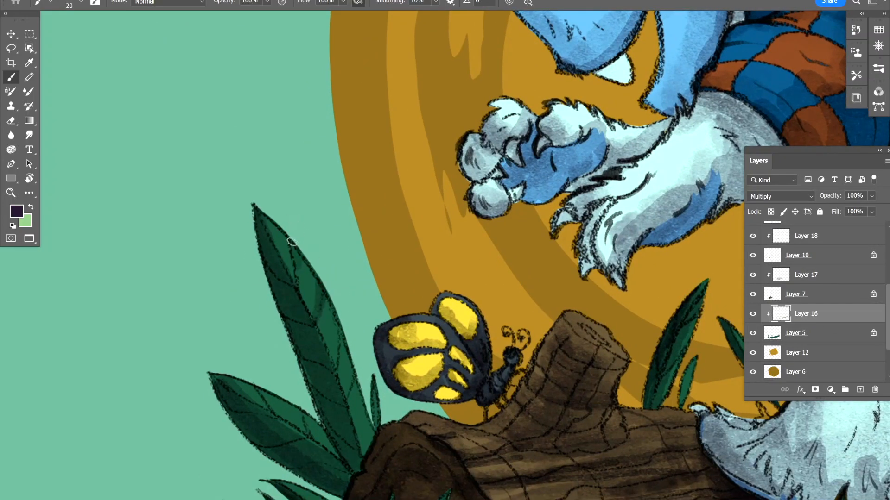
scroll(278, 251, "down", 3)
scroll(249, 264, "down", 3)
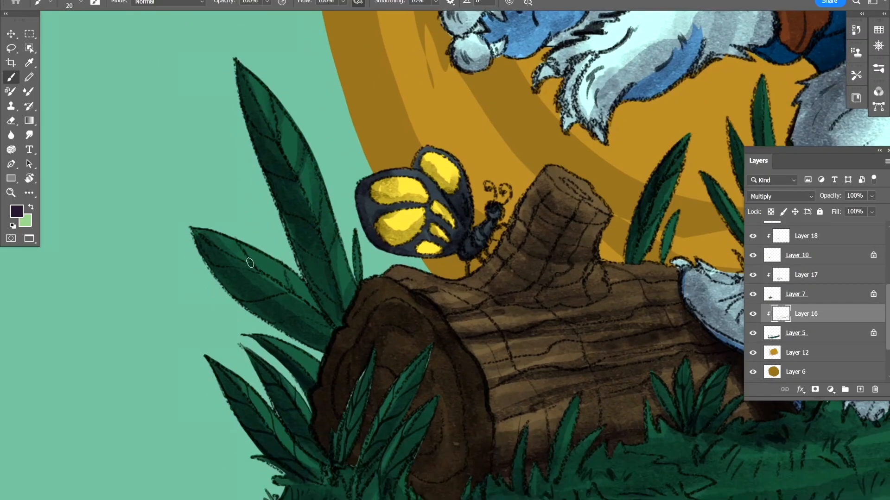
left_click_drag(286, 304, 292, 226)
Step: Deepen the shading on the grass and leaf clump behind the yeti's rear foot
left_click_drag(613, 230, 139, 278)
left_click_drag(695, 283, 509, 288)
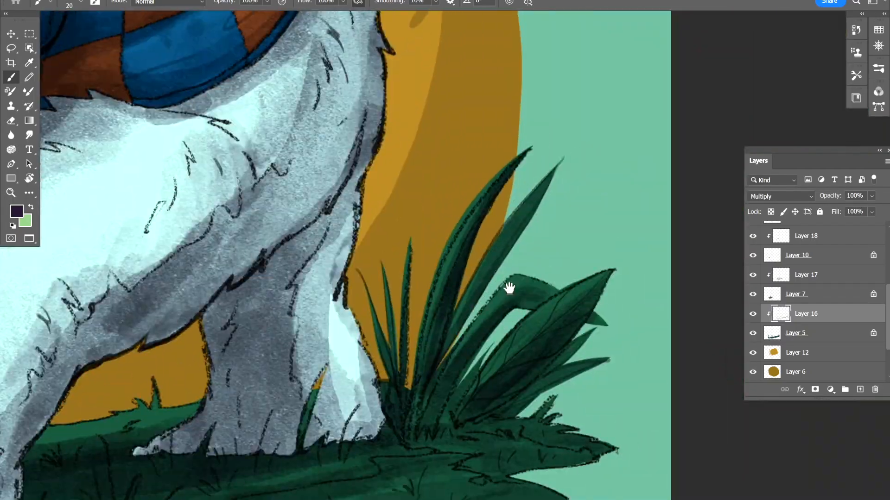
left_click_drag(554, 489, 612, 387)
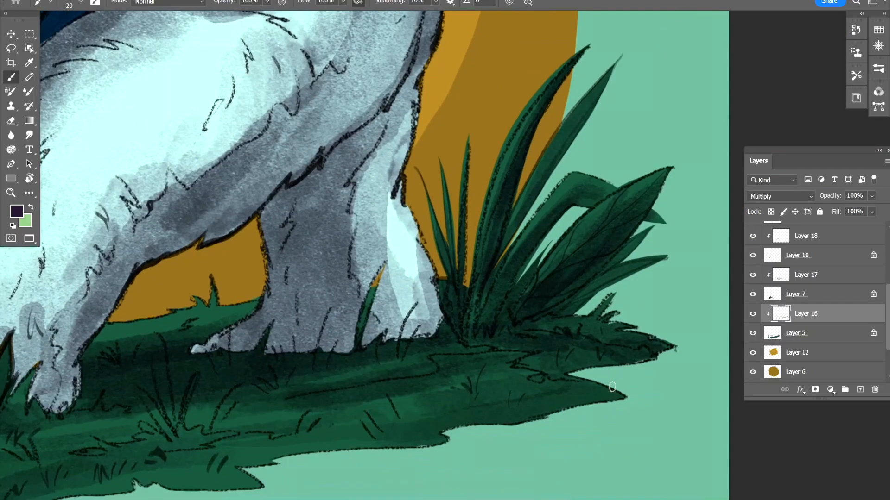
left_click_drag(460, 433, 610, 342)
mouse_move(637, 332)
left_mouse_down()
mouse_move(552, 354)
mouse_move(417, 367)
left_mouse_up()
mouse_move(396, 372)
left_mouse_down()
mouse_move(497, 326)
mouse_move(412, 350)
left_mouse_up()
left_click_drag(327, 354, 443, 314)
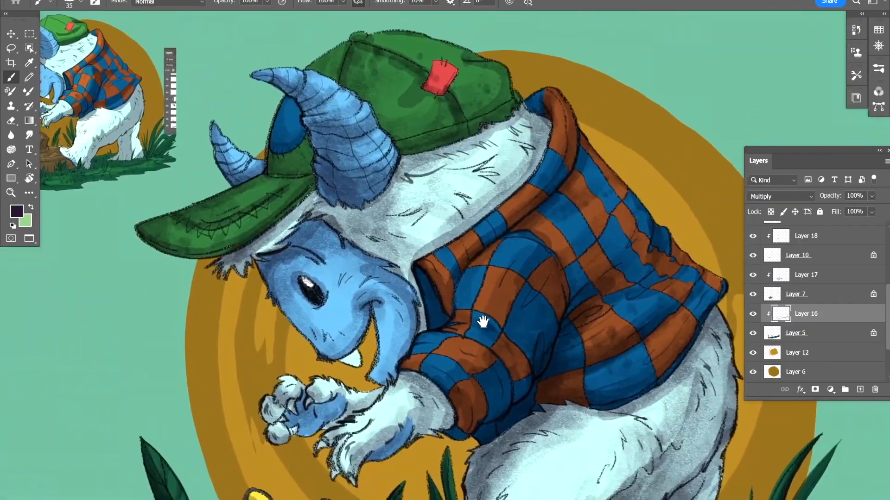
Step: Select the sun's inner Layer 12 and switch to a textured Multiply-mode watercolor brush
left_click_drag(593, 487, 519, 406)
left_click(798, 353)
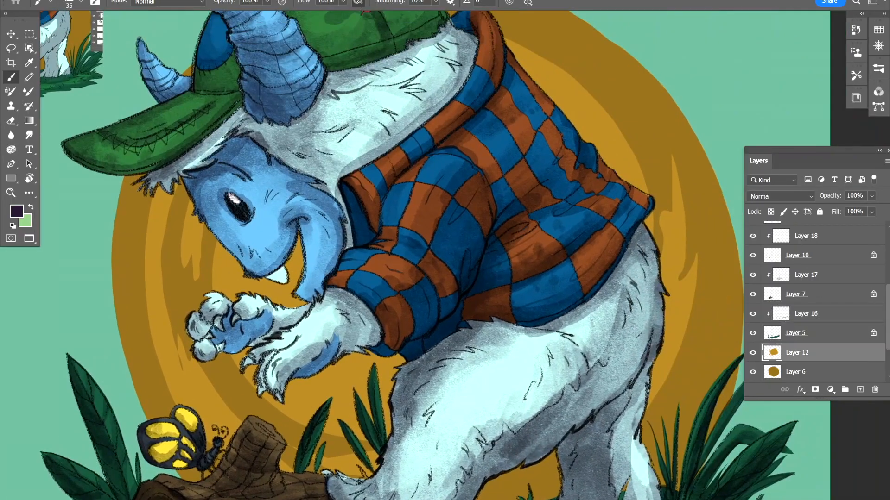
mouse_move(153, 209)
left_mouse_down()
mouse_move(221, 214)
mouse_move(234, 317)
left_mouse_up()
left_click(81, 2)
double_click(225, 380)
key("ctrl+z")
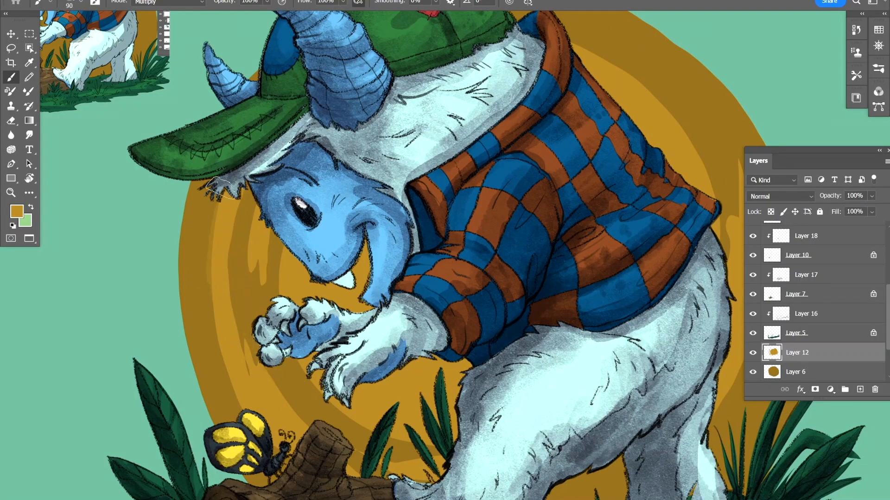
Step: Paint textured gold streaks on the sun beside the yeti's face and paws with a 90 px brush
left_click_drag(222, 188, 267, 449)
mouse_move(240, 164)
left_mouse_down()
mouse_move(248, 316)
mouse_move(296, 422)
left_mouse_up()
left_click_drag(274, 239, 250, 216)
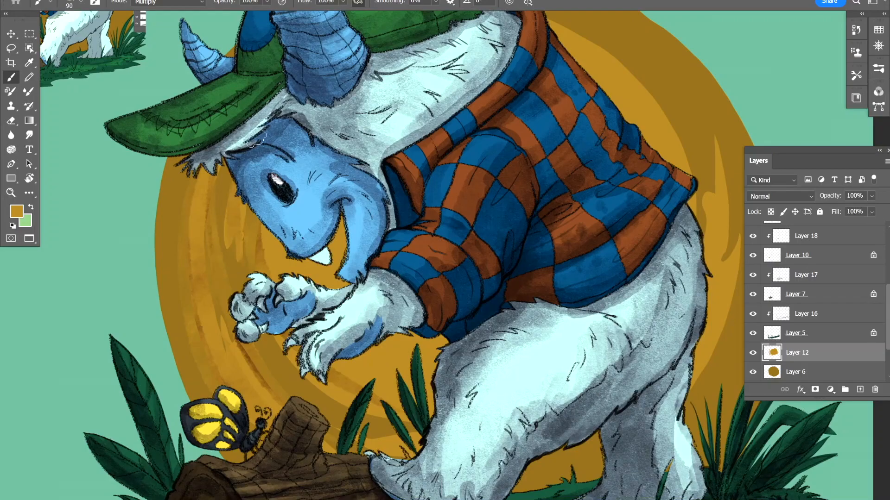
left_click_drag(457, 40, 257, 139)
left_click_drag(364, 139, 462, 253)
left_click_drag(392, 165, 324, 112)
Step: Continue the gold texture across the sun behind the shirt and below the arms, and compare Layer 12 on and off
left_click_drag(292, 85, 412, 218)
left_click_drag(447, 179, 425, 133)
left_click_drag(438, 250, 437, 338)
left_click_drag(341, 368, 597, 324)
left_click_drag(271, 328, 366, 394)
mouse_move(421, 285)
left_mouse_down()
mouse_move(479, 288)
mouse_move(432, 283)
left_mouse_up()
key("ctrl+minus")
left_click(753, 353)
left_click(753, 353)
Step: Select Layer 6 and sample the darker gold of the sun's outer ring as the foreground color
left_click(795, 372)
left_click(204, 185, "alt")
mouse_move(205, 156)
left_mouse_down()
mouse_move(245, 381)
mouse_move(200, 185)
left_mouse_up()
key("ctrl+z")
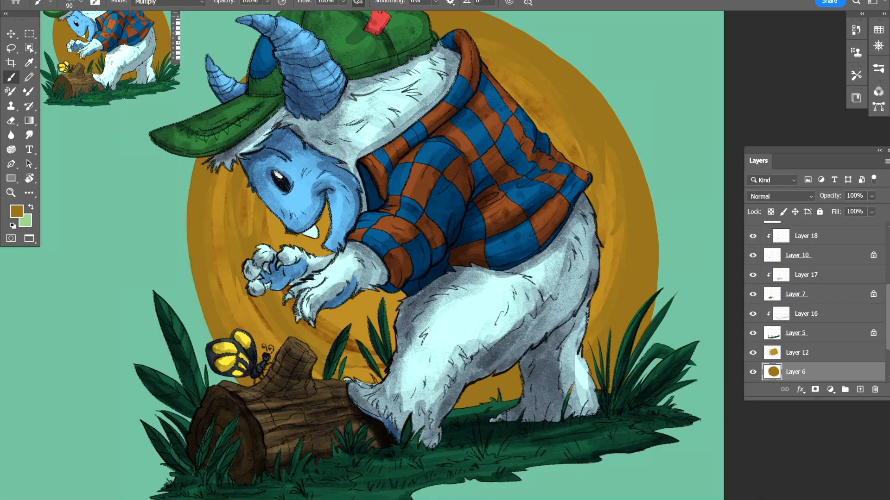
left_click(19, 210)
key("Escape")
Step: Try the AF_Watercolor_Wet_Brush_003 and AF_Watercolor_light_Base presets for texturing the sun's outer edge
left_click(81, 2)
scroll(207, 371, "up", 5)
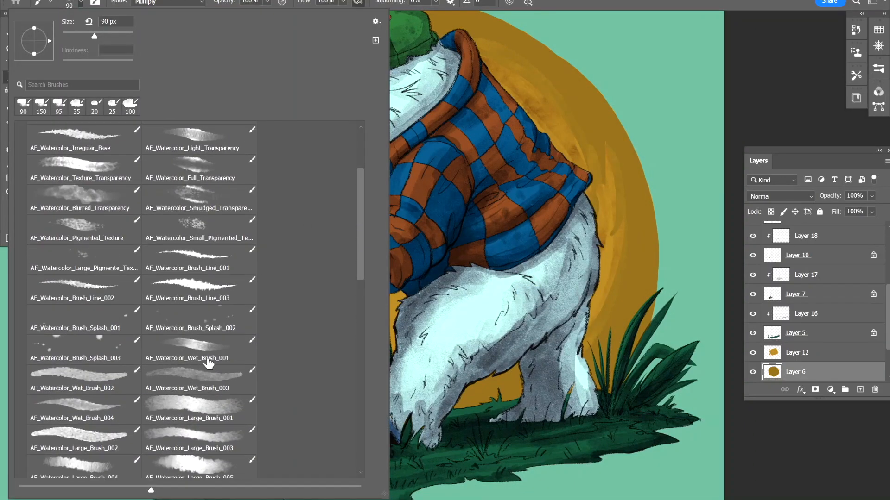
left_click(207, 371)
left_click_drag(601, 71, 616, 130)
left_click(80, 3)
scroll(123, 193, "up", 1)
left_click(123, 193)
scroll(134, 199, "up", 3)
double_click(198, 186)
Step: Try the smudged transparency preset and switch to a 125 px Multiply-mode watercolor brush for the outer ring
left_click(81, 2)
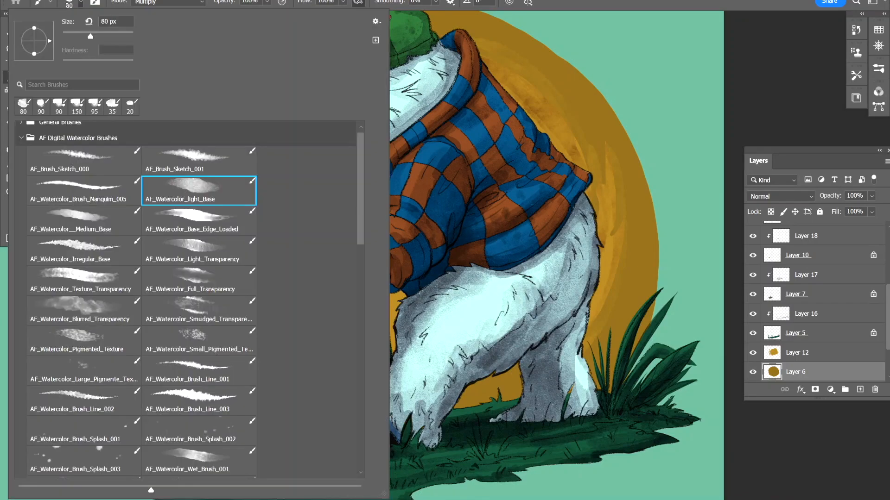
double_click(207, 310)
left_click(81, 2)
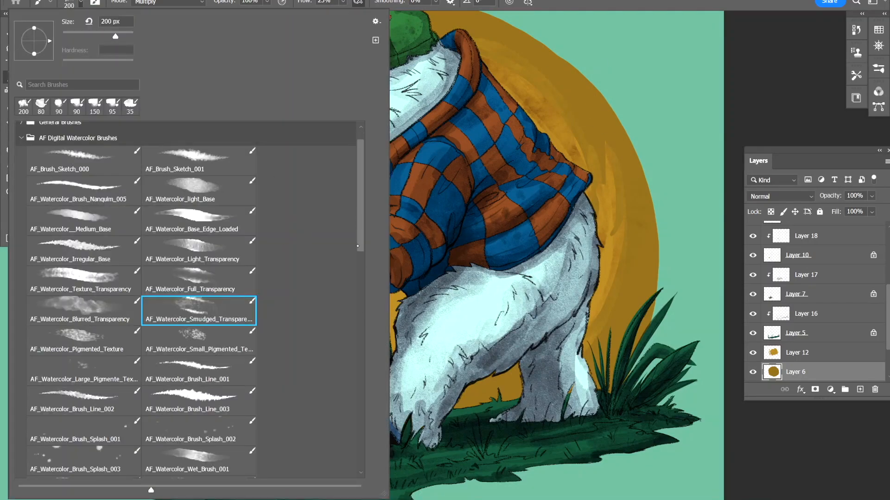
scroll(139, 302, "down", 5)
double_click(81, 341)
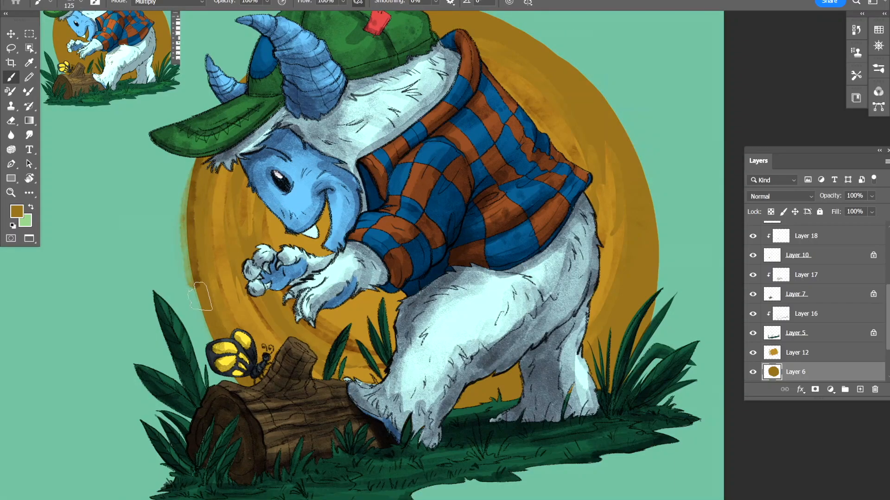
Step: Paint dark gold Multiply strokes around the sun's outer ring on Layer 6, undoing the last unwanted strokes
left_click_drag(200, 296, 202, 178)
left_click_drag(393, 176, 218, 260)
mouse_move(232, 92)
left_mouse_down()
mouse_move(477, 341)
mouse_move(481, 414)
left_mouse_up()
mouse_move(218, 76)
left_mouse_down()
mouse_move(400, 175)
mouse_move(482, 410)
mouse_move(252, 87)
mouse_move(466, 357)
left_mouse_up()
key("ctrl+z")
key("ctrl+z")
left_click_drag(466, 220, 480, 387)
left_click_drag(456, 277, 539, 239)
left_click_drag(384, 224, 444, 170)
Step: Set the foreground to a brighter gold and choose the Watercolor Brush_Dynamic_Texture preset
left_click(277, 237, "alt")
left_click(17, 211)
left_click(455, 119)
left_click(591, 113)
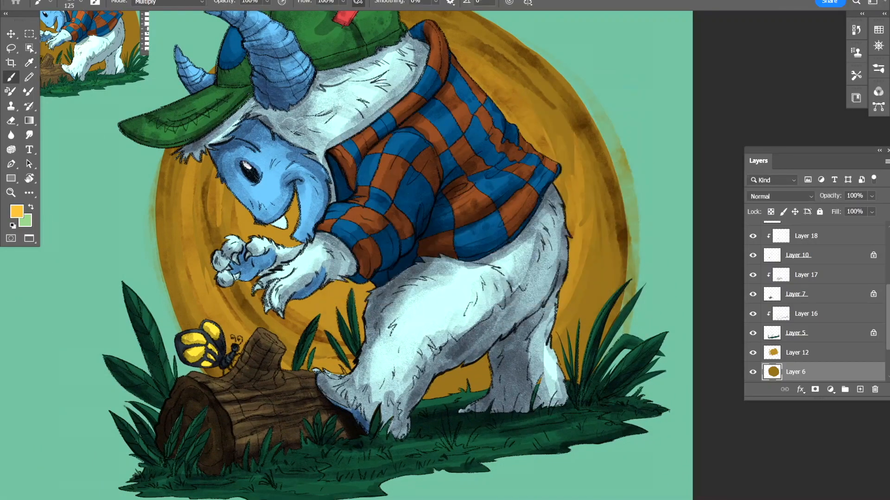
left_click_drag(273, 217, 269, 221)
left_click(81, 2)
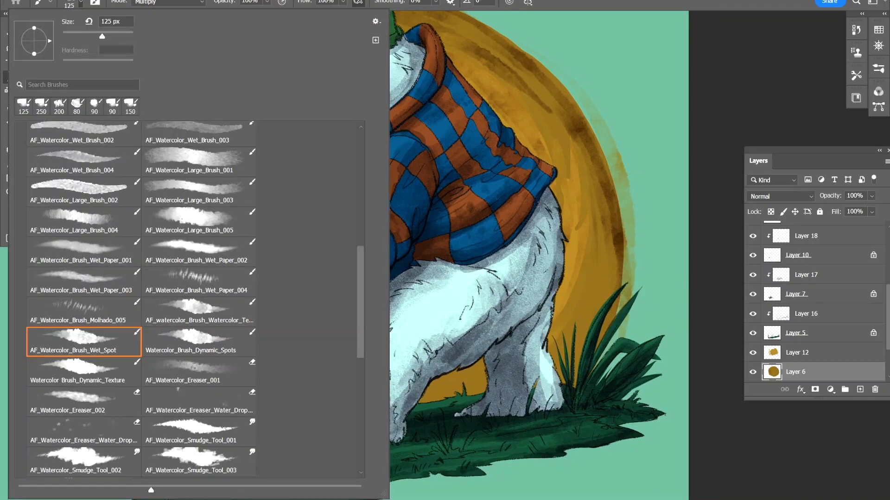
left_click(83, 369)
Step: Brush bright gold texture over the sun on Layer 6, undoing the first test stroke
left_click_drag(512, 79, 571, 194)
key("ctrl+z")
left_click_drag(214, 195, 209, 253)
left_click_drag(209, 162, 251, 329)
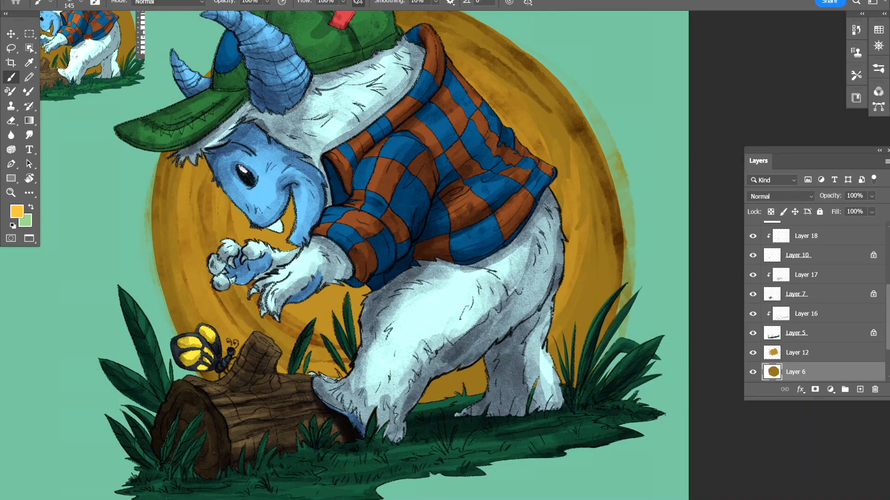
Step: Select Layer 12 and set the foreground color to a bright yellow
left_click(806, 313)
left_click(797, 353)
left_click_drag(500, 345, 471, 365)
left_click_drag(472, 259, 475, 289)
left_click(17, 211)
left_click(495, 239)
left_click(592, 113)
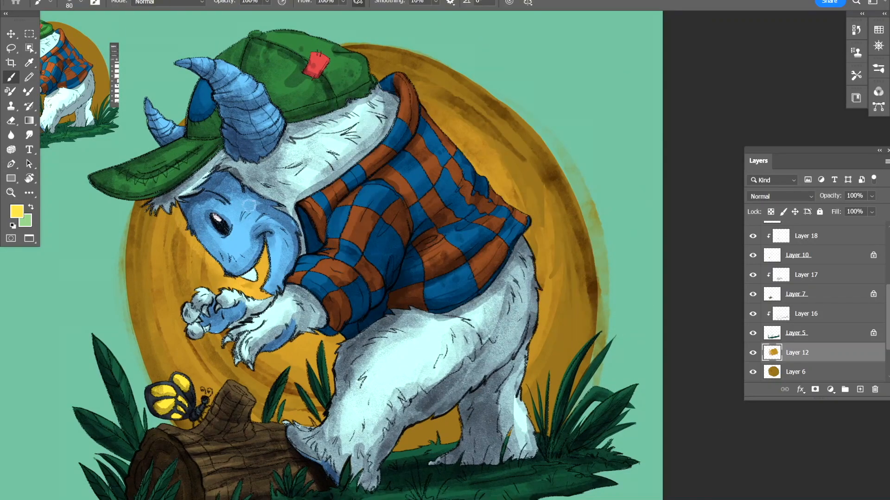
Step: Brush a soft yellow glow on the sun around the yeti's face, arms and back with a brush up to 200 px
left_click_drag(255, 275, 246, 247)
left_click_drag(248, 246, 332, 301)
left_click_drag(269, 330, 321, 346)
left_click_drag(417, 185, 400, 227)
left_click_drag(445, 160, 505, 255)
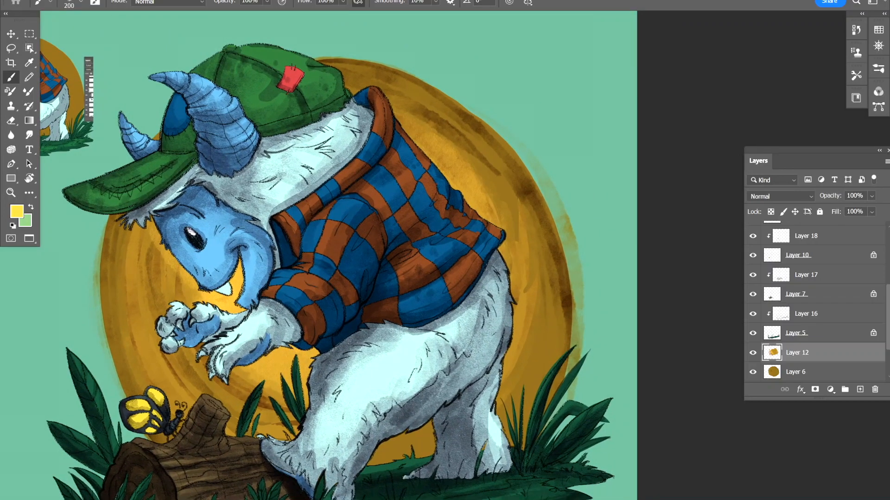
left_click_drag(458, 425, 474, 337)
left_click_drag(374, 370, 441, 348)
mouse_move(339, 315)
left_mouse_down()
mouse_move(333, 338)
mouse_move(286, 386)
left_mouse_up()
left_click_drag(505, 266, 475, 391)
left_click_drag(153, 223, 297, 231)
mouse_move(294, 223)
left_mouse_down()
mouse_move(258, 265)
mouse_move(248, 247)
left_mouse_up()
key("ctrl+z")
Step: Reduce the brush to 70 px and add finer yellow texture to the sun beside the face, back and legs
key("bracketleft")
key("bracketleft")
key("bracketleft")
key("bracketleft")
key("bracketleft")
key("bracketleft")
key("bracketleft")
left_click_drag(250, 215, 229, 312)
left_click_drag(521, 187, 476, 254)
left_click_drag(411, 139, 489, 187)
mouse_move(496, 337)
left_mouse_down()
mouse_move(437, 413)
mouse_move(451, 416)
left_mouse_up()
left_click_drag(451, 416, 544, 321)
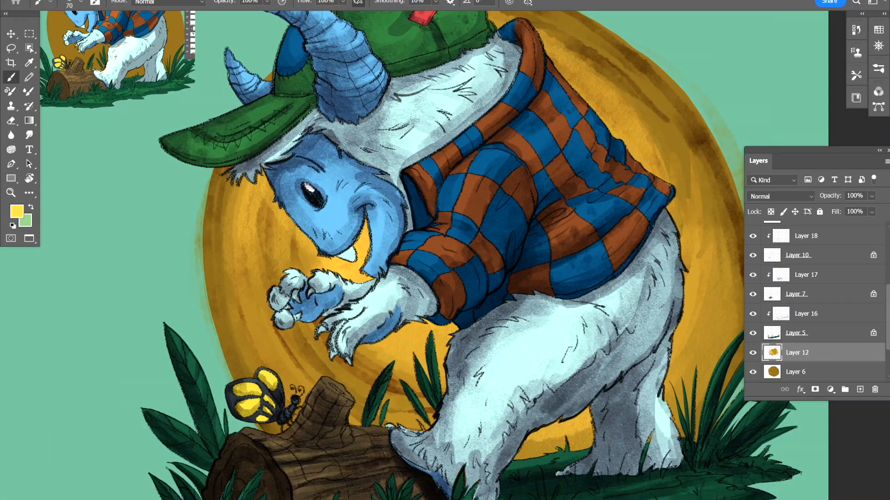
Step: Add a new layer clipped above Layer 15 and set its blend mode to Overlay
left_click_drag(595, 191, 524, 216)
left_click_drag(829, 151, 759, 150)
left_click_drag(819, 304, 816, 243)
left_click(683, 230)
mouse_move(332, 348)
left_mouse_down()
mouse_move(402, 251)
mouse_move(344, 352)
left_mouse_up()
left_click(760, 327)
left_click(790, 388)
mouse_move(433, 202)
left_mouse_down()
mouse_move(448, 203)
mouse_move(417, 197)
left_mouse_up()
left_click(739, 195)
left_click(700, 350)
left_click_drag(505, 164, 494, 221)
Step: Switch to another brush preset, reduce its size, and paint yellow Overlay highlights on the shirt's collar and shoulder checks
left_click(81, 2)
left_click(199, 193)
left_click(465, 197)
key("bracketleft")
key("bracketleft")
left_click_drag(457, 195, 420, 222)
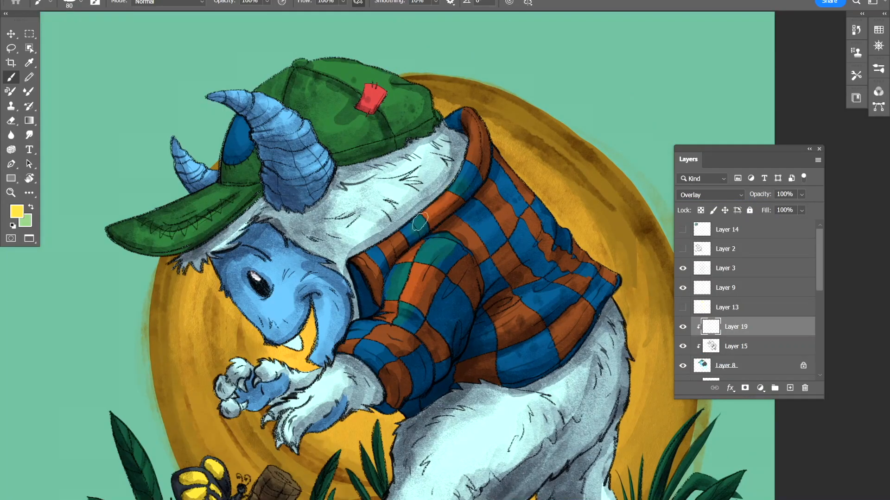
scroll(432, 171, "up", 3)
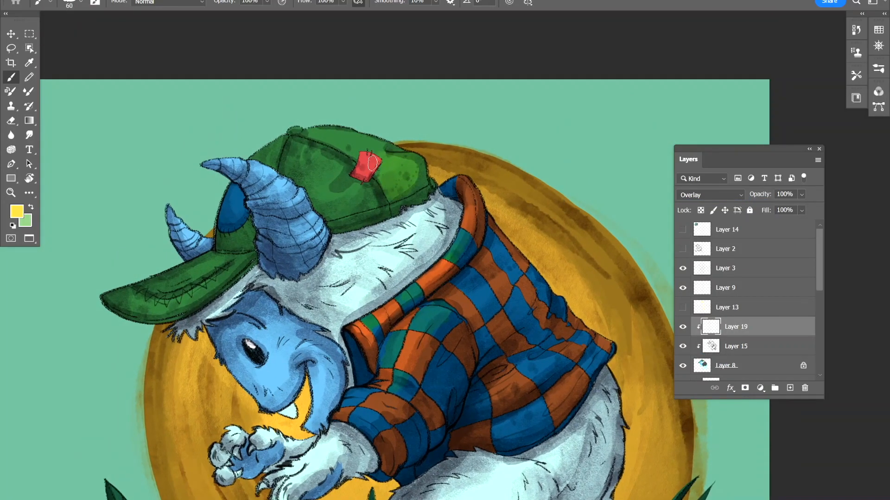
scroll(304, 146, "up", 5)
left_click_drag(464, 185, 509, 206)
Step: Enlarge the brush and paint yellow Overlay highlights across the green cap
key("bracketright")
key("bracketright")
key("bracketright")
left_click_drag(475, 167, 378, 151)
left_click(334, 141)
left_click_drag(356, 178, 424, 246)
left_click_drag(418, 276, 595, 135)
Step: Refine the yellow Overlay highlights with a smaller brush along the cap's brim, the shirt collar and the upper checks
key("bracketleft")
key("bracketleft")
left_click_drag(393, 223, 340, 257)
left_click_drag(390, 231, 236, 275)
left_click_drag(385, 211, 315, 237)
mouse_move(537, 255)
left_mouse_down()
mouse_move(520, 281)
mouse_move(572, 274)
left_mouse_up()
mouse_move(655, 273)
left_mouse_down()
mouse_move(495, 313)
mouse_move(391, 276)
left_mouse_up()
left_click_drag(452, 229, 411, 227)
key("bracketright")
mouse_move(431, 216)
left_mouse_down()
mouse_move(457, 228)
mouse_move(468, 252)
left_mouse_up()
left_click_drag(417, 278, 398, 266)
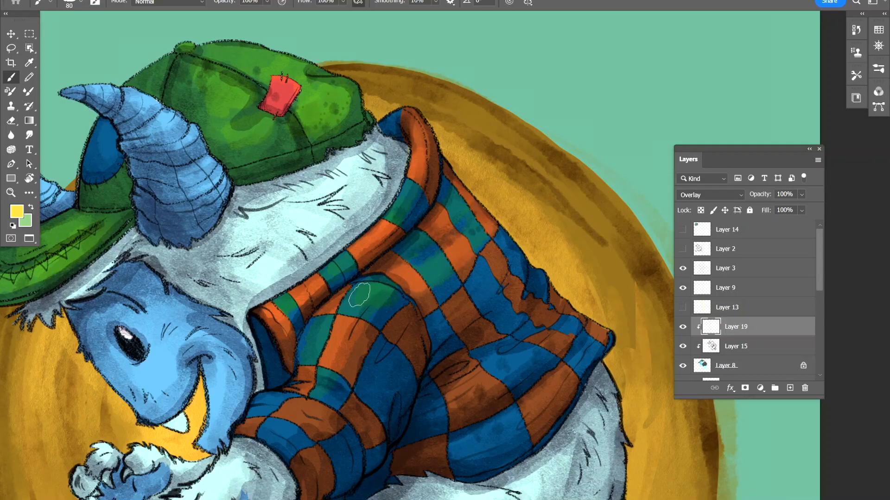
Step: Extend the yellow Overlay highlights over the shirt's sleeve, back and lower checks
left_click_drag(334, 402, 283, 422)
mouse_move(468, 325)
left_mouse_down()
mouse_move(447, 308)
mouse_move(387, 313)
left_mouse_up()
left_click_drag(429, 261, 406, 290)
left_click_drag(433, 350, 369, 394)
left_click_drag(410, 371, 418, 283)
left_click_drag(500, 261, 395, 345)
mouse_move(334, 319)
left_mouse_down()
mouse_move(362, 293)
mouse_move(361, 326)
left_mouse_up()
left_click_drag(419, 160, 463, 193)
left_click_drag(394, 278, 376, 296)
left_click_drag(433, 206, 431, 222)
left_click_drag(401, 320, 444, 284)
Step: Tint the yeti's face, thigh fur and shirt back with yellow Overlay strokes, using a 175 px brush for the broad areas
key("bracketleft")
left_click_drag(295, 349, 281, 383)
left_click_drag(361, 195, 393, 336)
mouse_move(227, 287)
left_mouse_down()
mouse_move(275, 311)
mouse_move(302, 255)
left_mouse_up()
left_click_drag(301, 255, 260, 216)
left_click_drag(458, 293, 420, 298)
left_click_drag(415, 133, 483, 285)
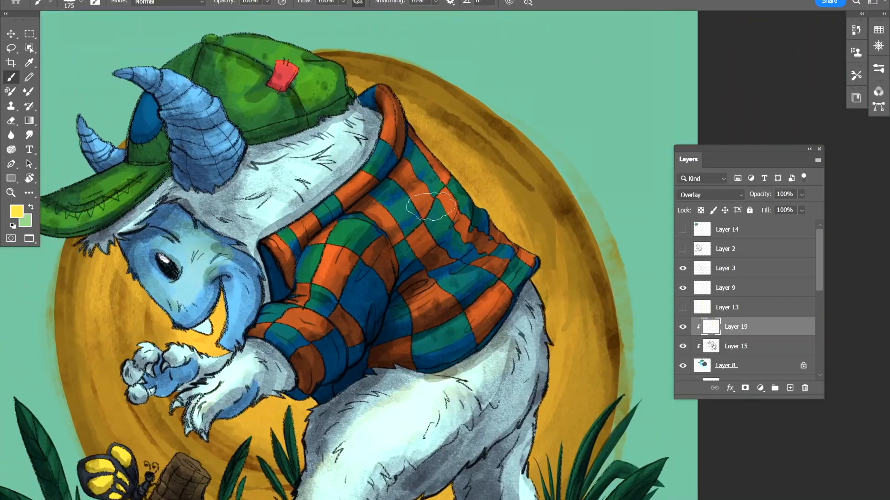
left_click_drag(339, 262, 383, 240)
left_click_drag(362, 195, 414, 262)
left_click_drag(280, 143, 374, 109)
left_click_drag(353, 195, 424, 166)
left_click_drag(456, 288, 428, 203)
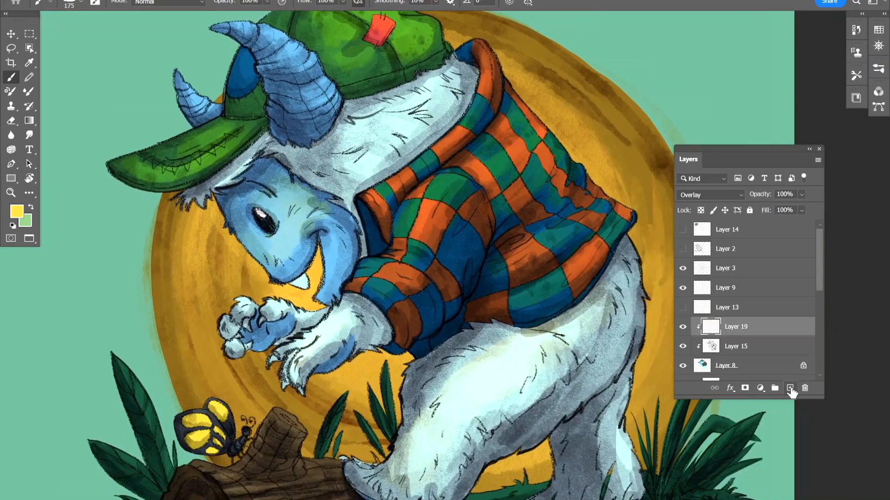
Step: Add another clipped layer above Layer 19 and set its blend mode to Color Dodge
left_click(712, 195)
left_click(728, 312)
left_click_drag(532, 195, 463, 279)
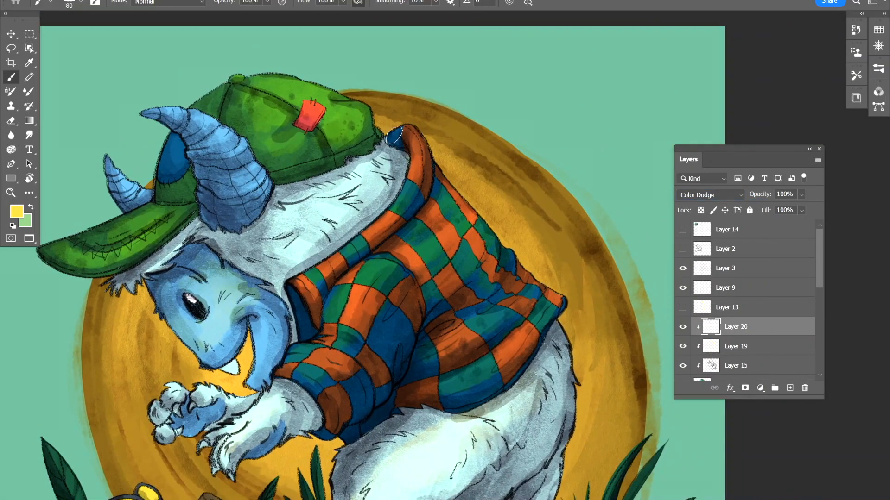
Step: Reduce the brush and paint yellow Color Dodge highlights on the cap's crown and brim
left_click_drag(375, 117, 413, 203)
key("bracketleft")
key("bracketleft")
key("bracketleft")
key("bracketleft")
key("bracketleft")
key("bracketleft")
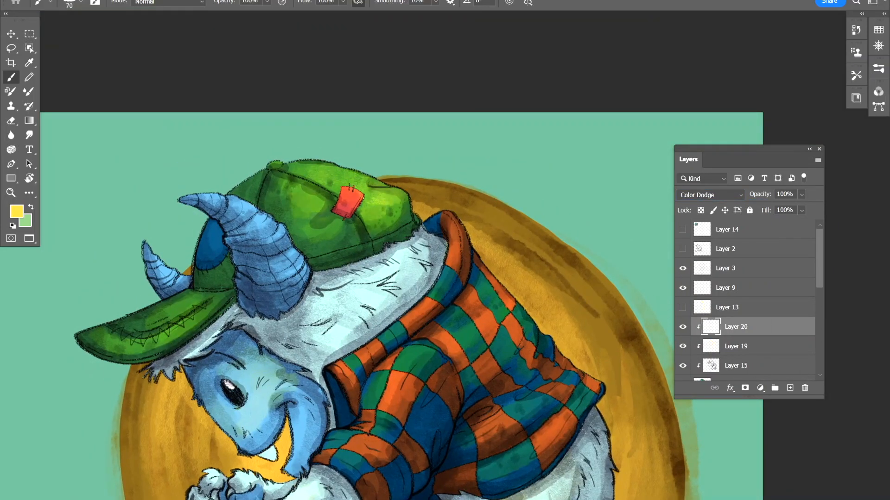
left_click_drag(209, 298, 284, 254)
left_click_drag(401, 159, 341, 166)
mouse_move(271, 181)
left_mouse_down()
mouse_move(266, 156)
mouse_move(244, 139)
left_mouse_up()
Step: Enlarge the brush and add yellow Color Dodge highlights to the shirt's collar, shoulder and back
key("bracketright")
key("bracketright")
key("bracketright")
key("bracketright")
left_click_drag(443, 158, 420, 220)
left_click_drag(495, 210, 444, 190)
left_click_drag(373, 264, 326, 282)
left_click_drag(387, 232, 351, 253)
mouse_move(349, 239)
left_mouse_down()
mouse_move(413, 268)
mouse_move(425, 261)
left_mouse_up()
Step: Reduce the brush to 50 px, add a small Color Dodge highlight to the shirt, and review the whole illustration
key("bracketleft")
key("bracketleft")
key("bracketleft")
key("bracketleft")
left_click_drag(388, 273, 379, 284)
key("ctrl+minus")
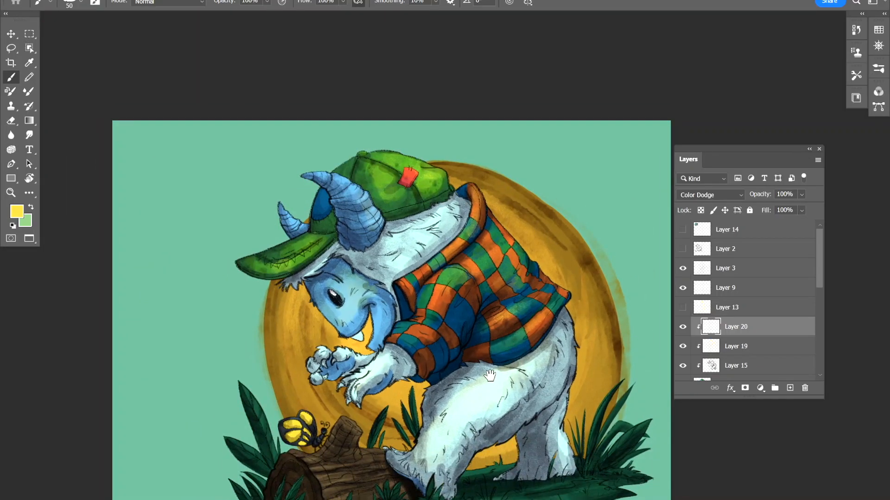
left_click_drag(490, 376, 524, 370)
left_click_drag(487, 290, 459, 295)
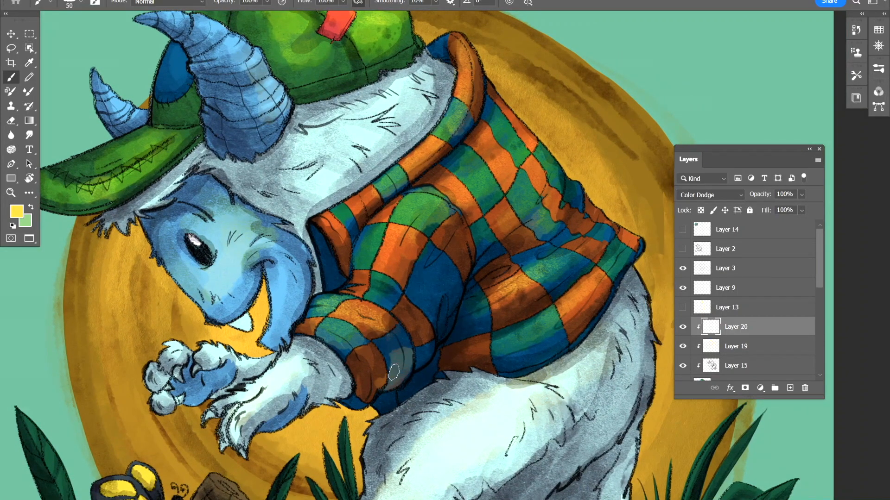
Step: Paint further yellow Color Dodge highlights on the shirt's sleeve, elbow and lower back checks
left_click_drag(405, 365, 389, 383)
left_click_drag(498, 279, 443, 334)
key("bracketright")
key("bracketright")
mouse_move(358, 304)
left_mouse_down()
mouse_move(381, 298)
mouse_move(392, 325)
left_mouse_up()
left_click_drag(537, 290, 443, 307)
left_click_drag(371, 265, 440, 255)
left_click_drag(390, 180, 445, 167)
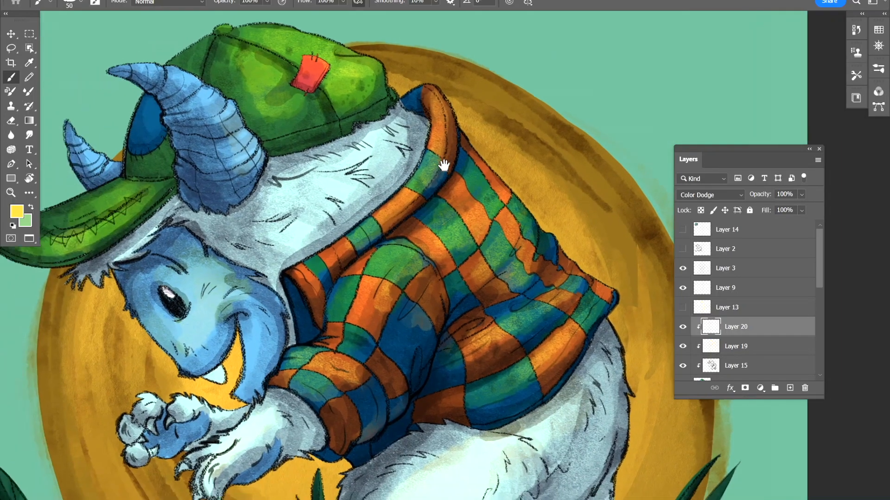
Step: Switch the foreground colour to bright cyan and paint Color Dodge highlights on the yeti's horns
left_click_drag(342, 93, 424, 169)
left_click_drag(353, 344, 413, 253)
left_click(17, 212)
left_click(494, 198)
left_click(467, 119)
left_click(584, 115)
left_click_drag(394, 121, 333, 237)
left_click_drag(334, 222, 300, 269)
left_click_drag(265, 195, 245, 174)
left_click_drag(297, 287, 320, 176)
left_click_drag(199, 141, 222, 227)
Step: Paint cyan Color Dodge highlights on the yeti's face and head fur and enlarge the brush to 80 px
left_click_drag(505, 358, 323, 188)
left_click_drag(472, 288, 440, 301)
mouse_move(396, 253)
left_mouse_down()
mouse_move(405, 296)
mouse_move(522, 171)
left_mouse_up()
mouse_move(505, 95)
left_mouse_down()
mouse_move(576, 284)
mouse_move(513, 307)
left_mouse_up()
key("bracketright")
key("bracketright")
key("bracketright")
key("bracketright")
key("bracketright")
key("bracketright")
key("bracketright")
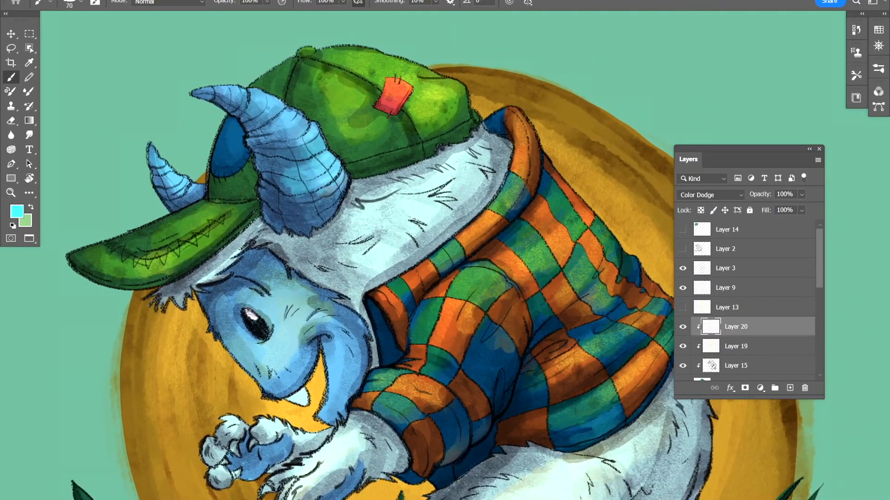
key("bracketright")
Step: Paint cyan Color Dodge highlights on the yeti's arm and leg fur, including a rim along the thigh's underside
left_click_drag(366, 238, 308, 266)
left_click_drag(363, 256, 307, 279)
left_click_drag(443, 351, 283, 194)
left_click_drag(382, 309, 311, 332)
left_click_drag(299, 349, 320, 255)
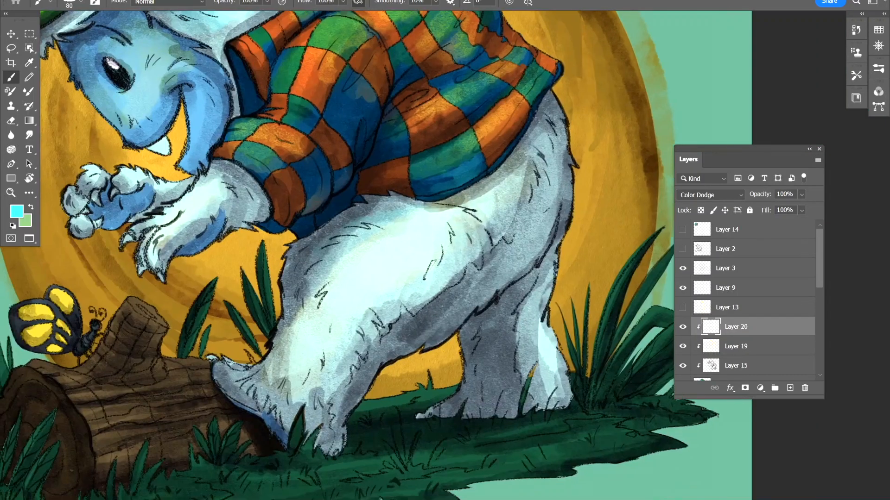
left_click_drag(345, 417, 266, 397)
left_click_drag(298, 356, 287, 380)
mouse_move(195, 208)
left_mouse_down()
mouse_move(387, 274)
mouse_move(333, 324)
left_mouse_up()
left_click_drag(493, 296, 440, 301)
mouse_move(438, 320)
left_mouse_down()
mouse_move(490, 326)
mouse_move(469, 286)
left_mouse_up()
Step: Add a clipped layer above Layer 17 and paint golden-orange highlights along the log's upper edge with a 50 px brush
scroll(741, 302, "down", 5)
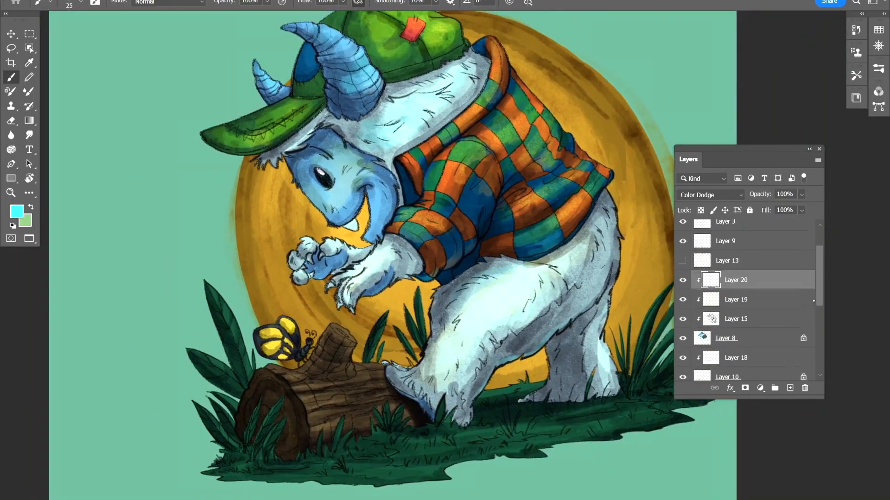
left_click(695, 316)
key("ctrl+shift+alt+n")
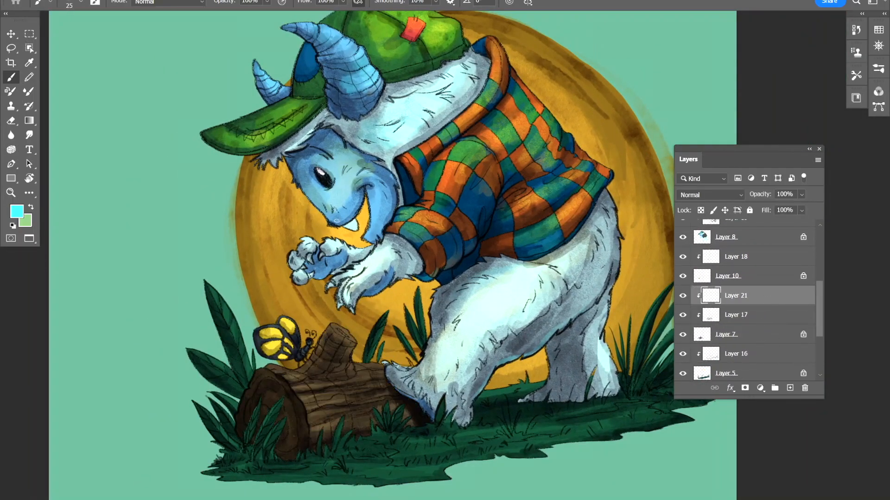
left_click_drag(333, 360, 383, 360)
left_click_drag(383, 360, 417, 272)
left_click_drag(446, 298, 430, 262)
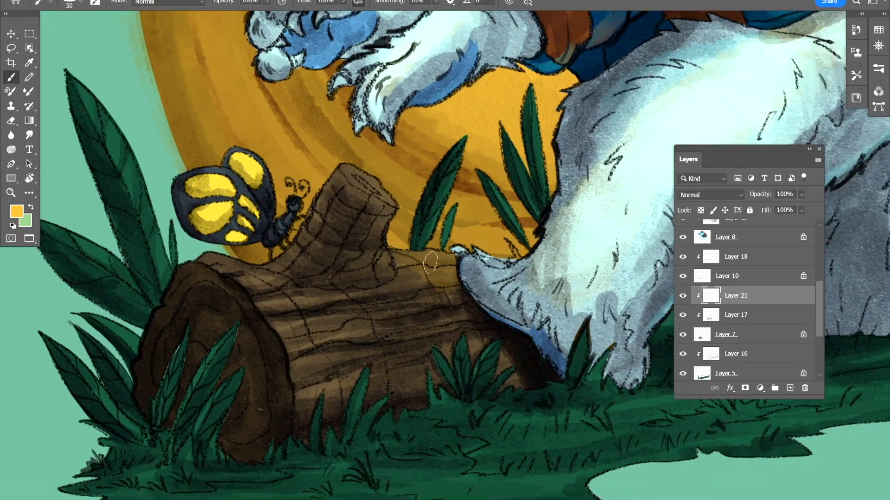
mouse_move(435, 262)
left_mouse_down()
mouse_move(423, 273)
mouse_move(399, 258)
left_mouse_up()
left_click_drag(639, 246, 529, 275)
Step: Identify the grass shading on Layer 16 by toggling its visibility and add a new clipped layer in Normal mode above it
scroll(752, 311, "down", 3)
left_click(741, 275)
left_click(682, 276)
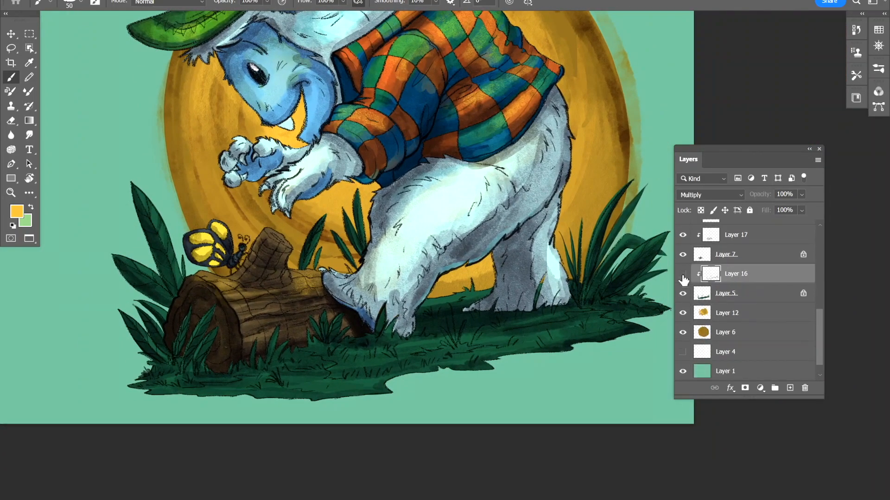
left_click(712, 195)
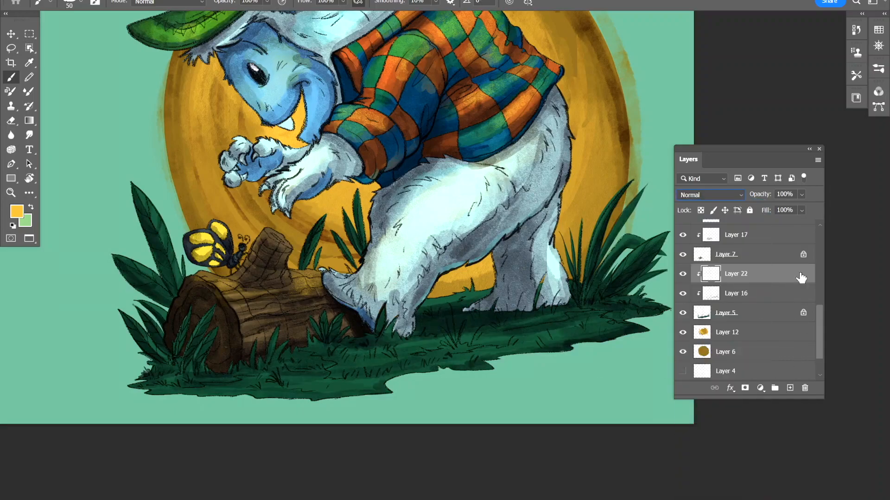
left_click(714, 205)
Step: Set the blend mode of the log highlights on Layer 21 to Linear Dodge (Add)
scroll(753, 298, "up", 3)
left_click(761, 287)
left_click(712, 195)
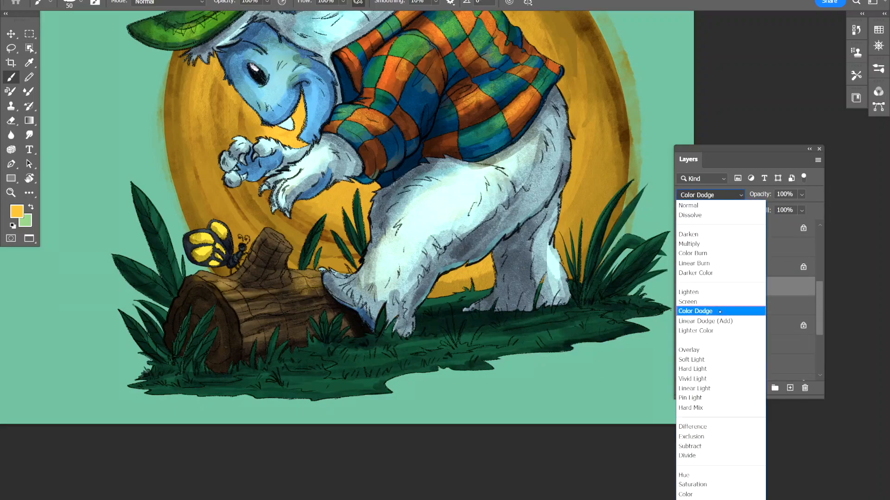
left_click(719, 321)
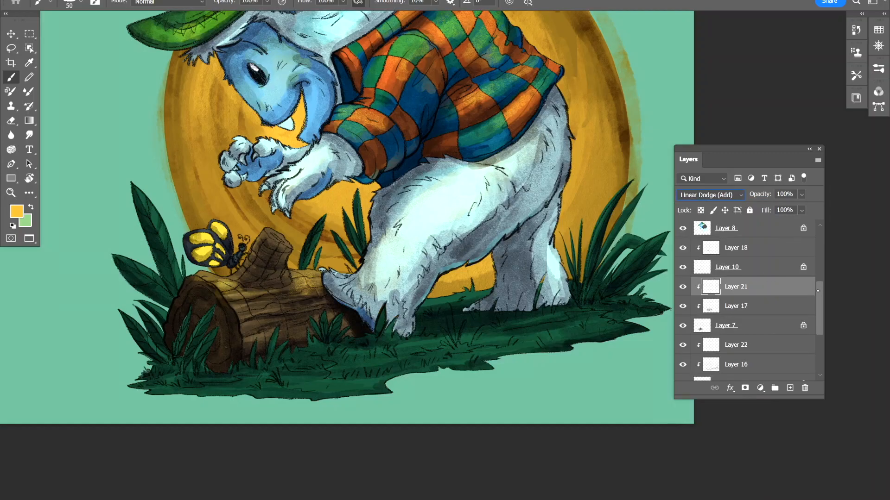
Step: On Layer 22, paint broad golden light over the grass beneath the yeti with a 125 px brush
scroll(745, 311, "down", 4)
scroll(755, 297, "up", 2)
left_click(755, 288)
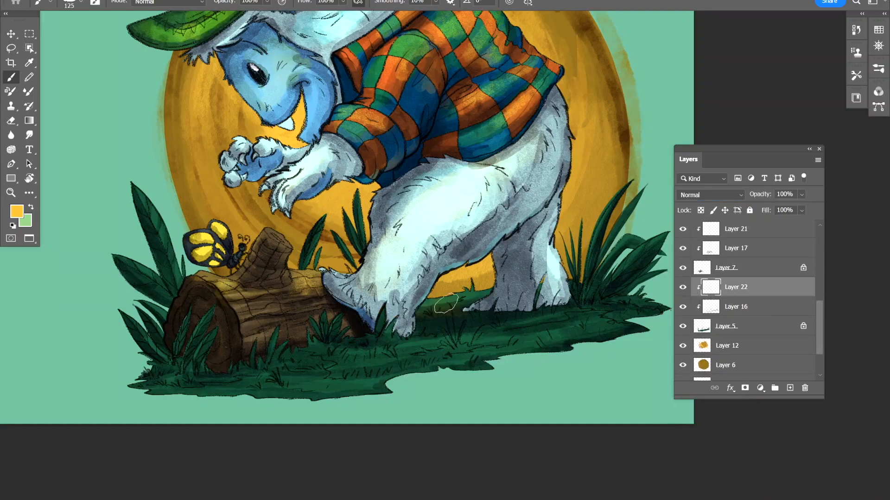
left_click_drag(524, 331, 553, 290)
left_click_drag(366, 330, 431, 308)
left_click_drag(578, 290, 467, 315)
Step: Reduce the brush to 80 px and extend the golden light along the grass in front of the yeti's feet
scroll(468, 316, "up", 3)
key("bracketleft")
key("bracketleft")
key("bracketleft")
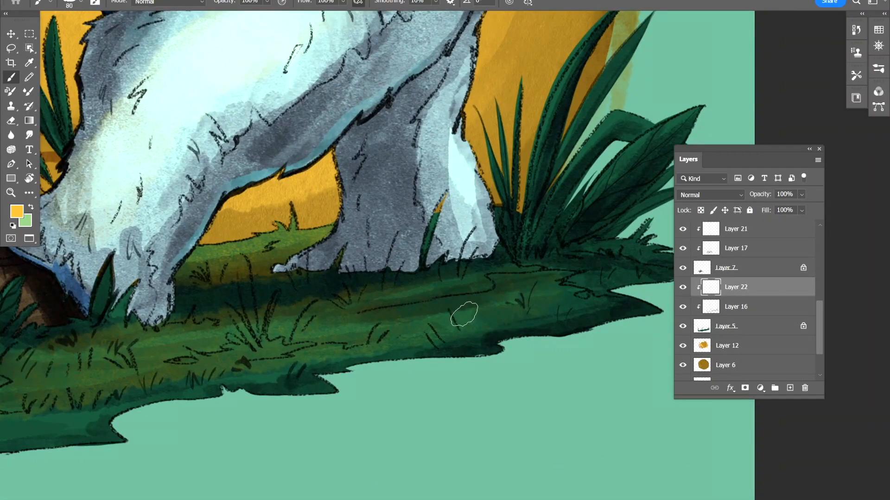
left_click_drag(542, 297, 378, 319)
mouse_move(131, 394)
left_mouse_down()
mouse_move(592, 298)
mouse_move(425, 325)
left_mouse_up()
Step: Paint golden highlights on the large leaves beside the log with a 40 px brush
mouse_move(308, 312)
left_mouse_down()
mouse_move(413, 333)
mouse_move(387, 493)
left_mouse_up()
left_click_drag(169, 153, 202, 232)
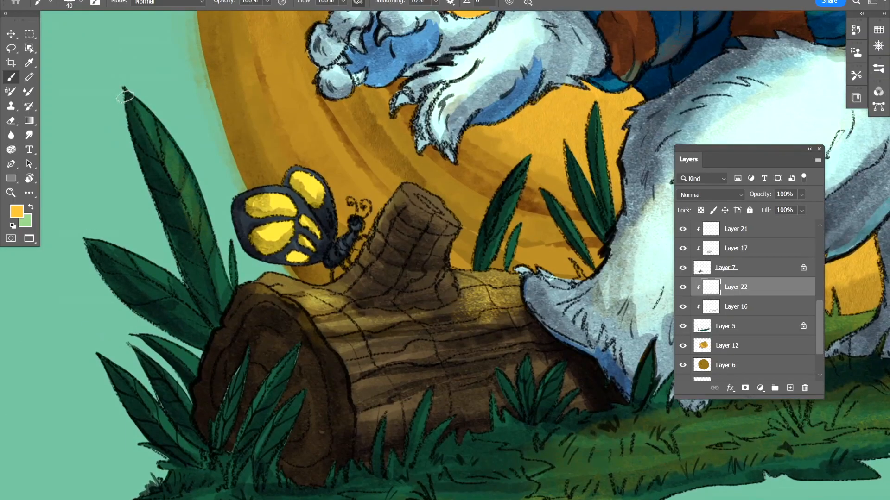
left_click_drag(178, 350, 178, 255)
mouse_move(150, 251)
left_mouse_down()
mouse_move(190, 277)
mouse_move(177, 305)
left_mouse_up()
left_click_drag(560, 168, 233, 284)
left_click_drag(556, 223, 251, 284)
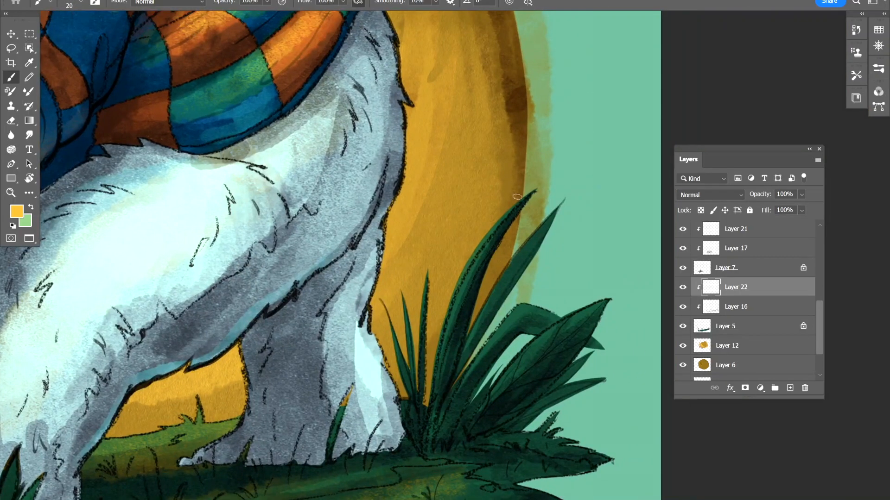
Step: Paint golden highlights on the long leaves behind the yeti with a small brush
left_click_drag(533, 234, 475, 326)
left_click_drag(547, 297, 495, 244)
key("bracketleft")
Step: Set Layer 22 to Linear Dodge (Add) at 82% opacity and review the whole illustration
left_click(710, 195)
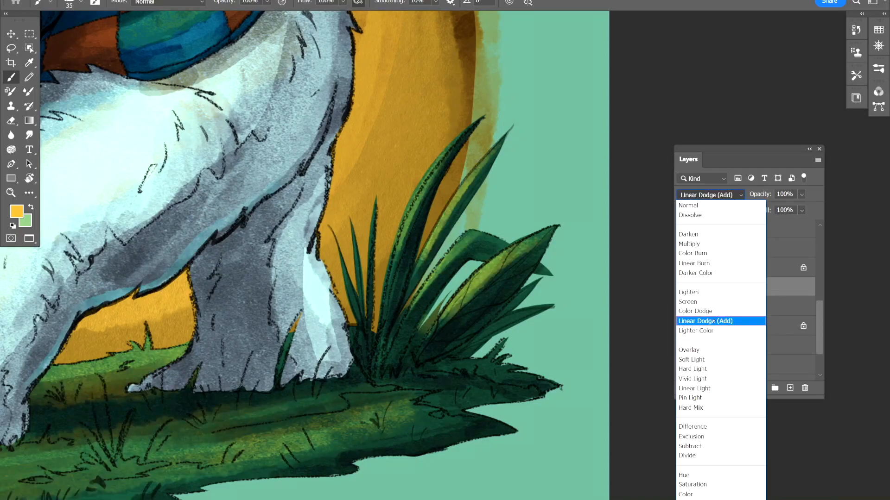
left_click(735, 319)
left_click(801, 194)
left_click_drag(818, 209, 798, 209)
scroll(512, 344, "down", 6)
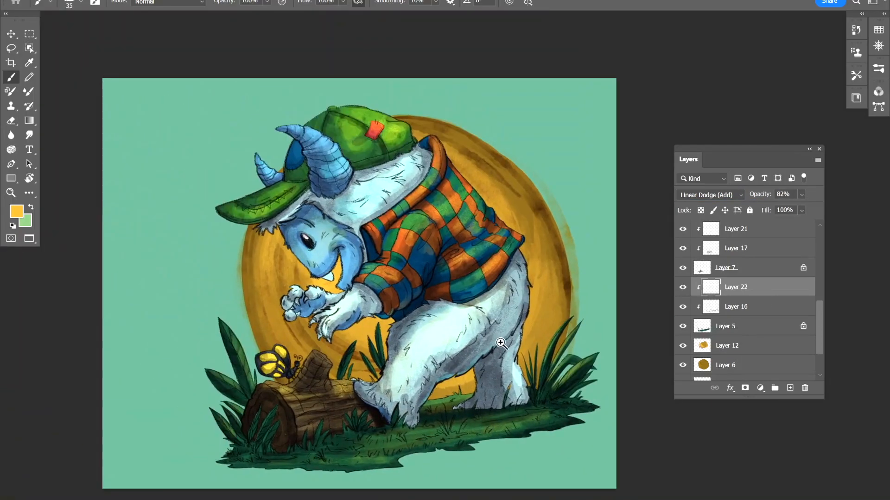
scroll(496, 344, "up", 2)
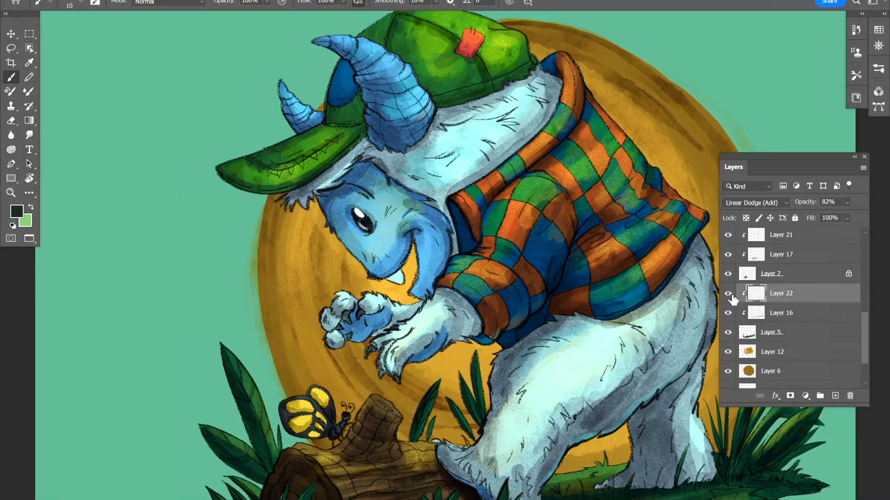
Step: Zoom in on the foliage by the log and set the foreground colour to a bright yellow-green
scroll(518, 439, "up", 3)
left_click_drag(517, 439, 767, 209)
left_click(17, 212)
left_click(493, 232)
left_click(469, 179)
left_click(493, 234)
left_click(481, 148)
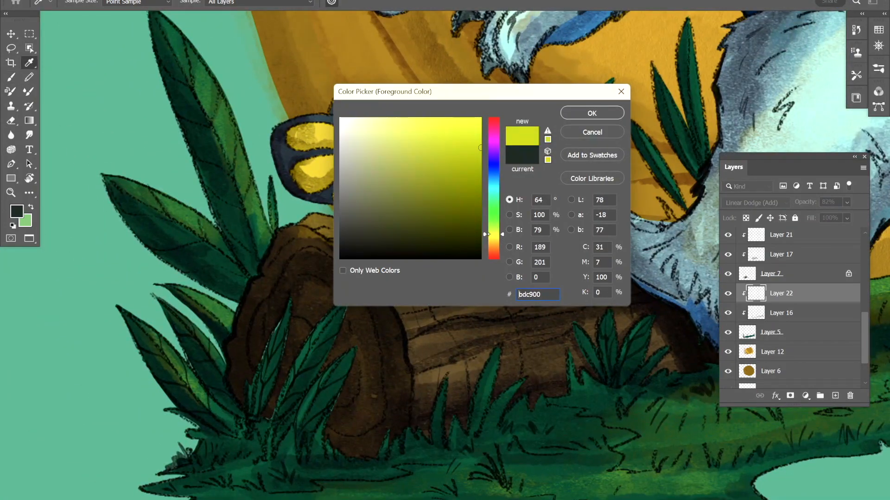
left_click(494, 235)
left_click(592, 113)
Step: Paint yellow-green highlights on the tall leaves next to the butterfly with a 25 px brush
left_click_drag(418, 232, 504, 352)
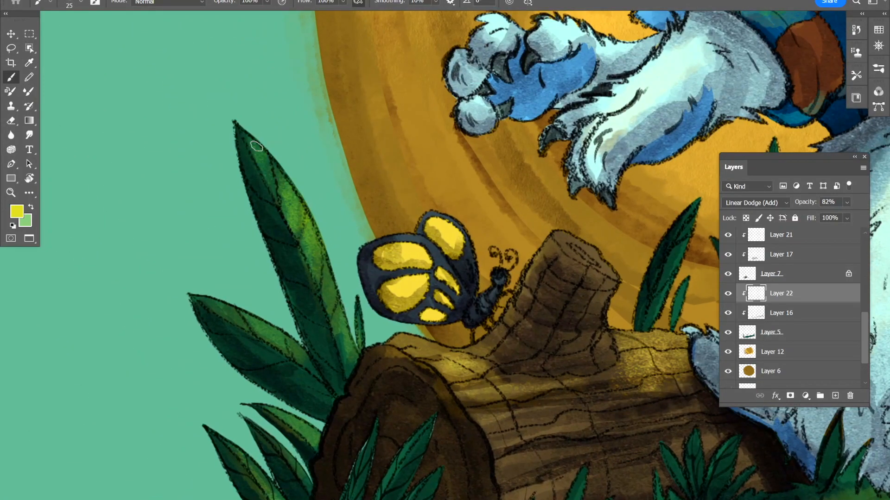
left_click_drag(331, 294, 354, 233)
left_click_drag(267, 264, 295, 282)
mouse_move(250, 294)
left_mouse_down()
mouse_move(242, 276)
mouse_move(275, 307)
left_mouse_up()
left_click_drag(412, 260, 344, 140)
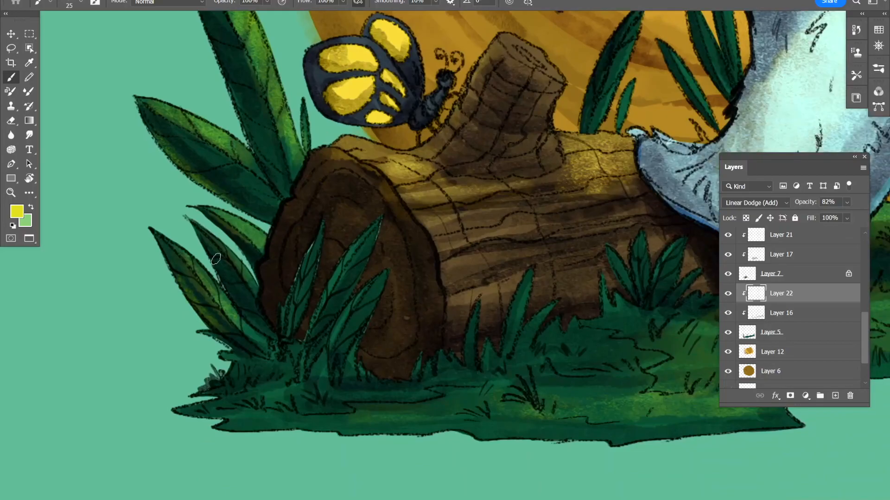
Step: Add yellow-green highlights to the lower leaves beside and in front of the log's cut end
left_click_drag(598, 185, 334, 317)
left_click_drag(366, 209, 352, 291)
left_click_drag(361, 223, 327, 324)
left_click_drag(408, 222, 337, 282)
left_click_drag(346, 266, 375, 324)
Step: Paint yellow-green highlights on the long leaves behind the yeti, reducing the brush to 10 px
left_click_drag(649, 259, 199, 288)
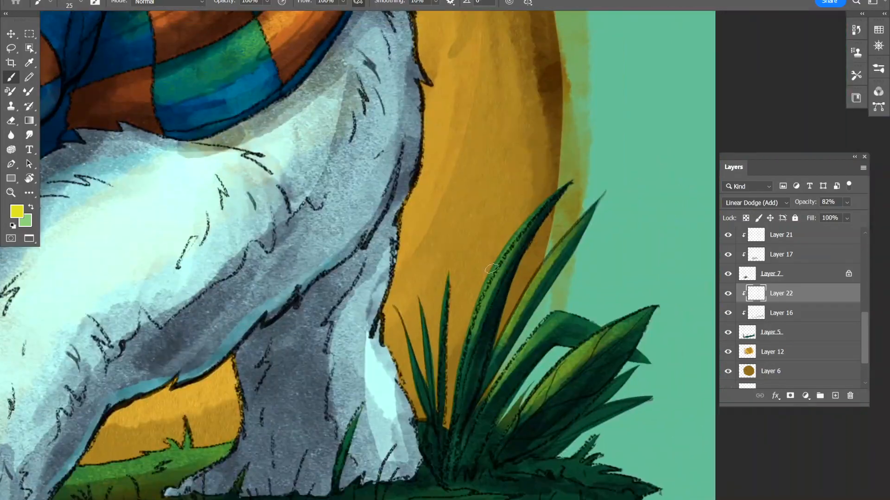
left_click_drag(501, 355, 482, 272)
left_click_drag(547, 278, 485, 328)
left_click_drag(487, 377, 556, 301)
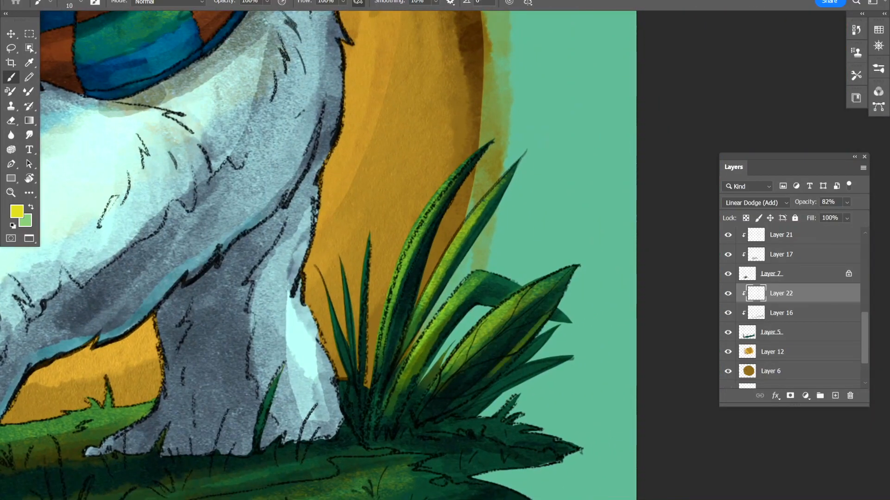
left_click_drag(524, 333, 584, 271)
left_click_drag(512, 363, 609, 276)
Step: Highlight the small leaves behind the front leg and the grass beneath the yeti in yellow-green at 10 px
mouse_move(333, 278)
left_mouse_down()
mouse_move(409, 315)
mouse_move(662, 217)
left_mouse_up()
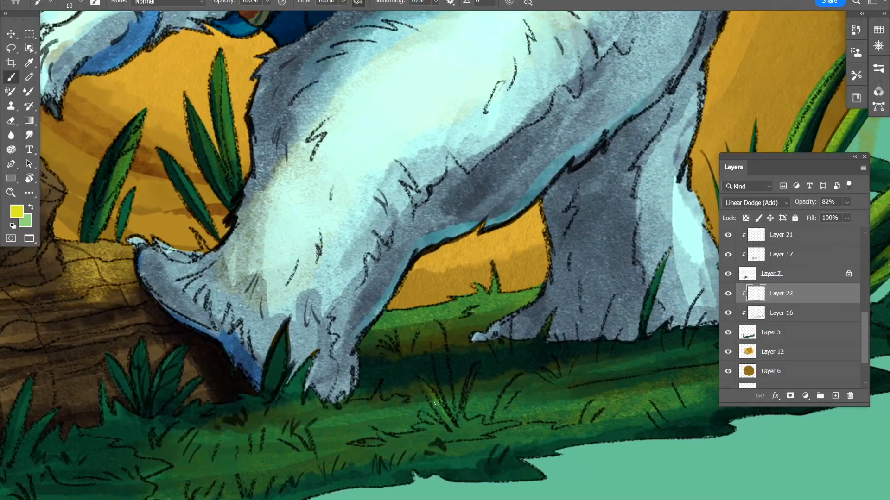
left_click_drag(305, 397, 508, 360)
left_click_drag(371, 333, 362, 357)
left_click_drag(482, 347, 402, 391)
left_click_drag(315, 394, 490, 305)
left_click_drag(335, 296, 311, 364)
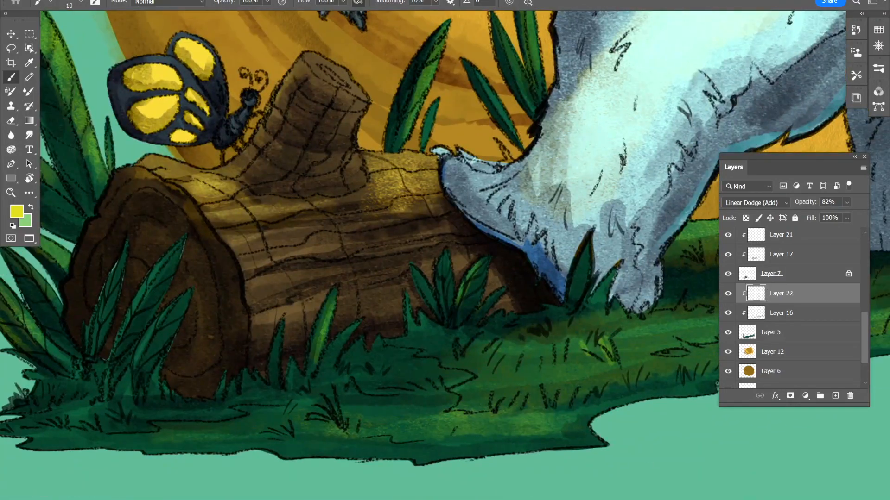
Step: Add further yellow-green highlights to the grass blades near the yeti's front foot
left_click_drag(668, 278, 260, 336)
left_click_drag(713, 310, 539, 371)
scroll(540, 371, "down", 5)
left_click_drag(332, 414, 514, 435)
Step: Add a new clipped layer above Layer 22 and browse the Foliage Brushes presets
left_click(835, 396)
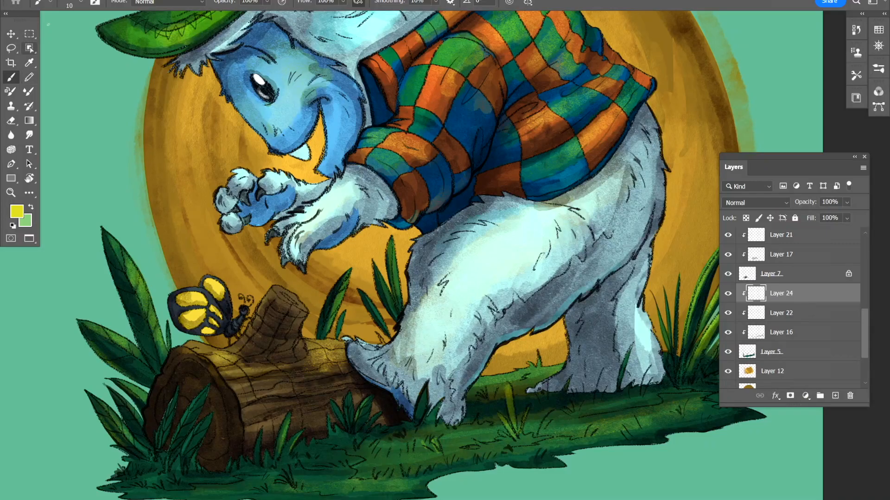
left_click(80, 3)
scroll(312, 168, "up", 3)
left_click(21, 146)
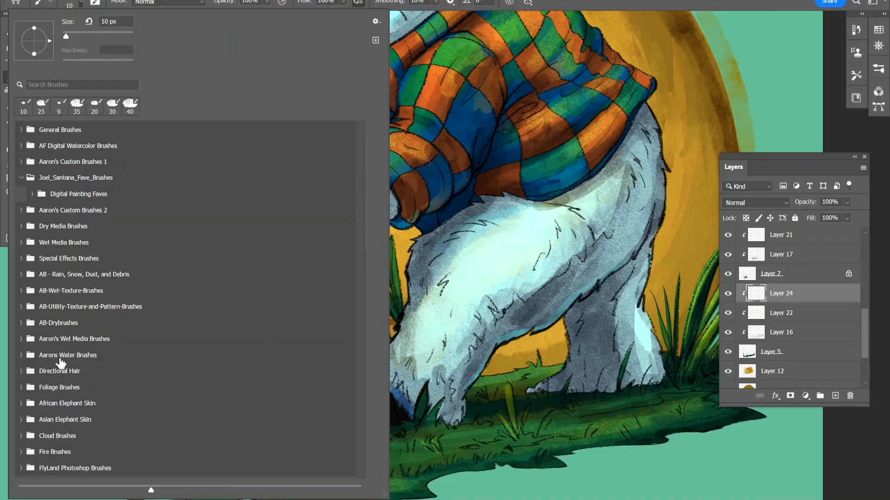
left_click(21, 387)
scroll(359, 417, "down", 8)
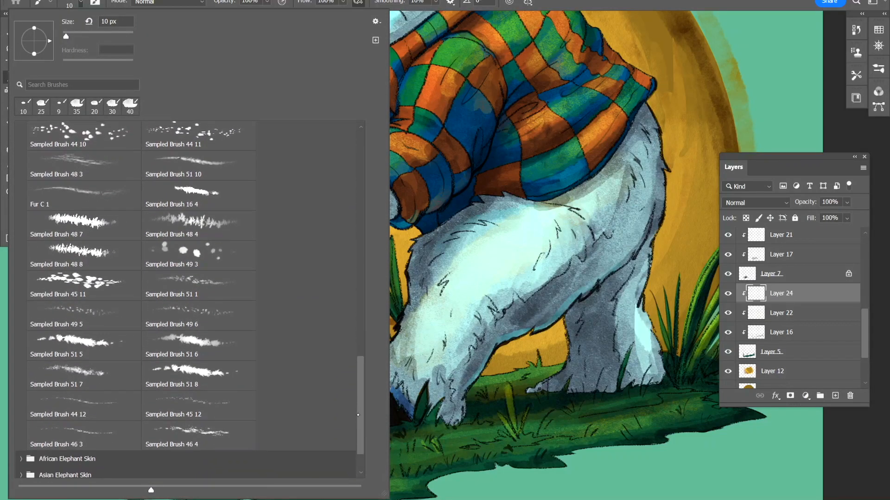
Step: Try several foliage brushes on the grass, undoing the test strokes
left_click_drag(493, 426, 540, 421)
key("ctrl+z")
left_click_drag(591, 343, 667, 327)
left_click_drag(255, 398, 253, 441)
left_click(80, 2)
left_click(83, 406)
left_click_drag(452, 412, 476, 448)
key("ctrl+z")
left_click(80, 2)
key("ctrl+z")
Step: Pick another foliage brush and try yellow-green tufts at 125 px around the base of the log
mouse_move(597, 385)
left_mouse_down()
mouse_move(318, 403)
mouse_move(328, 405)
left_mouse_up()
left_click_drag(519, 408, 655, 427)
left_click(81, 3)
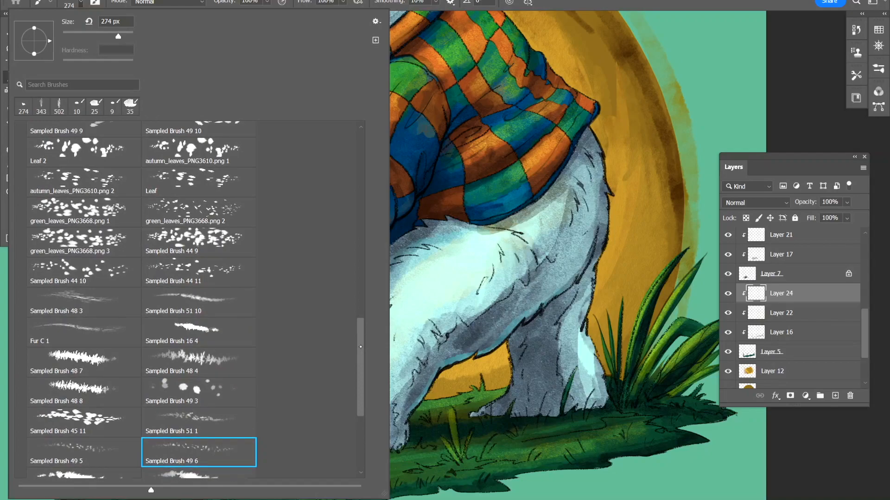
left_click(82, 330)
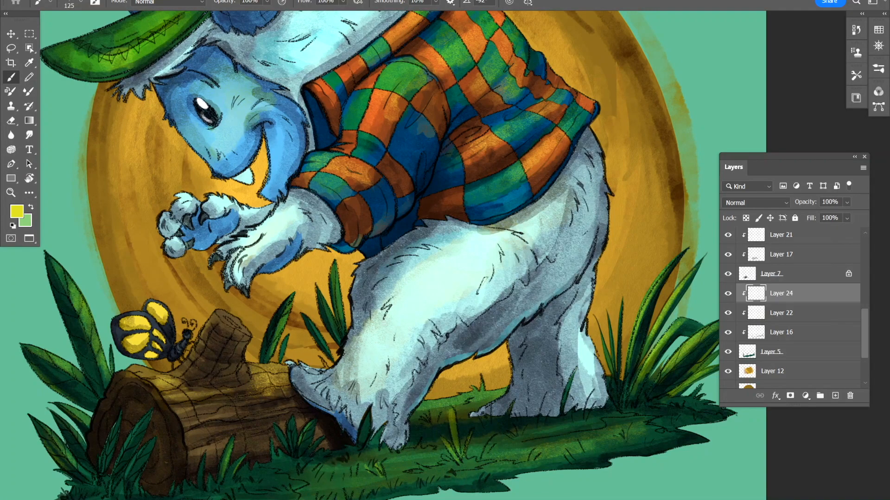
left_click_drag(278, 436, 430, 379)
left_click_drag(246, 417, 241, 454)
left_click_drag(434, 397, 420, 358)
left_click_drag(267, 384, 255, 420)
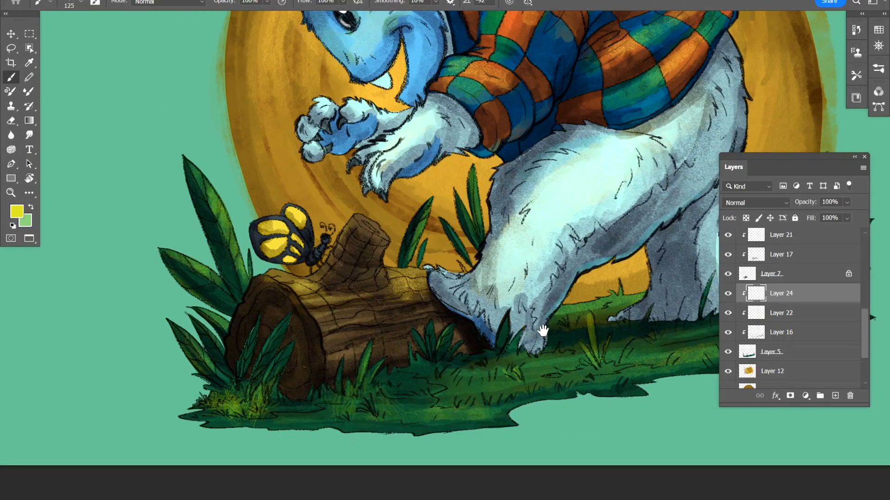
Step: Test more foliage brush presets on the ground and undo each test stroke
left_click_drag(501, 344, 410, 354)
left_click_drag(556, 347, 685, 332)
left_click(81, 2)
mouse_move(360, 332)
left_mouse_down()
mouse_move(360, 214)
mouse_move(344, 392)
mouse_move(358, 416)
mouse_move(355, 379)
left_mouse_up()
double_click(83, 262)
left_click(81, 2)
left_click(112, 414)
left_click(484, 387)
key("ctrl+z")
left_click(81, 2)
left_click(199, 425)
left_click(484, 382)
key("ctrl+z")
Step: Place Layer 24 unclipped above Layer 23 and undo the last test stroke
mouse_move(587, 355)
left_mouse_down()
mouse_move(521, 357)
mouse_move(535, 359)
left_mouse_up()
left_click_drag(823, 295, 802, 269)
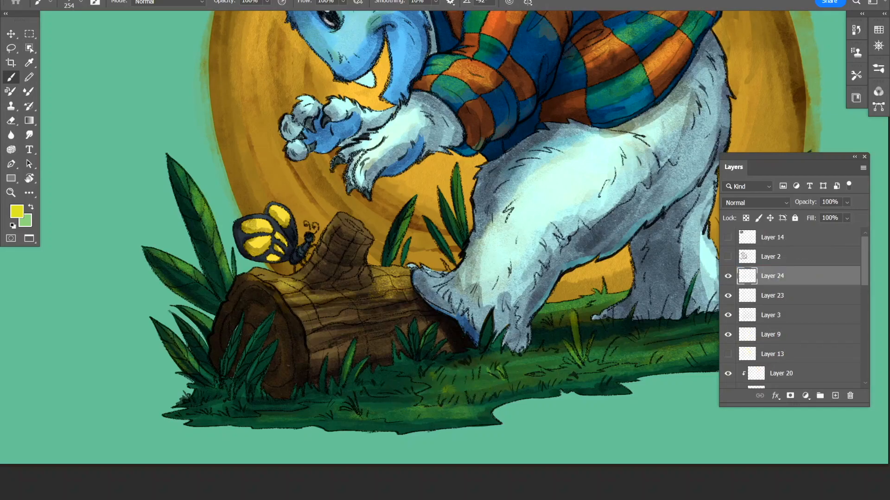
key("ctrl+z")
left_click_drag(577, 350, 624, 356)
Step: Paint yellow-green foliage tufts at 150 px along the ground, from the log across to the plants behind the yeti
mouse_move(415, 396)
left_mouse_down()
mouse_move(403, 396)
mouse_move(413, 407)
left_mouse_up()
left_click_drag(412, 408, 452, 410)
left_click_drag(428, 410, 402, 417)
left_click_drag(340, 409, 289, 418)
left_click_drag(533, 375, 385, 392)
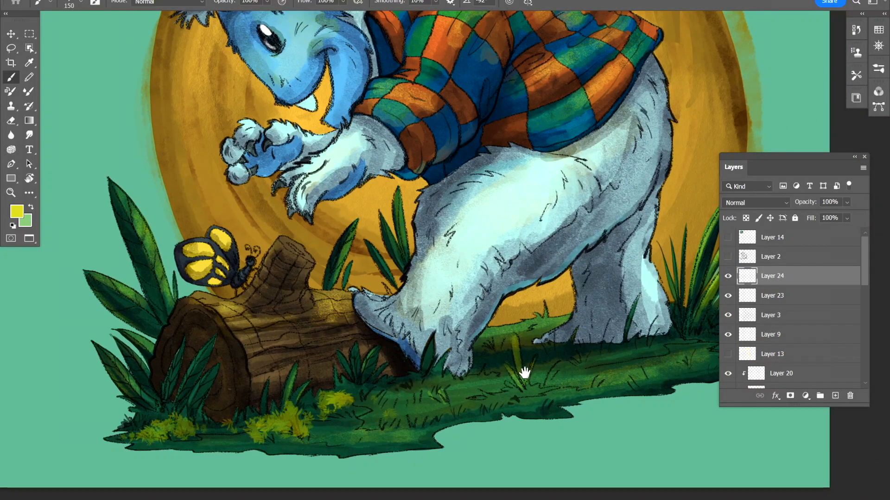
left_click_drag(473, 379, 285, 407)
left_click_drag(531, 357, 630, 348)
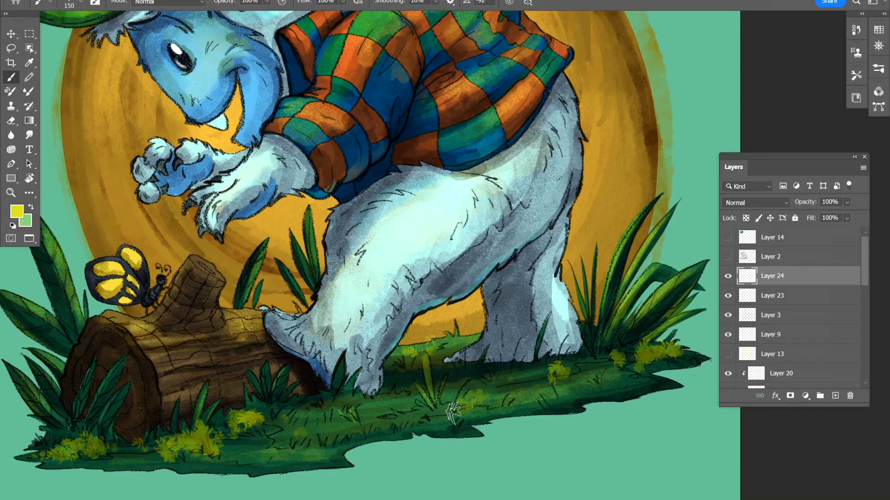
Step: Darken the foreground colour to olive and paint more foliage tufts at 150 px on the ground near the log
left_click_drag(404, 423, 519, 380)
left_click(17, 211)
left_click(478, 168)
left_click(591, 113)
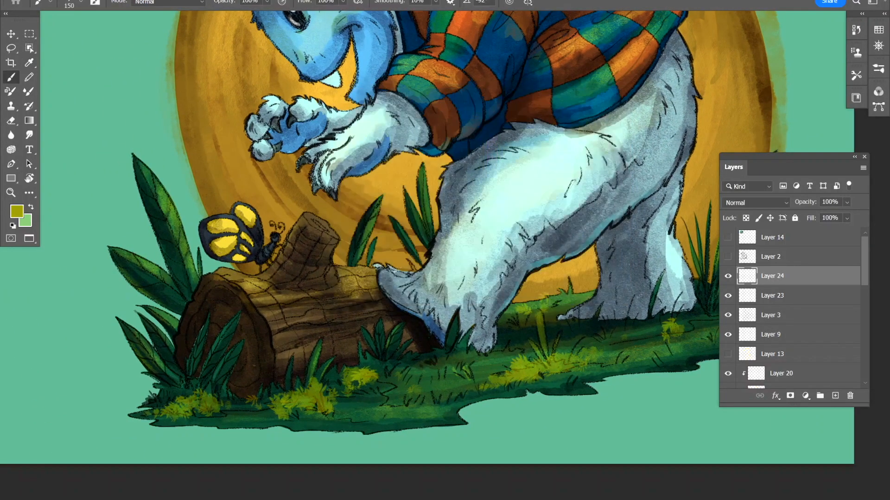
left_click_drag(399, 384, 525, 410)
left_click_drag(299, 430, 347, 457)
Step: Pick the Sampled Brush 44 7 foliage preset, reduce it to 400 px and try it on the ground below the log
left_click(81, 3)
left_click_drag(360, 357, 359, 266)
left_click(125, 228)
left_click(524, 430)
left_click_drag(570, 427, 476, 419)
key("bracketleft")
key("bracketleft")
key("bracketleft")
left_click_drag(464, 447, 460, 419)
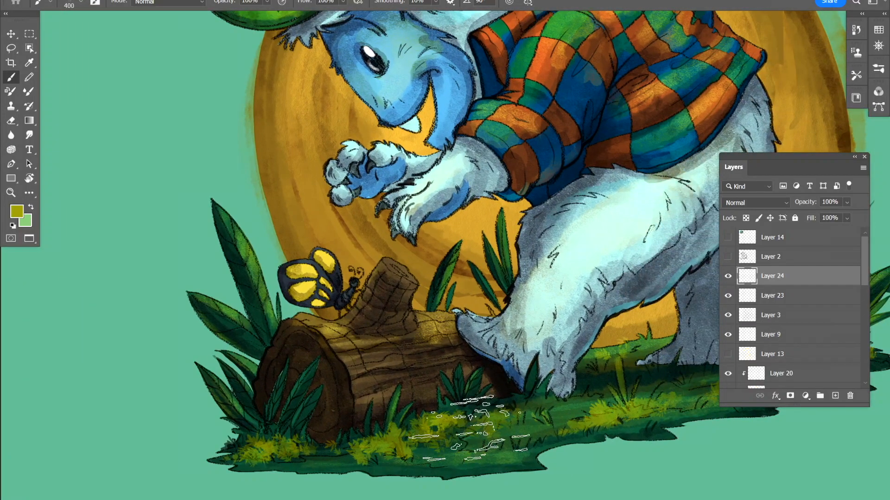
Step: Paint fine olive grass speckles at 250 px over the tufts, from the log across to the plants behind the yeti
left_click_drag(378, 434, 369, 388)
key("bracketleft")
key("bracketleft")
mouse_move(265, 398)
left_mouse_down()
mouse_move(314, 378)
mouse_move(306, 373)
left_mouse_up()
left_click_drag(480, 370, 365, 404)
left_click_drag(554, 361, 407, 377)
mouse_move(583, 322)
left_mouse_down()
mouse_move(496, 330)
mouse_move(428, 377)
left_mouse_up()
mouse_move(547, 361)
left_mouse_down()
mouse_move(482, 375)
mouse_move(551, 366)
left_mouse_up()
Step: Choose the INKER Scratchy Line brush from the INK group of the FlyLand Photoshop Brushes
left_click(81, 3)
left_click_drag(360, 270, 360, 229)
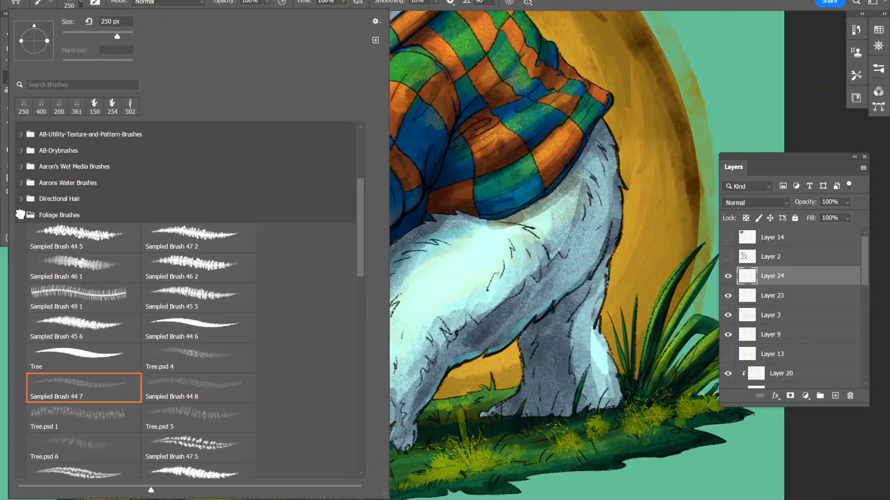
left_click(21, 214)
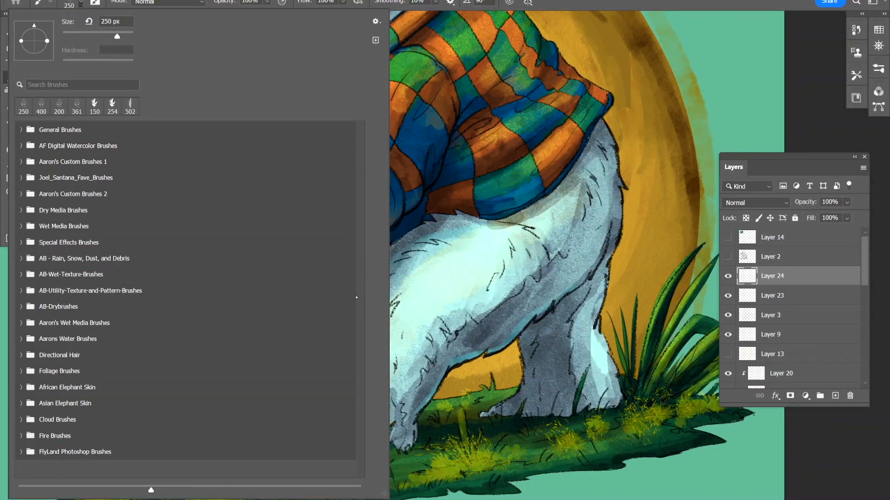
mouse_move(393, 328)
left_mouse_down()
mouse_move(484, 274)
mouse_move(393, 356)
left_mouse_up()
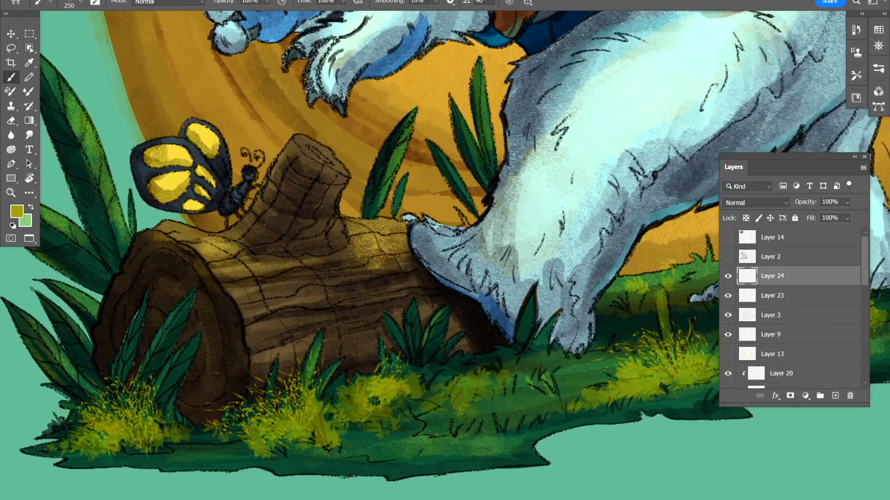
left_click(81, 3)
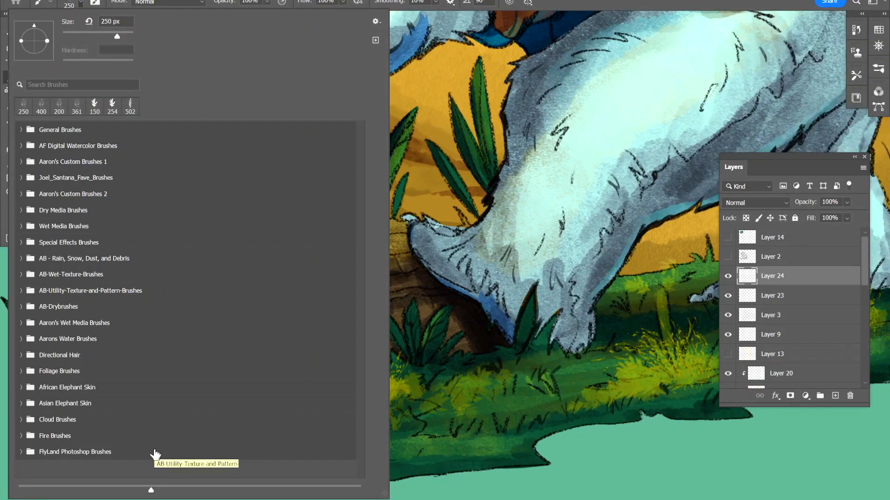
left_click(21, 452)
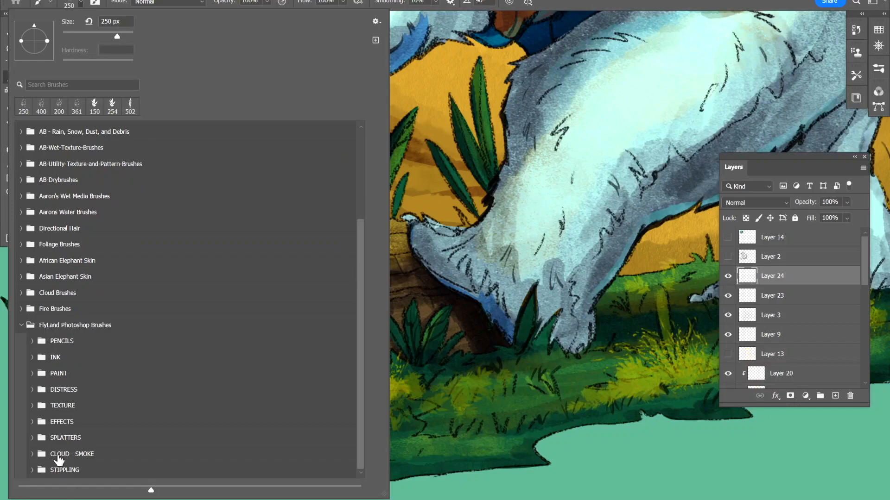
left_click(32, 358)
left_click_drag(360, 355, 360, 409)
left_click(227, 407)
Step: Undo the test stroke, reduce the brush to 15 px and draw the first thin olive grass blades in front of the log
mouse_move(461, 358)
left_mouse_down()
mouse_move(477, 429)
mouse_move(494, 397)
mouse_move(397, 384)
left_mouse_up()
key("ctrl+z")
key("bracketleft")
key("bracketleft")
key("bracketleft")
left_click_drag(385, 379, 389, 386)
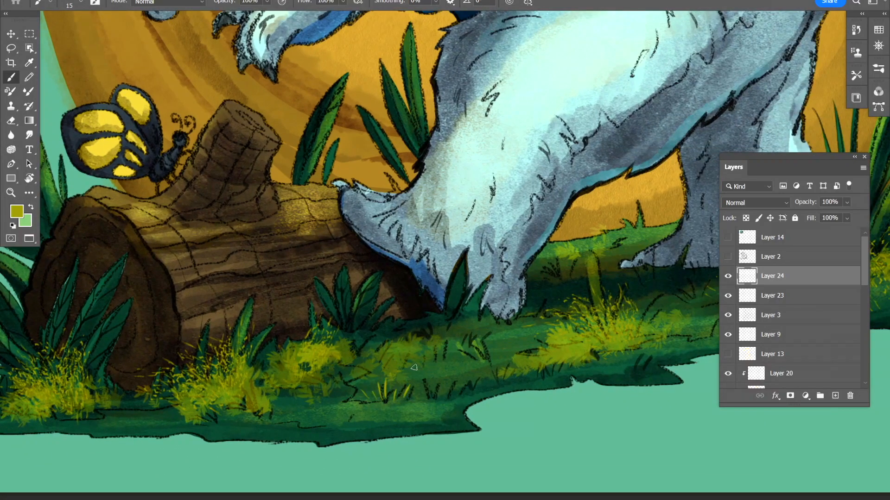
Step: Draw more thin olive grass blades along the ground toward the yeti's rear foot
left_click_drag(435, 355, 433, 369)
left_click_drag(491, 359, 419, 373)
mouse_move(524, 354)
left_mouse_down()
mouse_move(432, 374)
mouse_move(452, 368)
left_mouse_up()
left_click_drag(454, 356, 454, 381)
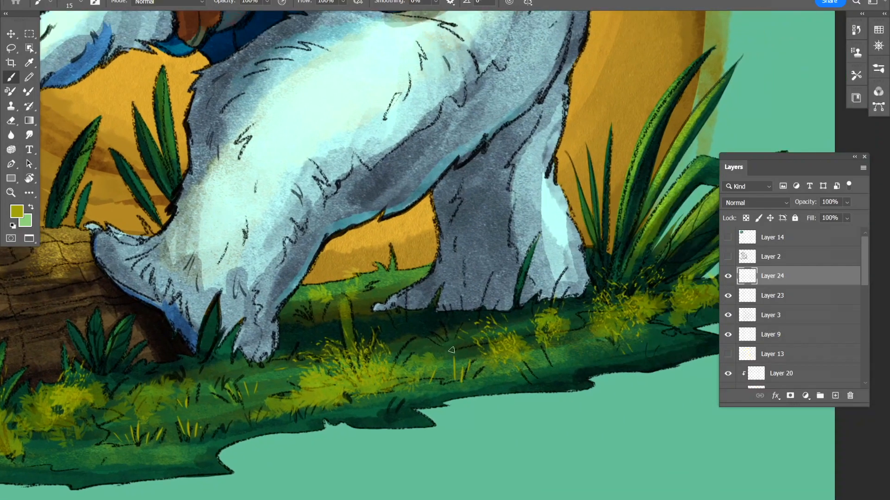
left_click_drag(565, 347, 489, 354)
left_click_drag(498, 344, 497, 371)
mouse_move(259, 371)
left_mouse_down()
mouse_move(478, 340)
mouse_move(512, 378)
left_mouse_up()
Step: Sample a dark green from the artwork and draw thin grass blades around the base of the log
left_click(482, 362, "alt")
left_click_drag(468, 387, 471, 391)
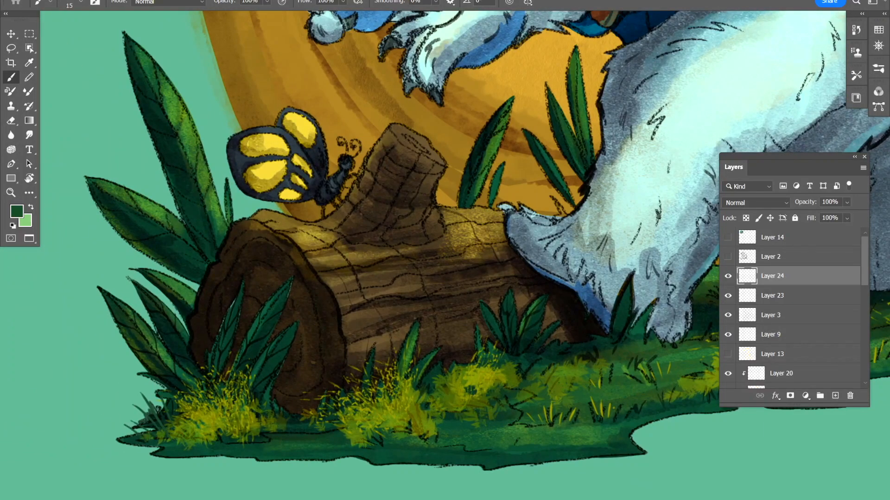
left_click_drag(417, 345, 403, 318)
left_click_drag(375, 291, 383, 271)
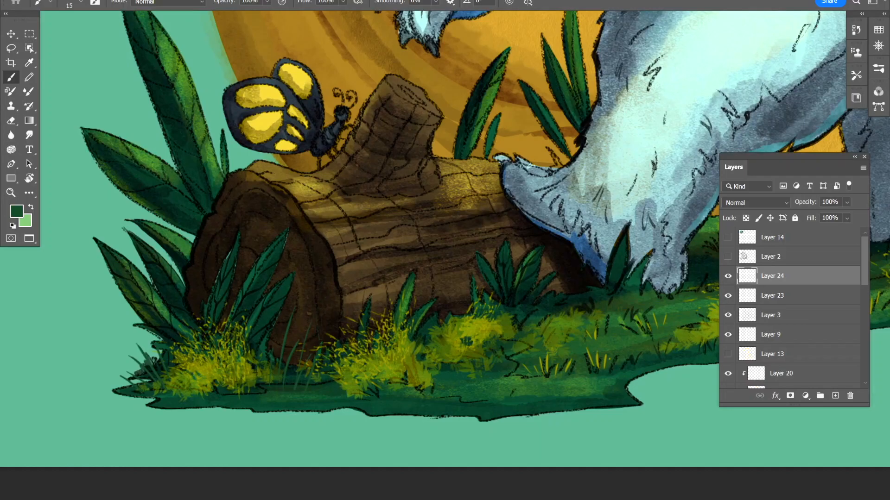
left_click_drag(271, 362, 268, 312)
left_click_drag(338, 270, 344, 301)
left_click_drag(518, 283, 395, 283)
Step: Switch to light green and draw scattered thin grass blades beside the log and along the ground
left_click_drag(377, 420, 368, 400)
left_click_drag(378, 418, 384, 396)
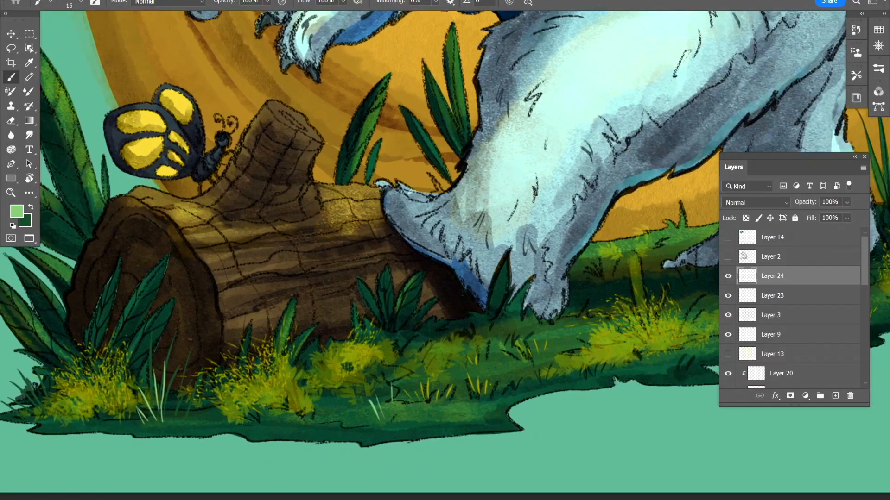
left_click_drag(546, 259, 298, 305)
left_click_drag(312, 405, 320, 381)
left_click_drag(510, 269, 379, 296)
left_click_drag(353, 384, 351, 352)
left_click_drag(473, 291, 508, 285)
left_click_drag(455, 349, 449, 305)
mouse_move(446, 341)
left_mouse_down()
mouse_move(439, 306)
mouse_move(431, 306)
left_mouse_up()
left_click_drag(428, 338, 421, 311)
left_click_drag(373, 292, 426, 310)
left_click_drag(409, 349, 415, 326)
Step: Draw very dark green grass blades along the ground and over the yeti's rear foot
left_click_drag(401, 355, 405, 321)
left_click_drag(593, 278, 446, 295)
left_click_drag(327, 373, 346, 317)
mouse_move(540, 267)
left_mouse_down()
mouse_move(506, 290)
mouse_move(541, 261)
left_mouse_up()
left_click_drag(402, 357, 397, 324)
left_click_drag(594, 288, 622, 259)
left_click_drag(486, 373, 483, 321)
left_click_drag(468, 374, 458, 348)
mouse_move(117, 292)
left_mouse_down()
mouse_move(477, 245)
mouse_move(642, 240)
left_mouse_up()
mouse_move(372, 374)
left_mouse_down()
mouse_move(372, 321)
mouse_move(439, 325)
left_mouse_up()
left_click_drag(452, 332, 560, 317)
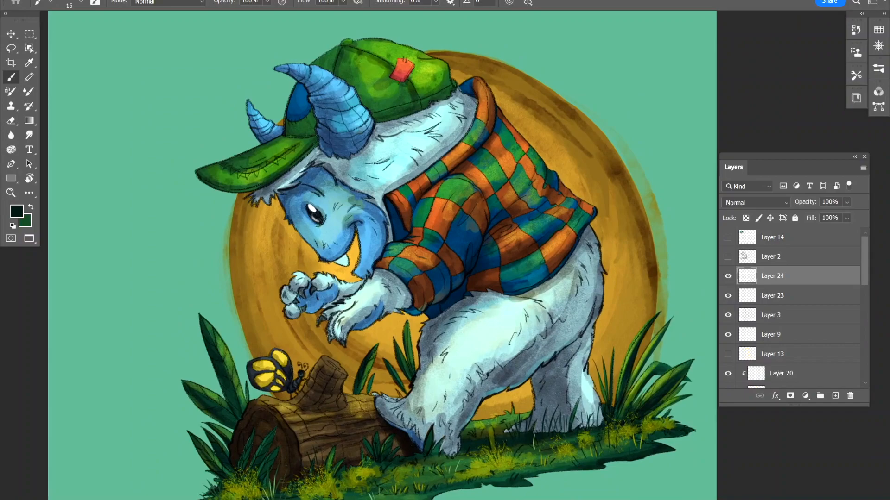
Step: Select Layer 5, the ground layer, and lock its transparent pixels
scroll(820, 303, "down", 10)
left_click(813, 288)
left_click(746, 218)
left_click_drag(417, 324, 409, 294)
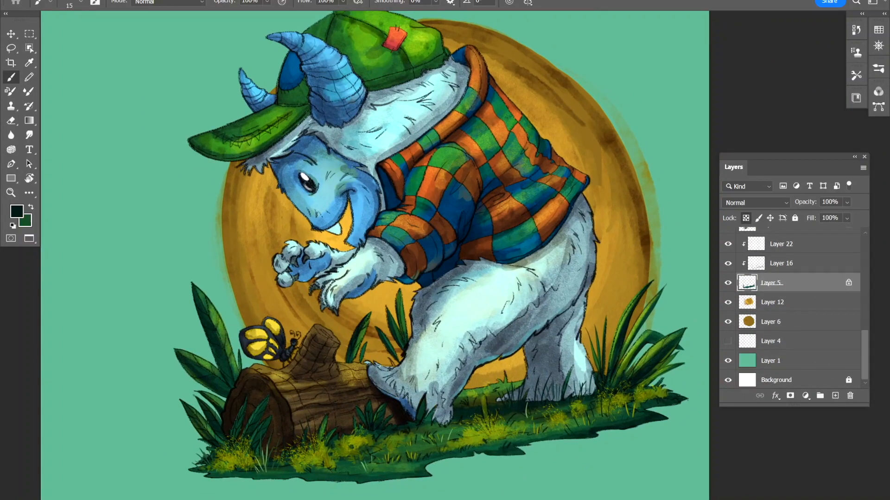
scroll(325, 371, "up", 5)
Step: Set the foreground colour to a dark brown
left_click(17, 211)
left_click(493, 245)
left_click(429, 217)
left_click(590, 112)
Step: Pick a leaf-shaped brush from the Foliage Brushes and undo a test stroke on the ground
left_click(81, 2)
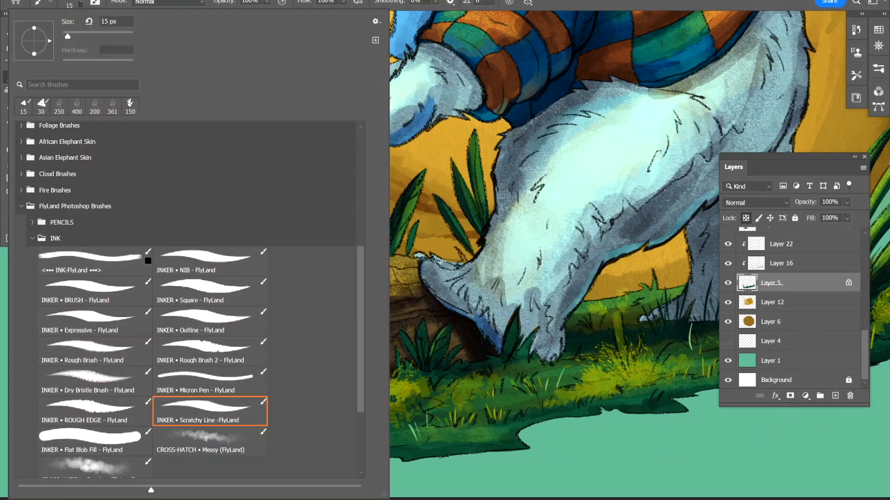
left_click(22, 208)
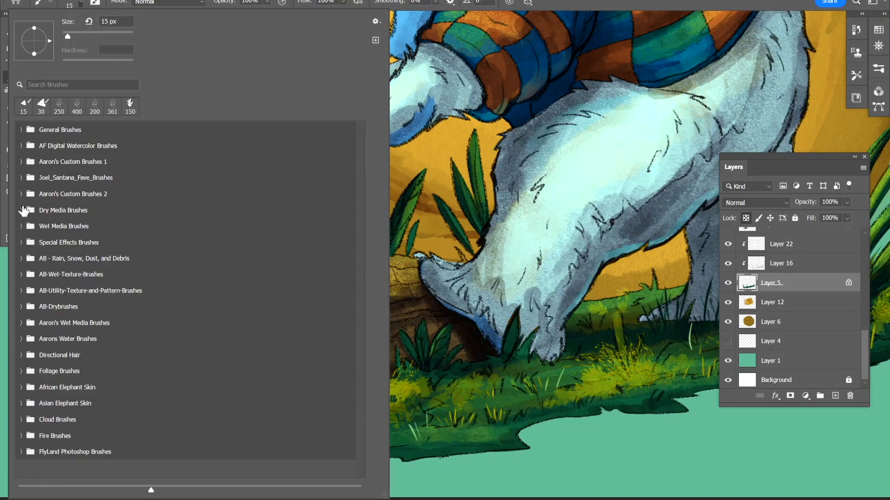
left_click(22, 372)
scroll(28, 372, "down", 10)
left_click(83, 338)
mouse_move(474, 401)
left_mouse_down()
mouse_move(528, 371)
mouse_move(455, 374)
left_mouse_up()
key("ctrl+z")
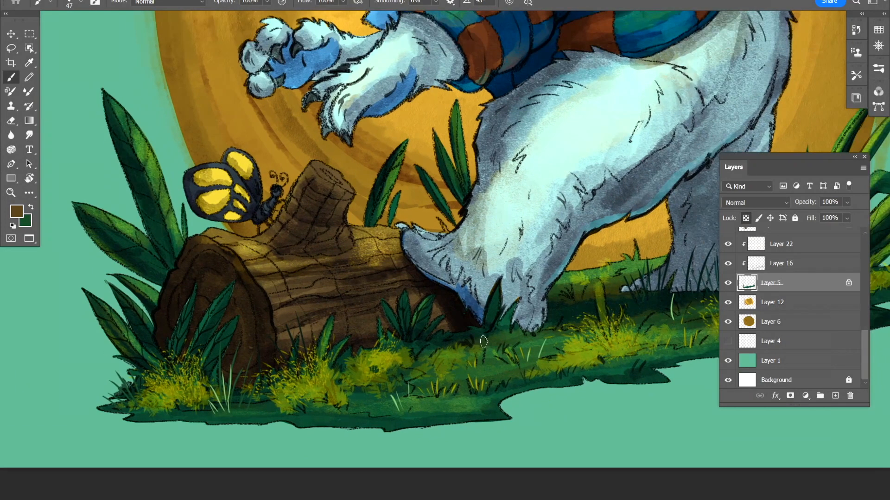
Step: Set the background colour to near-black and paint brown leaf dabs at 47 px across the ground
left_click(26, 222)
left_click(360, 337)
left_click(406, 250)
left_click(590, 112)
left_click_drag(550, 343, 462, 354)
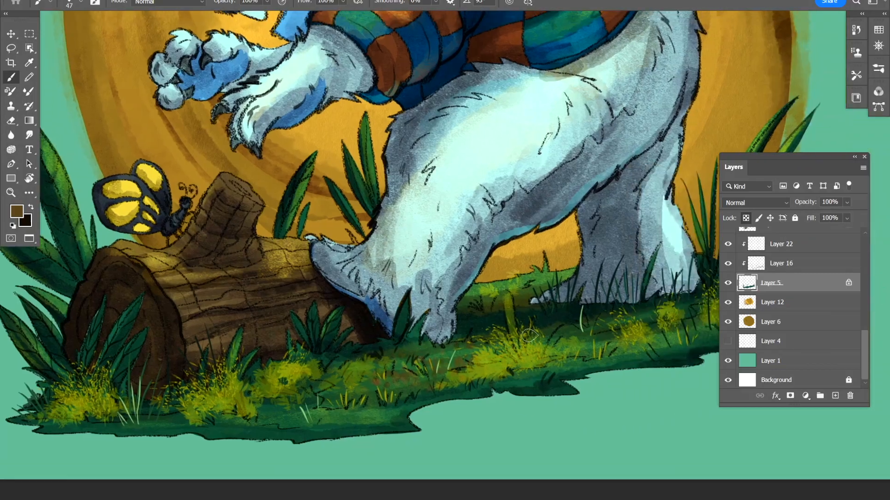
left_click_drag(521, 349, 677, 293)
left_click_drag(330, 352, 248, 333)
left_click_drag(241, 345, 418, 282)
Step: Lighten the foreground colour to tan #93805b and scatter leaf dabs along the ground, reducing the brush to 40 px
left_click(16, 212)
left_click(394, 176)
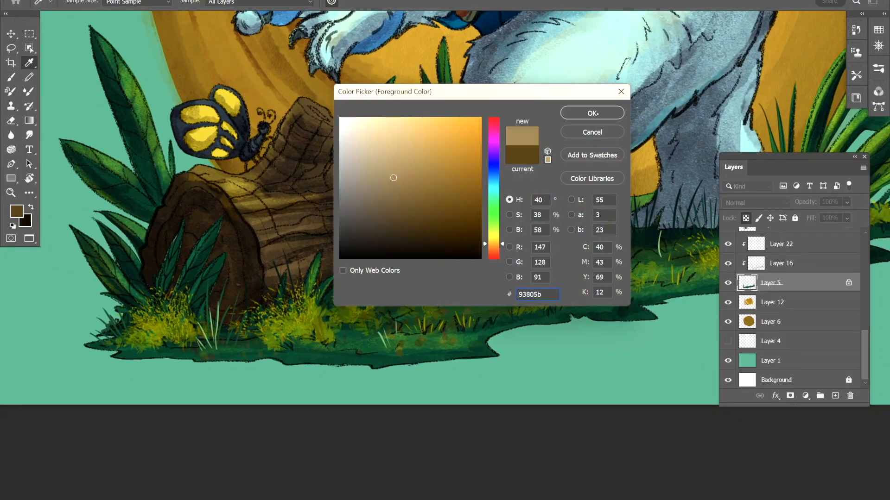
left_click(591, 113)
left_click_drag(417, 325, 381, 316)
left_click_drag(330, 325, 350, 322)
left_click_drag(463, 310, 357, 322)
key("[")
left_click_drag(557, 287, 488, 307)
left_click_drag(608, 275, 543, 308)
left_click_drag(288, 316, 605, 296)
left_click_drag(454, 278, 394, 278)
left_click_drag(477, 264, 362, 436)
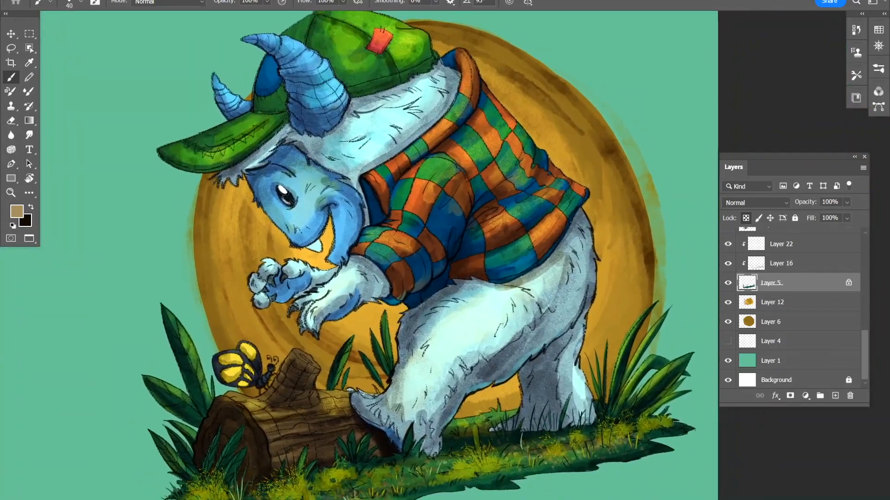
Step: Select Layer 7, the log layer, sample a colour near the log and adjust it to a golden ochre
scroll(794, 315, "up", 5)
left_click(793, 318)
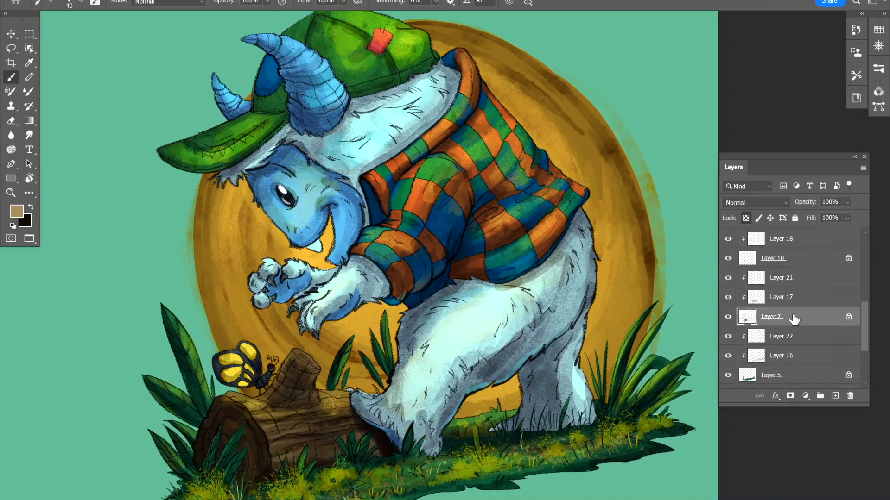
scroll(288, 385, "up", 5)
left_click(29, 63)
left_click(338, 319)
left_click(16, 211)
left_click(442, 142)
left_click(605, 107)
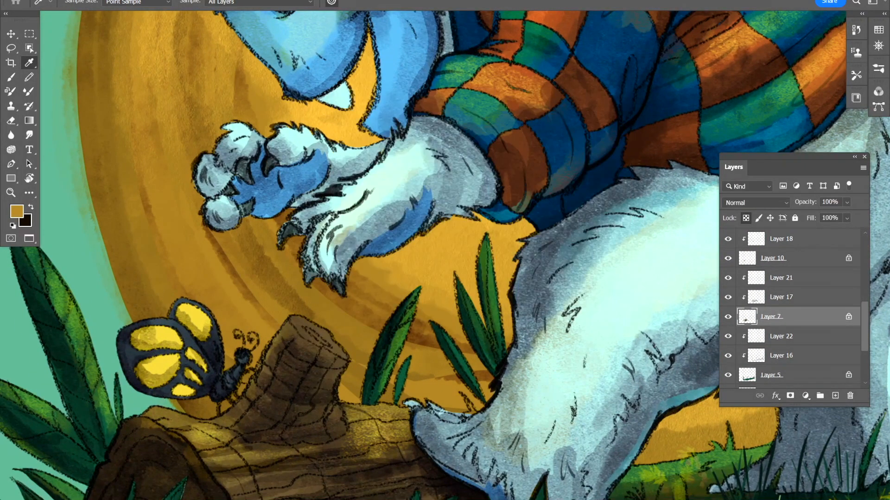
Step: Choose AF_Watercolor_Large_Brush_003 from the AF Digital Watercolor Brushes for painting the log at 35 px
left_click(11, 77)
left_click(81, 3)
scroll(199, 278, "up", 9)
left_click(21, 146)
scroll(199, 280, "down", 6)
left_click(199, 281)
left_click(484, 268)
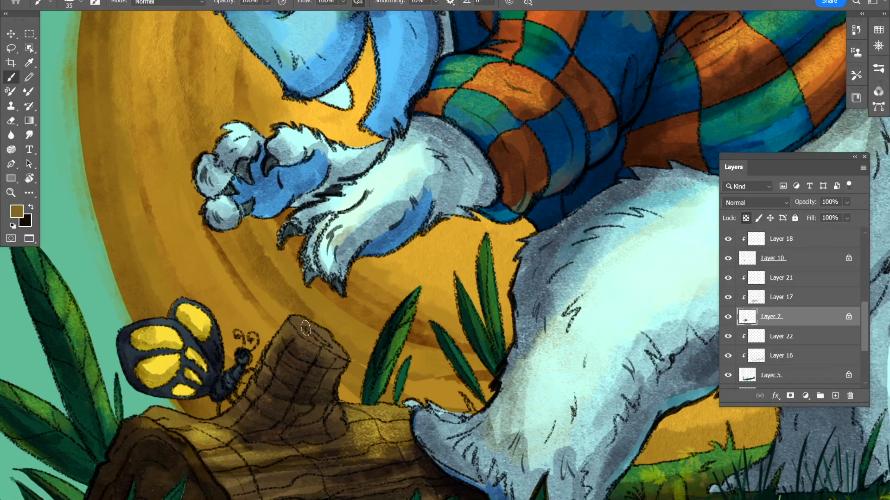
Step: Lighten the foreground colour and brush it over the cut top of the log's branch stump
left_click(19, 212)
left_click(399, 118)
left_click(605, 107)
mouse_move(399, 324)
left_mouse_down()
mouse_move(432, 361)
mouse_move(262, 370)
left_mouse_up()
Step: Select Layer 8, sample a teal tone, darken it and paint touches at 30 px on the yeti
scroll(805, 298, "up", 3)
left_click(804, 298)
left_click(677, 373, "alt")
key("[")
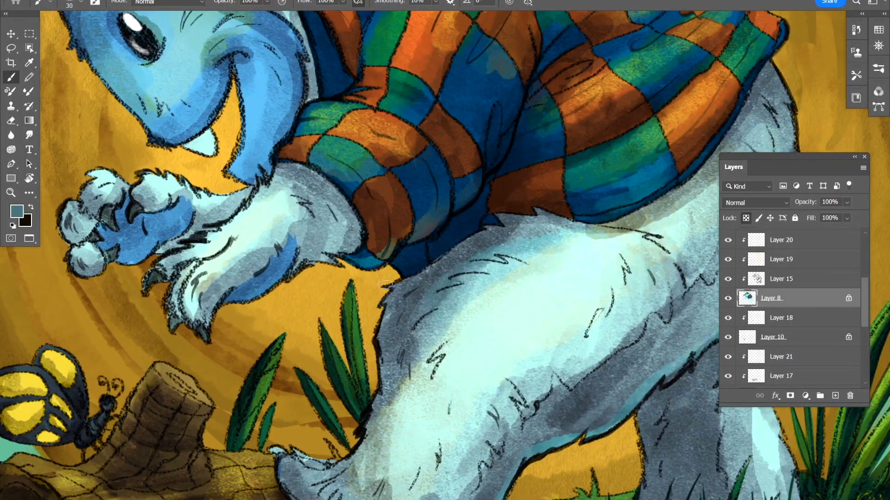
left_click(17, 212)
left_click(394, 213)
left_click(593, 113)
left_click_drag(383, 243, 435, 332)
left_click_drag(164, 118, 213, 124)
left_click_drag(487, 333, 313, 210)
mouse_move(653, 352)
left_mouse_down()
mouse_move(522, 311)
mouse_move(521, 364)
mouse_move(482, 468)
left_mouse_up()
Step: Enlarge the brush to 60 px and continue the dark teal touches across the yeti's shirt and fur
key("bracketright")
key("bracketright")
key("bracketright")
left_click_drag(510, 408, 455, 430)
left_click_drag(468, 366, 464, 459)
left_click_drag(431, 208, 436, 419)
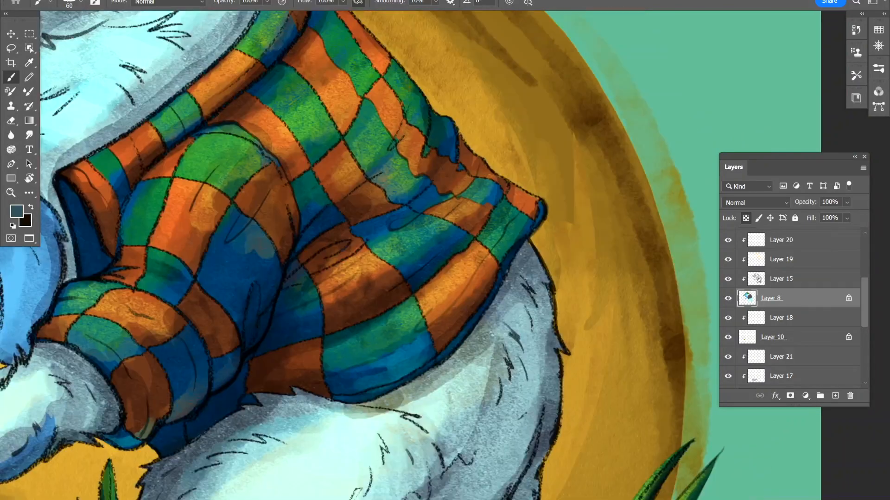
left_click_drag(463, 278, 485, 316)
left_click_drag(533, 320, 464, 398)
left_click_drag(445, 343, 517, 246)
left_click_drag(529, 329, 450, 362)
left_click_drag(371, 352, 522, 253)
left_click_drag(426, 315, 393, 412)
left_click_drag(398, 352, 477, 258)
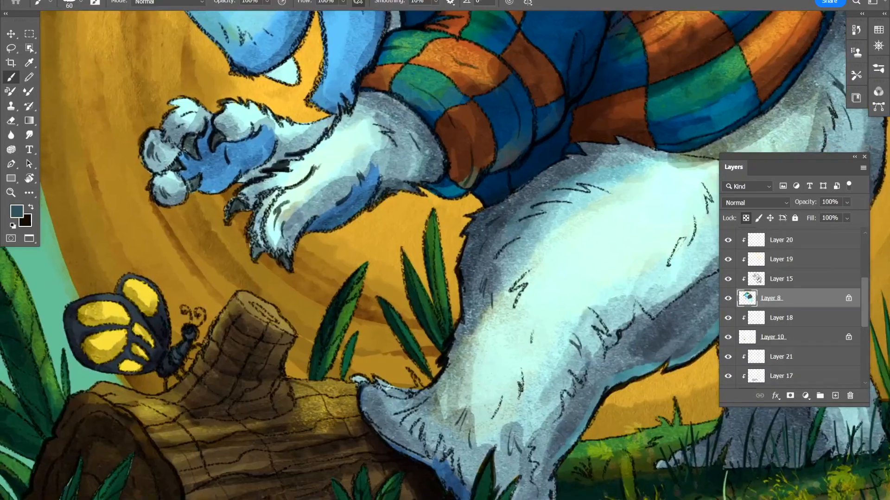
Step: Choose a scattered-leaf brush from the Foliage Brushes group for painting on Layer 25
key("ctrl+0")
scroll(812, 274, "up", 3)
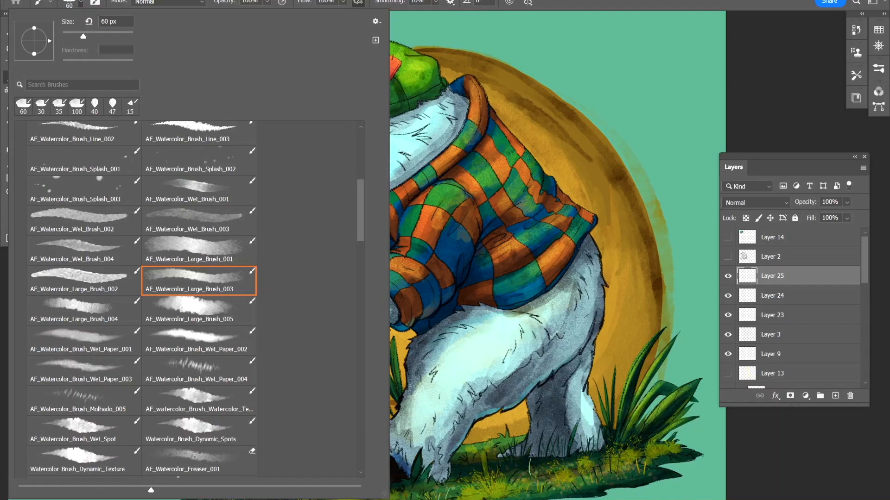
scroll(190, 301, "up", 5)
scroll(190, 301, "down", 5)
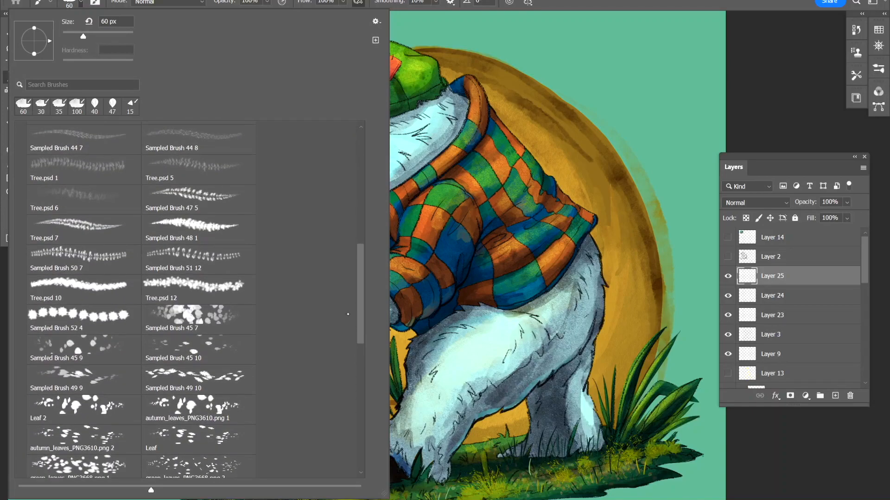
left_click_drag(356, 309, 357, 320)
double_click(83, 405)
Step: Set the foreground colour to dark brown and switch to a different leaf brush from the Foliage Brushes
left_click(17, 212)
left_click(493, 241)
left_click_drag(442, 187, 486, 215)
left_click(591, 113)
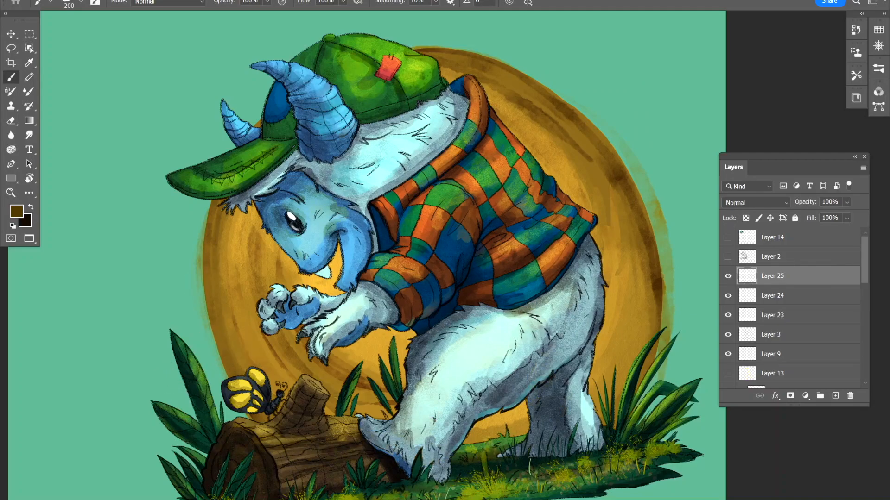
left_click(17, 212)
left_click(592, 113)
left_click(81, 3)
left_click(83, 439)
left_click(81, 3)
key("ctrl+z")
Step: Try scattering dark brown leaves beside the moon disc with the leaf brush at 300 px and 700 px
key("bracketright")
key("bracketright")
key("bracketright")
left_click_drag(197, 253, 193, 358)
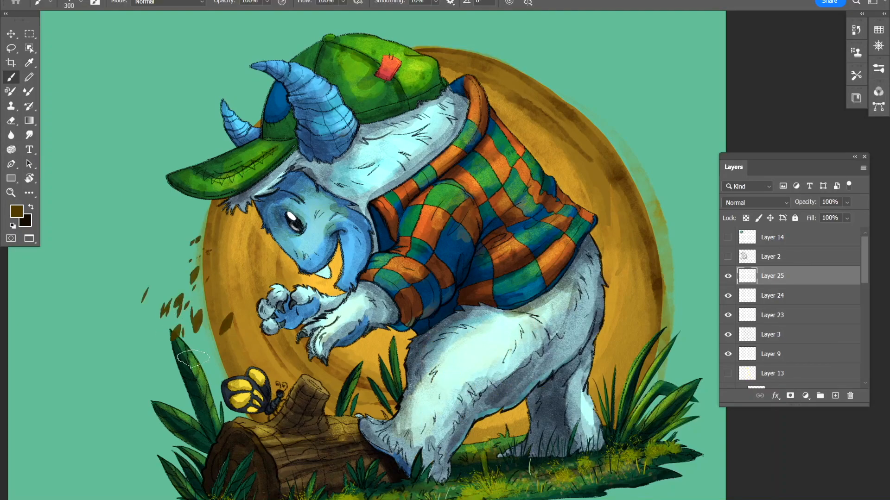
left_click_drag(371, 297, 358, 261)
key("bracketleft")
key("ctrl+z")
left_click_drag(151, 246, 223, 329)
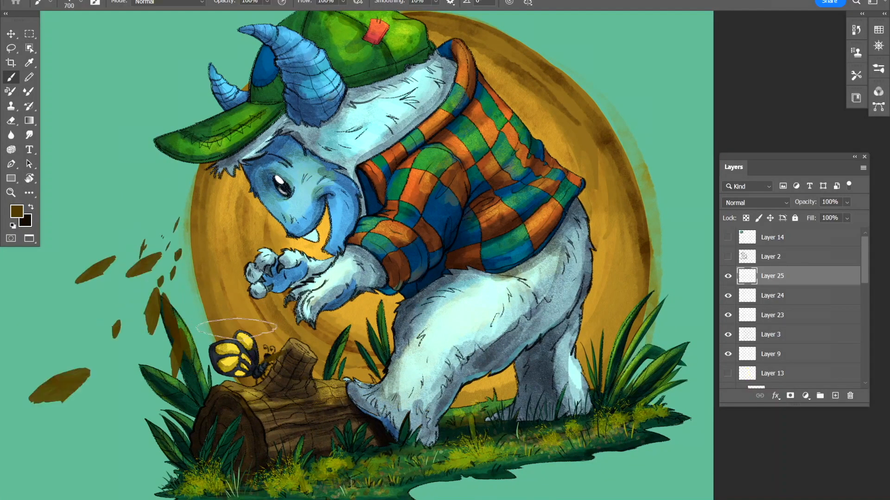
key("ctrl+z")
Step: Scatter dark brown leaves at 400 px beside the butterfly, across the yeti's legs and over the moon's edge
key("bracketleft")
mouse_move(165, 242)
left_mouse_down()
mouse_move(565, 285)
mouse_move(387, 327)
left_mouse_up()
left_click_drag(241, 379, 502, 252)
left_click_drag(341, 319, 447, 365)
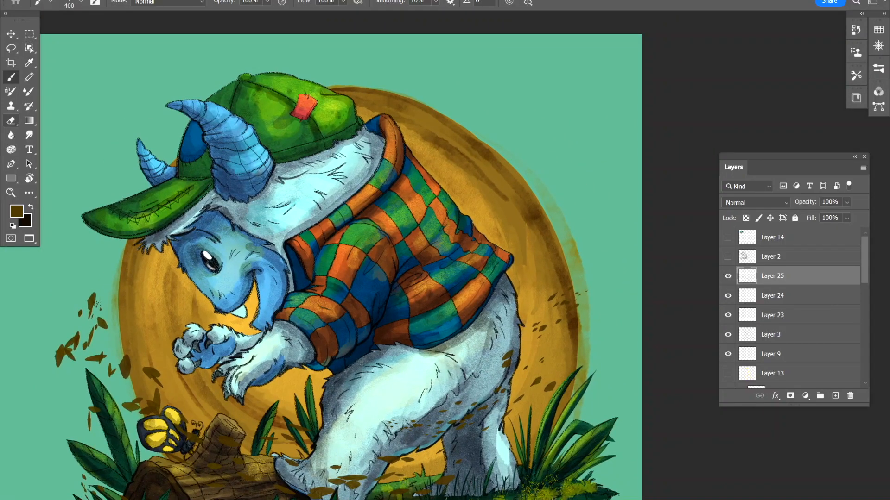
Step: Soften the scattered brown leaves on both sides of the yeti with the Blur tool at 300 px
left_click(12, 135)
left_click_drag(166, 347, 290, 339)
left_click_drag(558, 325, 385, 301)
left_click_drag(466, 295, 557, 276)
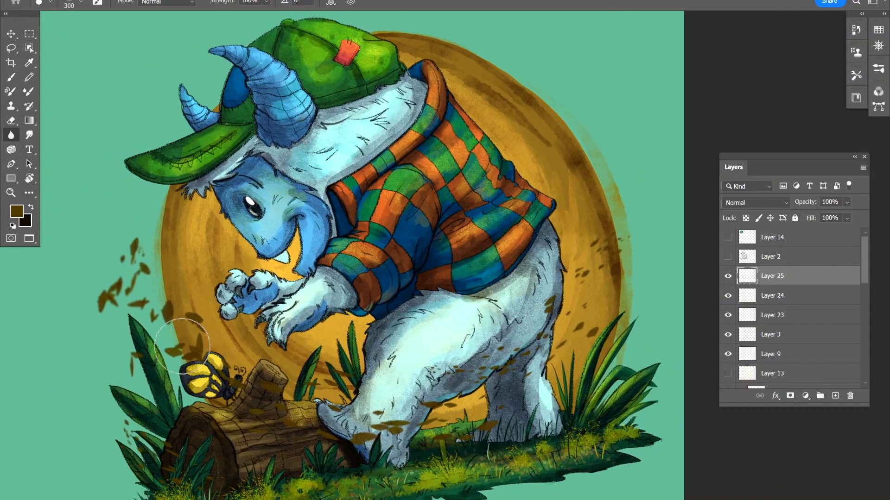
left_click_drag(189, 389, 290, 420)
Step: Add a layer lower in the stack, sample an ochre tone and scatter leaves at 500 px over the moon behind the yeti
scroll(833, 304, "down", 10)
left_click(833, 303)
left_click(836, 396)
mouse_move(508, 317)
left_mouse_down()
mouse_move(490, 321)
mouse_move(441, 300)
left_mouse_up()
left_click(11, 77)
left_click(361, 350)
left_click_drag(526, 139, 586, 162)
left_click_drag(498, 218, 438, 245)
mouse_move(460, 408)
left_mouse_down()
mouse_move(486, 387)
mouse_move(505, 310)
mouse_move(495, 383)
left_mouse_up()
Step: Add a new layer above Layer 25 and set the foreground colour to white
scroll(812, 276, "up", 10)
left_click(812, 276)
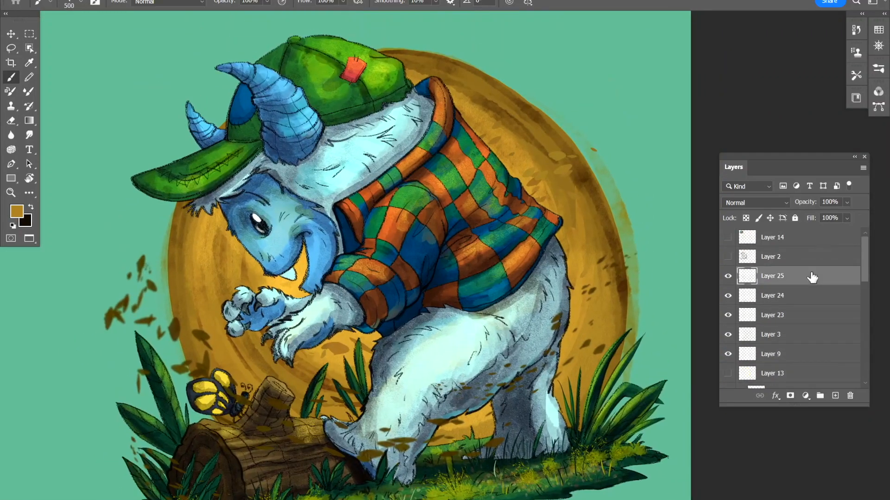
left_click(836, 396)
left_click(16, 211)
left_click(343, 119)
left_click(589, 114)
Step: Collapse the Foliage Brushes group and choose a speckle brush from Aaron's Wet Media Brushes
left_click(80, 3)
left_click_drag(359, 270, 341, 180)
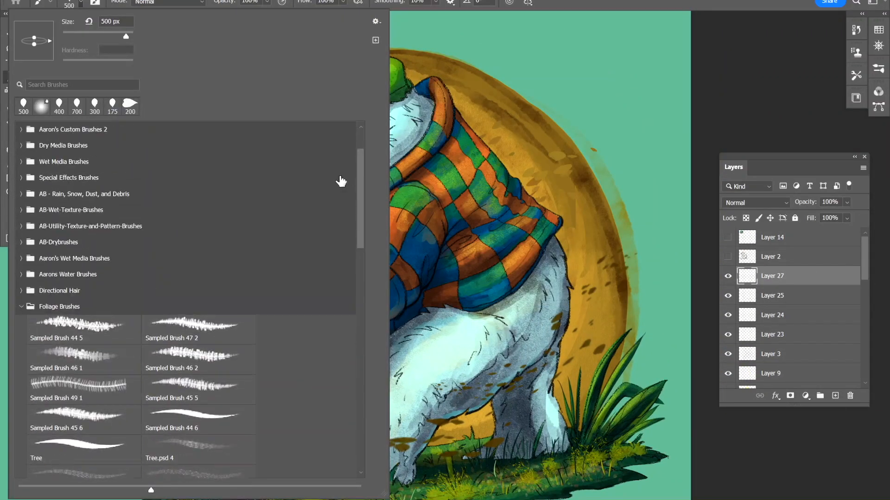
left_click(22, 307)
left_click(21, 259)
left_click_drag(360, 218, 360, 297)
left_click(83, 404)
key("Return")
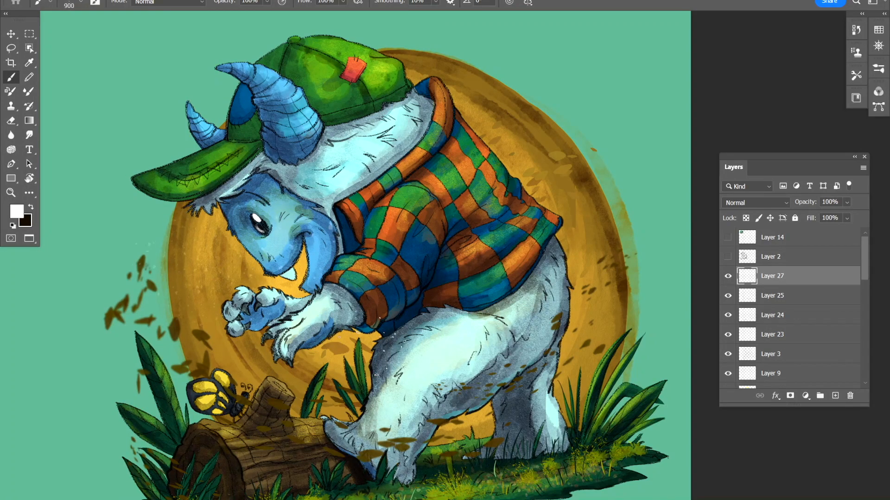
Step: Scatter fine white specks over the yeti, shirt and moon on Layer 27, reducing the brush size from 900 px
left_click_drag(341, 342, 309, 340)
left_click_drag(399, 269, 415, 242)
left_click(417, 241)
key("bracketleft")
key("bracketleft")
mouse_move(351, 237)
left_mouse_down()
mouse_move(394, 301)
mouse_move(402, 259)
left_mouse_up()
left_click_drag(556, 297, 557, 334)
left_click_drag(598, 287, 567, 300)
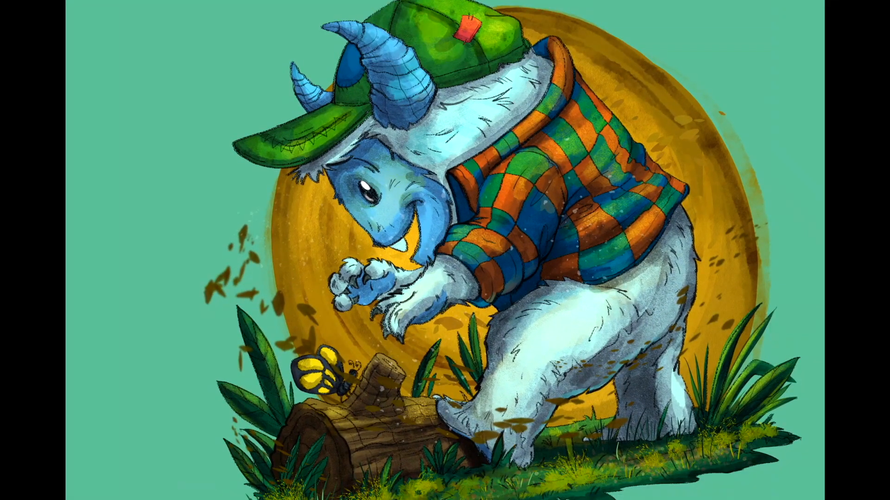